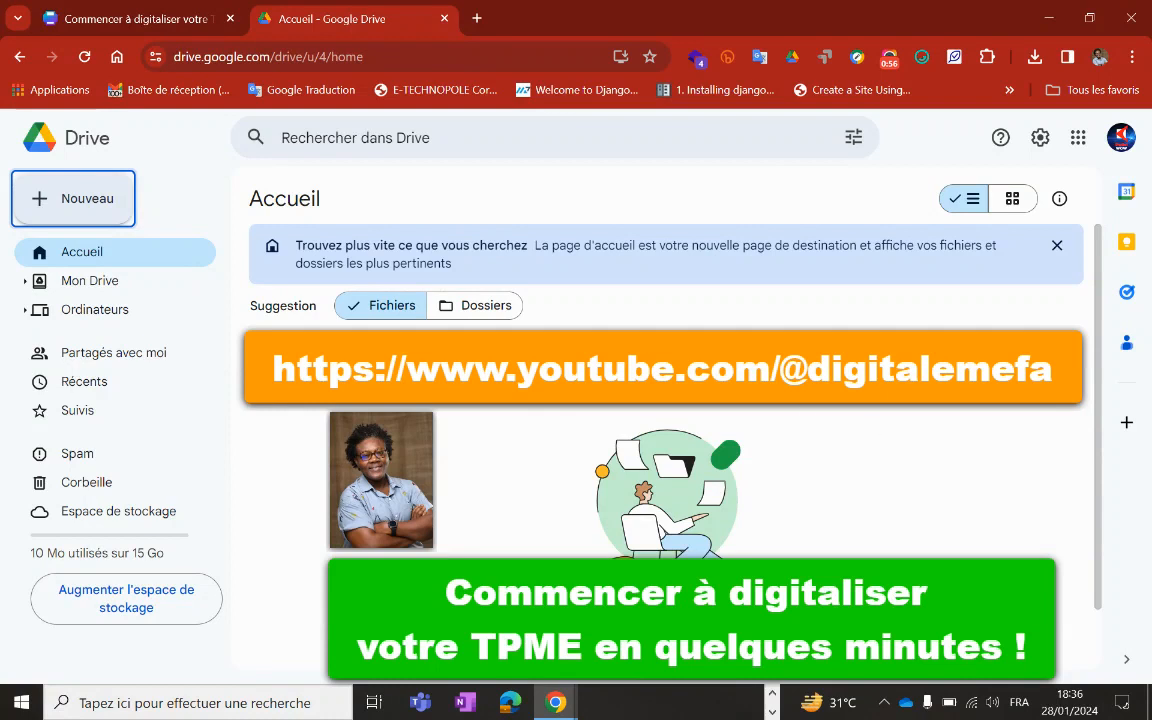
left_click_drag(323, 57, 181, 62)
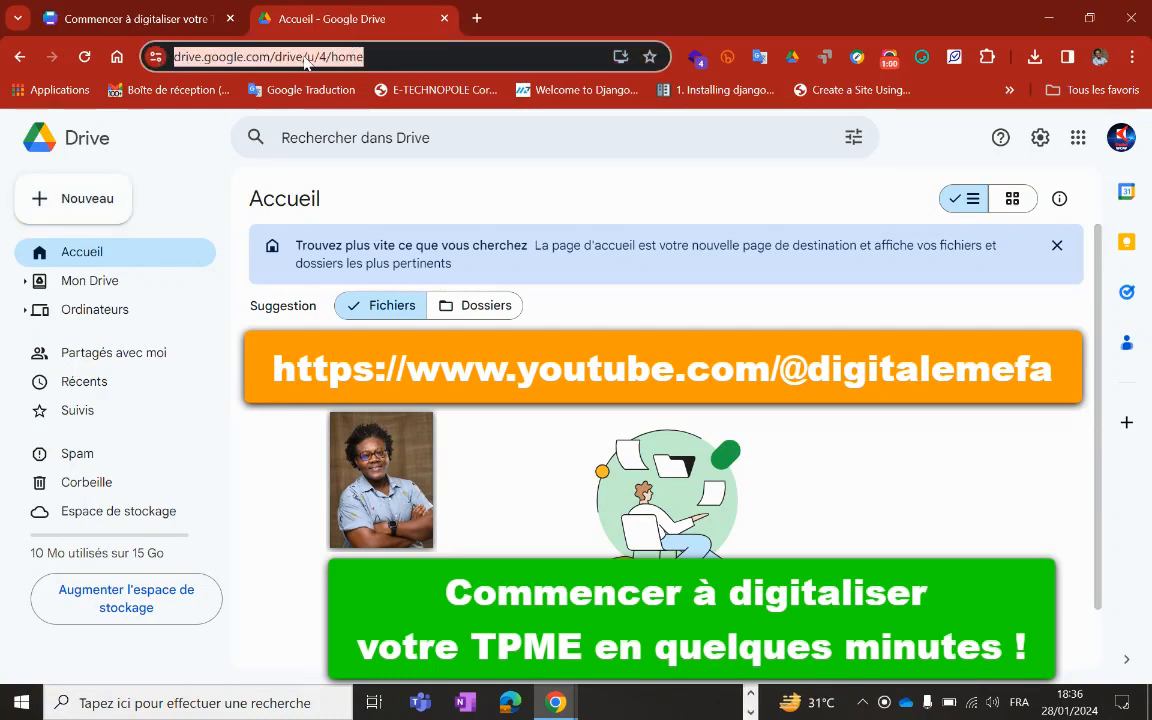
left_click(245, 60)
left_click_drag(308, 57, 154, 44)
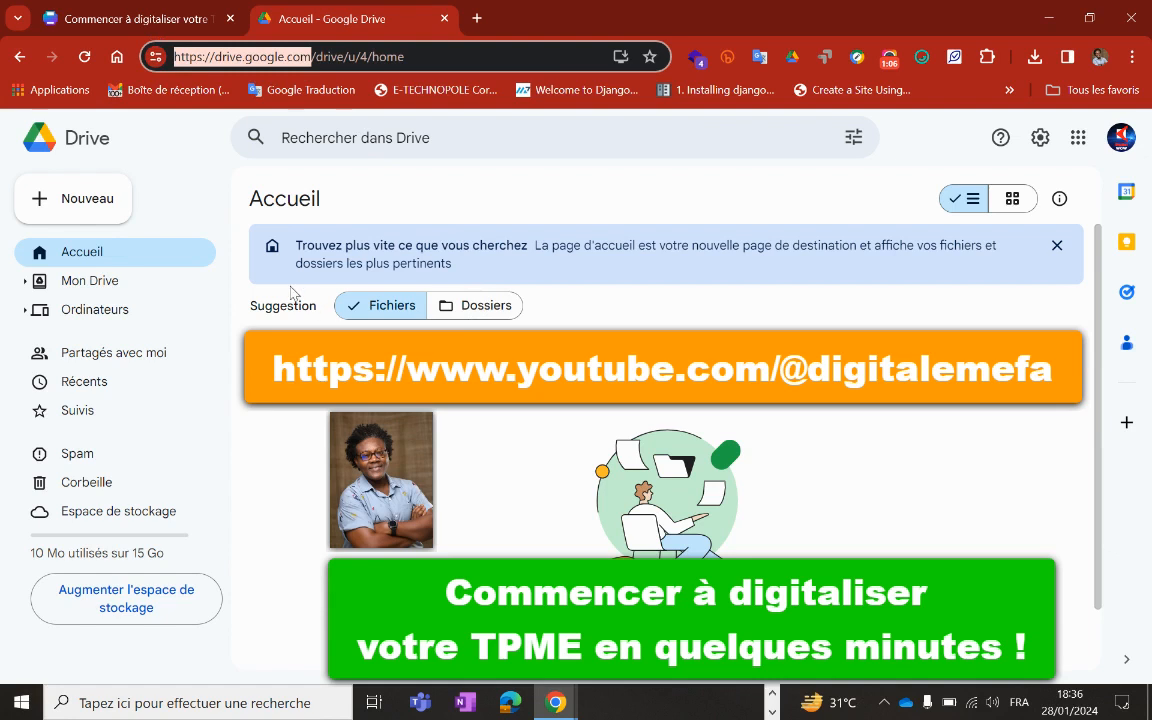
left_click(167, 153)
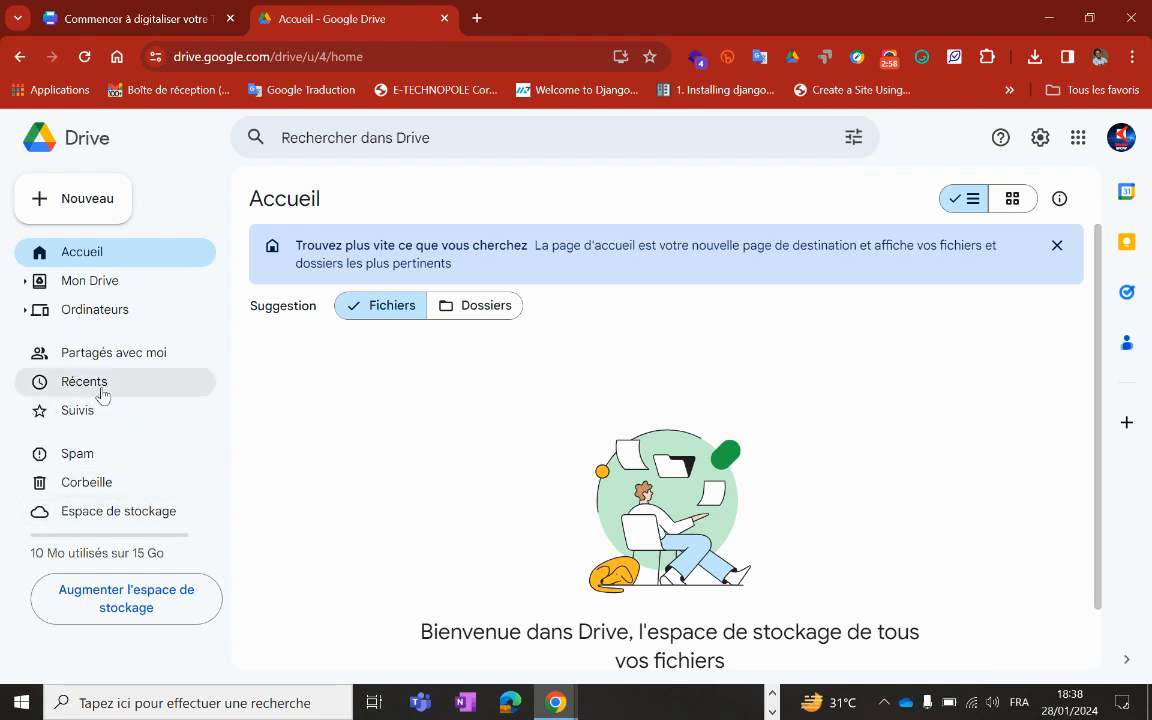
- Create a new blank Google Docs document from Drive
left_click(60, 200)
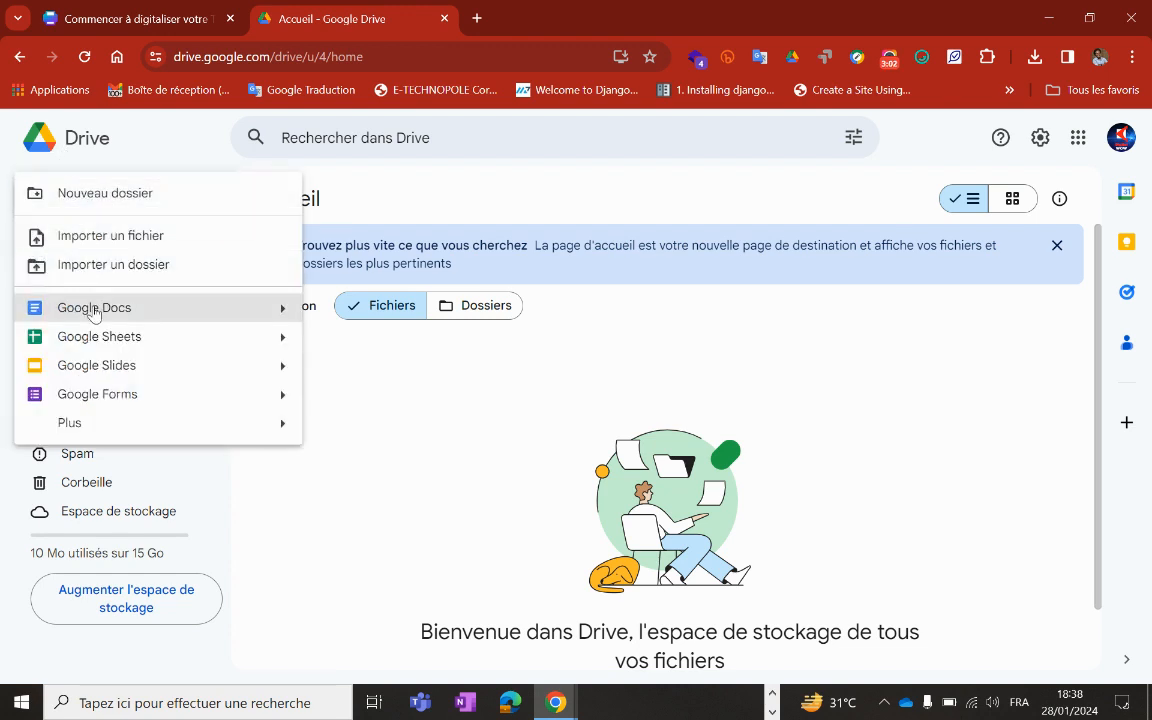
left_click(93, 312)
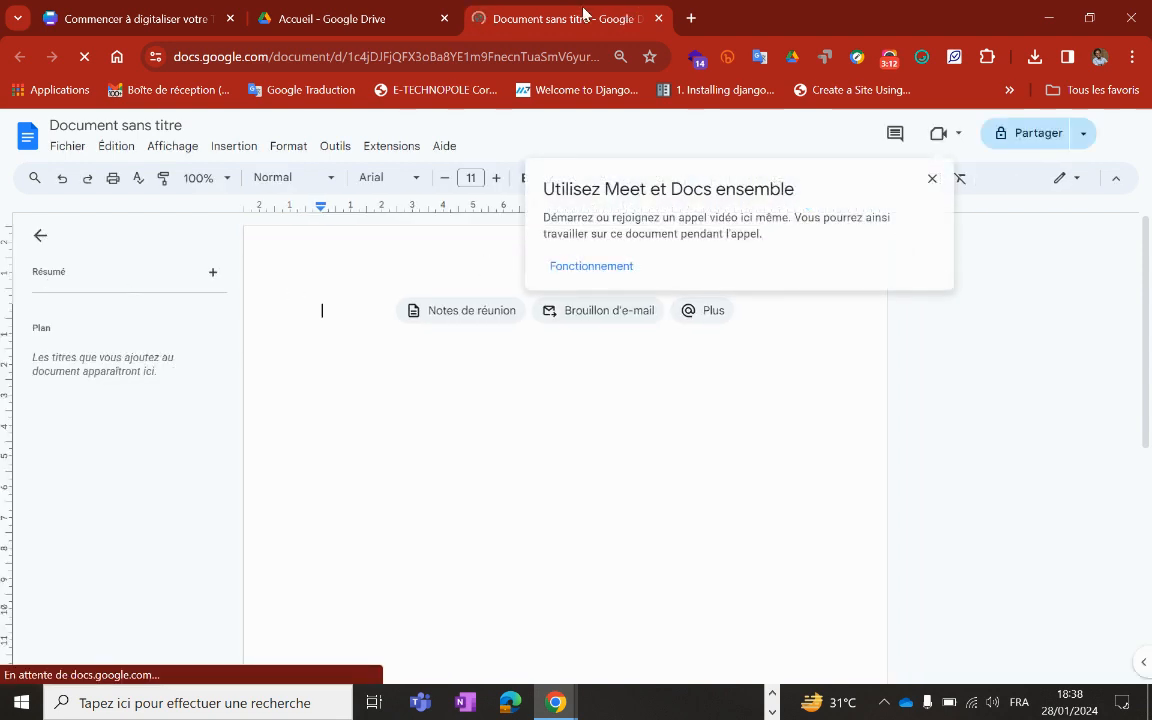
left_click(316, 20)
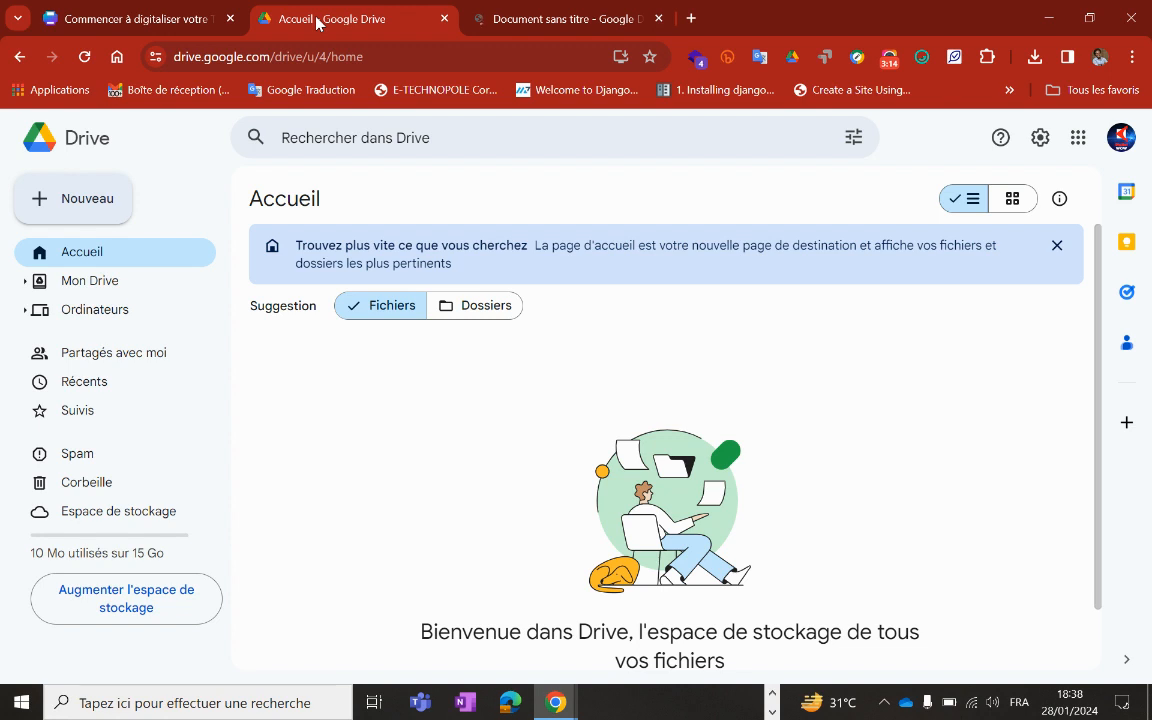
left_click(88, 208)
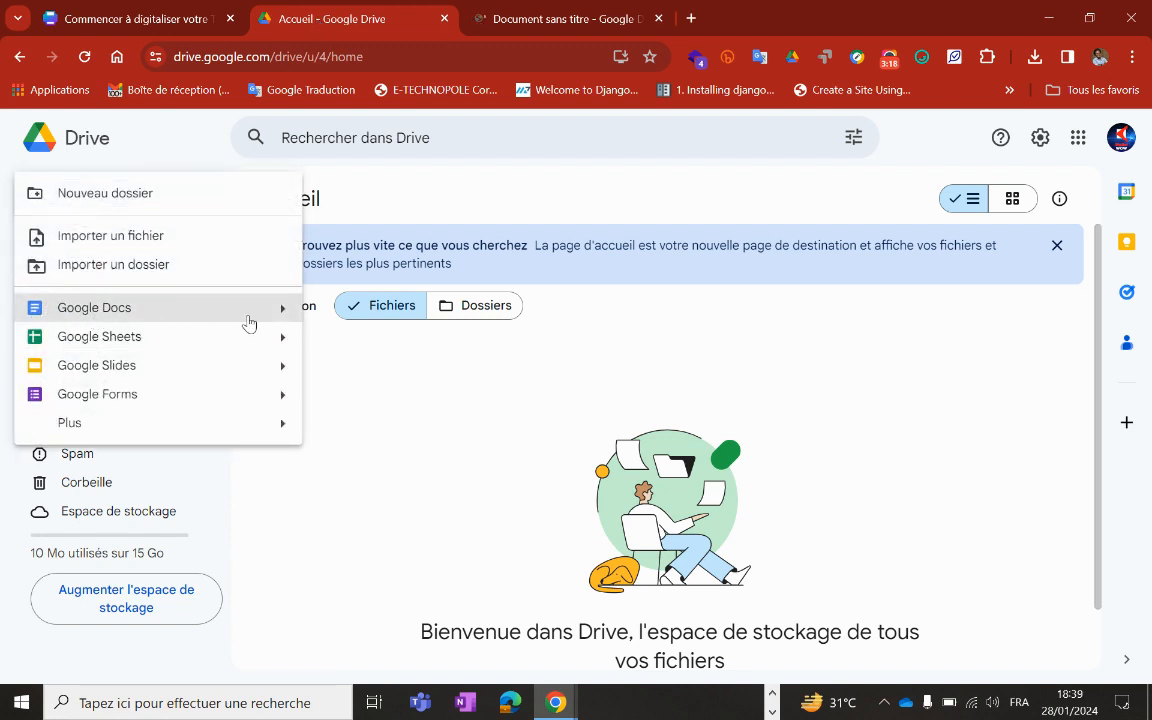
left_click(539, 22)
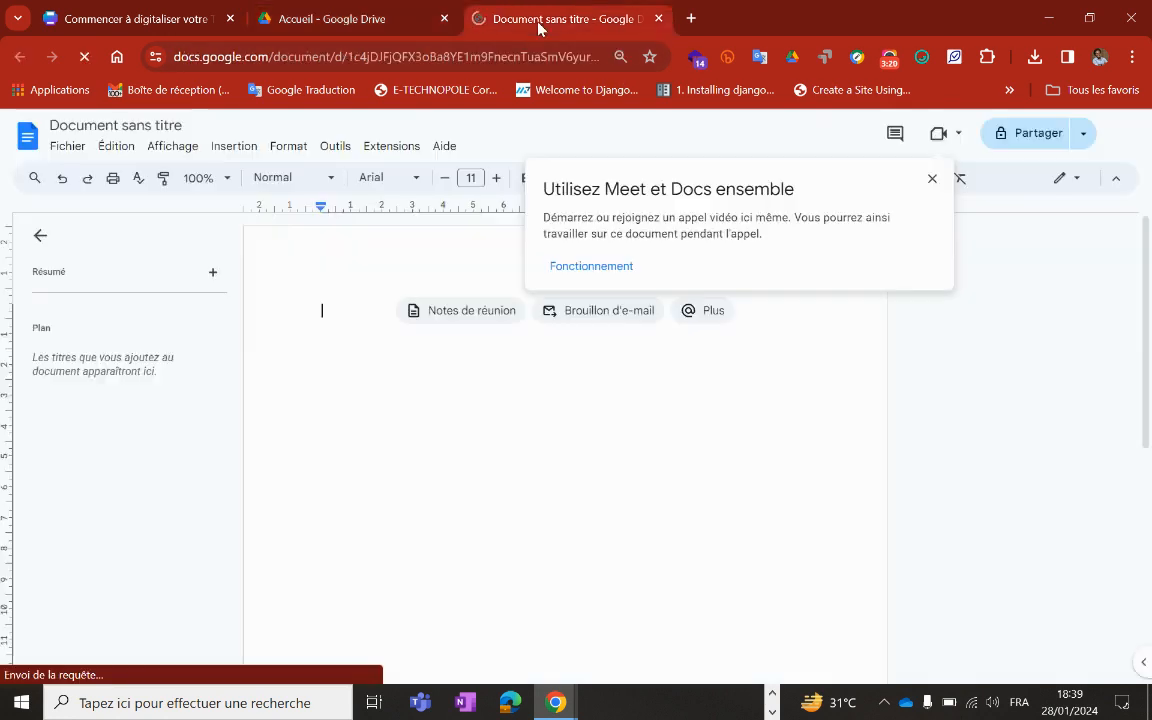
- Clear away the Meet notice and document outline, and enter "Commencer à digitaliser votre TPME en quelques minutes" as the first line
left_click(933, 179)
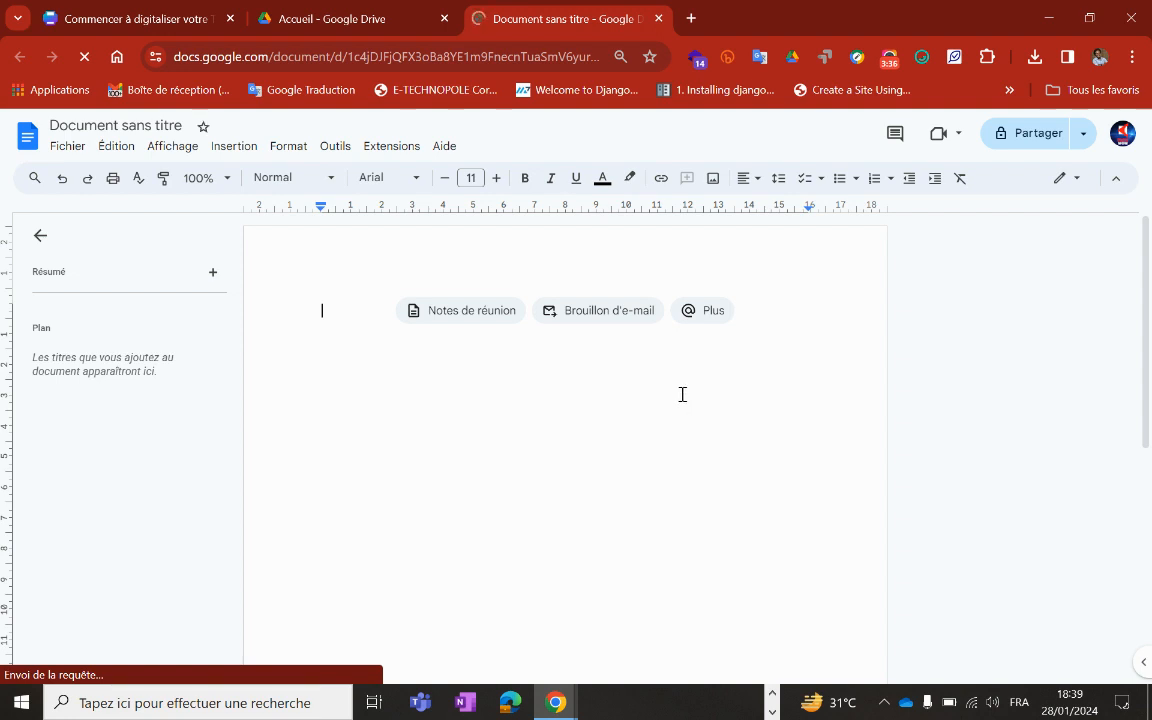
left_click(40, 237)
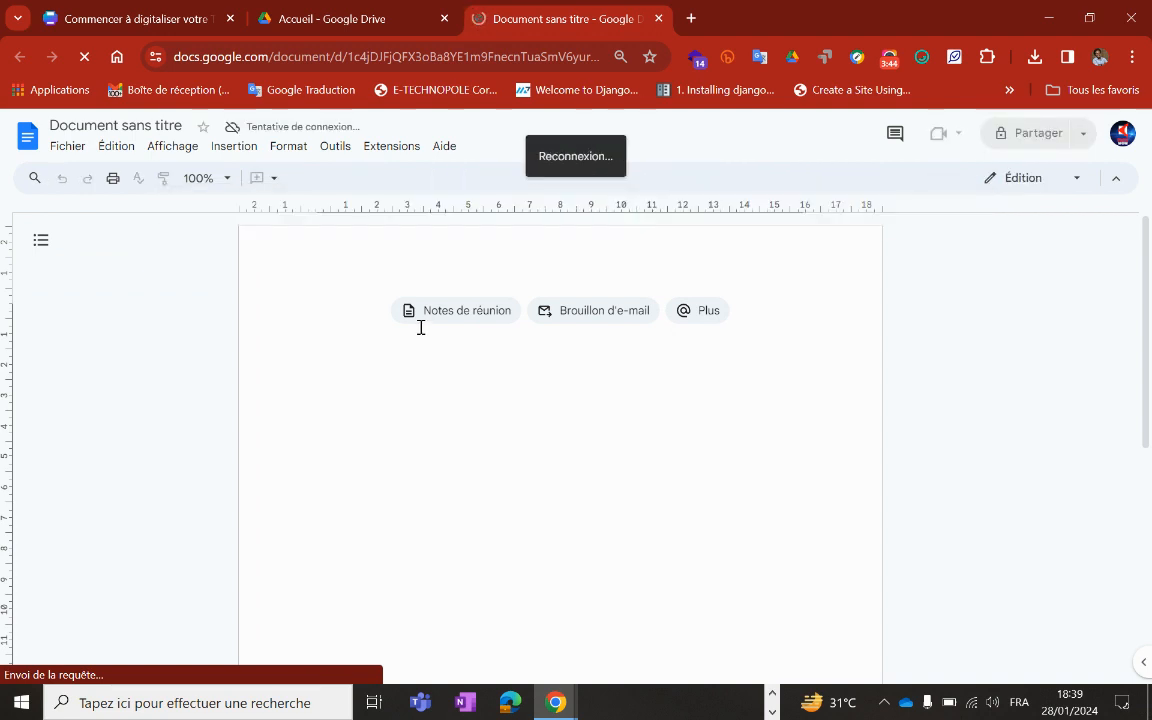
type("Commencer à digitaliser votre TPME en quelques minutes")
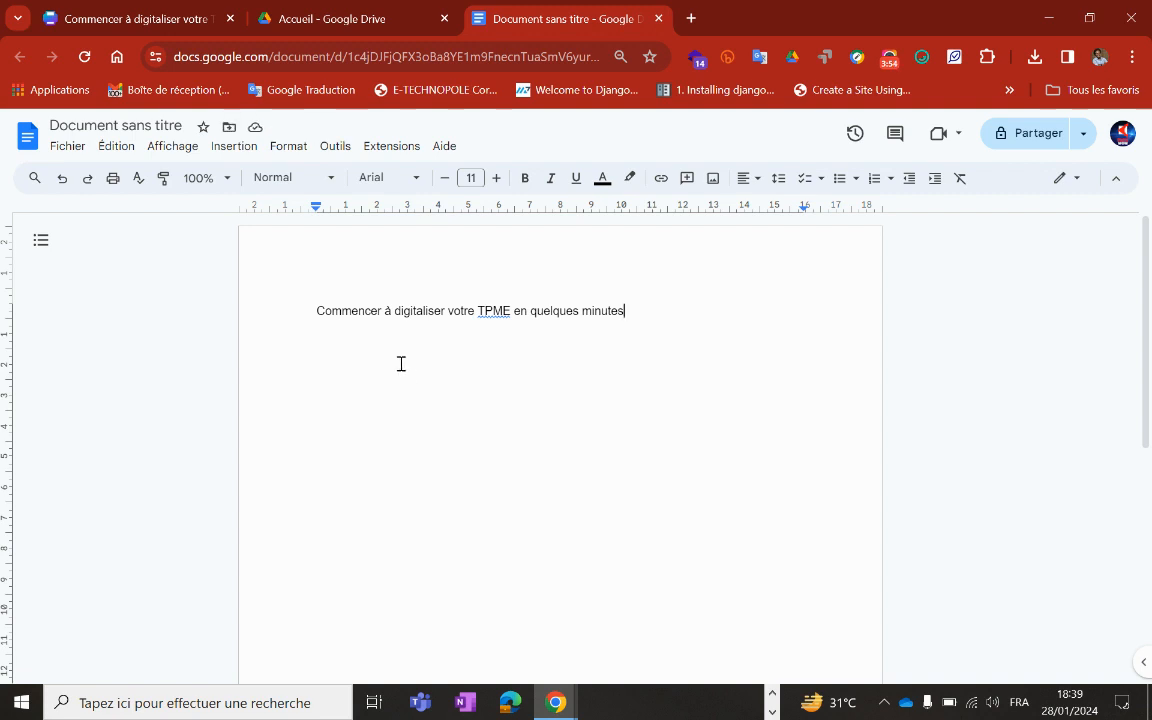
- Rename the document as "DigiT UniTraL", replacing the whole suggested title
left_click(137, 124)
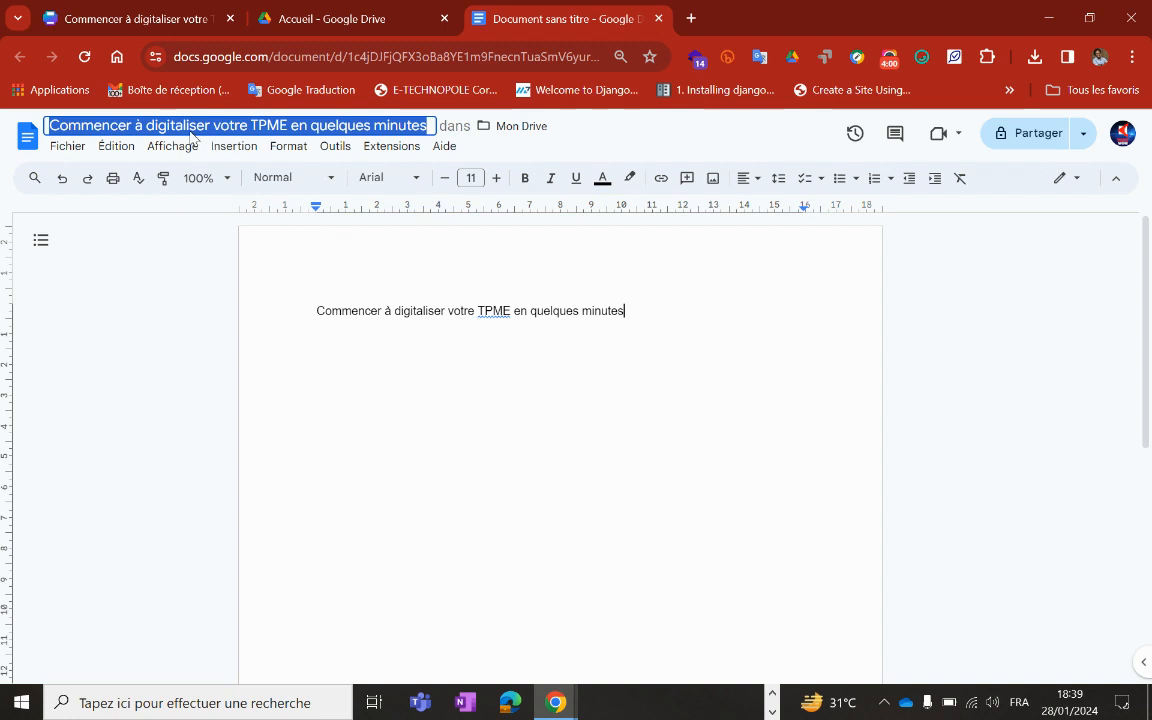
left_click(157, 135)
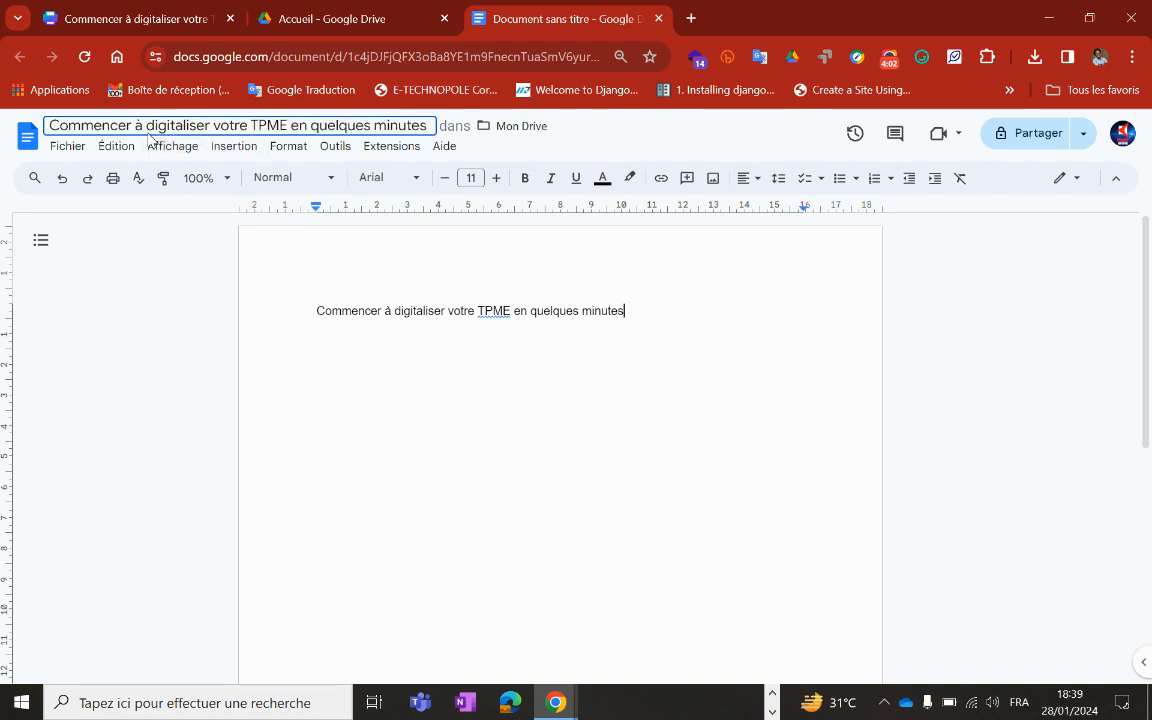
key("shift+Home")
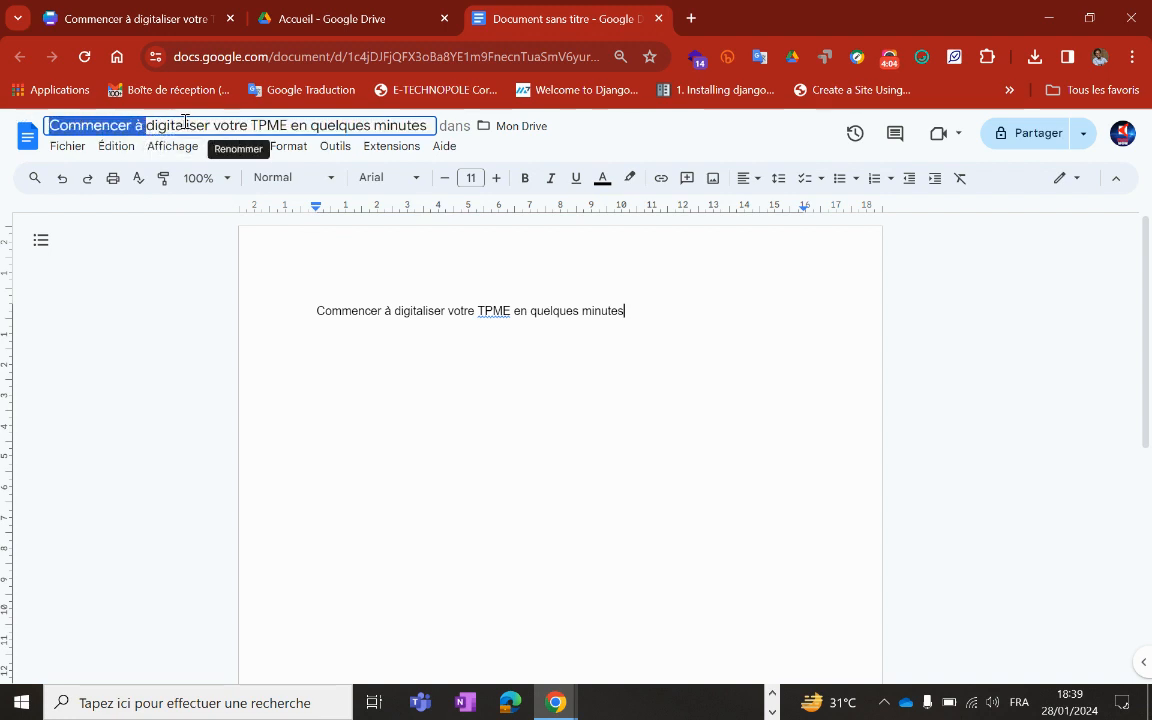
left_click_drag(247, 122, 21, 98)
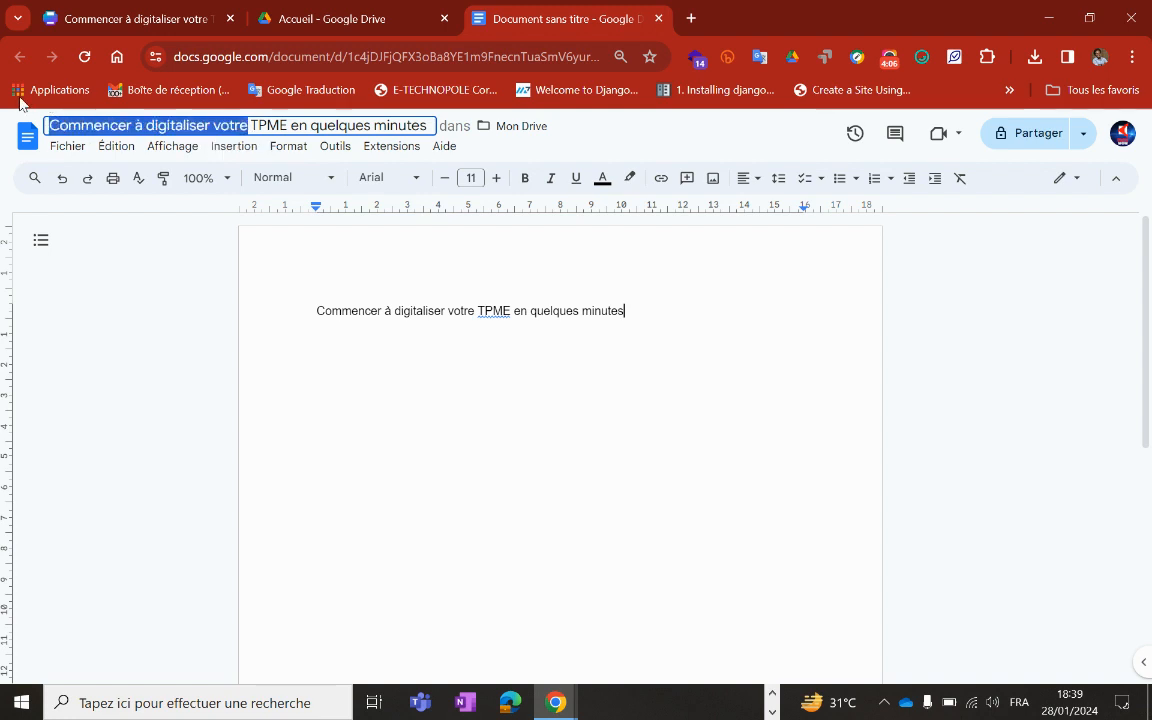
type("Di")
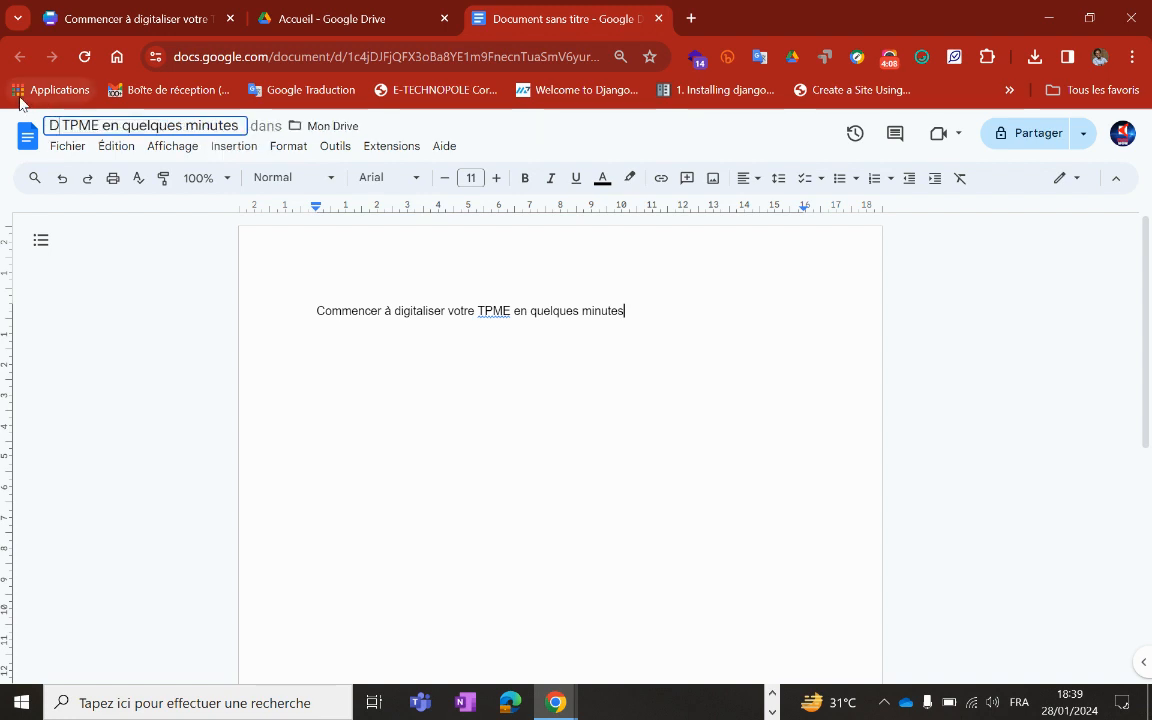
type("gi")
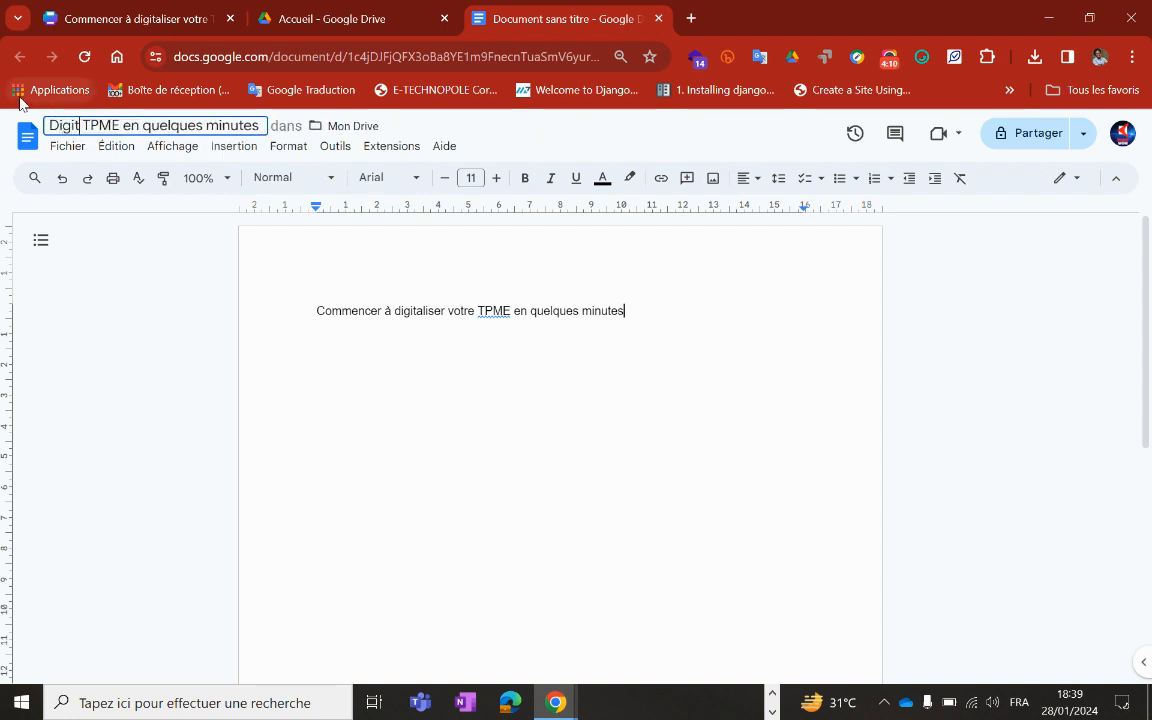
type("T UniTral")
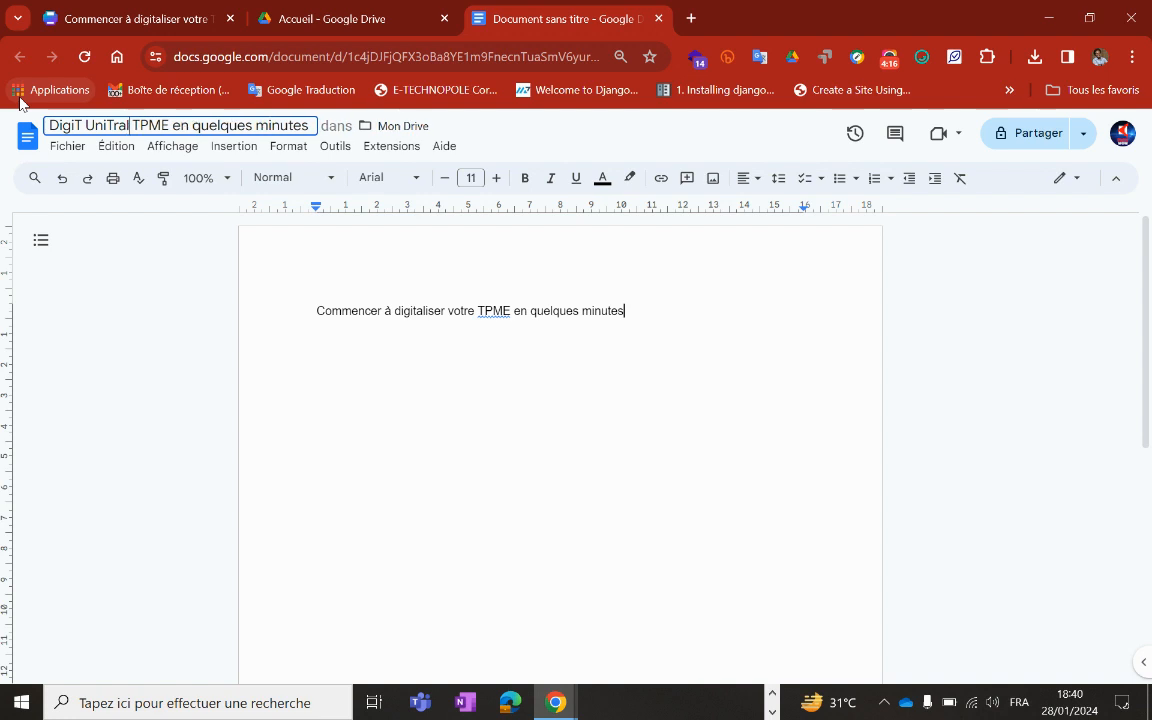
key("BackSpace")
type("L")
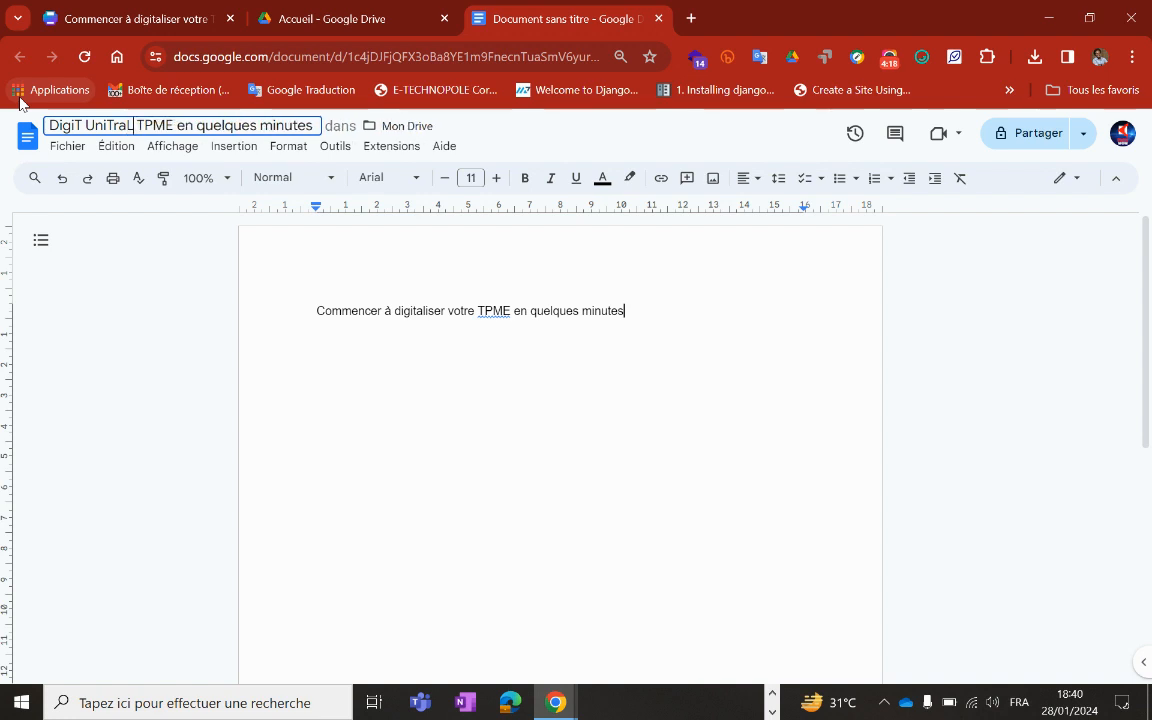
key("Delete")
key("Delete")
key("Delete")
key("Delete")
key("Delete")
key("Delete")
key("Delete")
key("Delete")
key("Delete")
key("Delete")
key("Delete")
key("Delete")
key("Delete")
key("Delete")
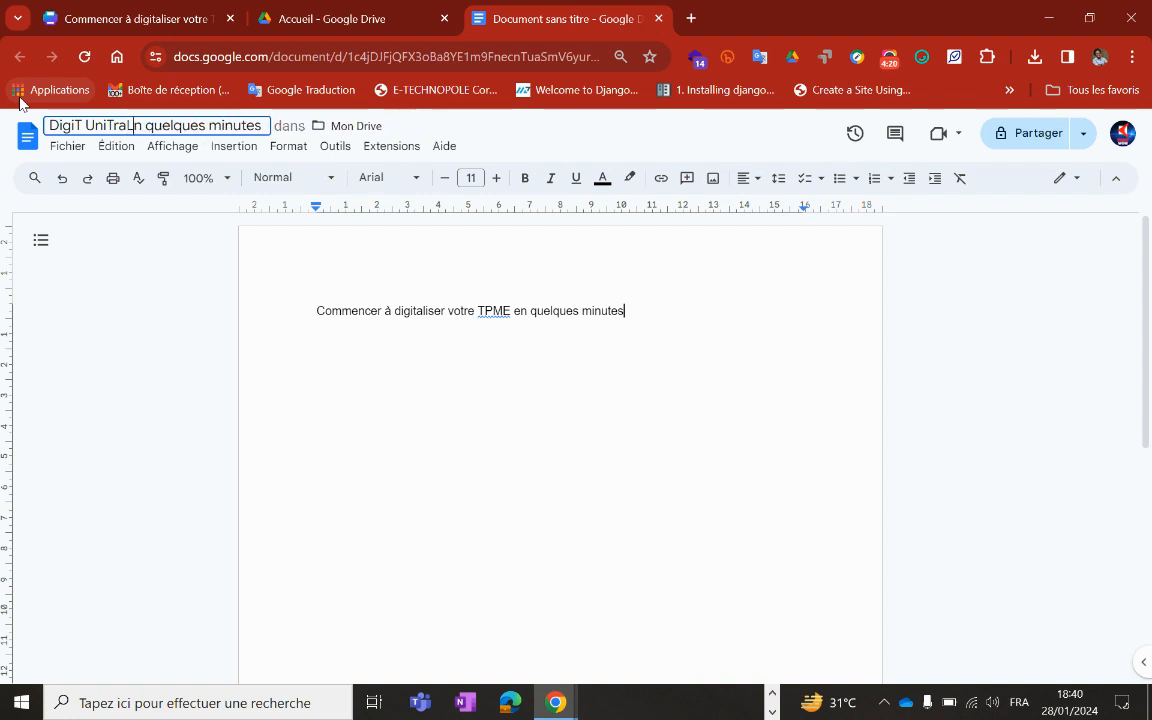
key("Delete")
key("Delete")
key("Delete")
key("Delete")
key("Delete")
key("Delete")
key("Delete")
key("Delete")
key("Delete")
key("Delete")
key("Delete")
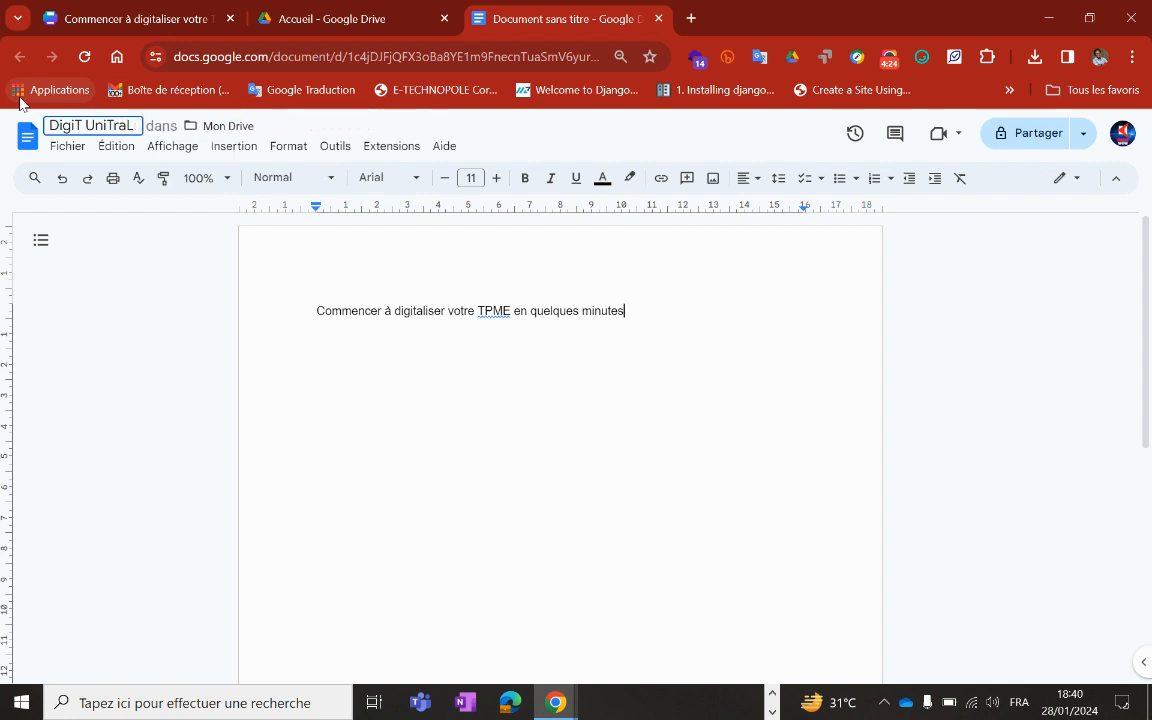
- Switch to Notepad++ and copy all the text from the title line through "-- Investisseurs"
key("alt+Tab")
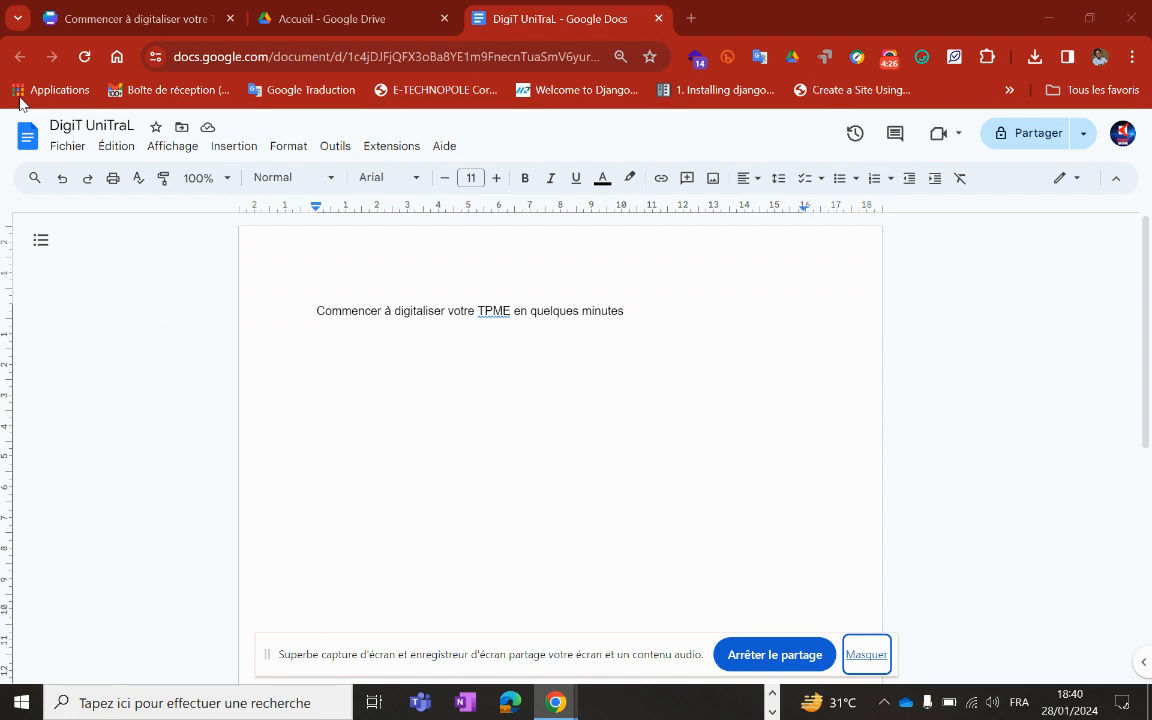
key("alt+Tab")
key("alt+Tab")
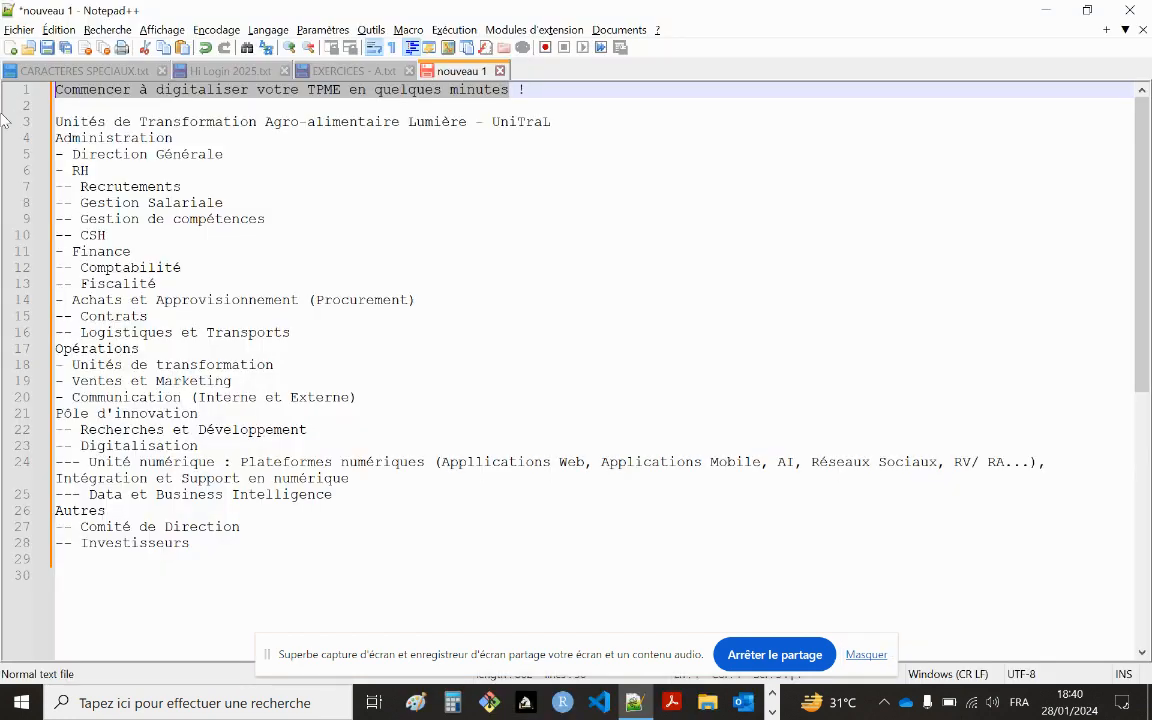
left_click(197, 546)
left_click_drag(197, 546, 55, 89)
key("ctrl+c")
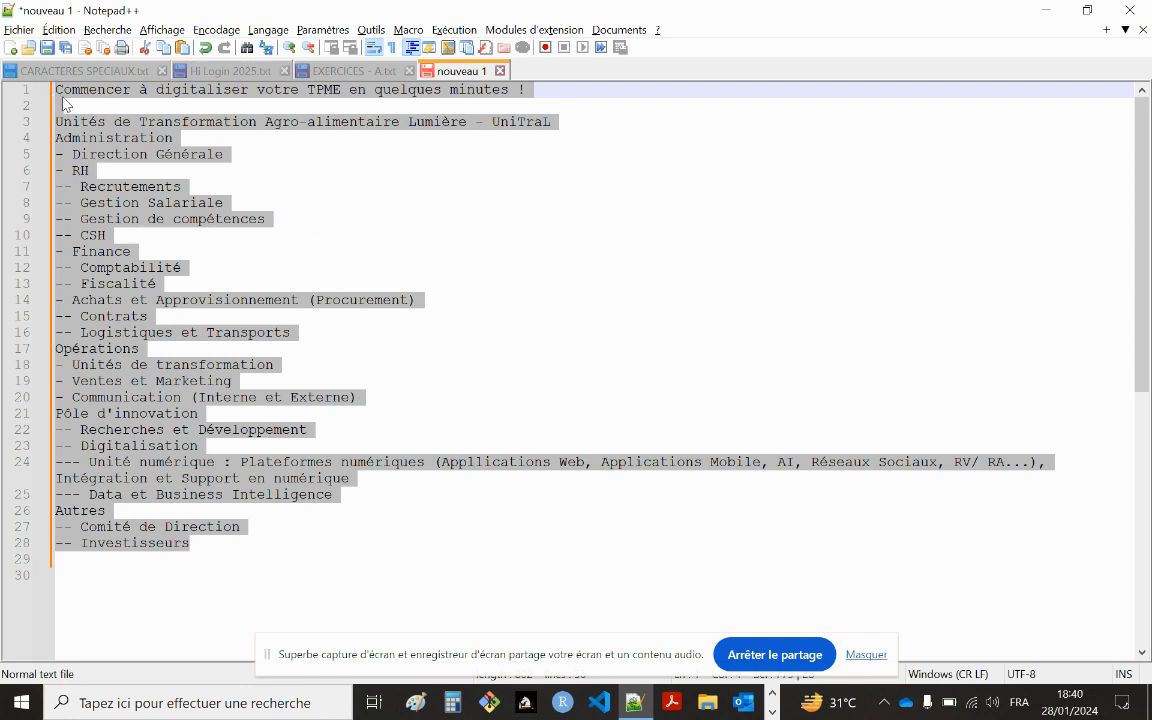
- Return to the DigiT UniTraL document in Google Docs and paste the copied company structure on a new line below the title
key("alt+Tab")
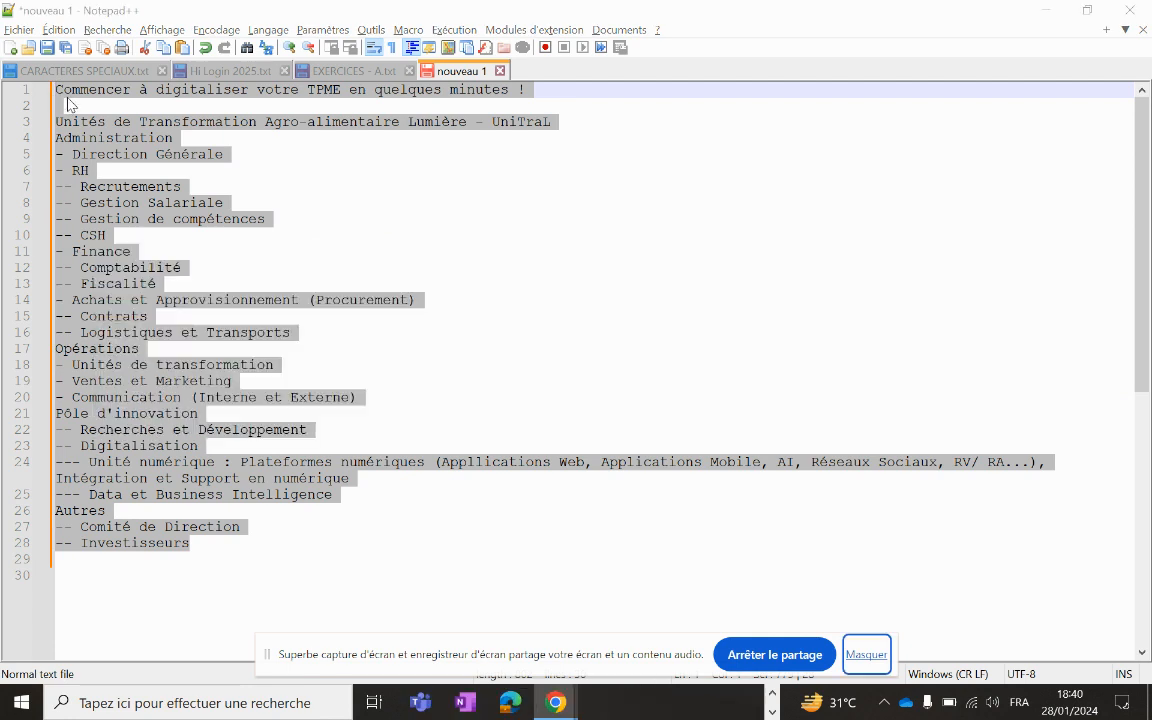
key("alt+Tab")
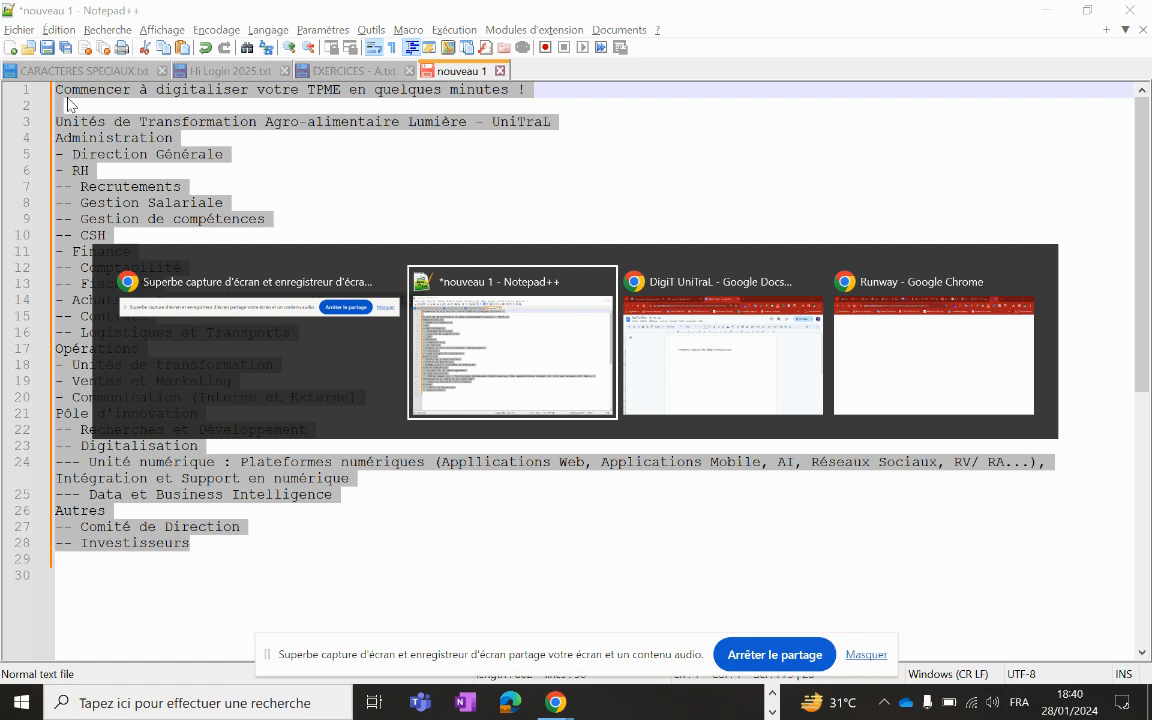
key("alt+Tab")
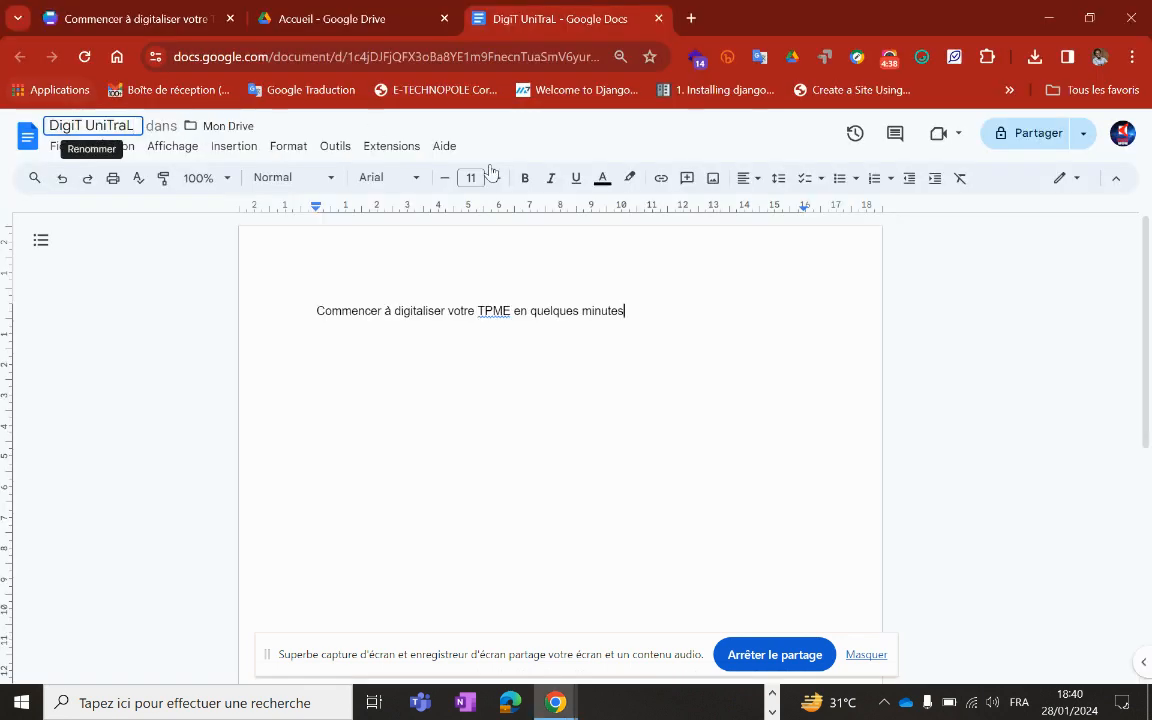
key("Return")
key("ctrl+v")
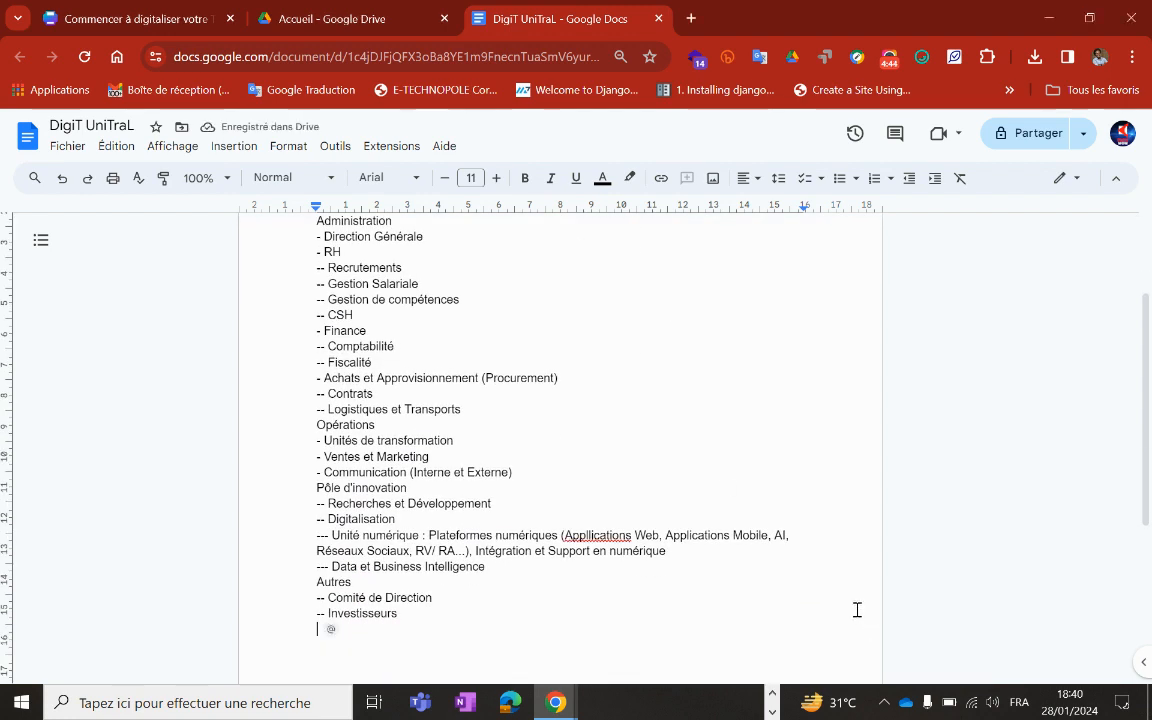
- Delete the duplicate title line ending in "!" and star the document
scroll(856, 609, "up", 3)
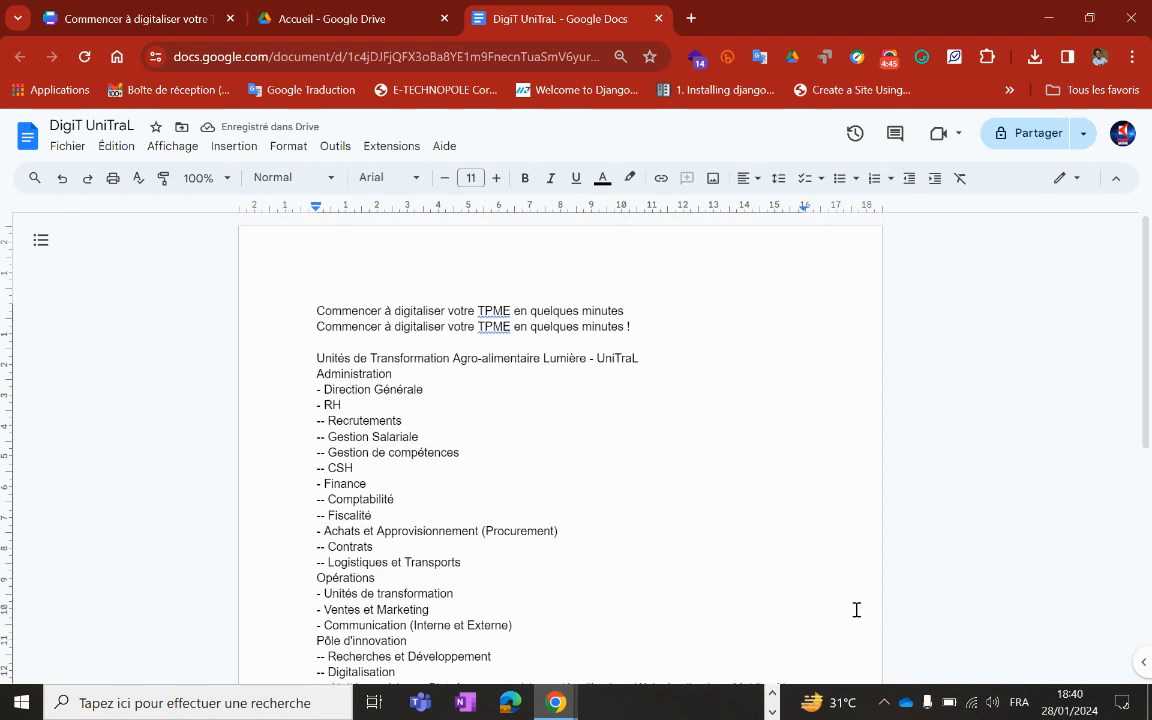
triple_click(561, 326)
key("BackSpace")
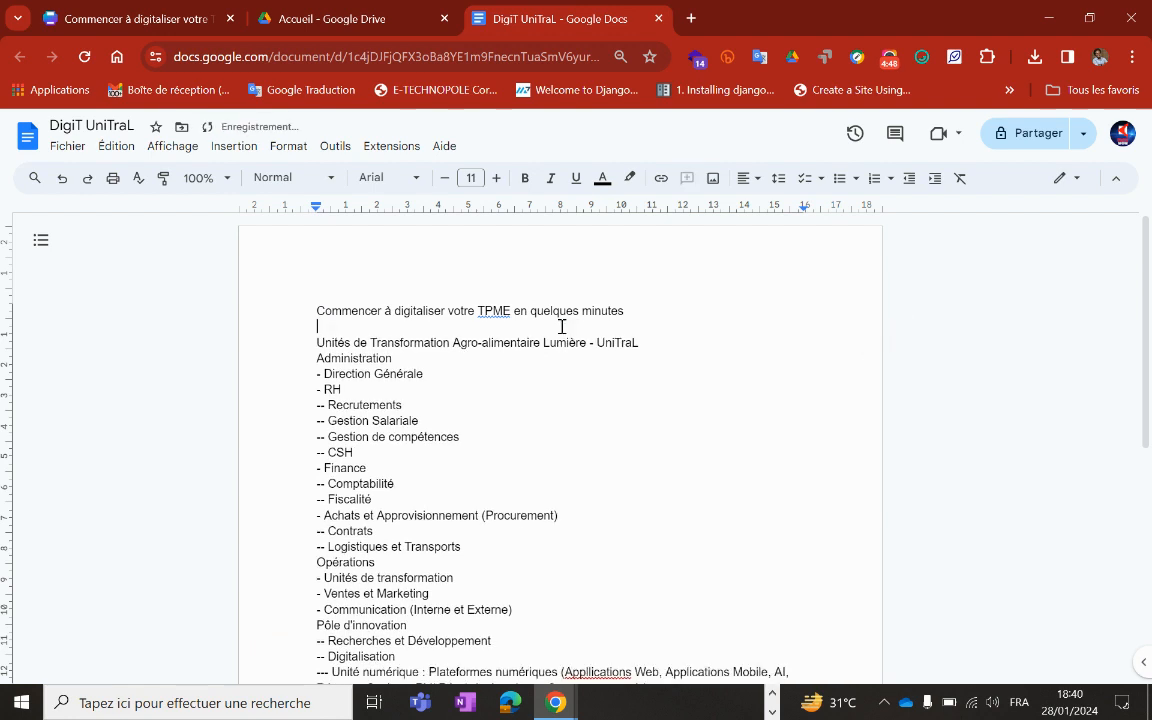
left_click(715, 370)
left_click(156, 127)
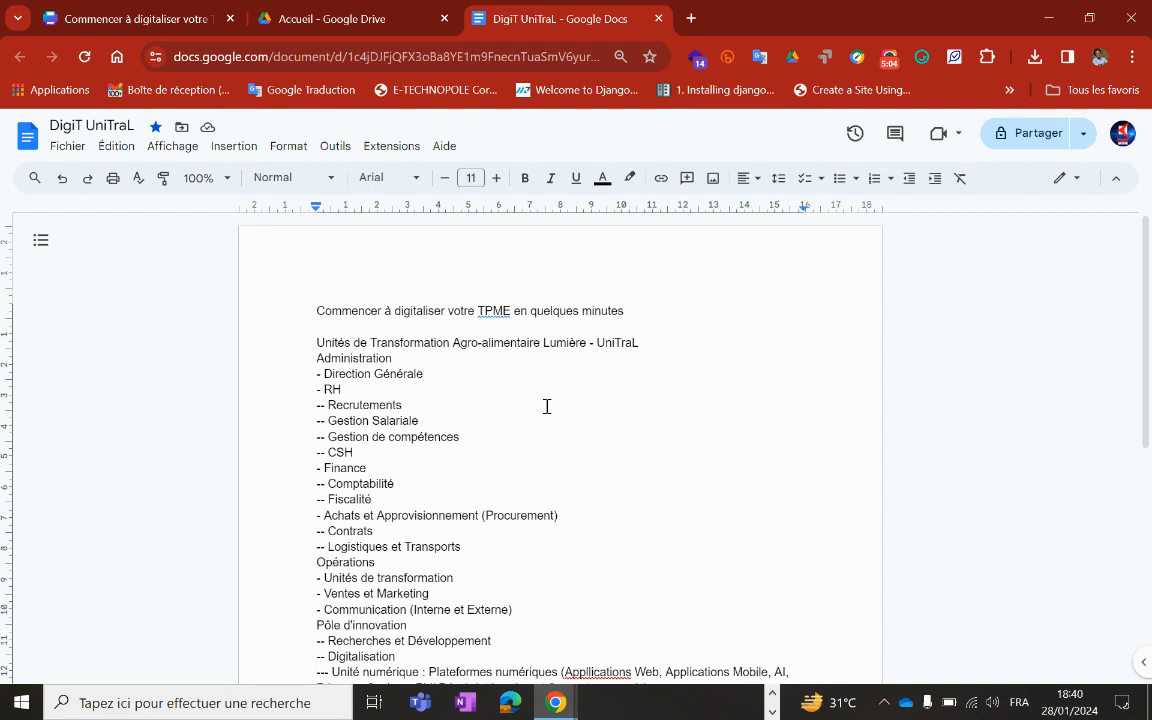
- Select the document's entire text and set its font to Arial
triple_click(495, 310)
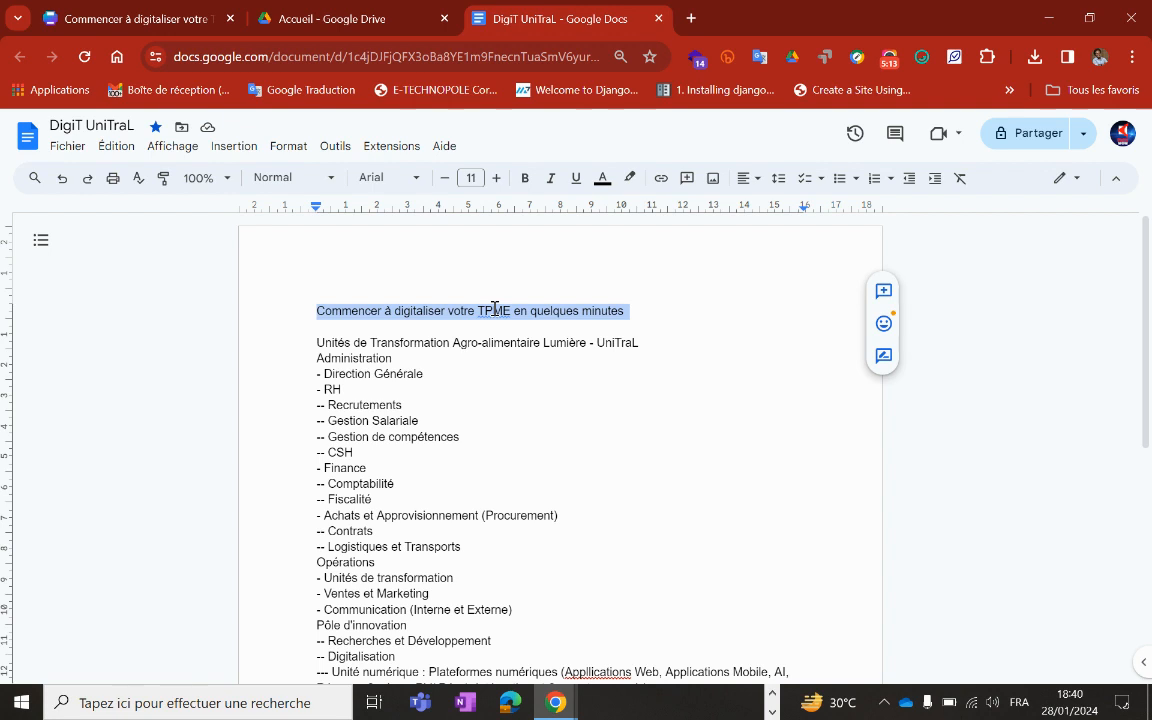
key("ctrl+a")
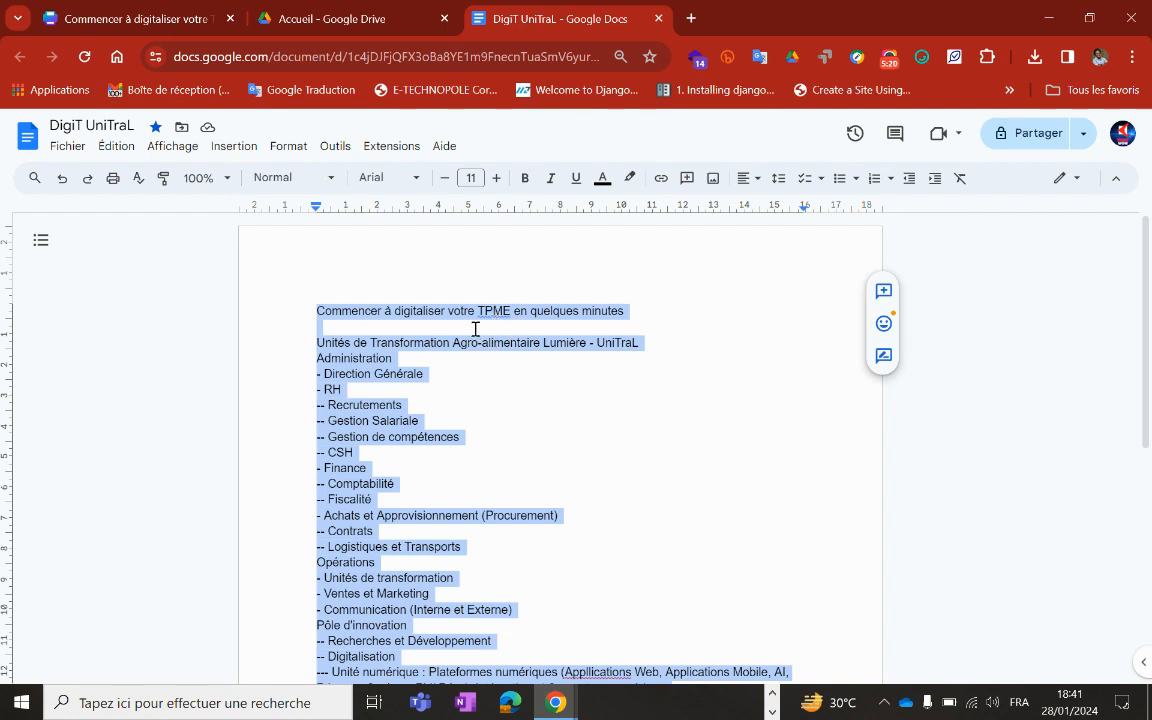
left_click(411, 181)
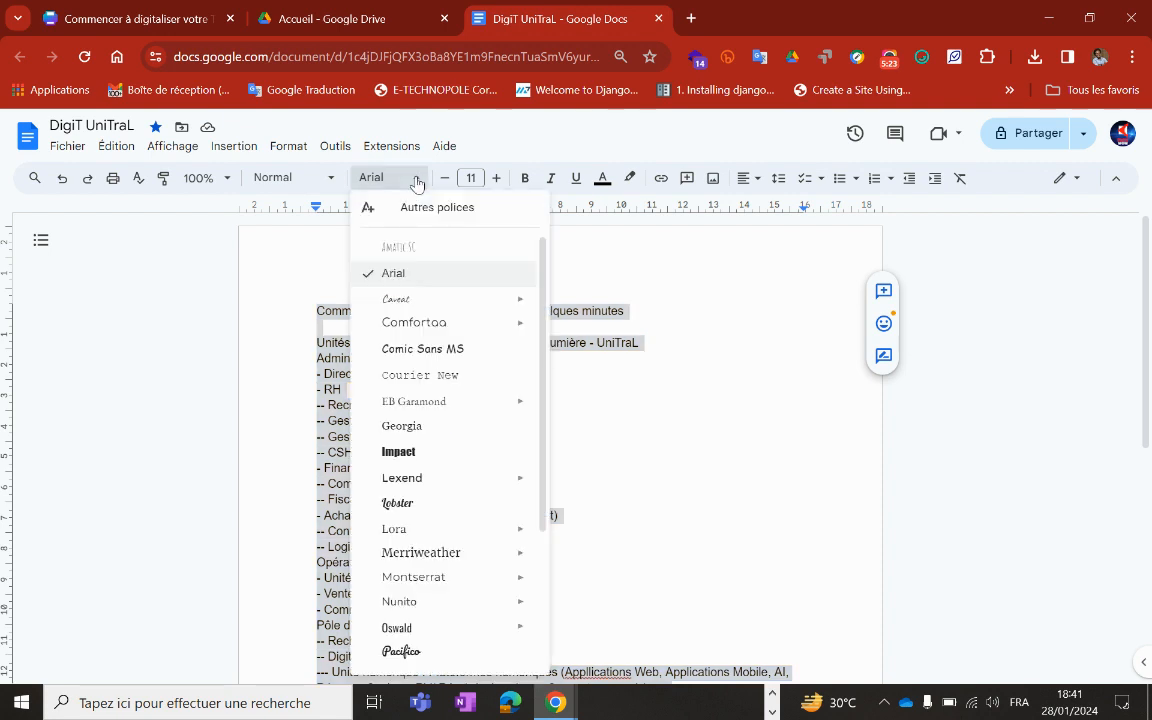
left_click(408, 276)
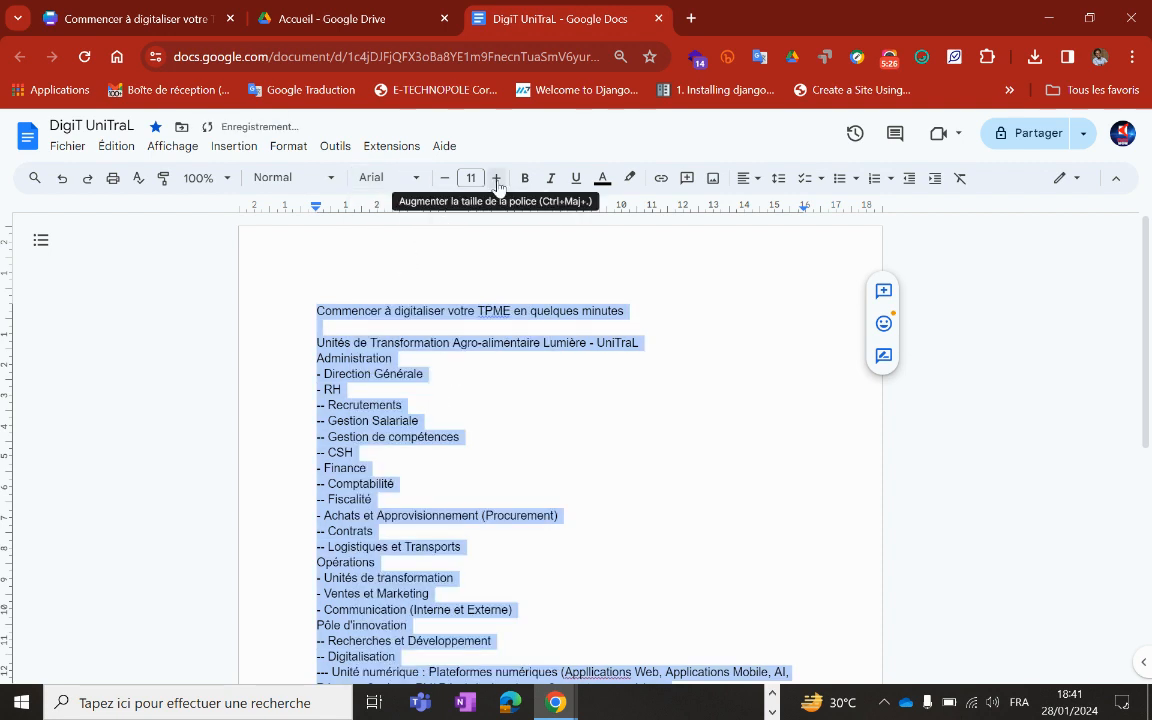
- Set the font size of the document's entire text to 12
left_click(496, 178)
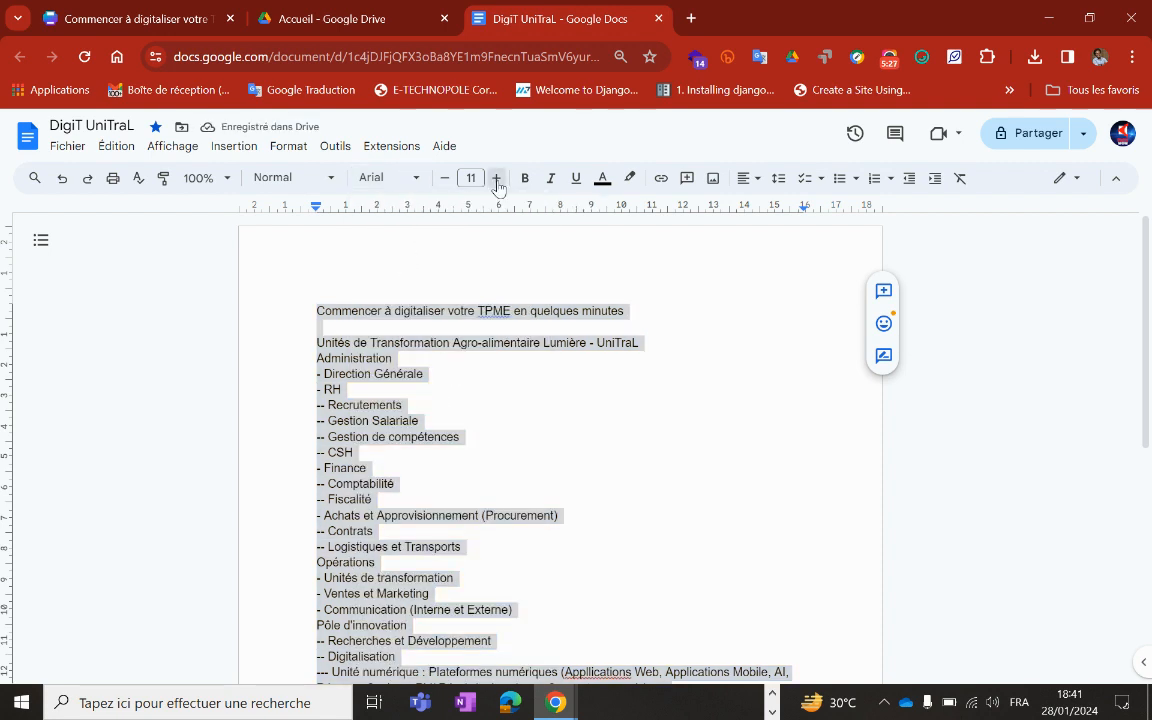
left_click(502, 388)
- Make the title line "Commencer à digitaliser votre TPME en quelques minutes" bold, size 14 and centred
triple_click(506, 312)
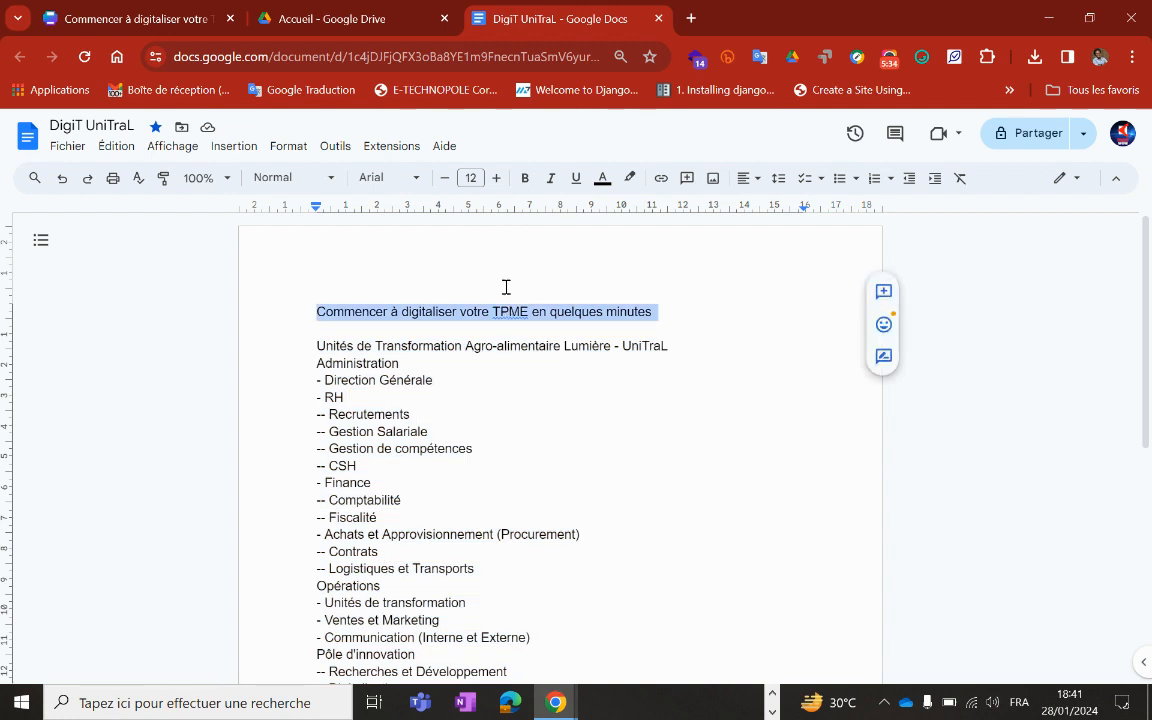
left_click(525, 183)
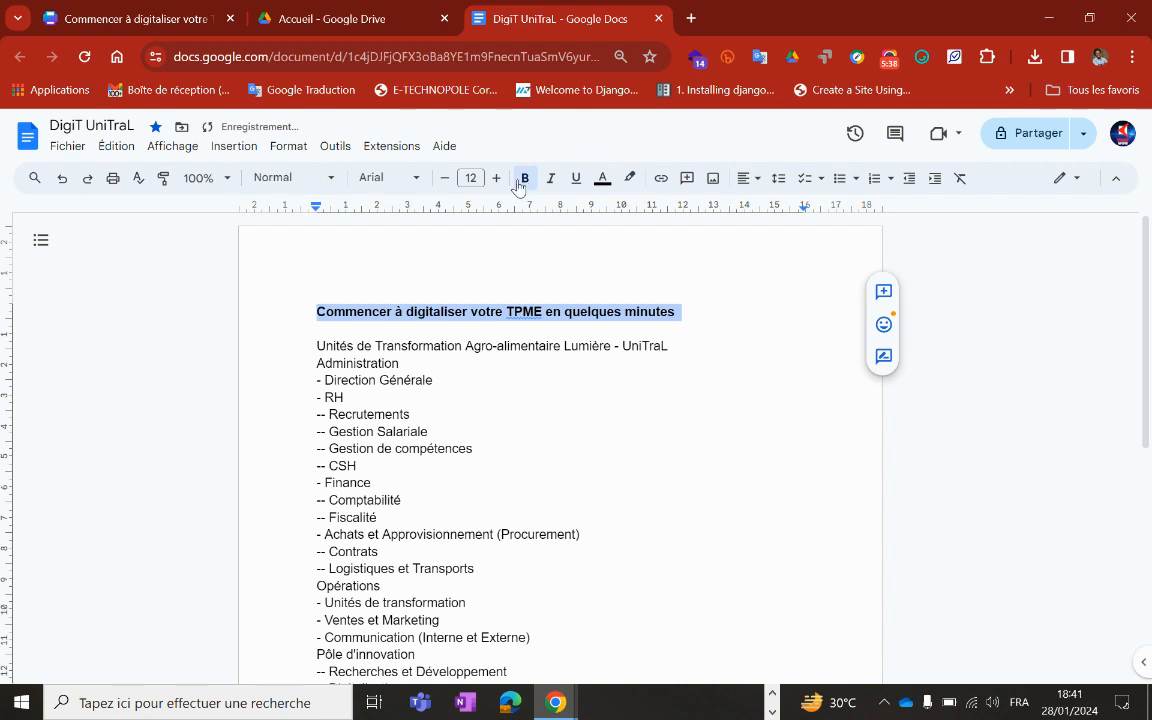
left_click(496, 181)
left_click(496, 181)
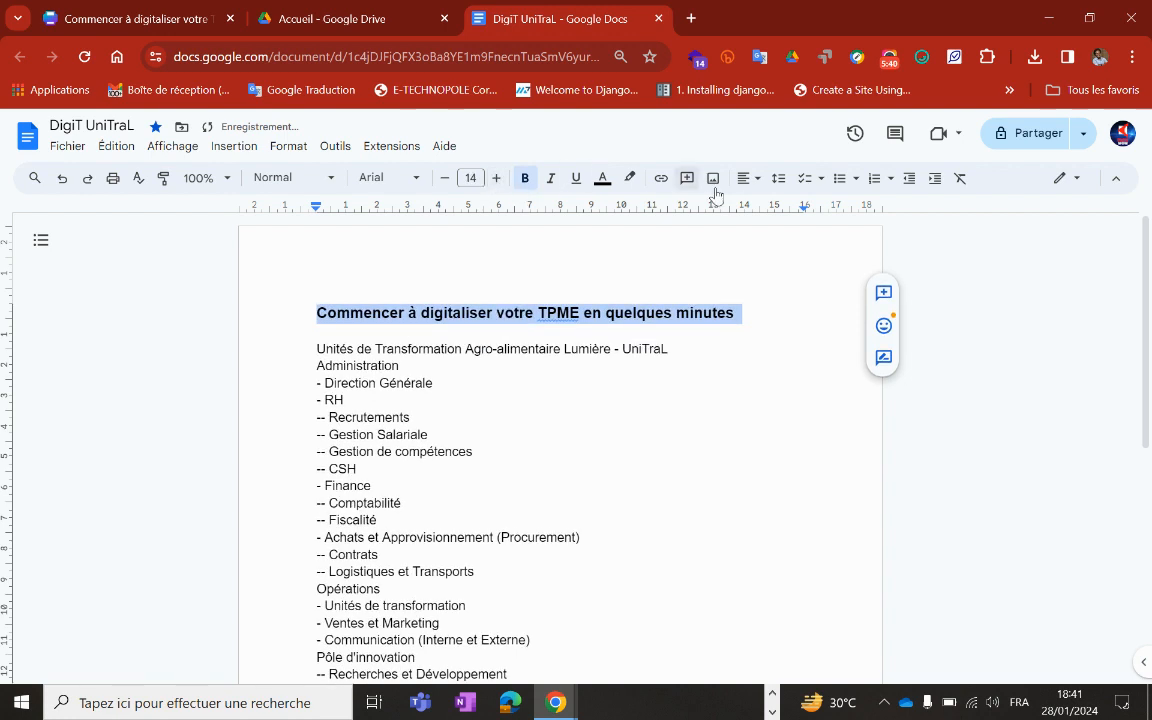
left_click(750, 179)
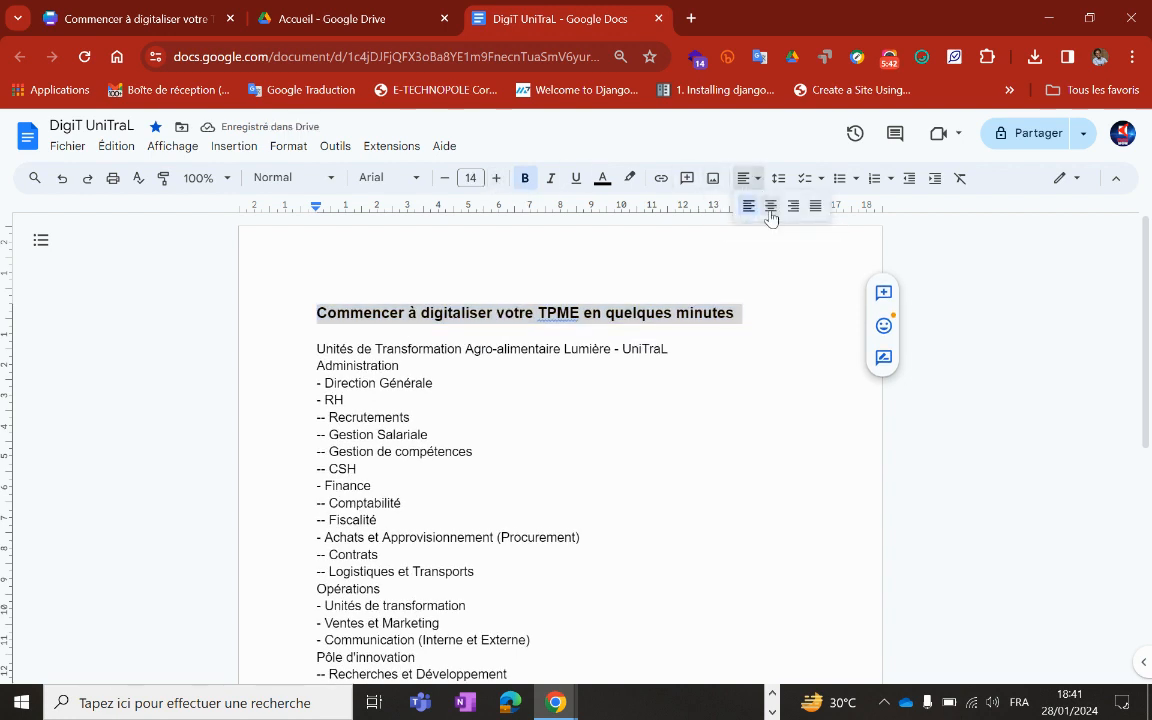
left_click(770, 207)
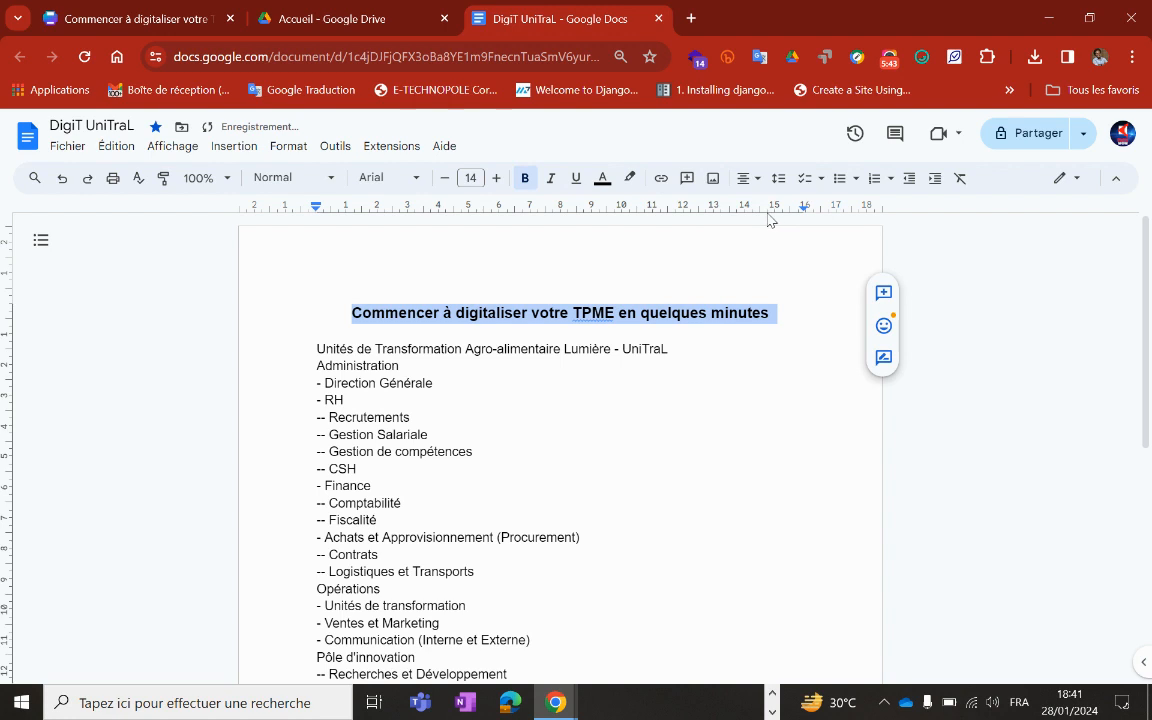
left_click(690, 392)
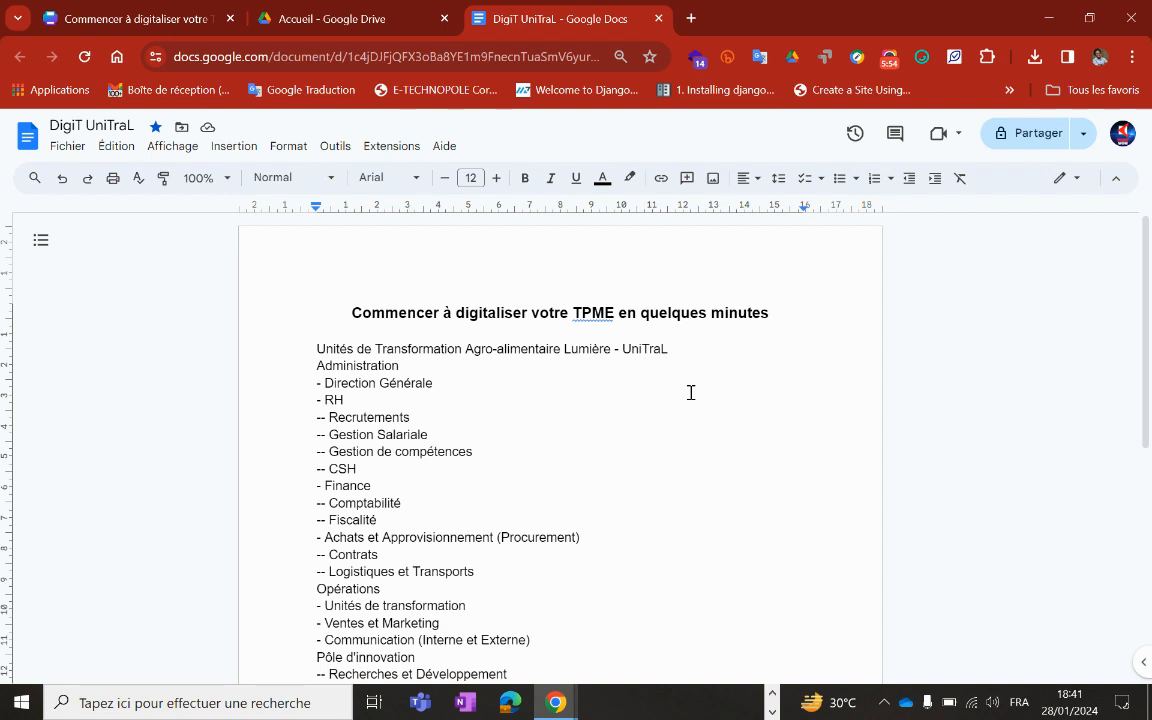
- Make the line "Unités de Transformation Agro-alimentaire Lumière - UniTraL" bold
triple_click(316, 348)
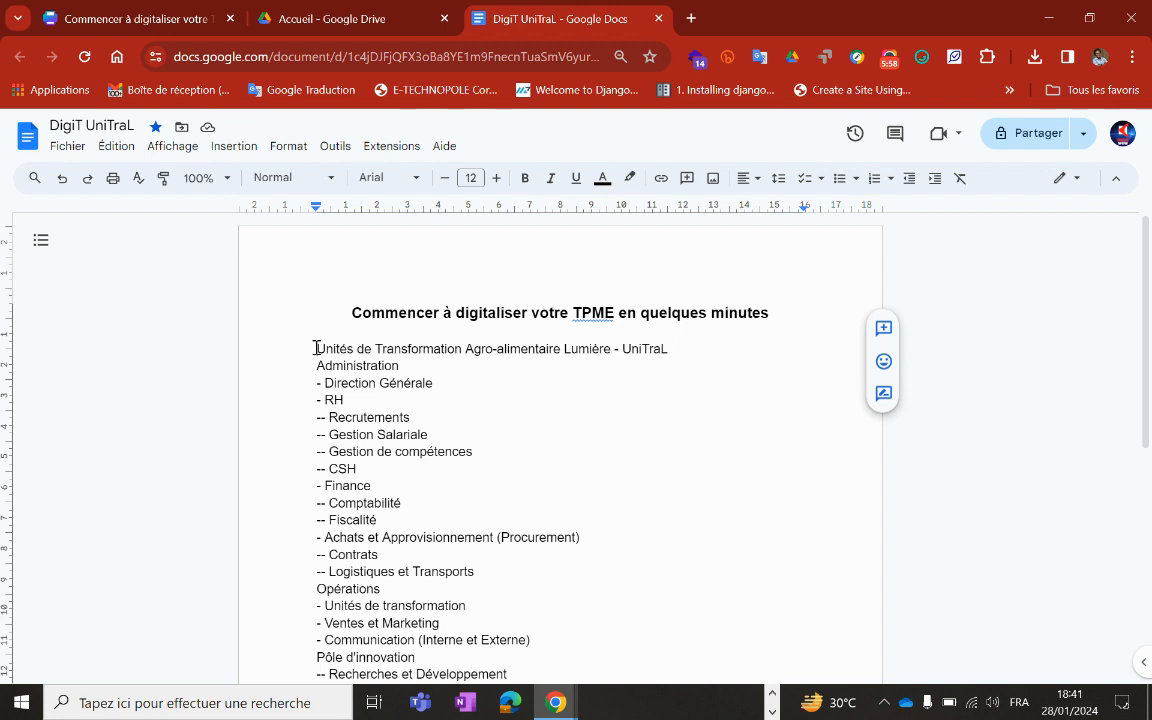
left_click(316, 348)
triple_click(316, 348)
left_click(526, 181)
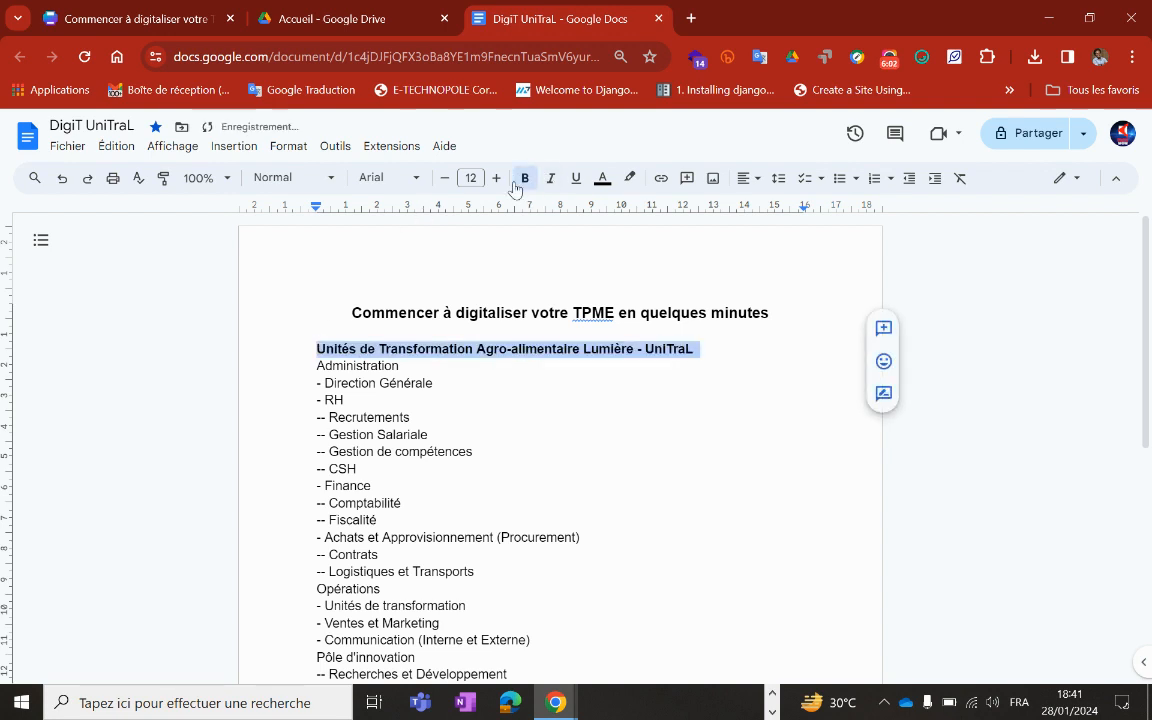
left_click(639, 414)
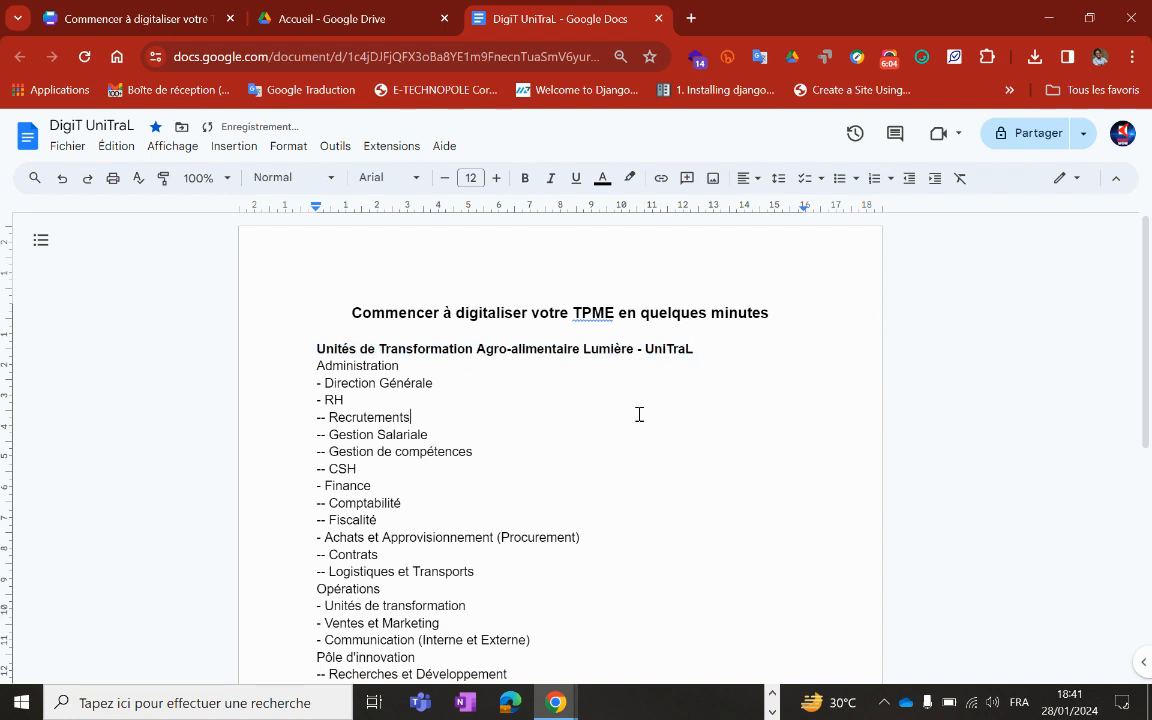
- Correct the misspelled word in the "Unité numérique" line to "Applications" with the spelling suggestion
scroll(639, 414, "down", 5)
scroll(635, 400, "up", 1)
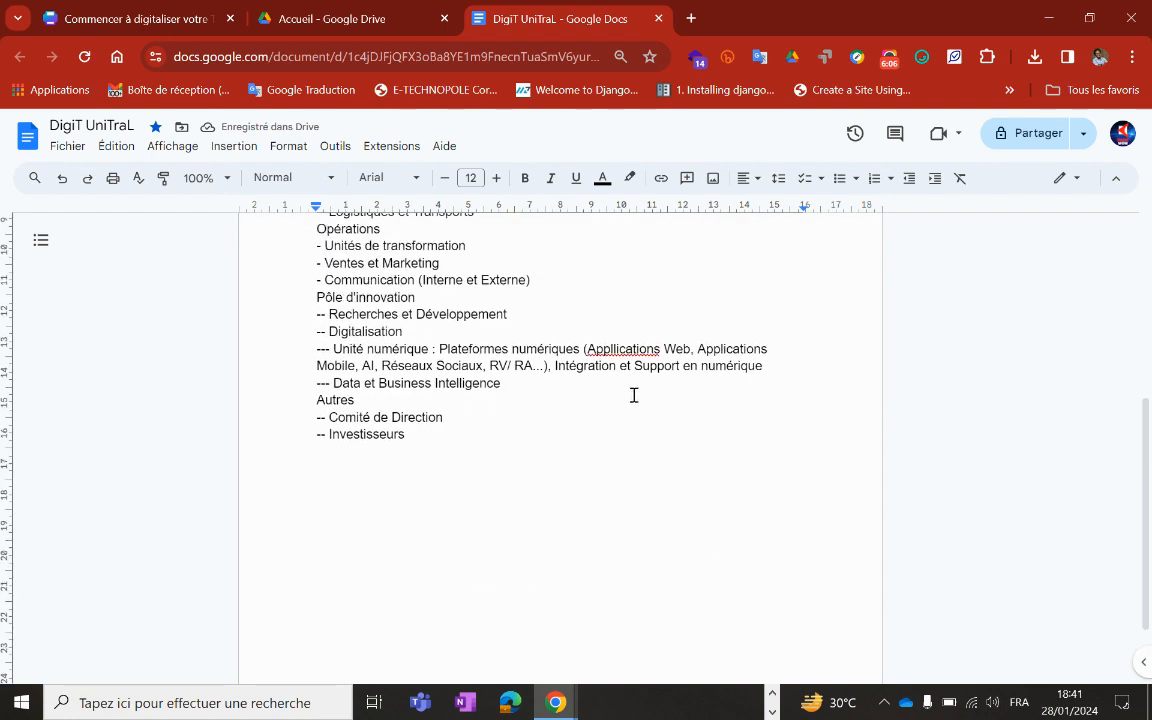
right_click(615, 350)
left_click(666, 397)
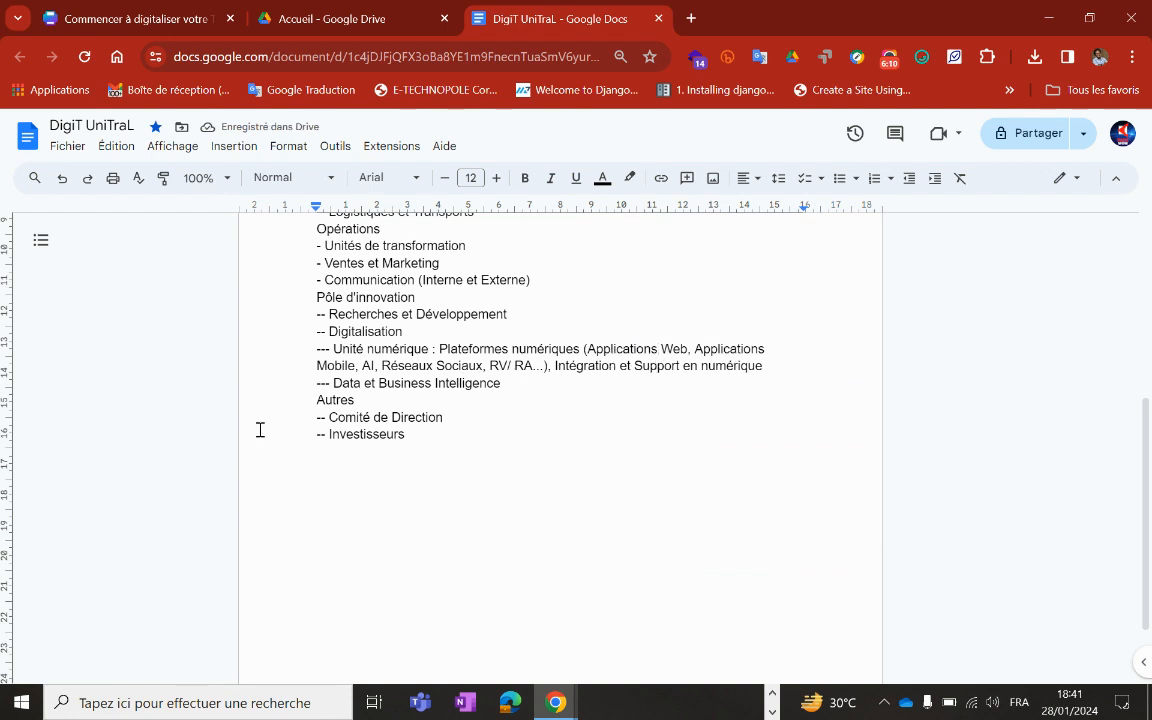
- Review the company structure from the title down to the "-- Investisseurs" line
scroll(393, 442, "up", 3)
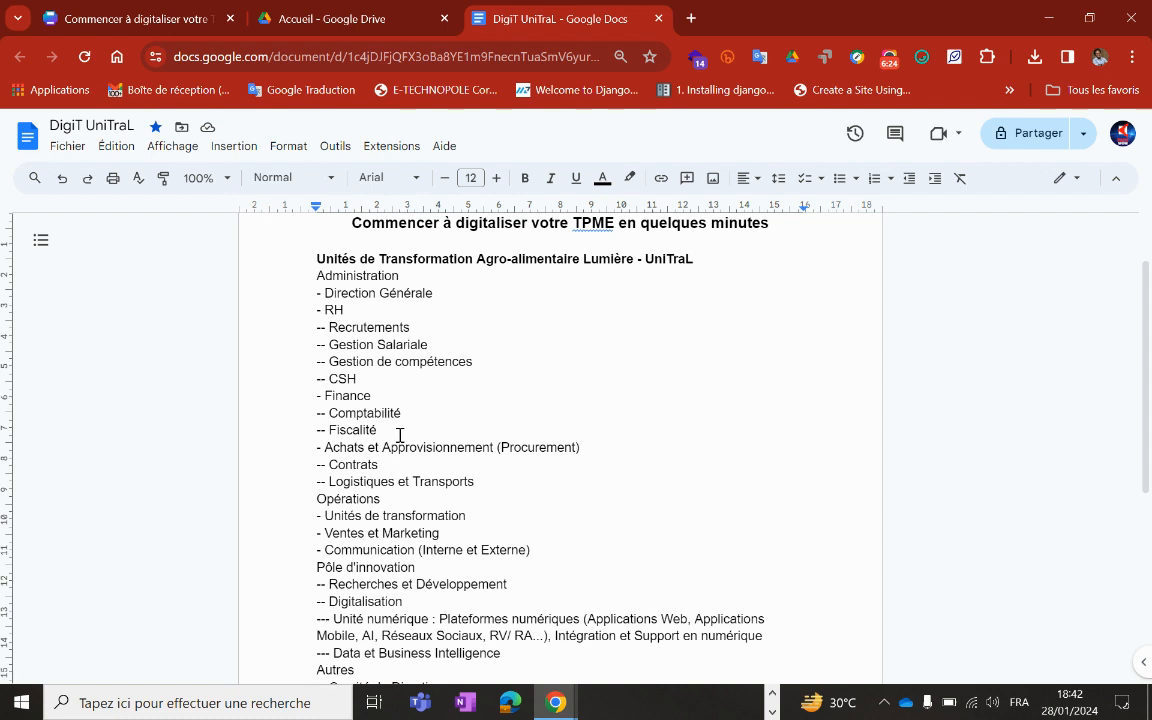
scroll(406, 452, "down", 2)
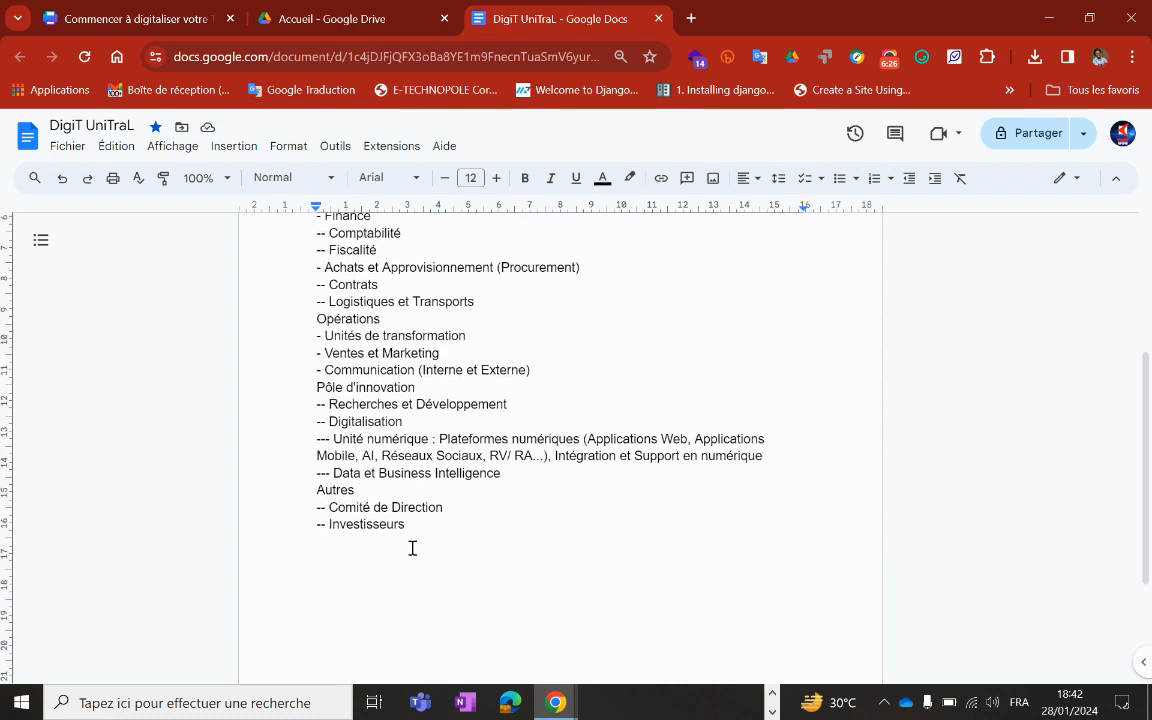
scroll(411, 548, "up", 2)
scroll(411, 548, "up", 2)
scroll(410, 546, "down", 2)
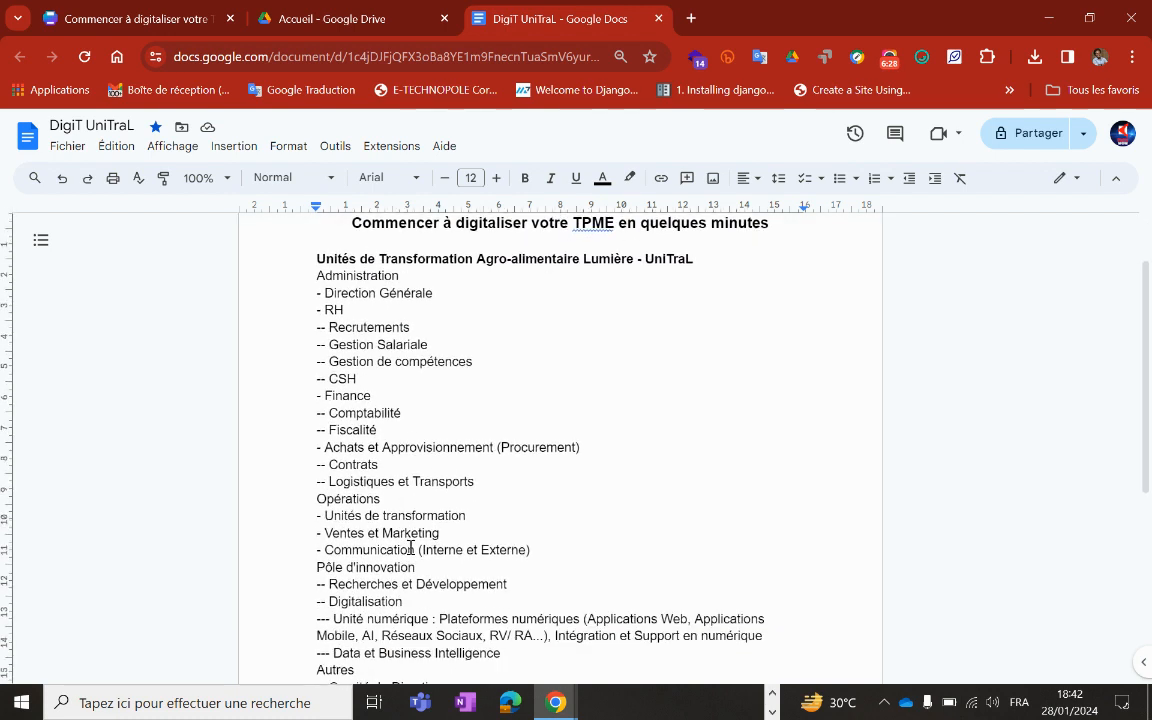
scroll(410, 546, "down", 1)
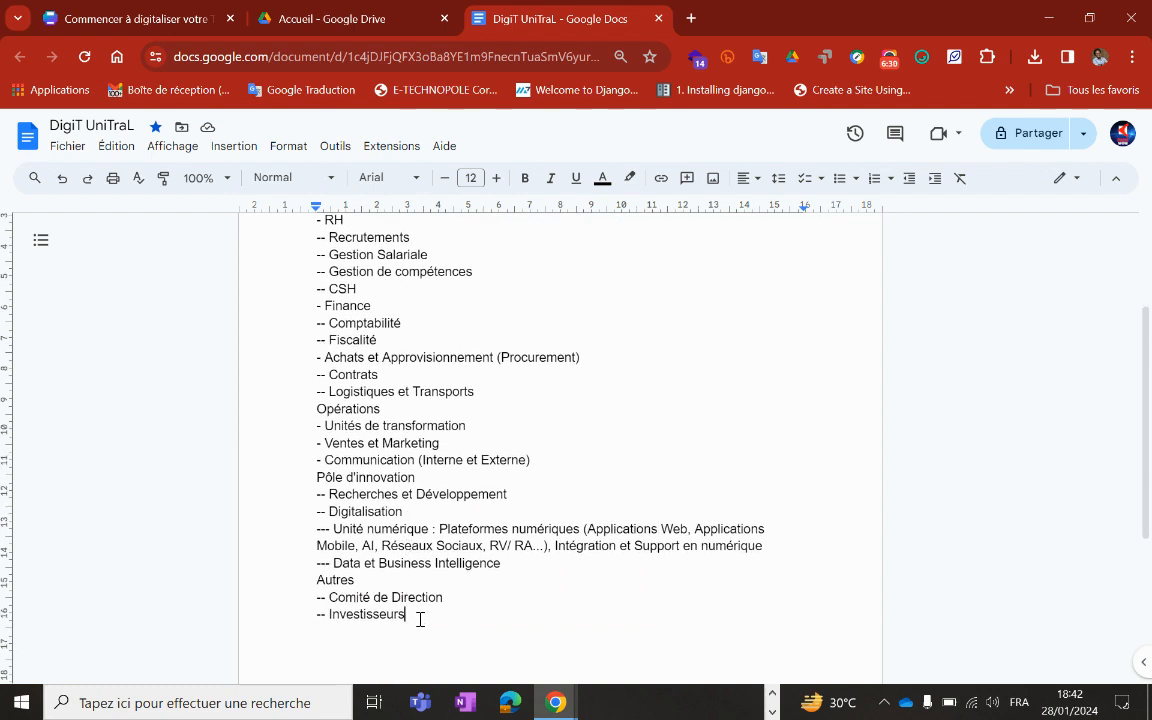
scroll(420, 619, "down", 1)
scroll(420, 619, "down", 2)
scroll(420, 619, "up", 5)
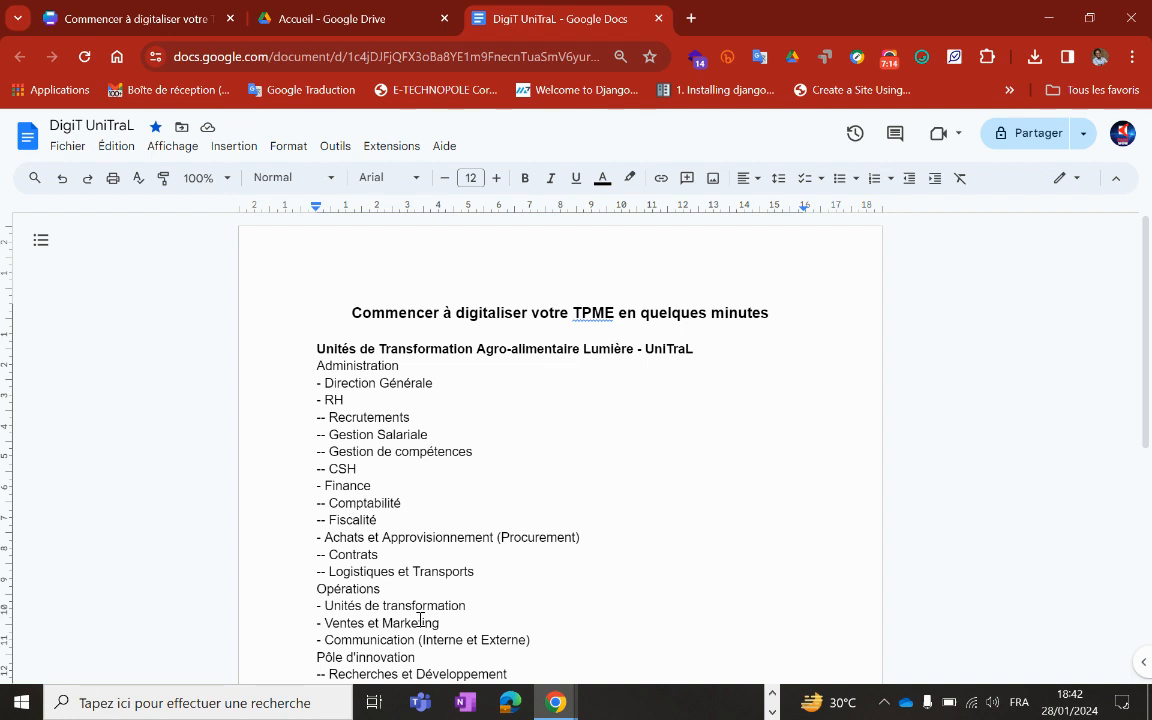
- Search Google in a new browser tab for "définition digitalisation"
left_click(691, 18)
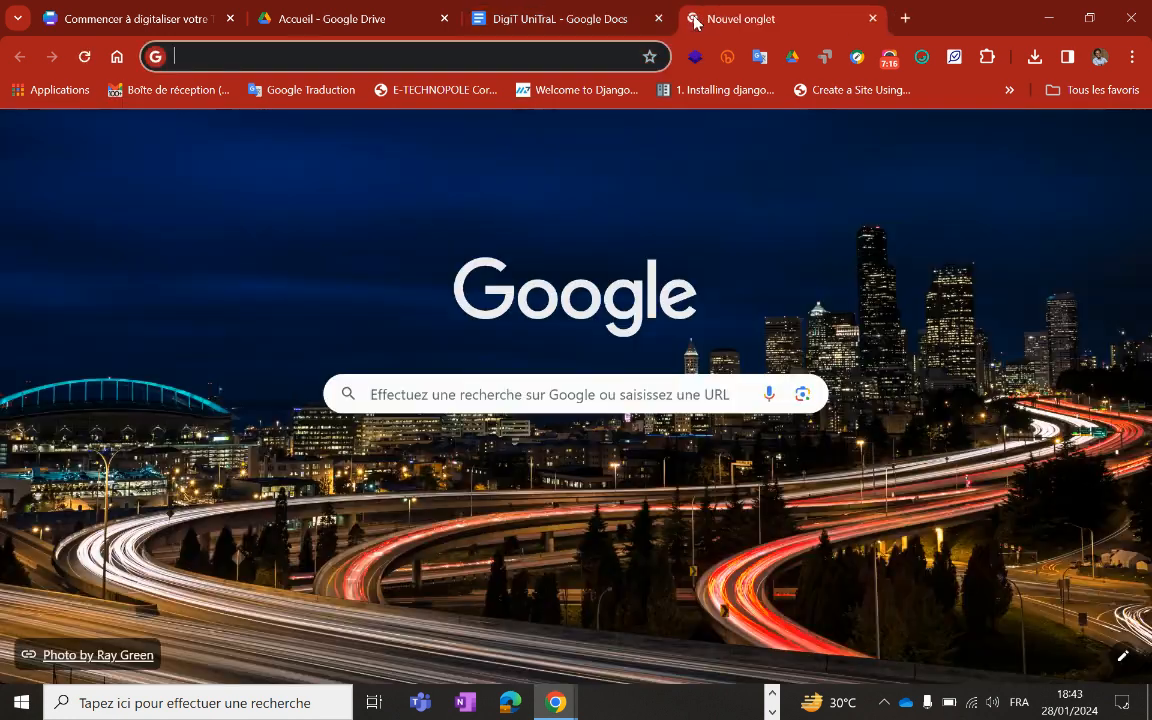
type("définition")
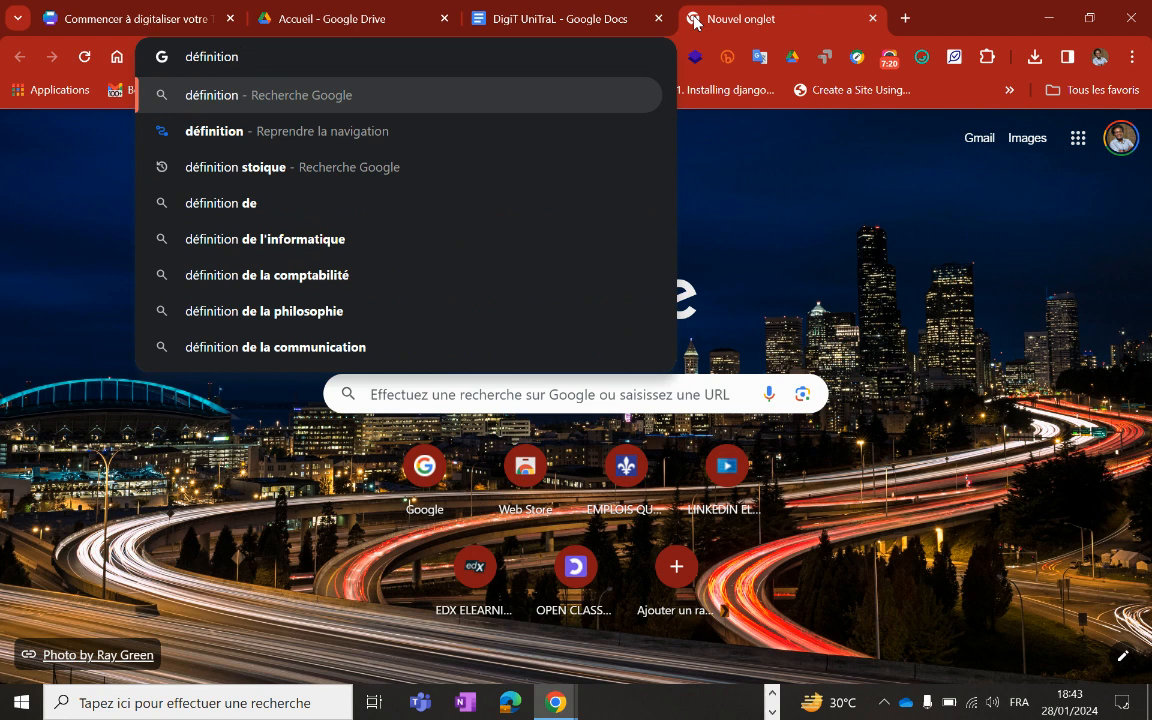
type(" digitalsi")
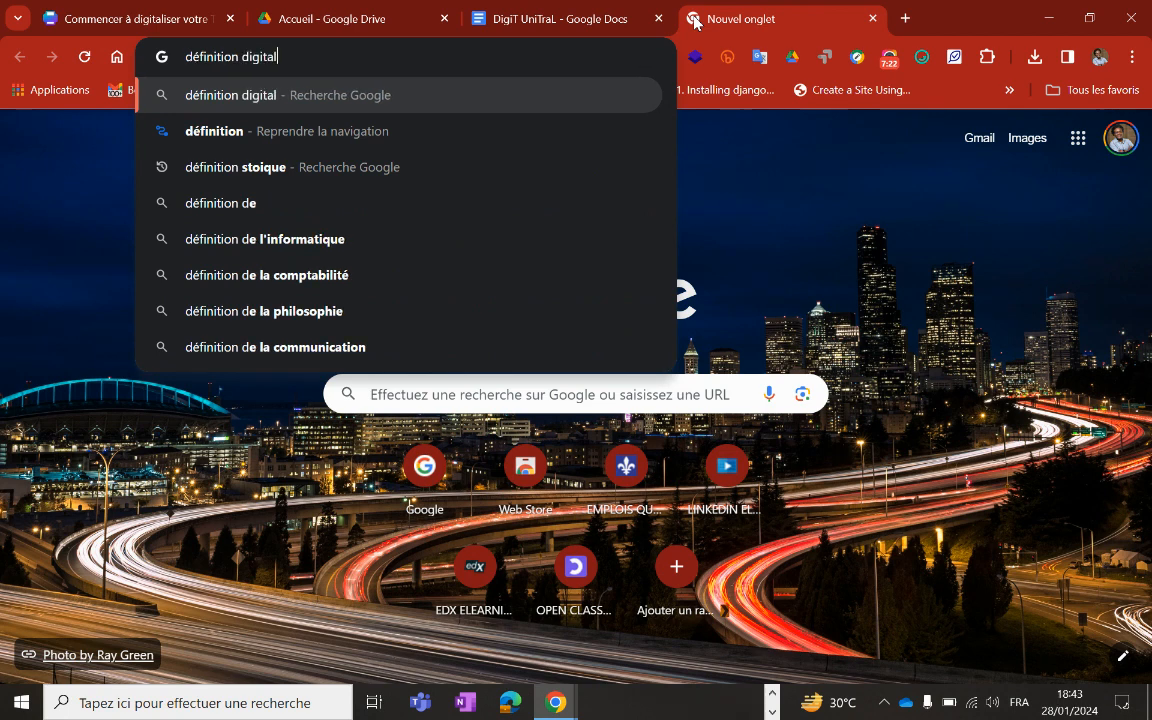
key("BackSpace")
key("BackSpace")
type("isation")
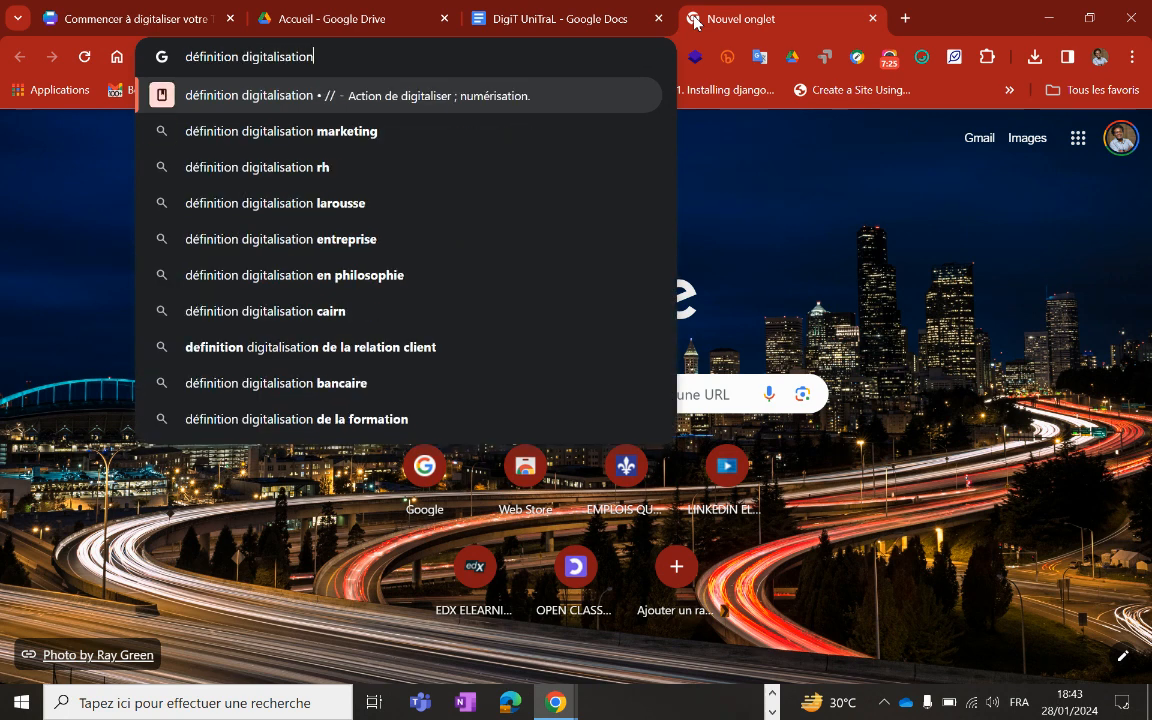
key("Return")
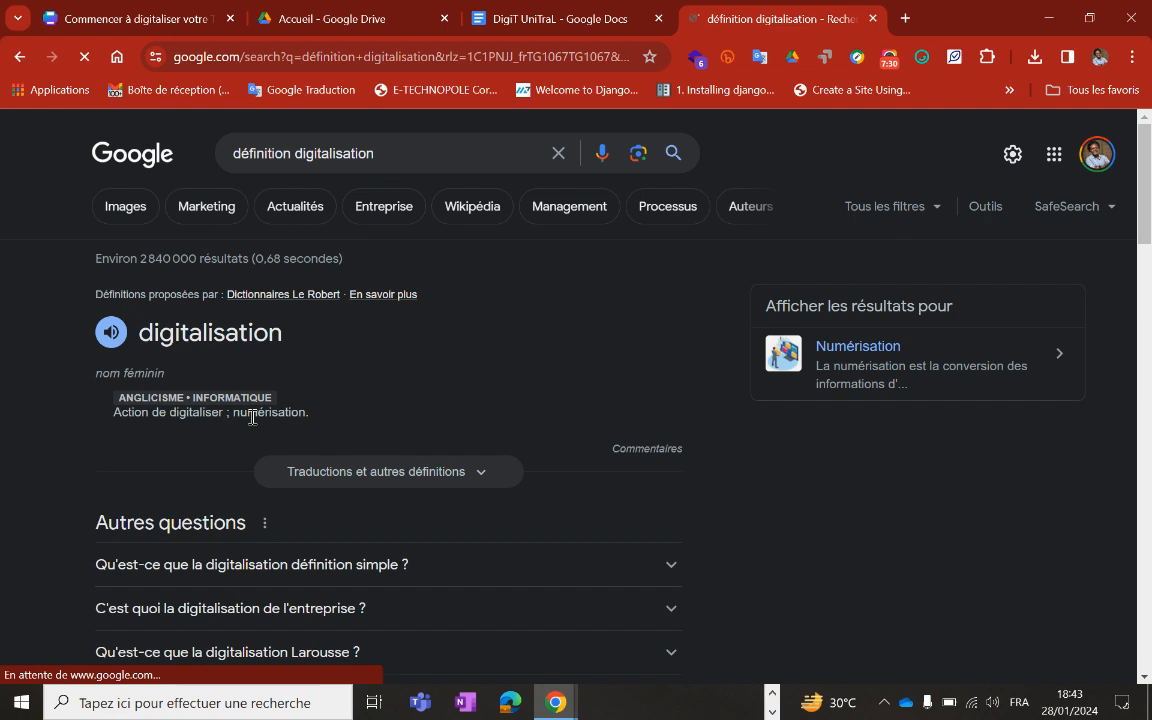
- Expand the answers to "Qu'est-ce que la digitalisation définition simple ?" and "C'est quoi la digitalisation de l'entreprise ?"
scroll(257, 430, "down", 1)
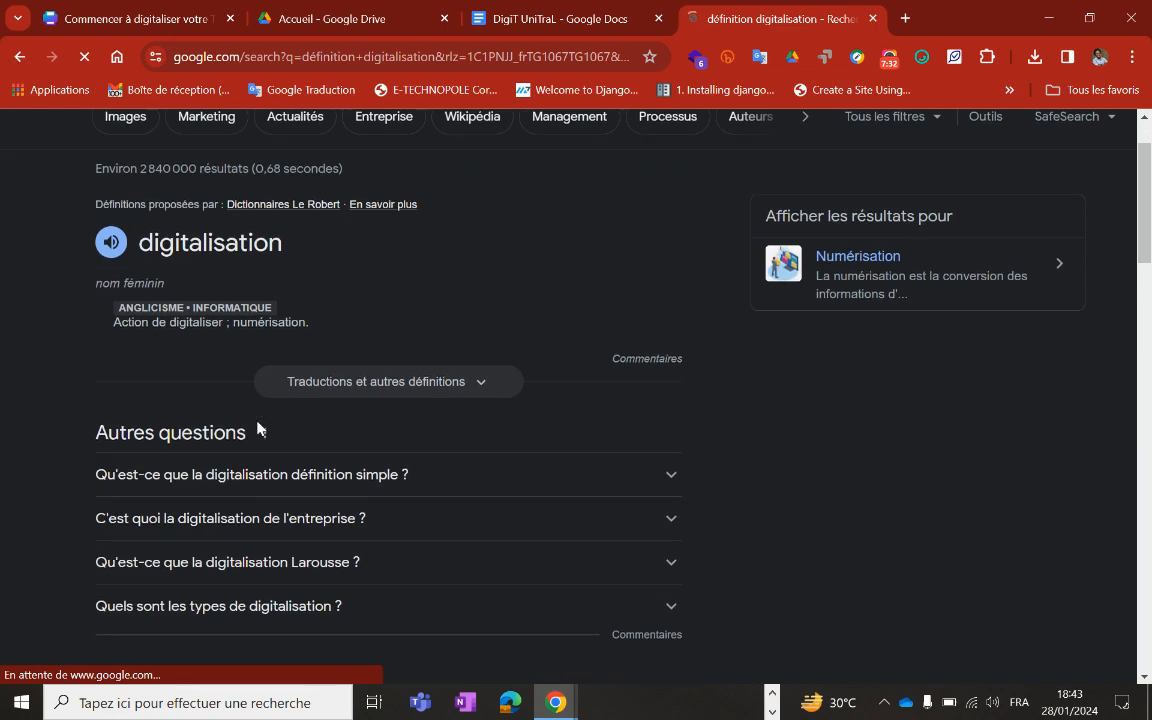
left_click(375, 484)
scroll(380, 480, "down", 1)
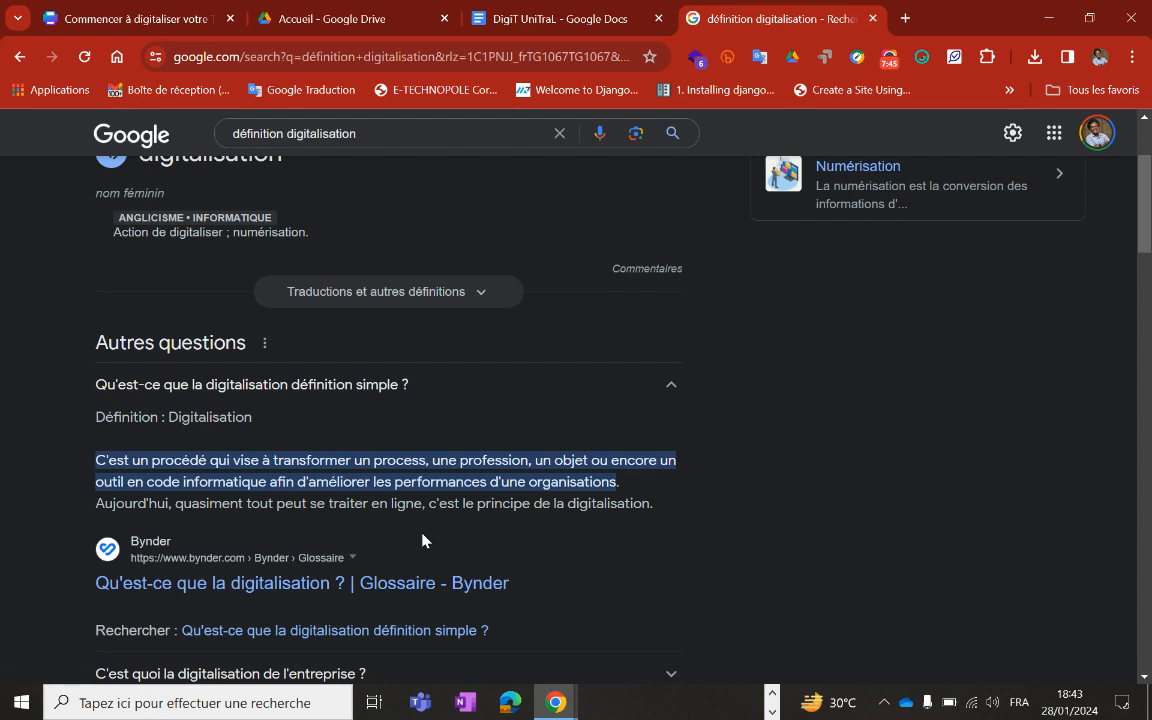
scroll(422, 540, "down", 2)
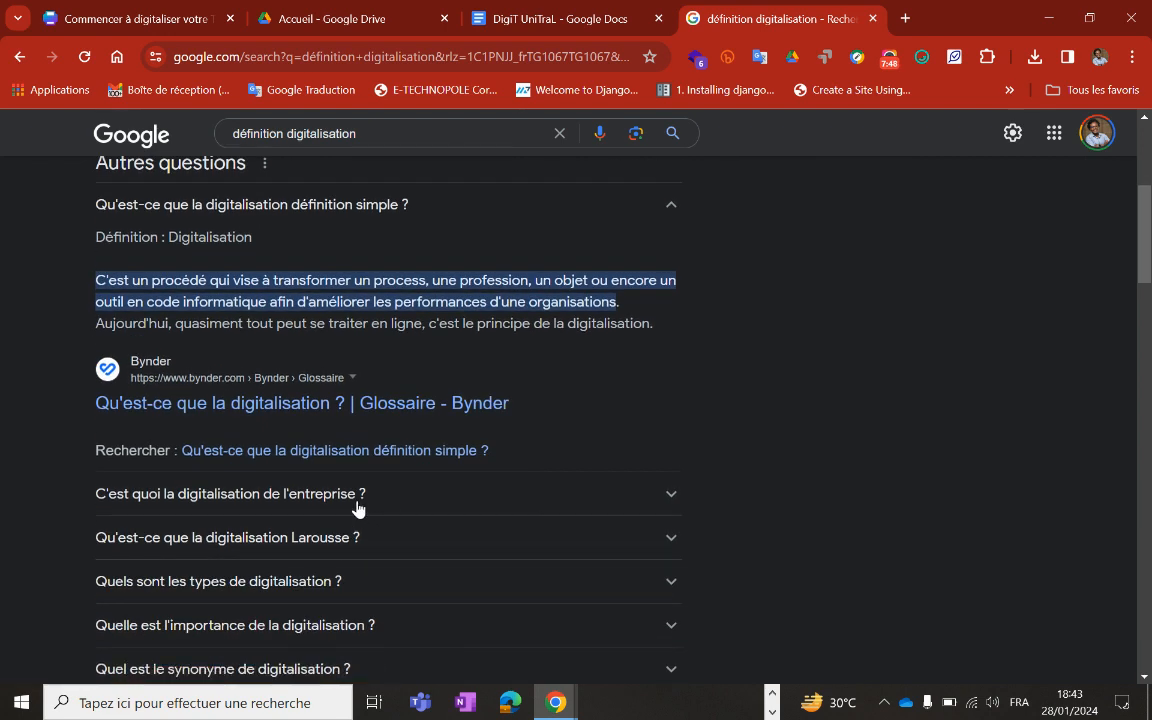
left_click(357, 500)
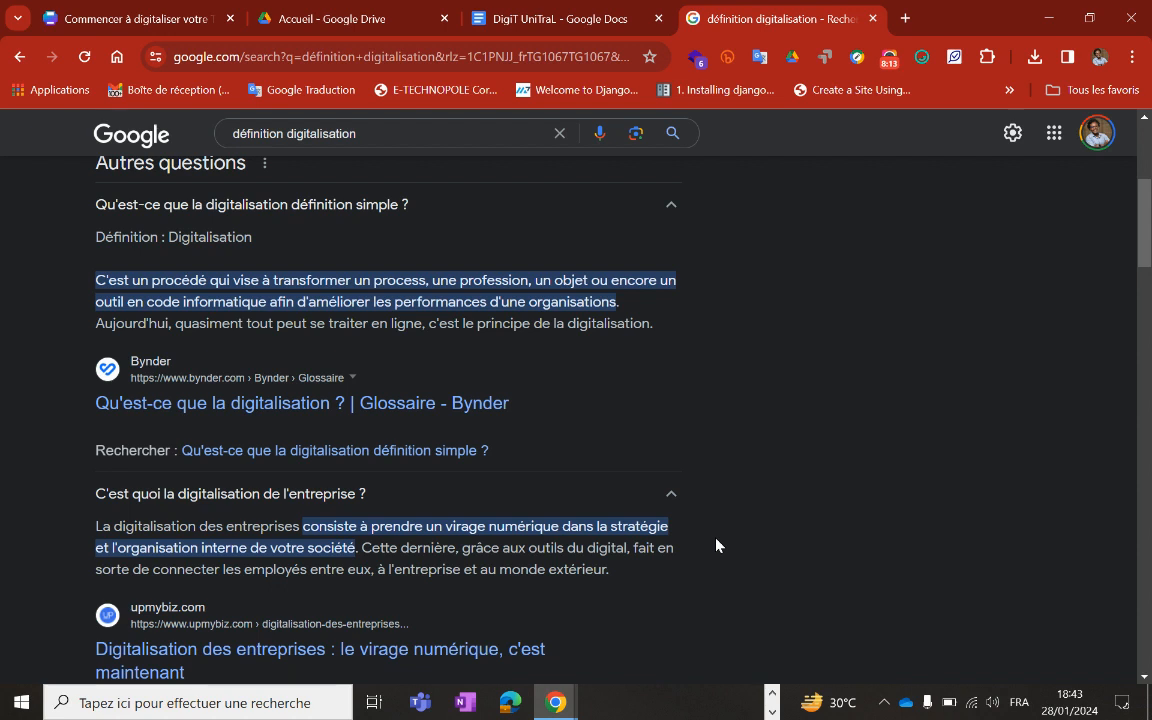
- Copy the question "C'est quoi la digitalisation de l'entreprise ?" together with its full answer paragraph
left_click_drag(609, 576, 25, 522)
key("ctrl+c")
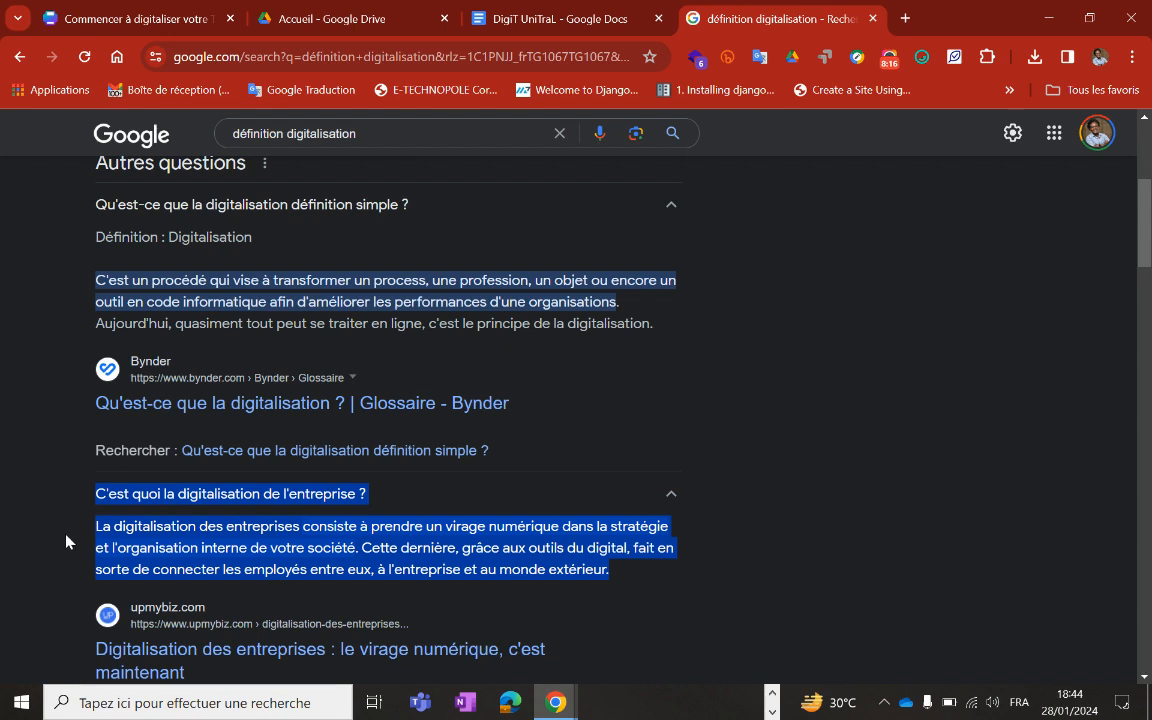
right_click(330, 549)
left_click(372, 296)
- Return to the DigiT UniTraL document, paste the copied definition below the title and insert a blank line between them
left_click(578, 12)
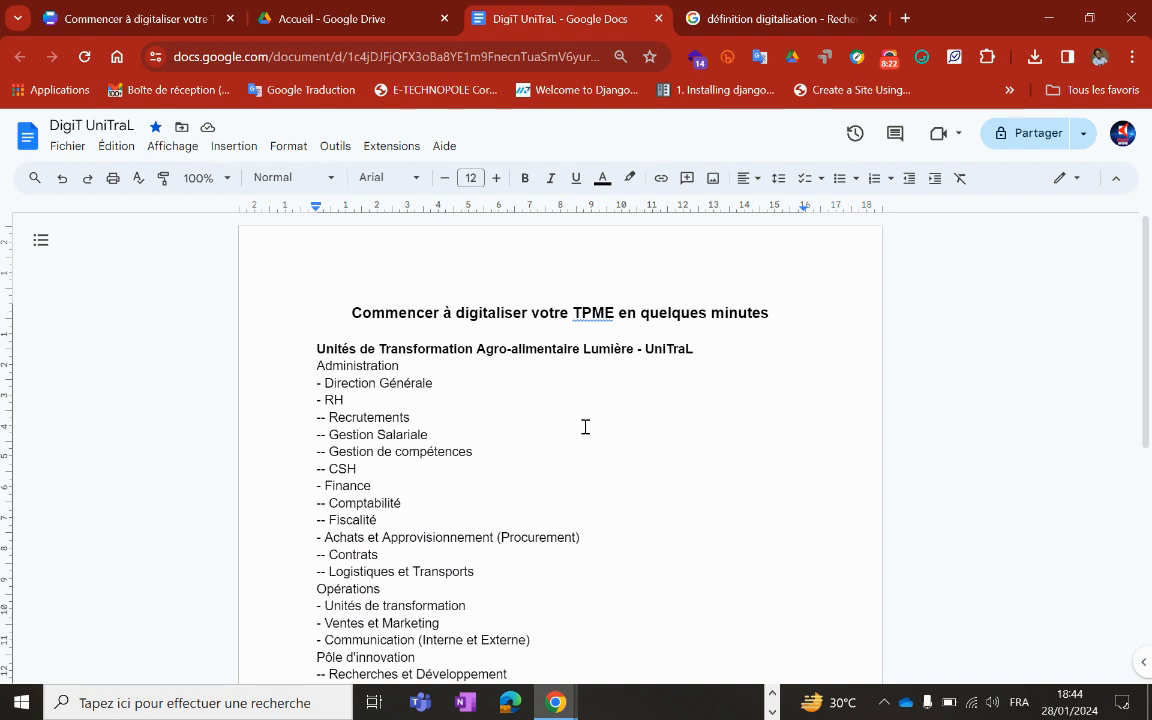
left_click(690, 330)
key("ctrl+v")
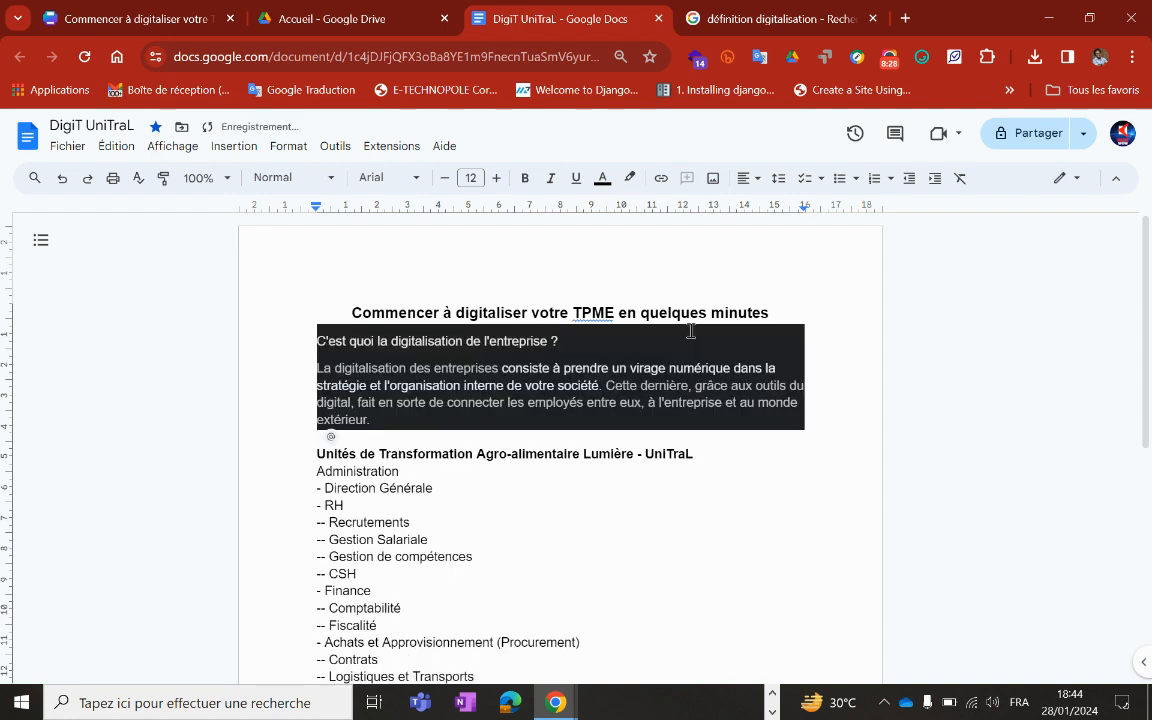
left_click(795, 311)
key("Return")
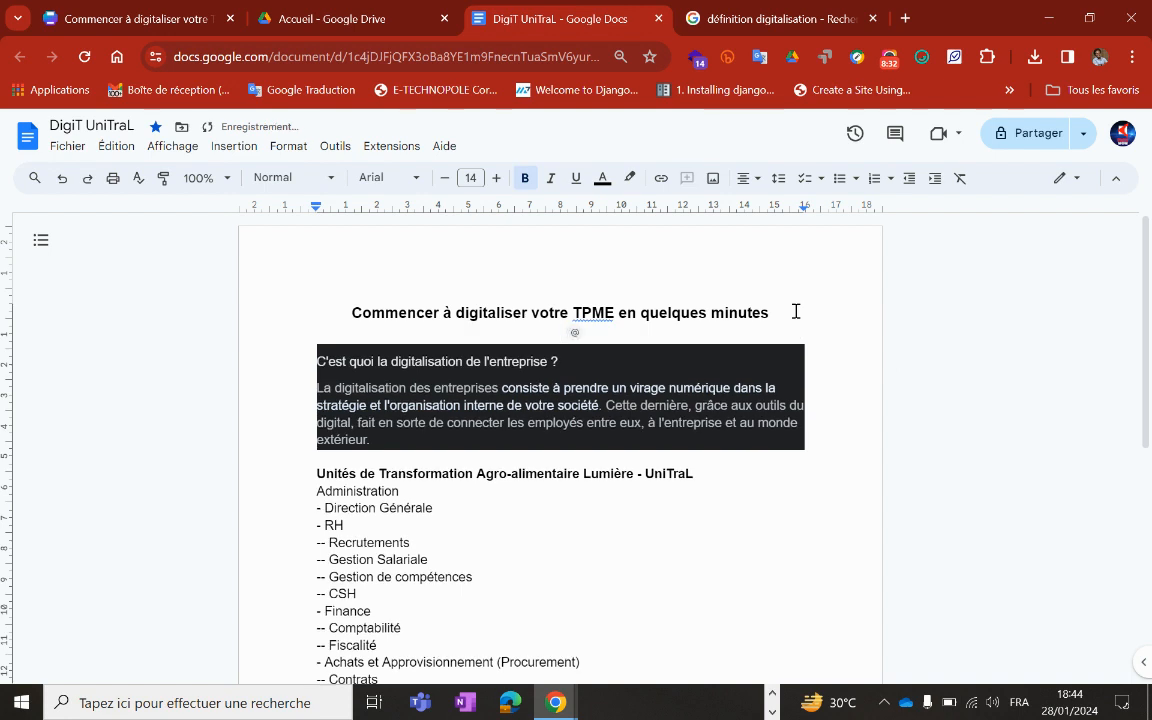
- Try to clear the dark background of the pasted definition by setting its highlight colour to Aucune
left_click(859, 476)
left_click_drag(823, 445, 249, 355)
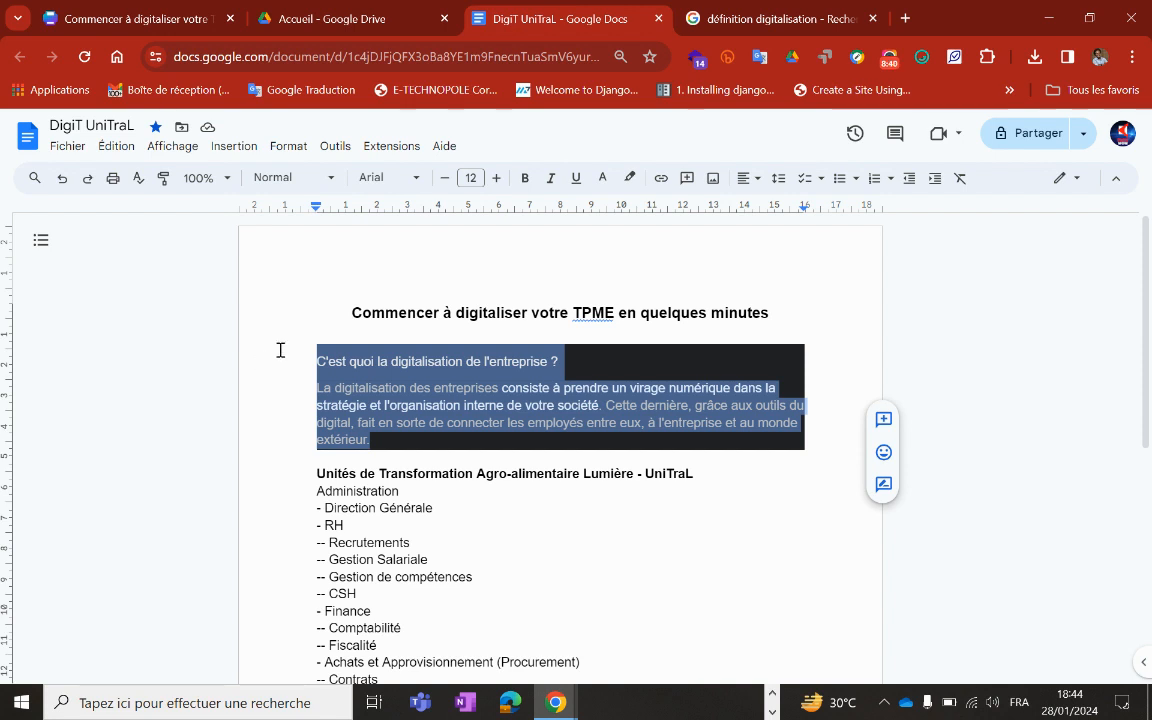
left_click(629, 177)
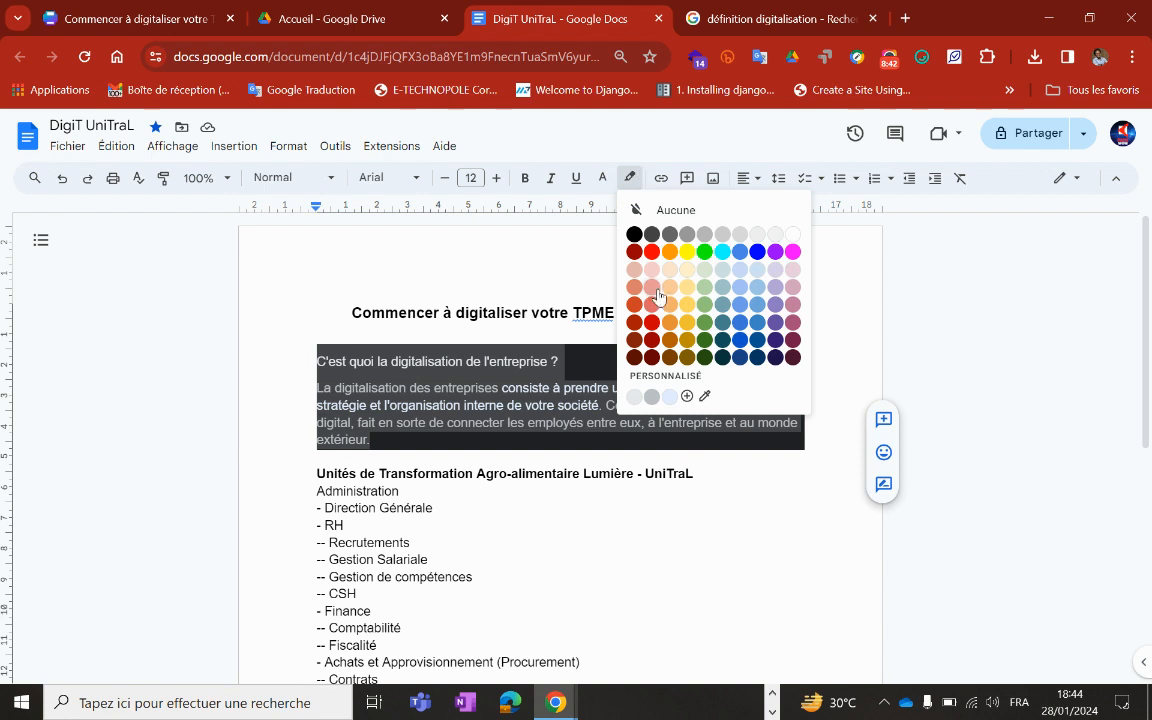
left_click(684, 208)
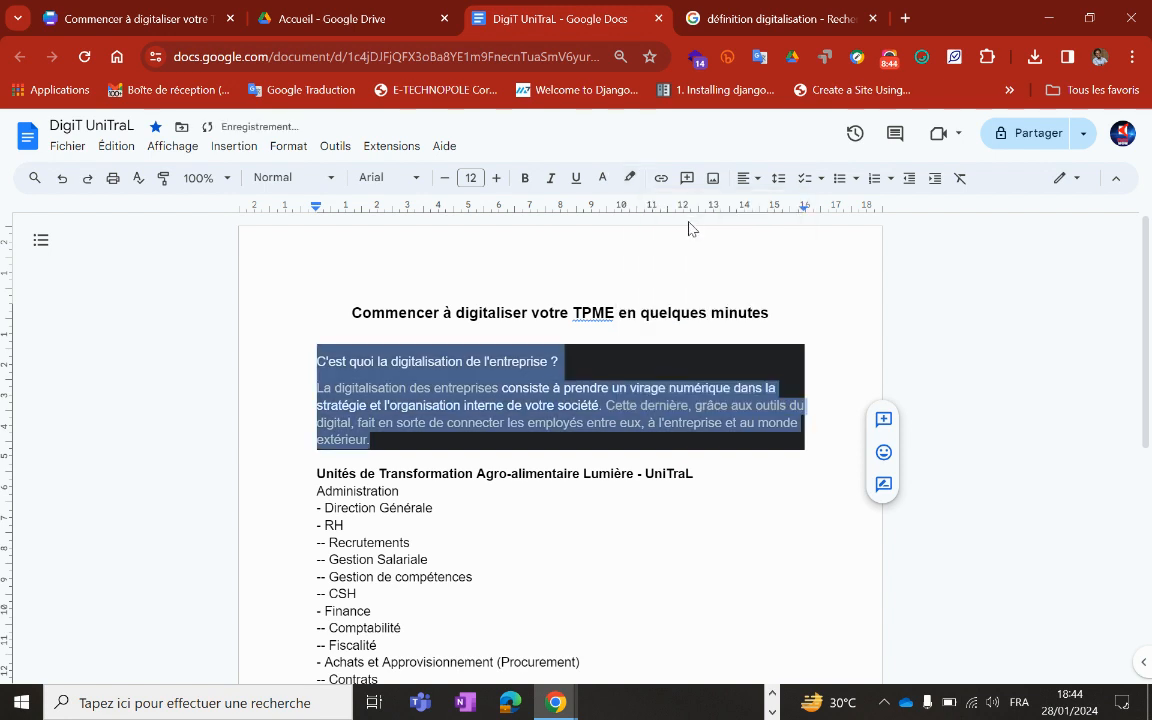
left_click(799, 341)
- Apply the formatting of the UniTraL structure text to the whole pasted definition with Paint format and remove the bold from it
left_click_drag(468, 552, 311, 473)
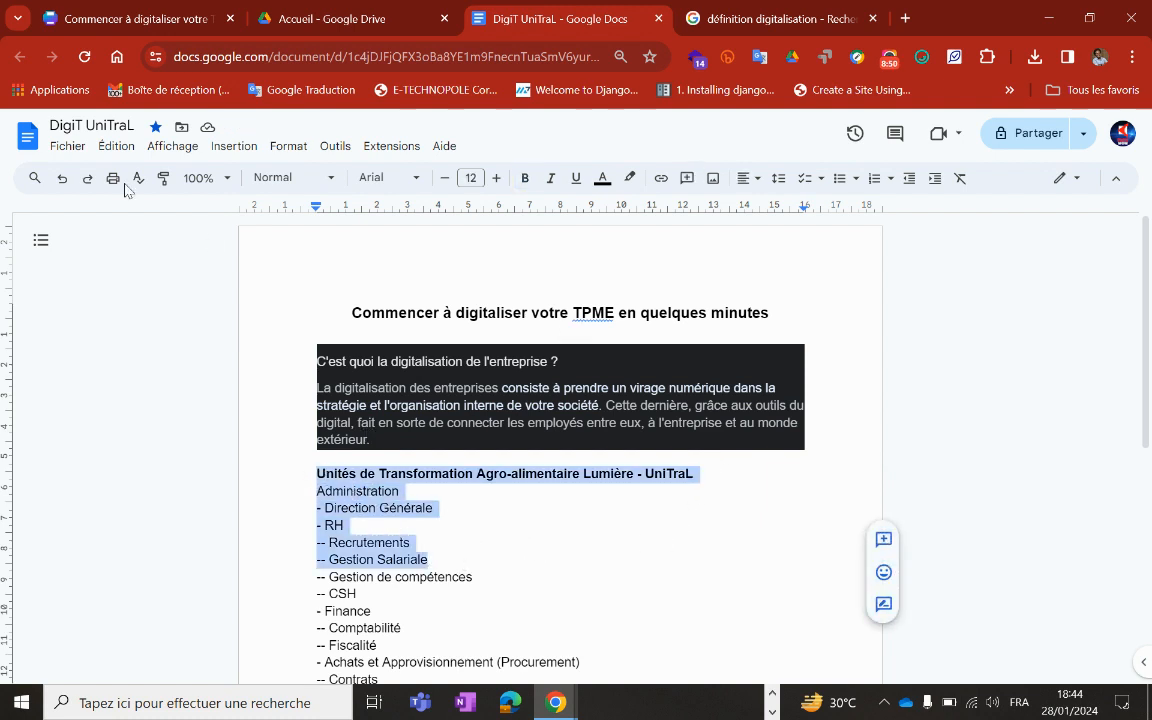
left_click(163, 180)
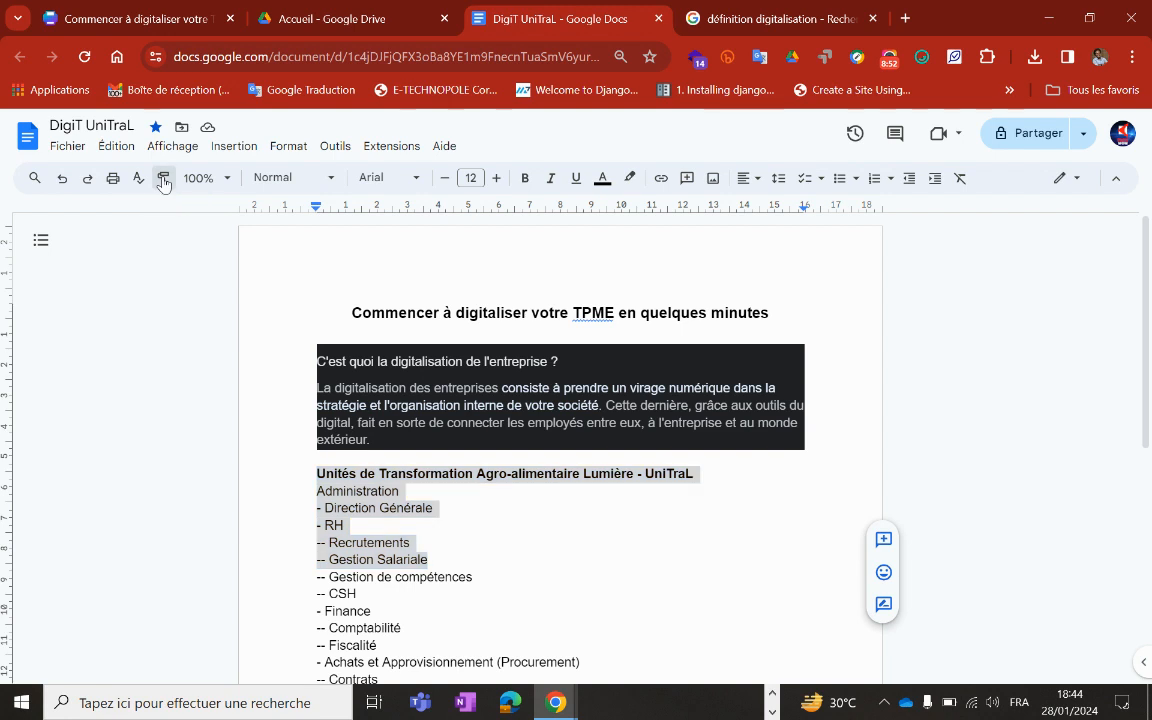
left_click_drag(825, 440, 301, 355)
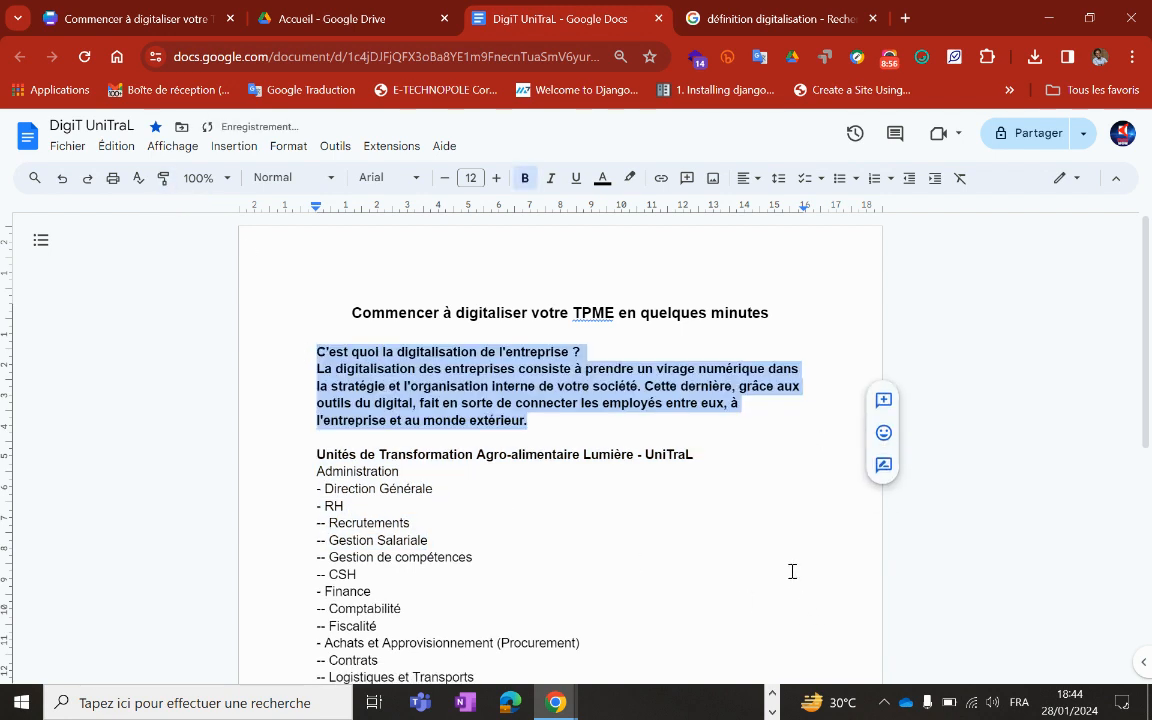
left_click(526, 181)
left_click(472, 422)
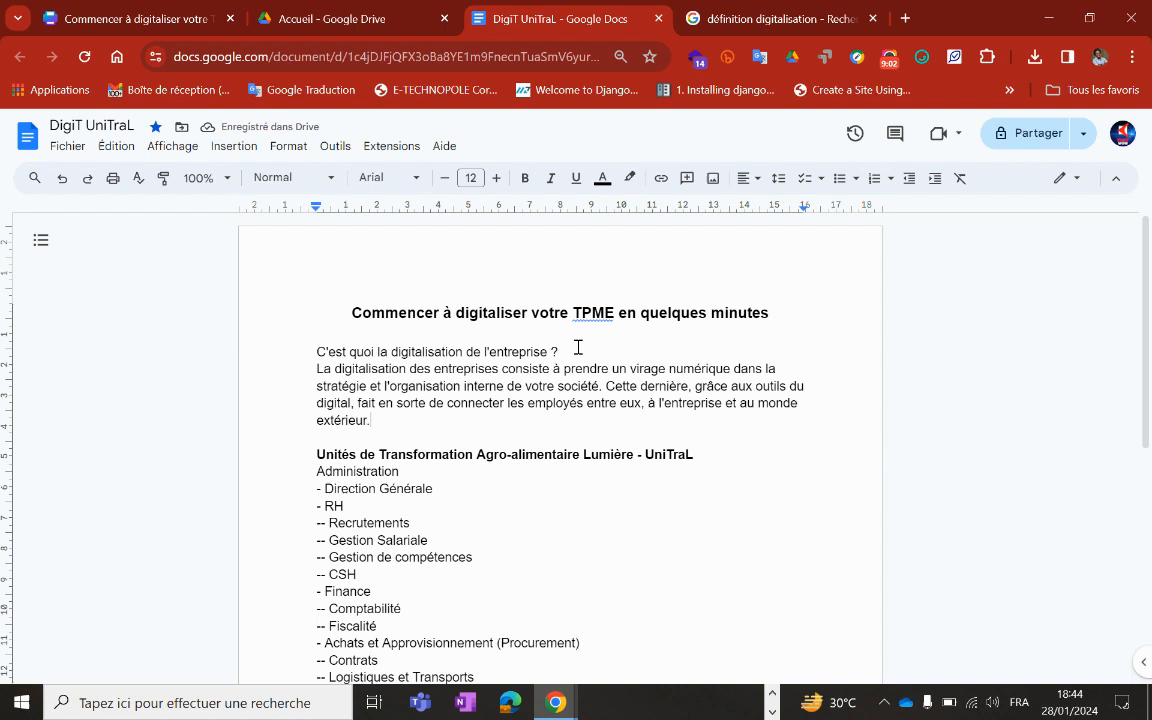
- Set the question line "C'est quoi la digitalisation de l'entreprise ?" to font size 13 and make it bold
left_click_drag(578, 347, 560, 352)
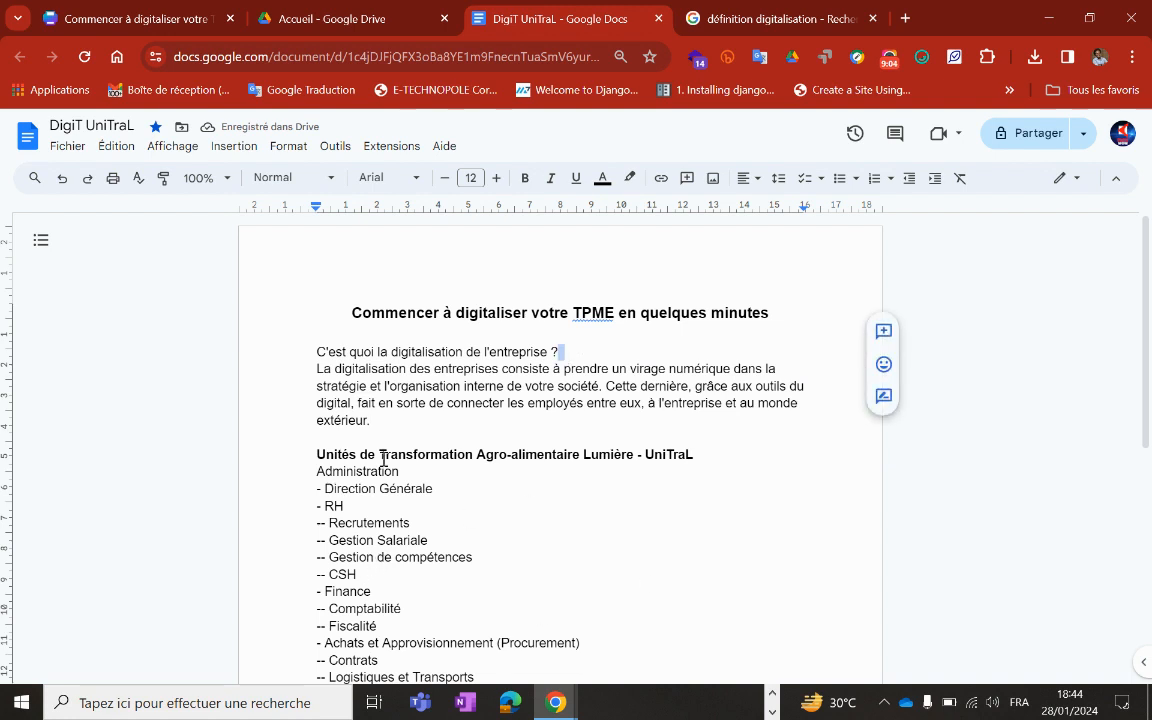
left_click(165, 177)
left_click(601, 362)
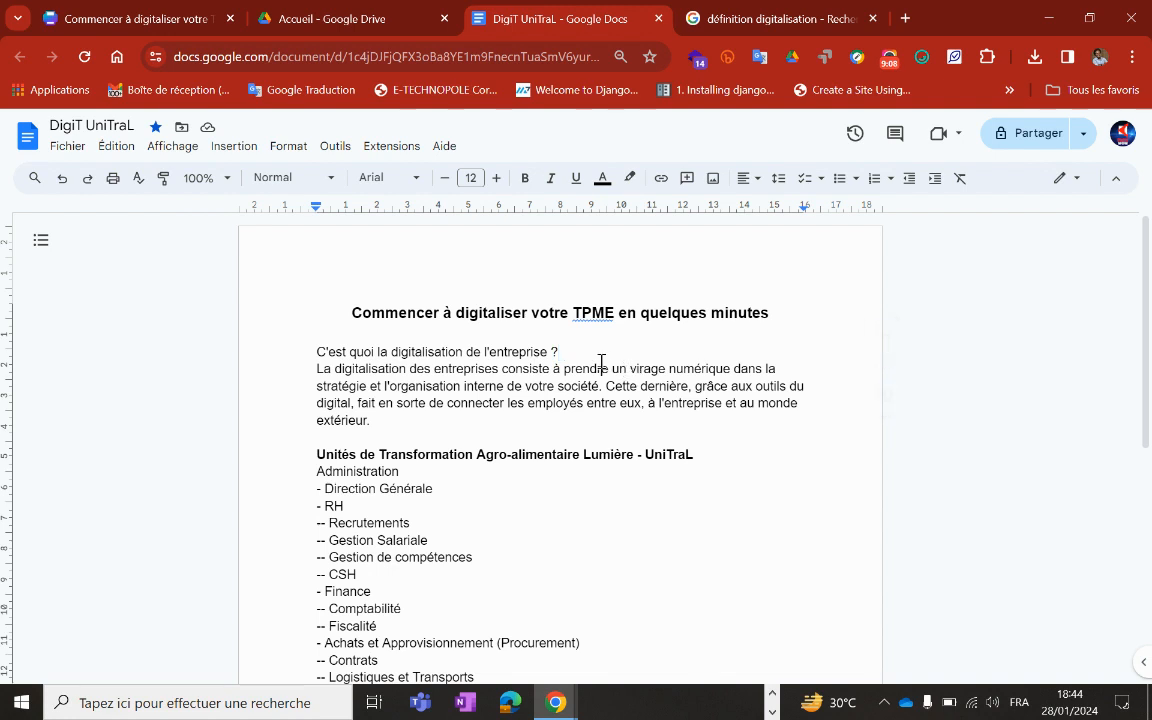
left_click_drag(601, 362, 257, 340)
double_click(498, 355)
triple_click(498, 355)
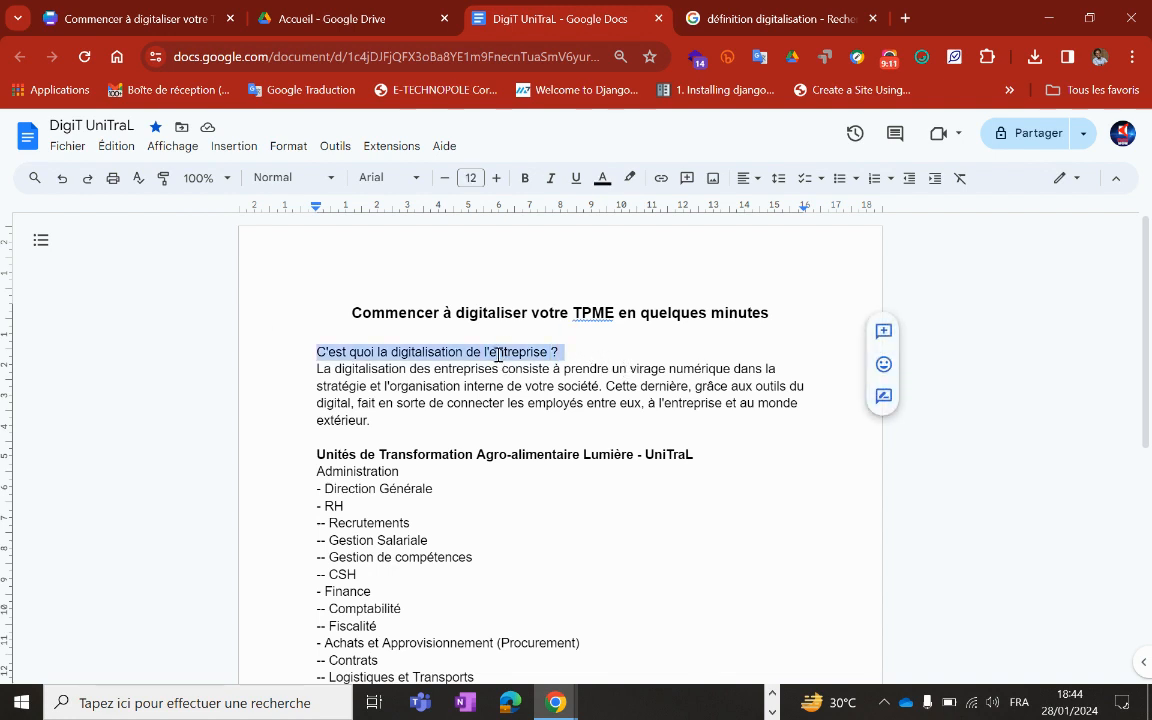
left_click(500, 178)
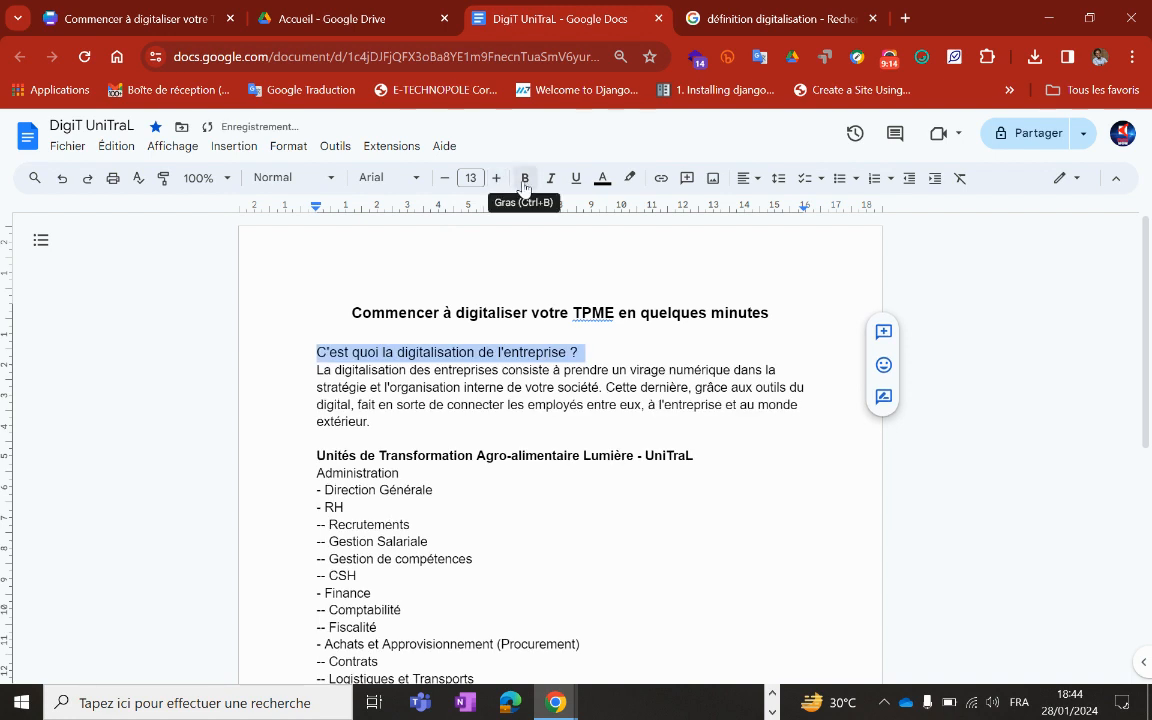
left_click(524, 185)
left_click(508, 424)
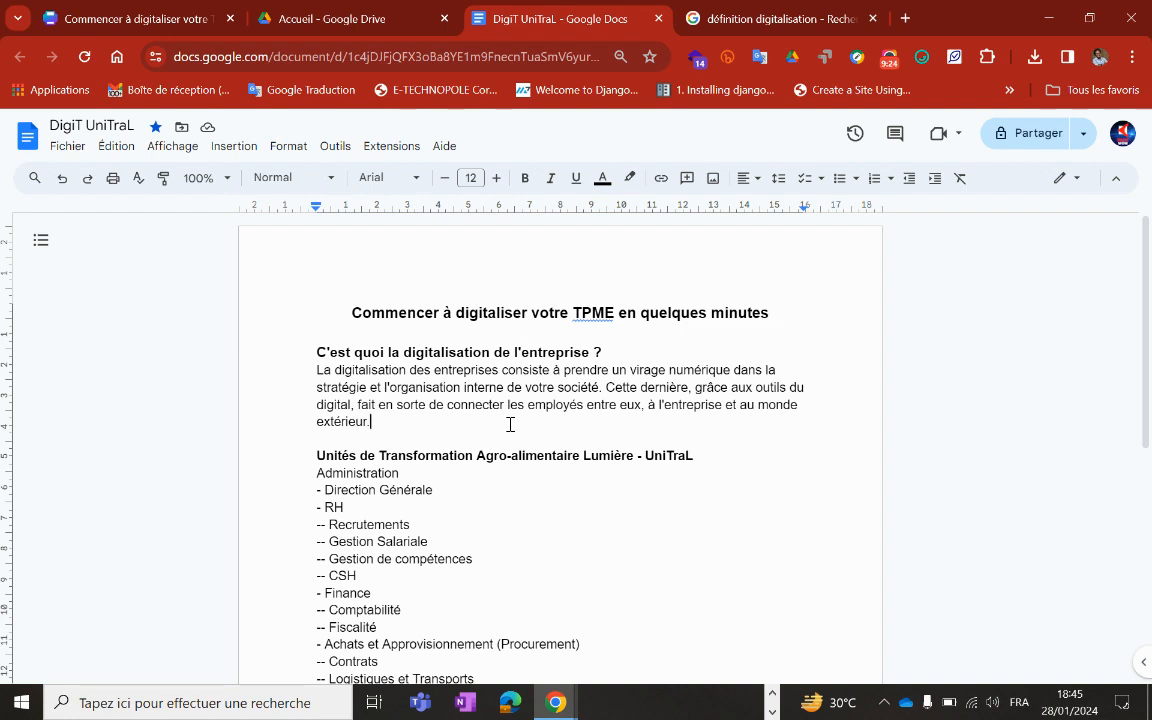
- Split the definition after "votre société." so the sentence starting "Cette dernière" begins on its own line
left_click(608, 391)
key("Return")
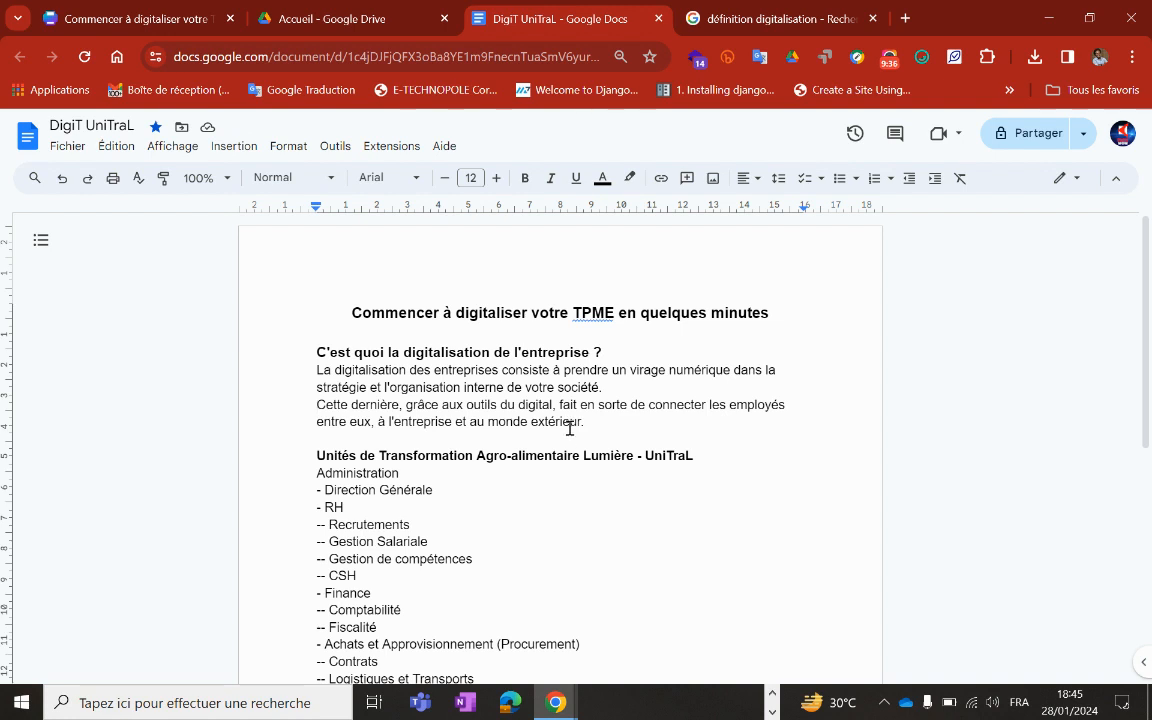
left_click(556, 479)
left_click(556, 479)
- Add a blank line after the definition and write "Digital = Numérique" on its own line above the UniTraL heading
left_click_drag(585, 423, 597, 427)
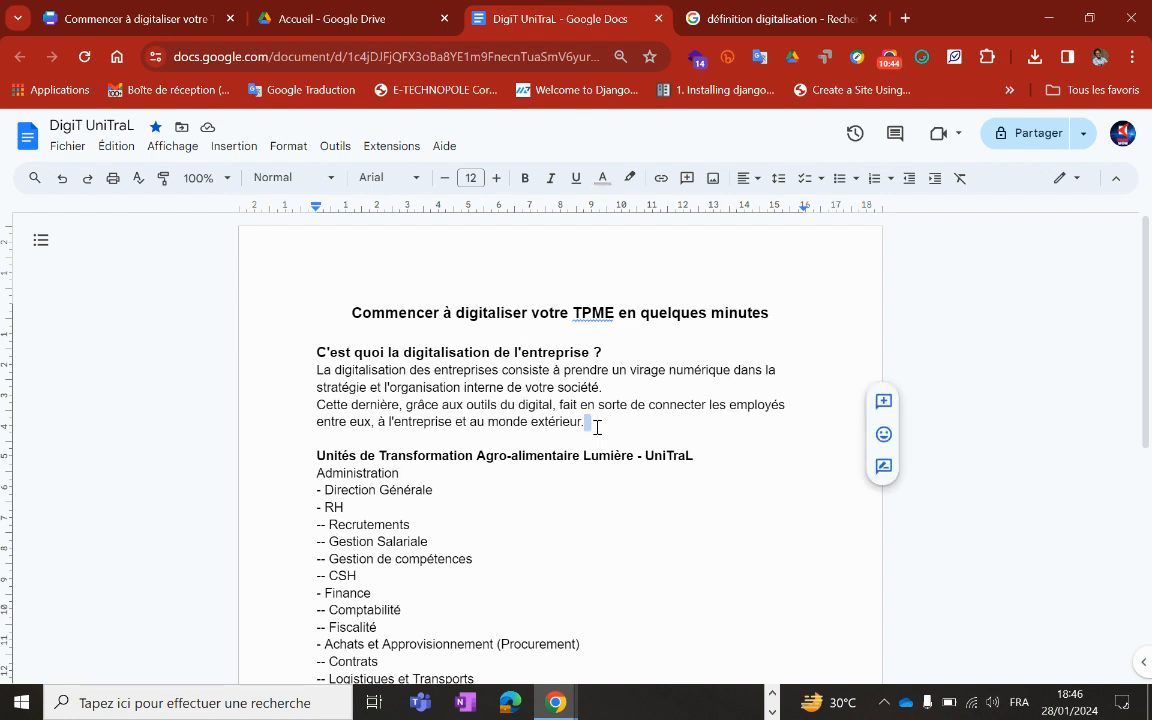
key("Return")
key("Return")
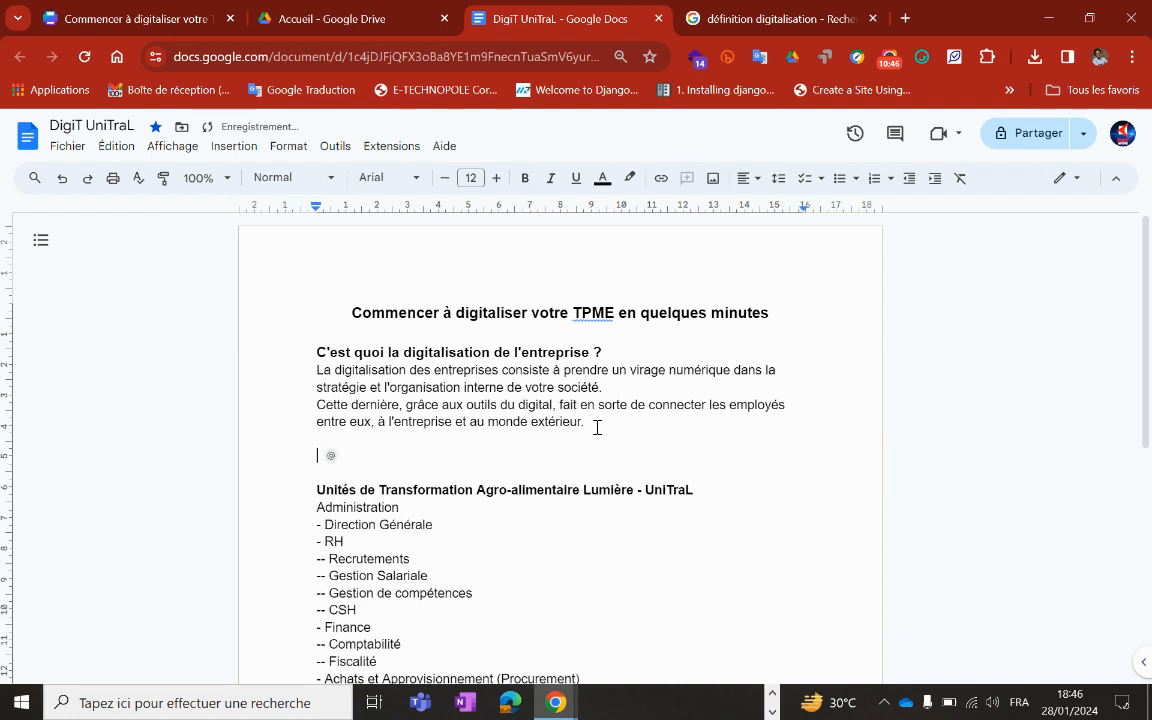
type("Digital = ")
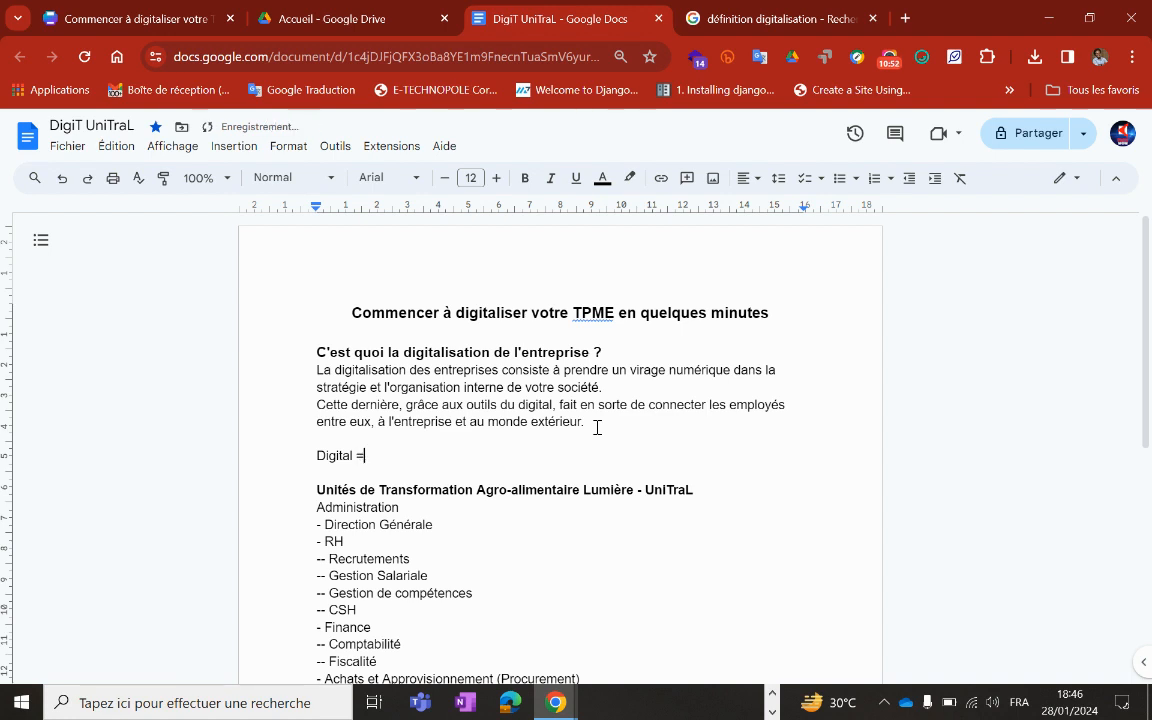
type("Numérique")
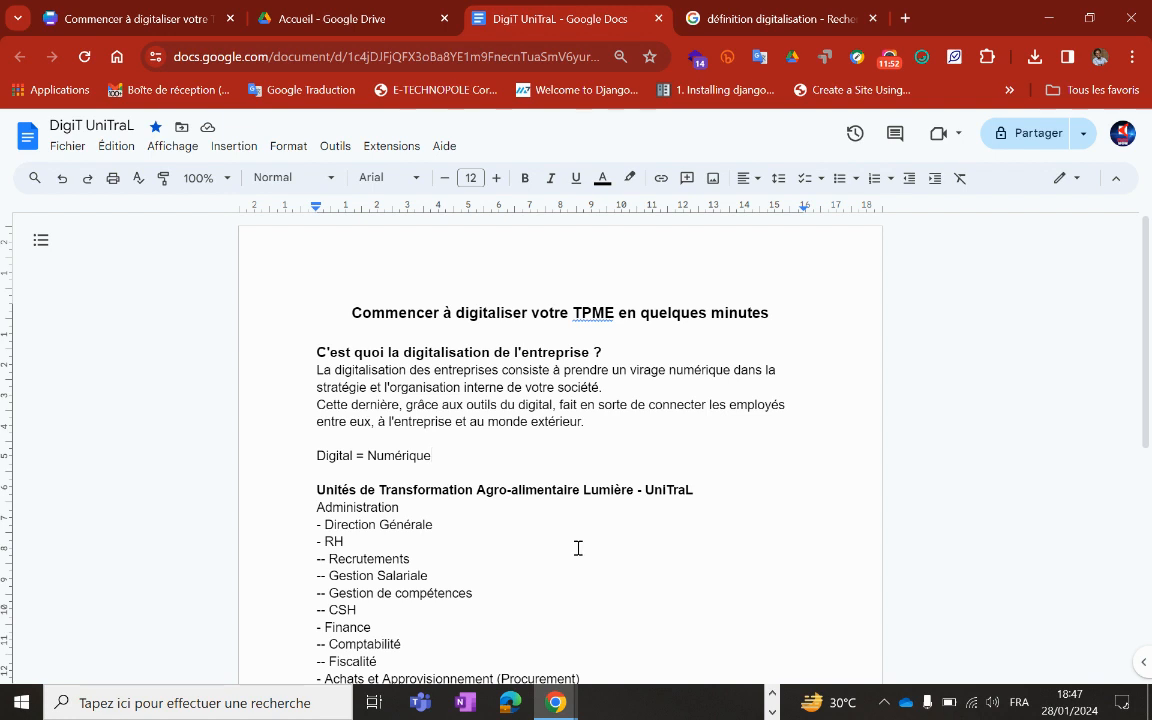
- Switch to Google Drive, open the Google Workspace Marketplace for associating more apps, and filter the price to Sans frais
left_click(352, 30)
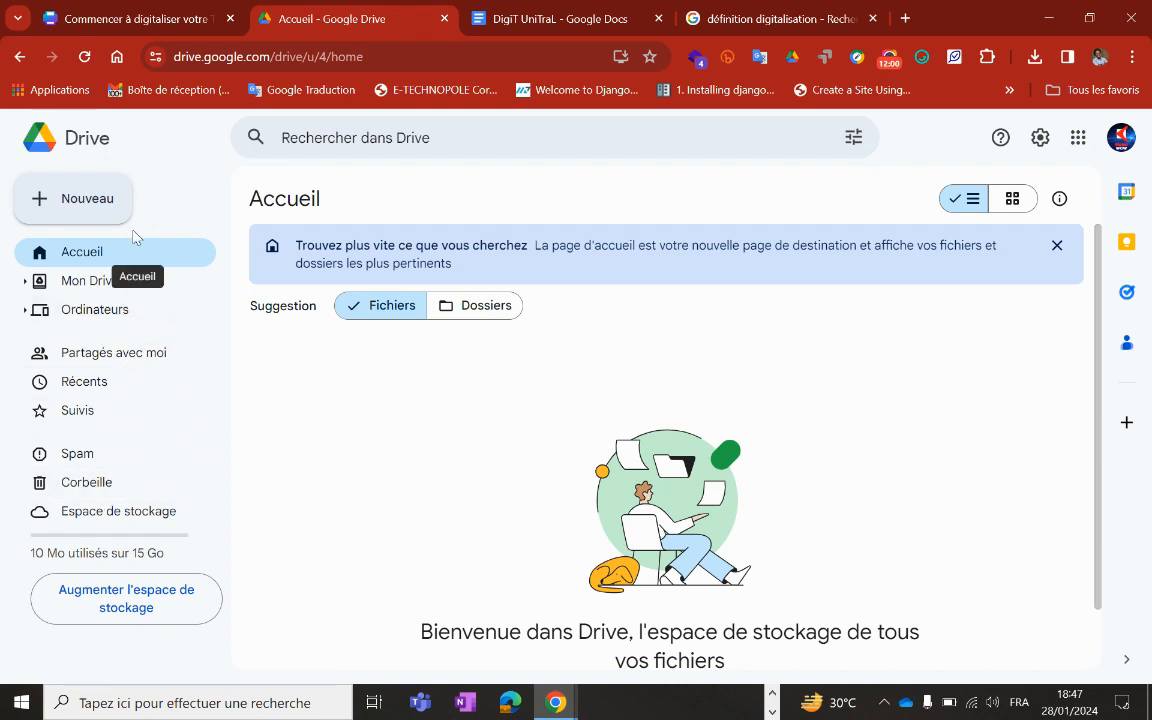
left_click(99, 203)
mouse_move(258, 438)
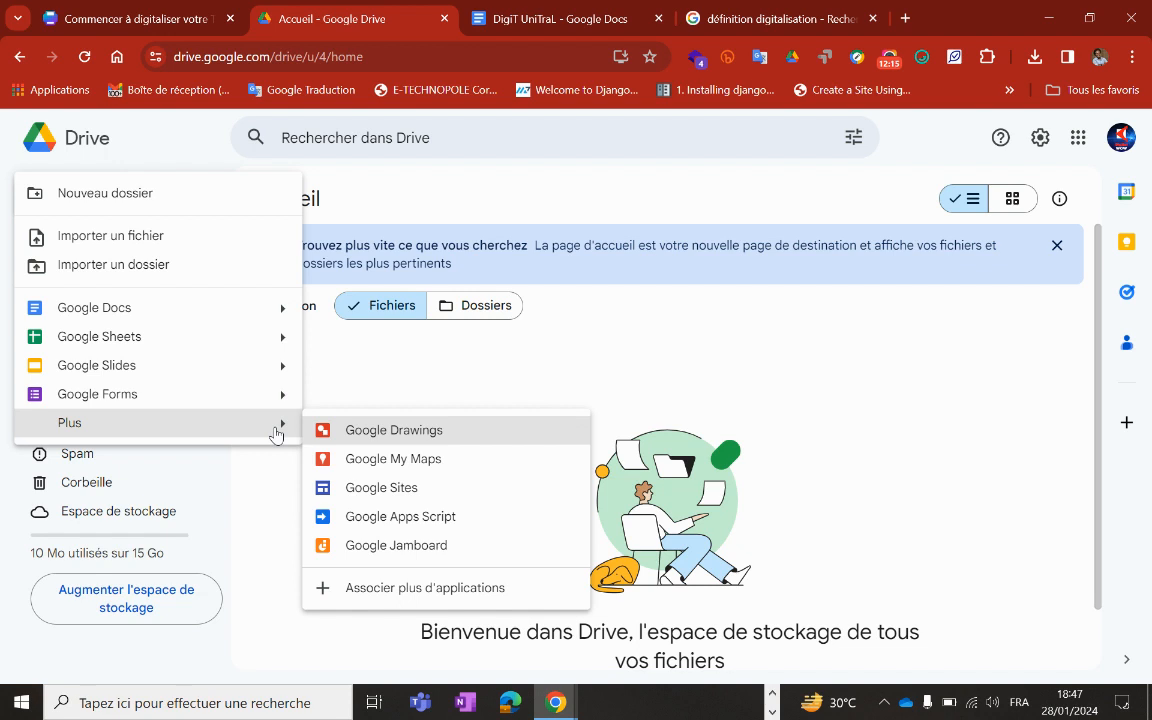
left_click(389, 598)
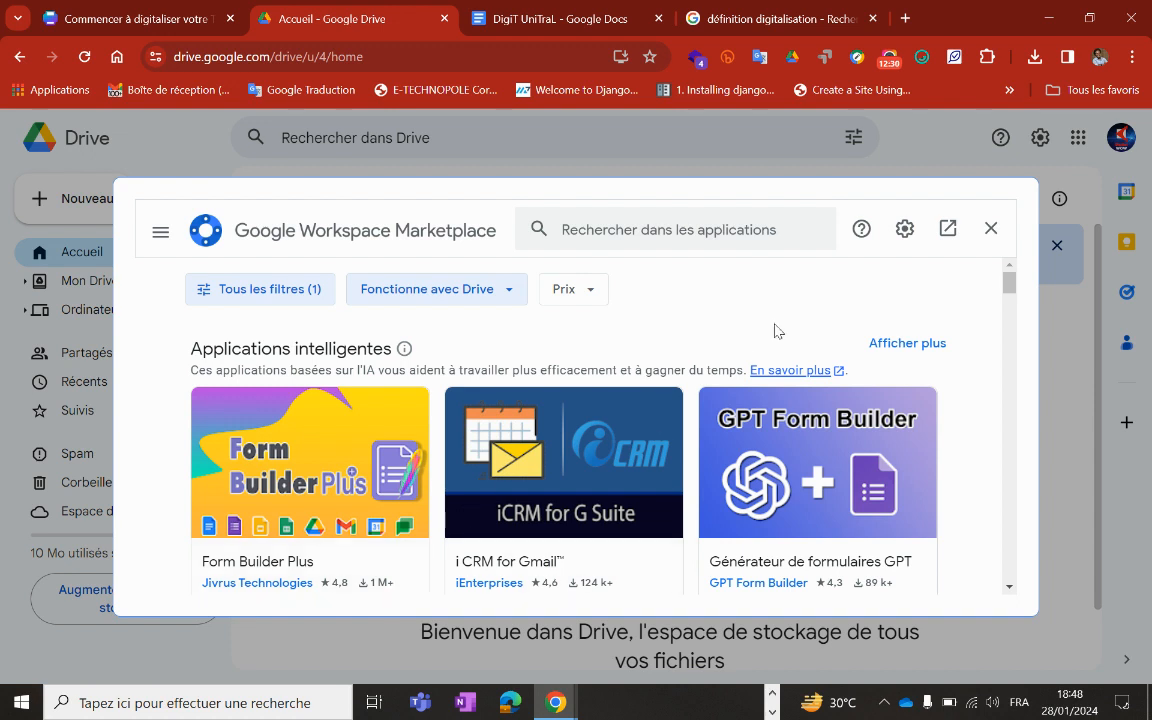
left_click(580, 285)
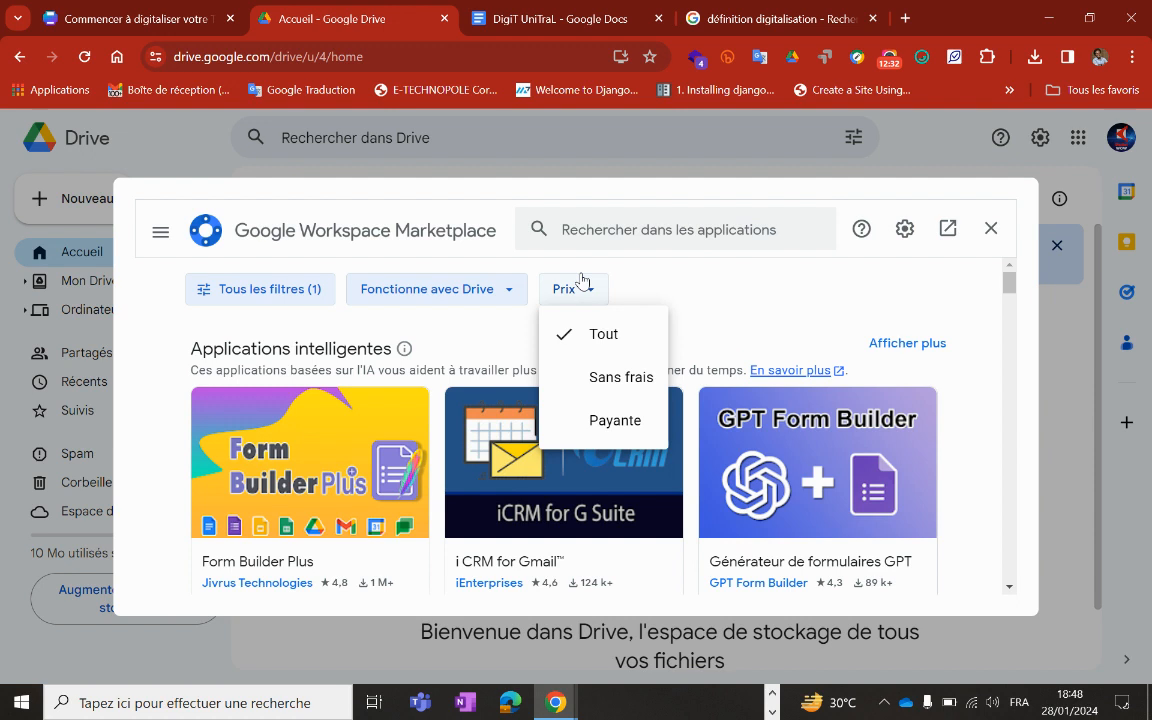
left_click(579, 380)
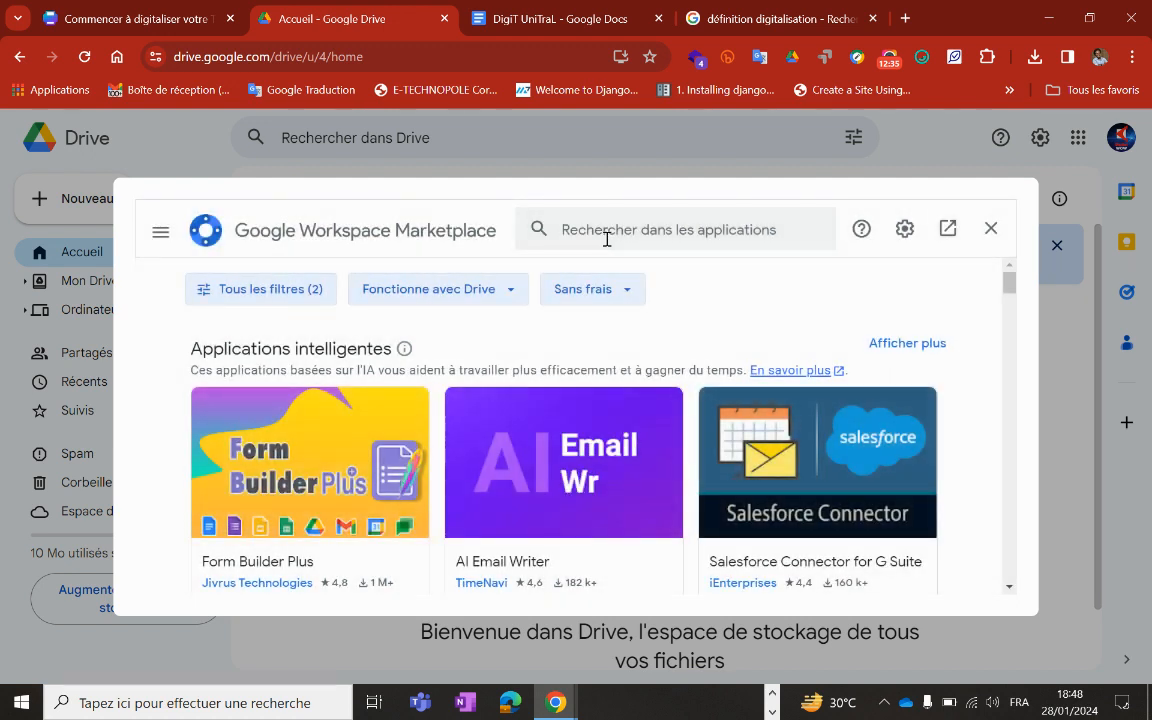
- Try a marketplace search for "process" and clear the search text
left_click(606, 219)
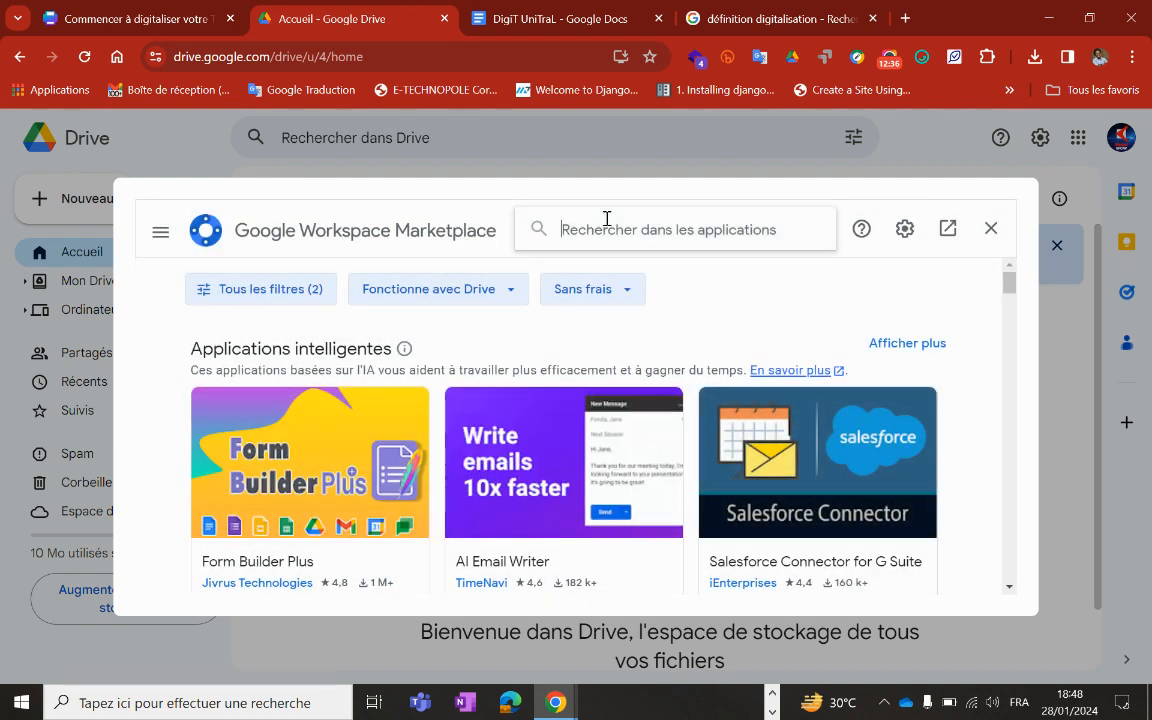
type("pro")
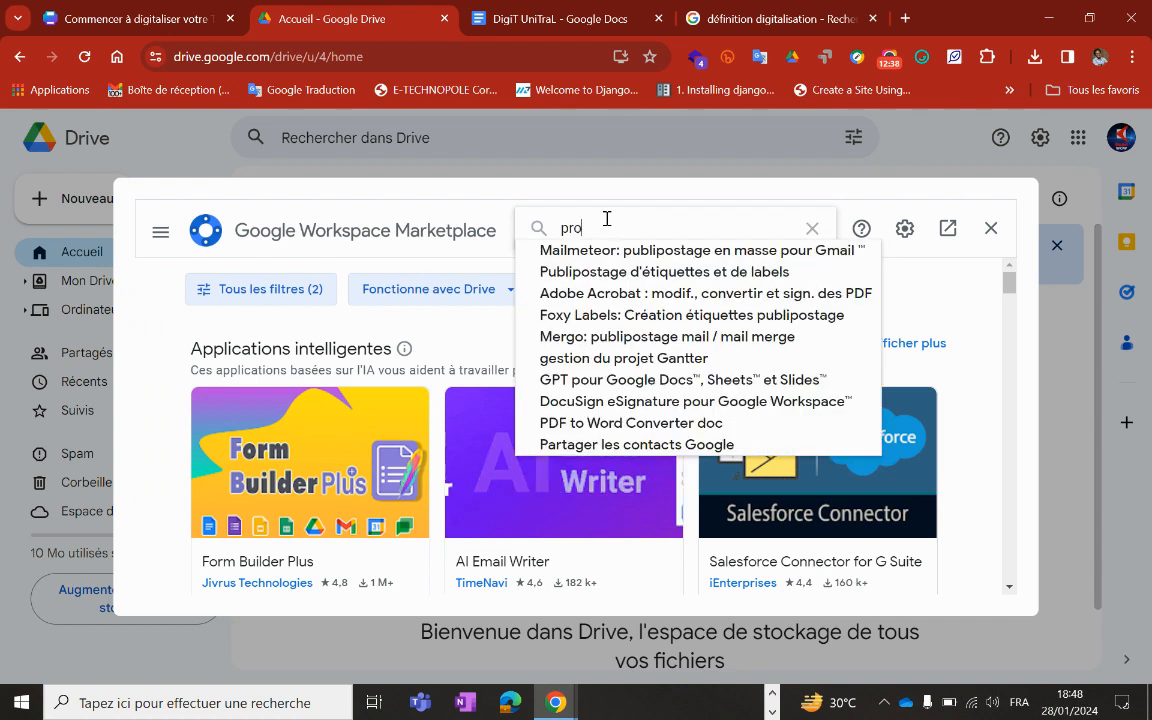
type("cess")
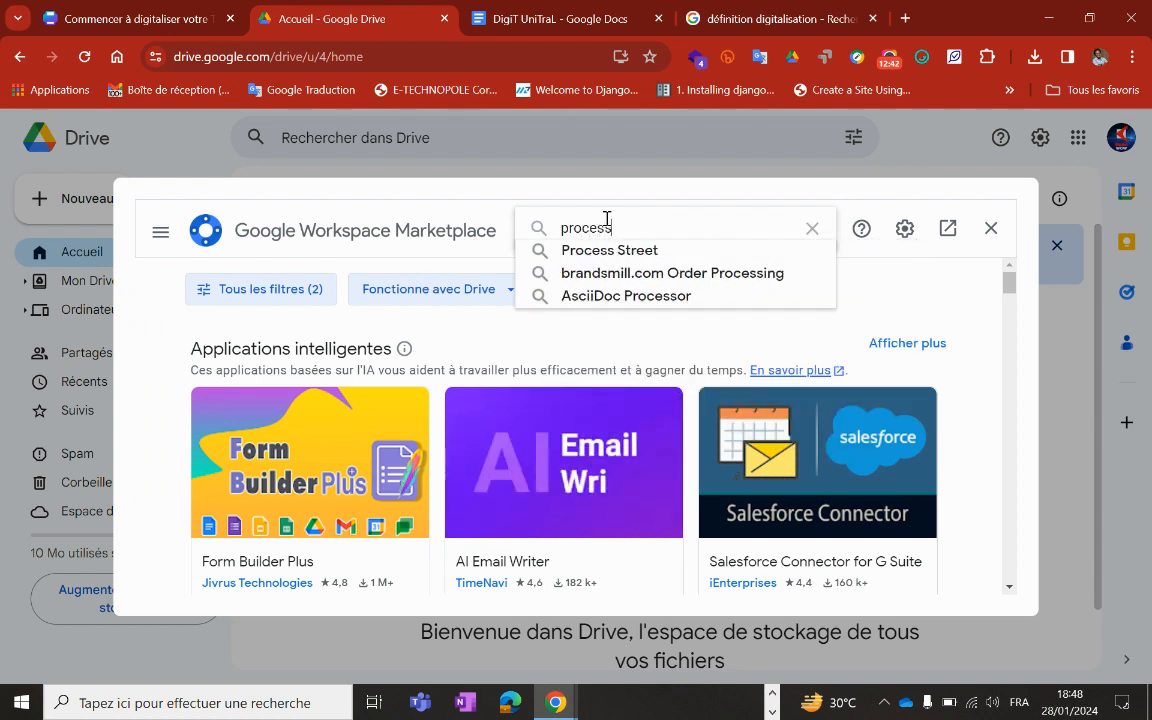
key("BackSpace")
key("BackSpace")
key("BackSpace")
key("BackSpace")
key("BackSpace")
key("BackSpace")
key("BackSpace")
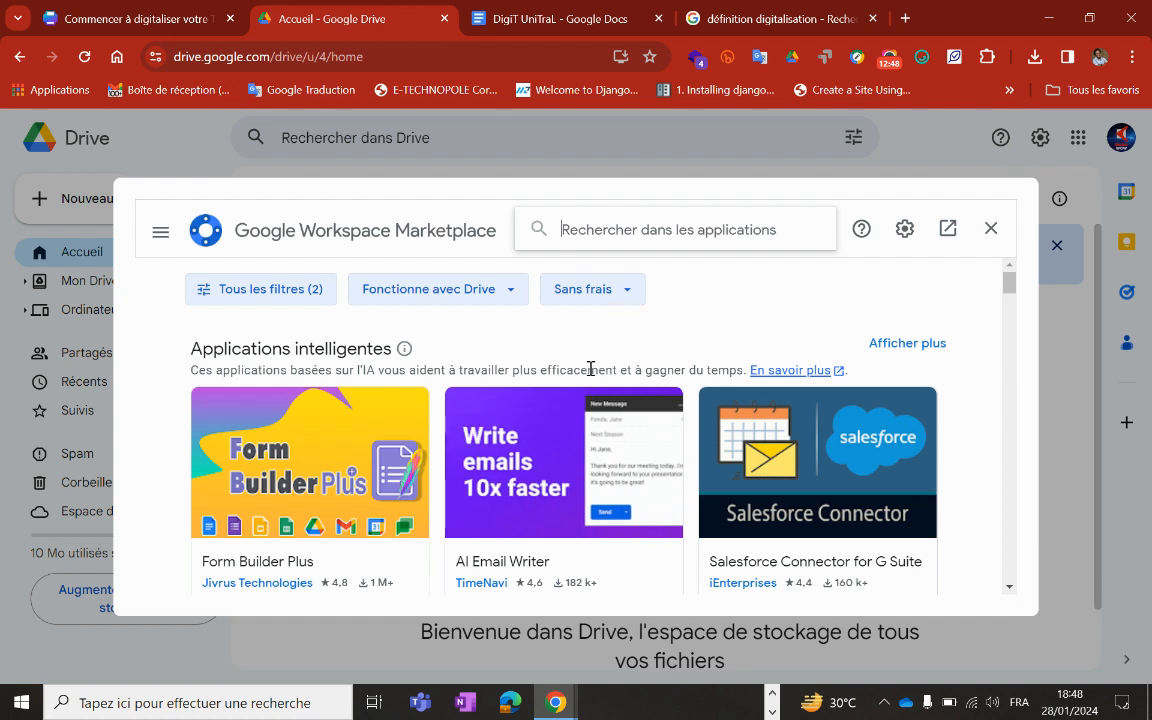
- Browse the free Drive-compatible apps by category, including the business essentials, most popular, best rated, and Gmail and Google Agenda compatible ones
scroll(590, 367, "down", 3)
scroll(590, 367, "down", 1)
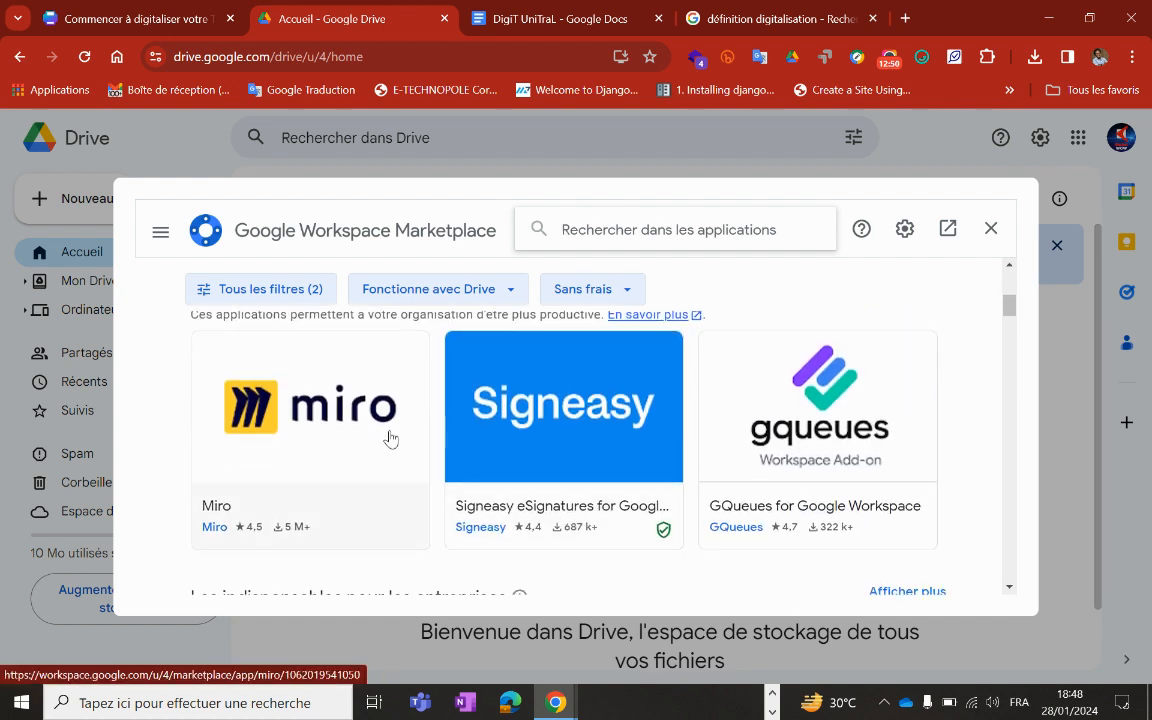
scroll(391, 437, "down", 2)
scroll(368, 447, "down", 1)
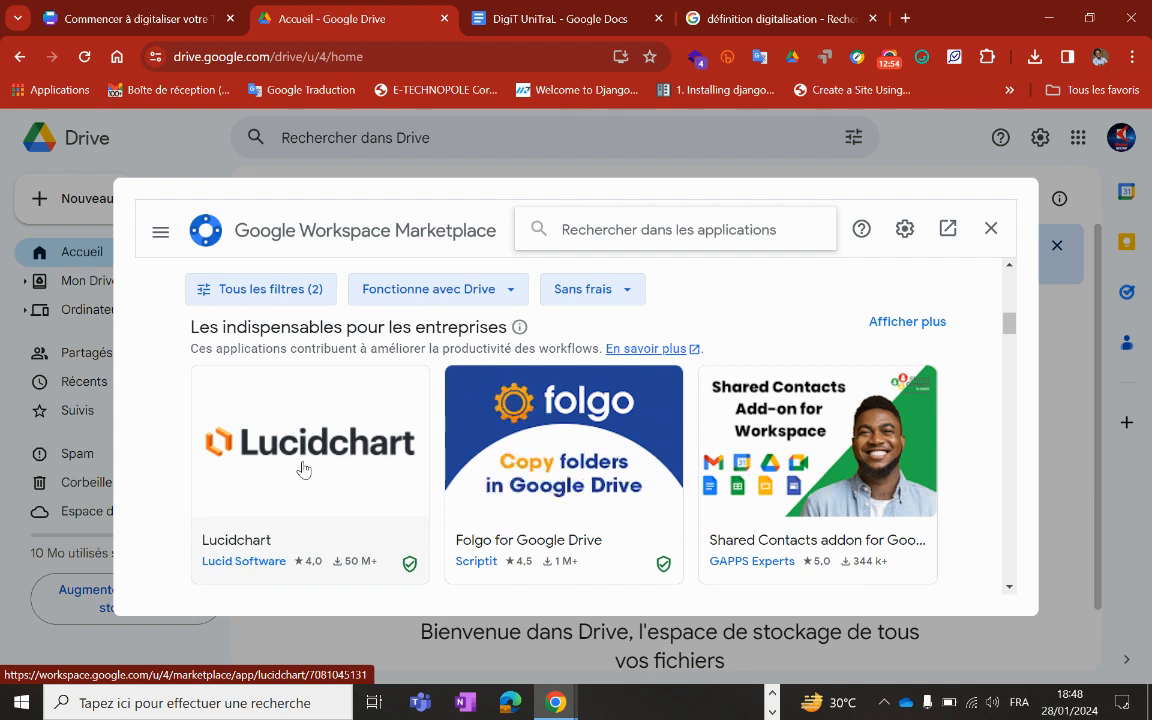
scroll(305, 469, "down", 5)
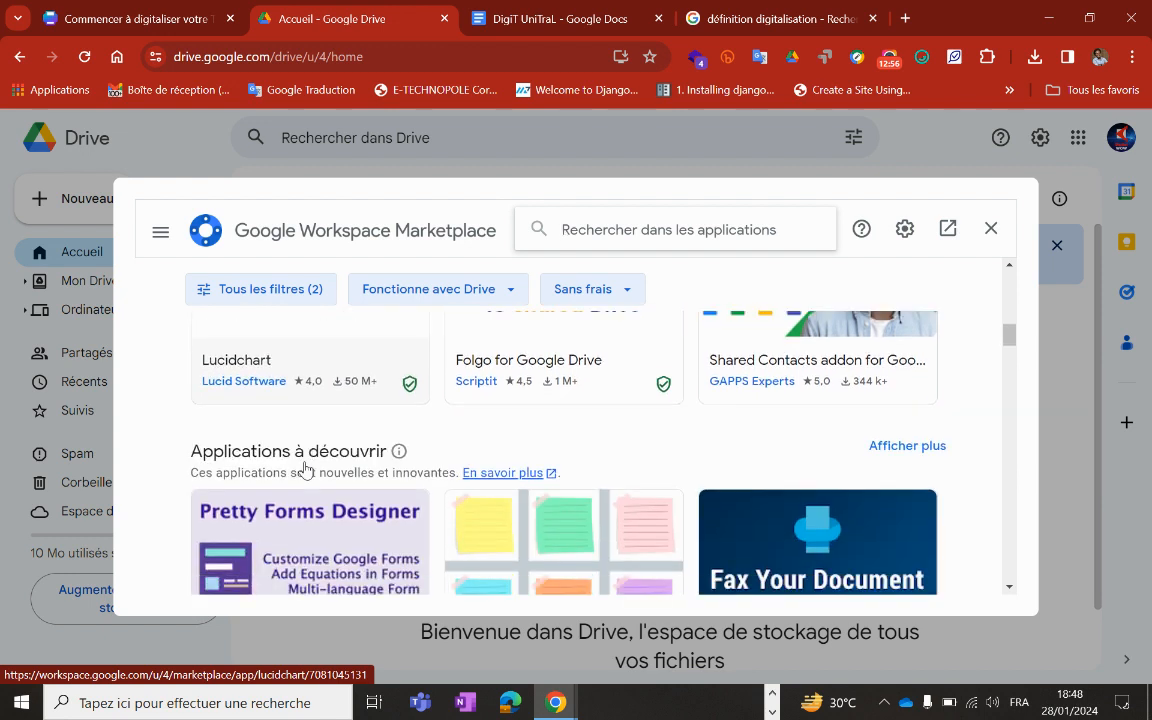
scroll(300, 468, "up", 2)
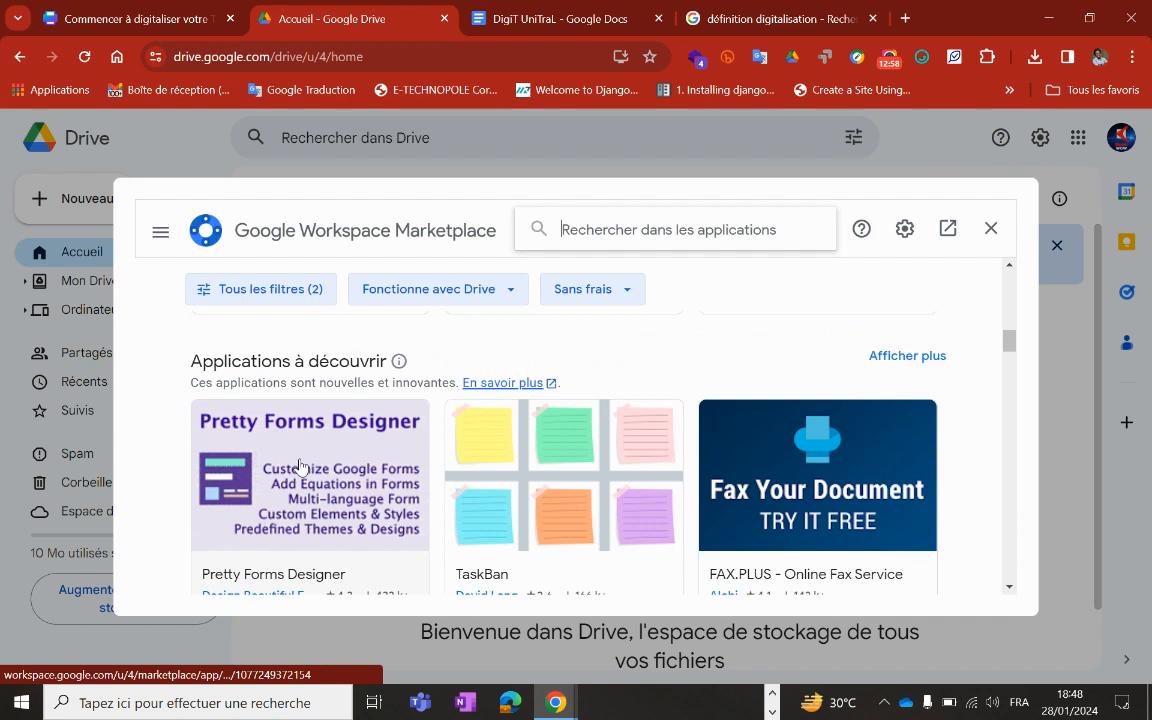
scroll(300, 467, "down", 2)
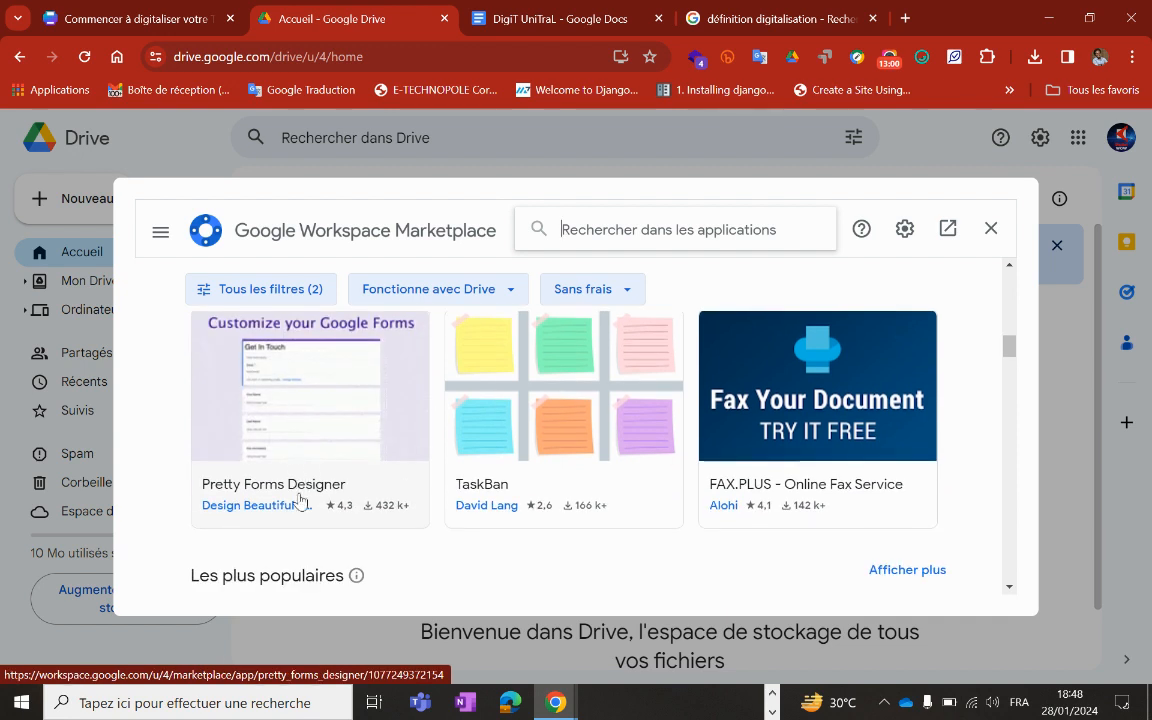
scroll(305, 503, "down", 1)
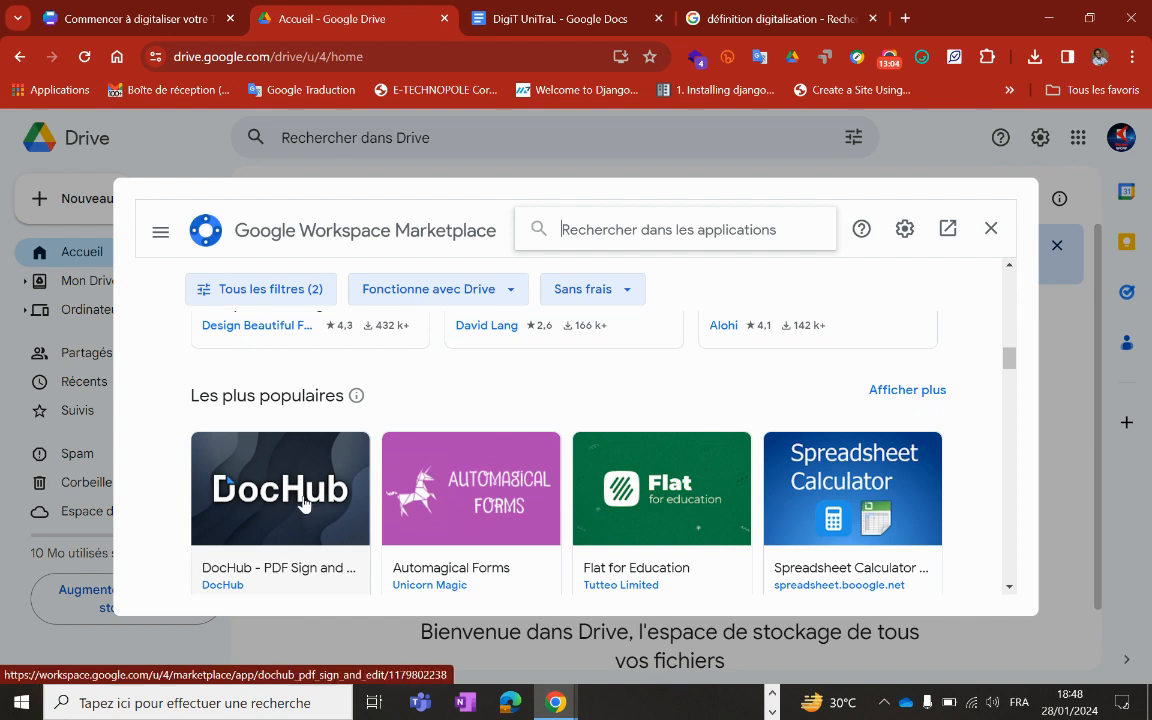
scroll(303, 502, "down", 2)
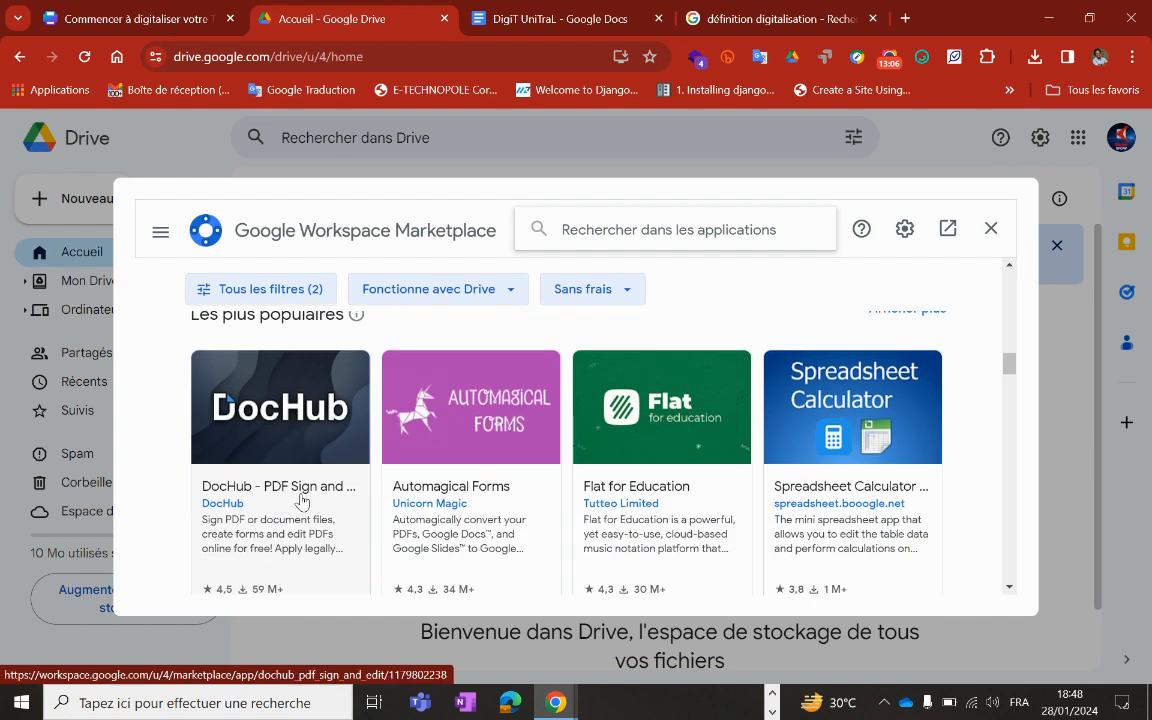
scroll(301, 500, "down", 2)
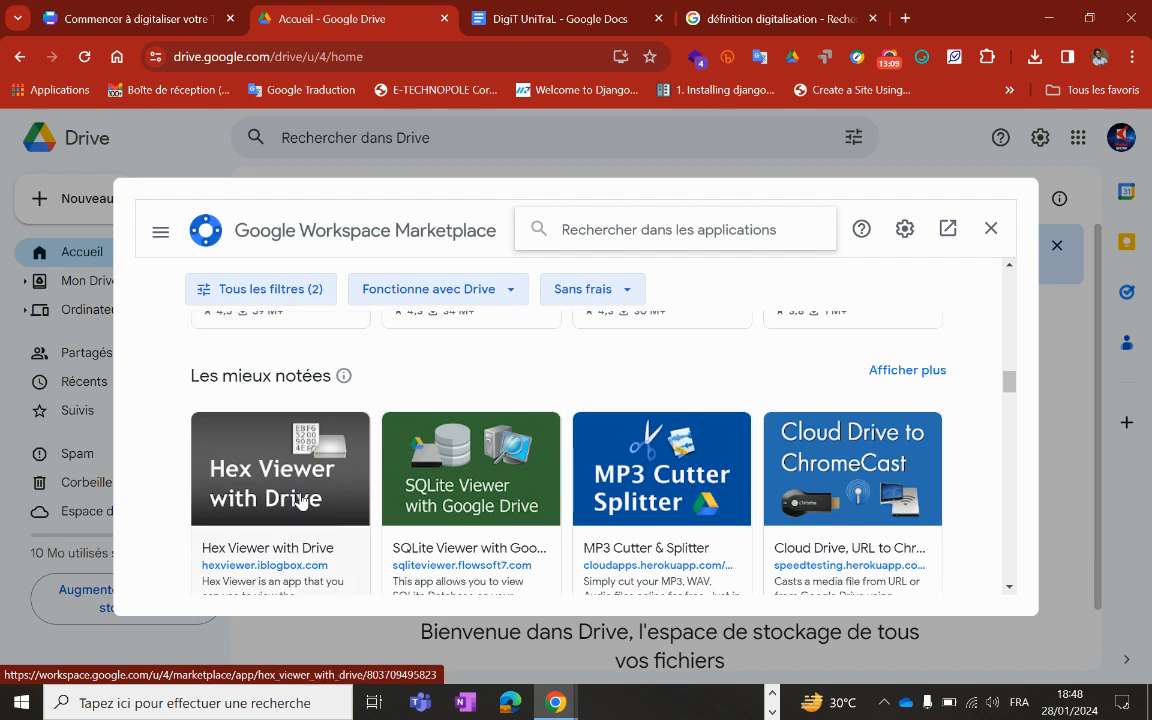
scroll(300, 500, "down", 1)
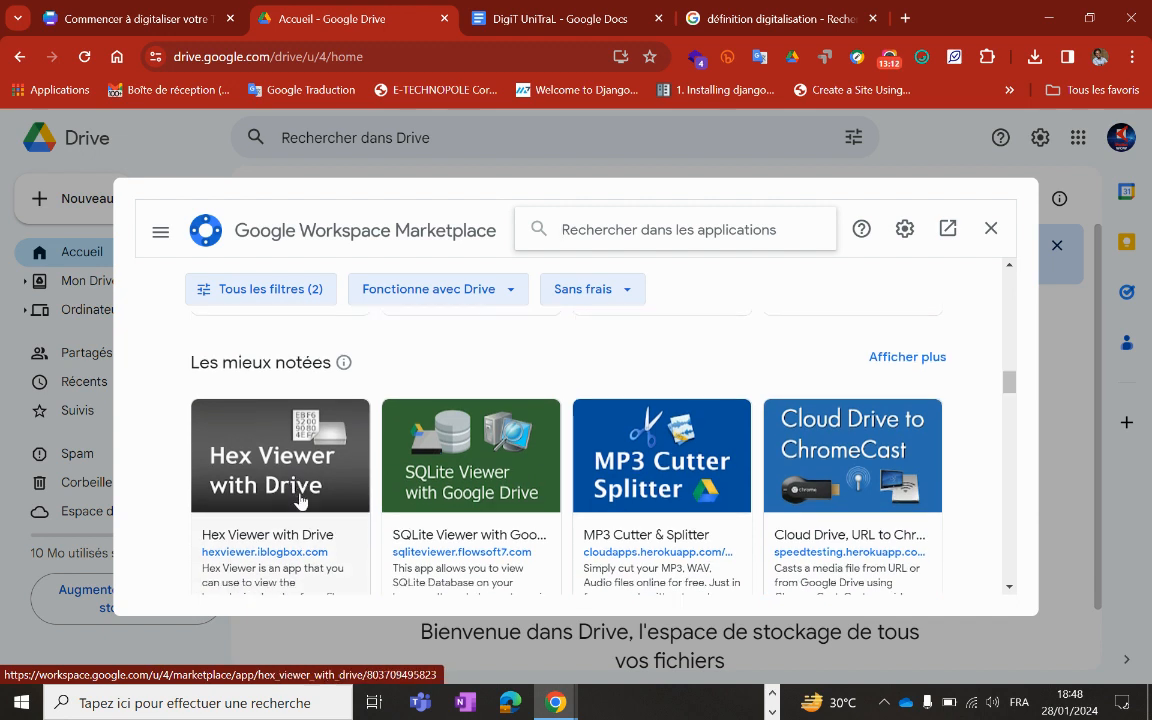
scroll(300, 500, "down", 5)
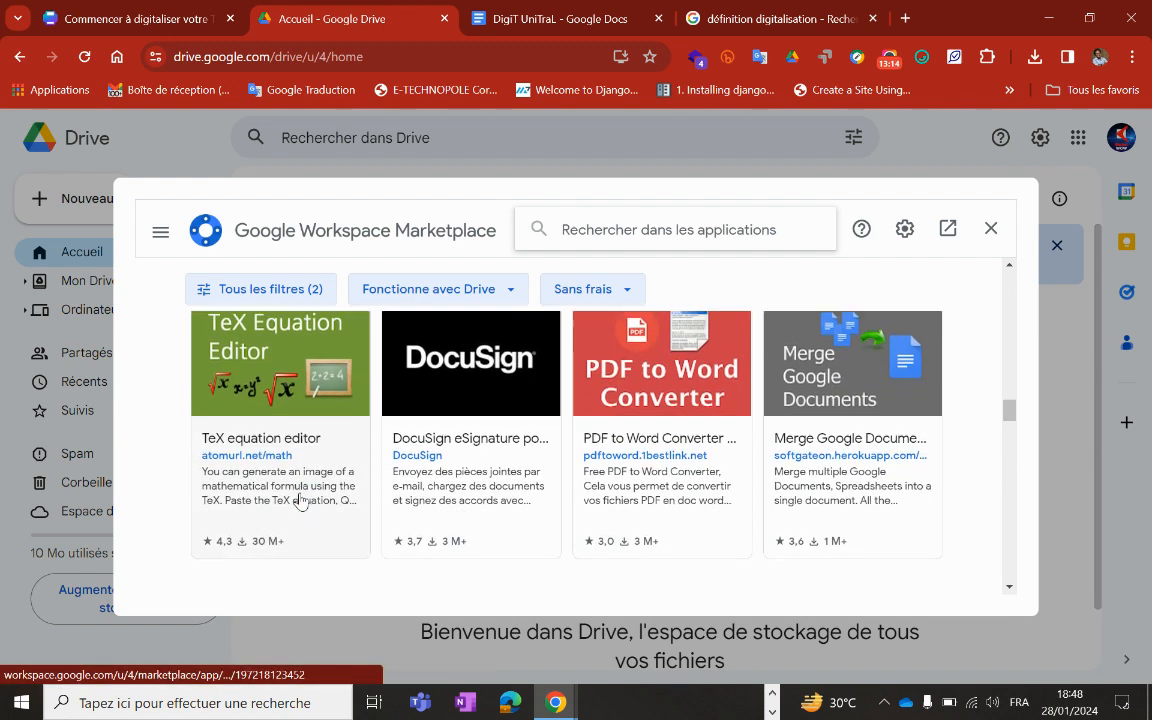
scroll(300, 500, "down", 3)
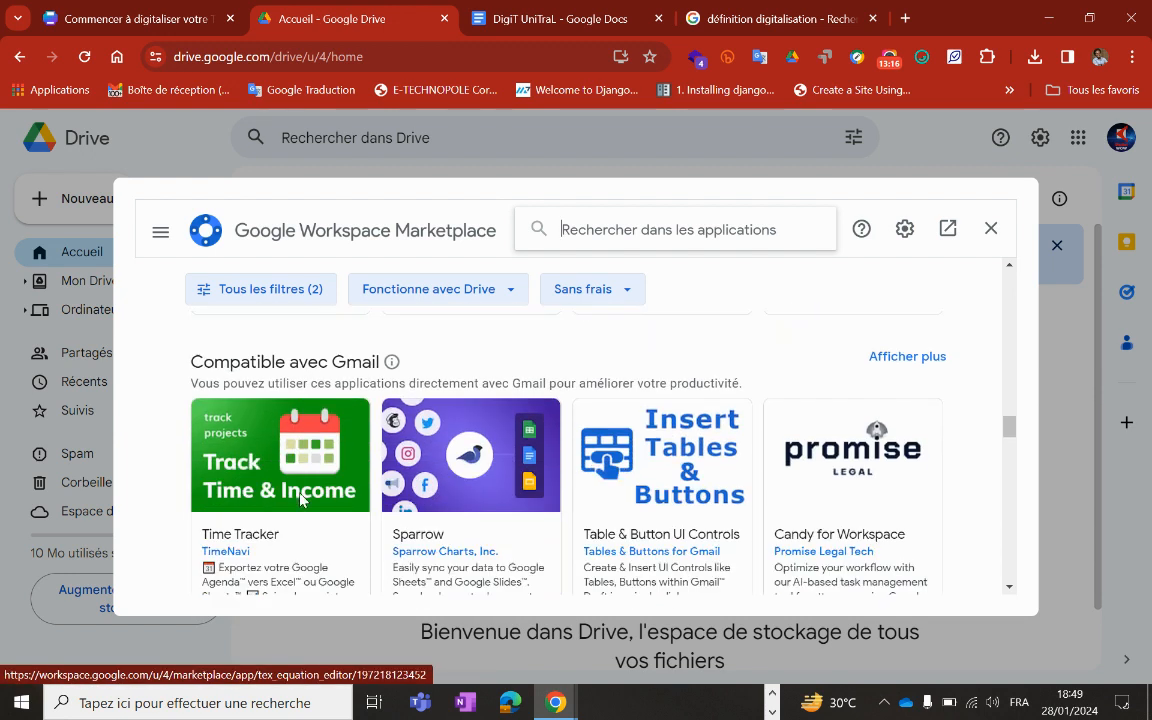
scroll(300, 498, "down", 3)
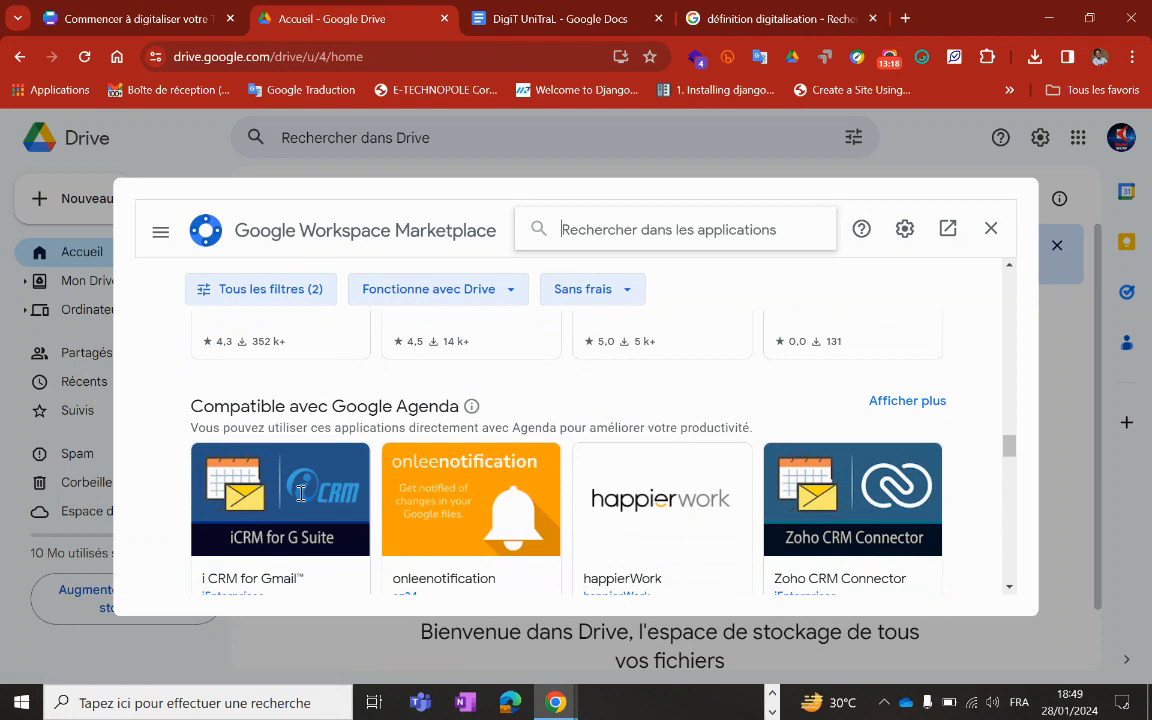
- Close the Workspace Marketplace and create a new Google Jamboard file from Drive
scroll(301, 493, "down", 5)
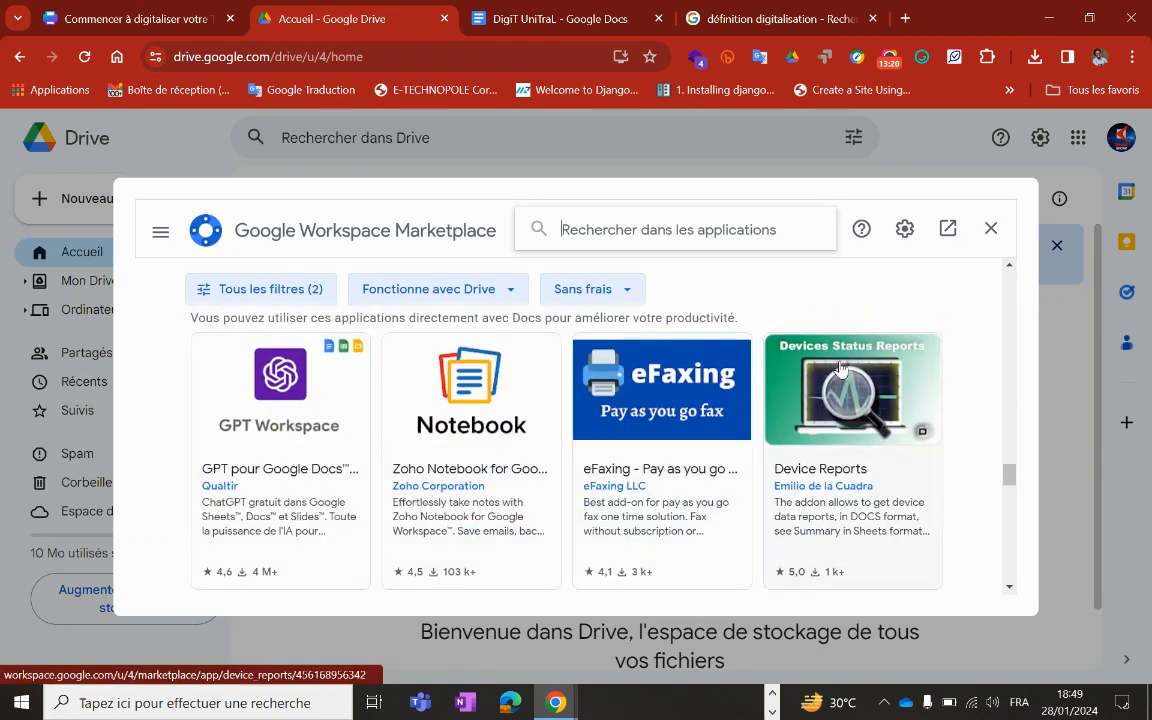
left_click(991, 228)
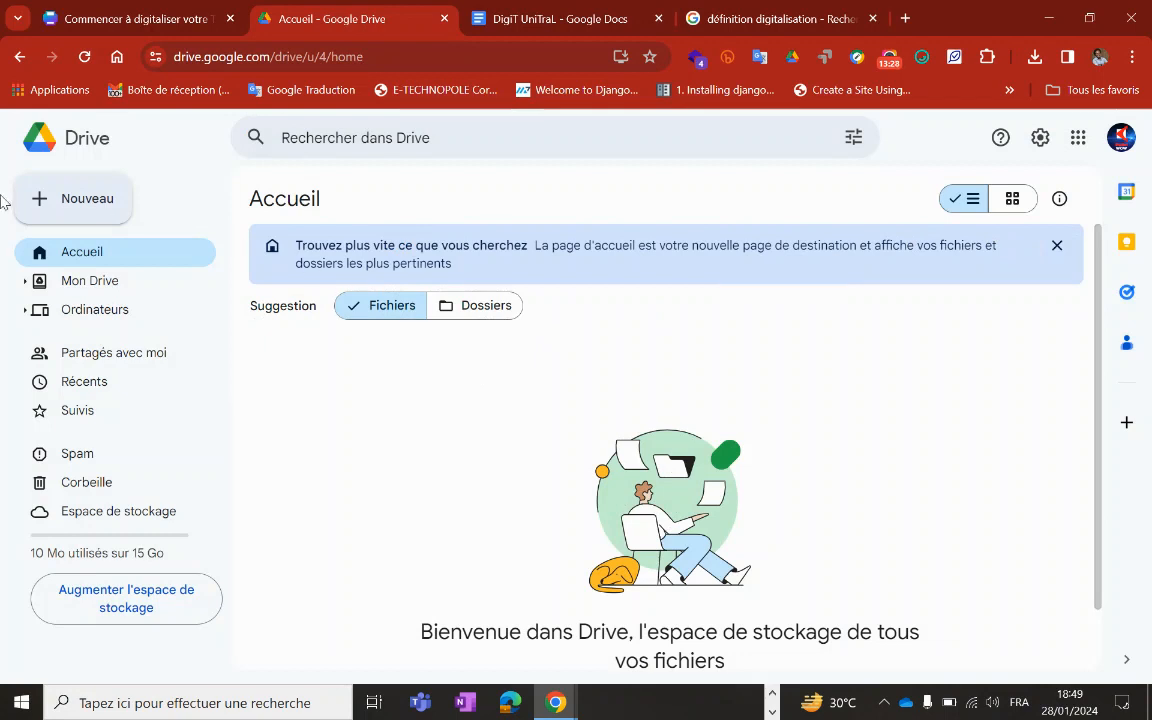
left_click(74, 204)
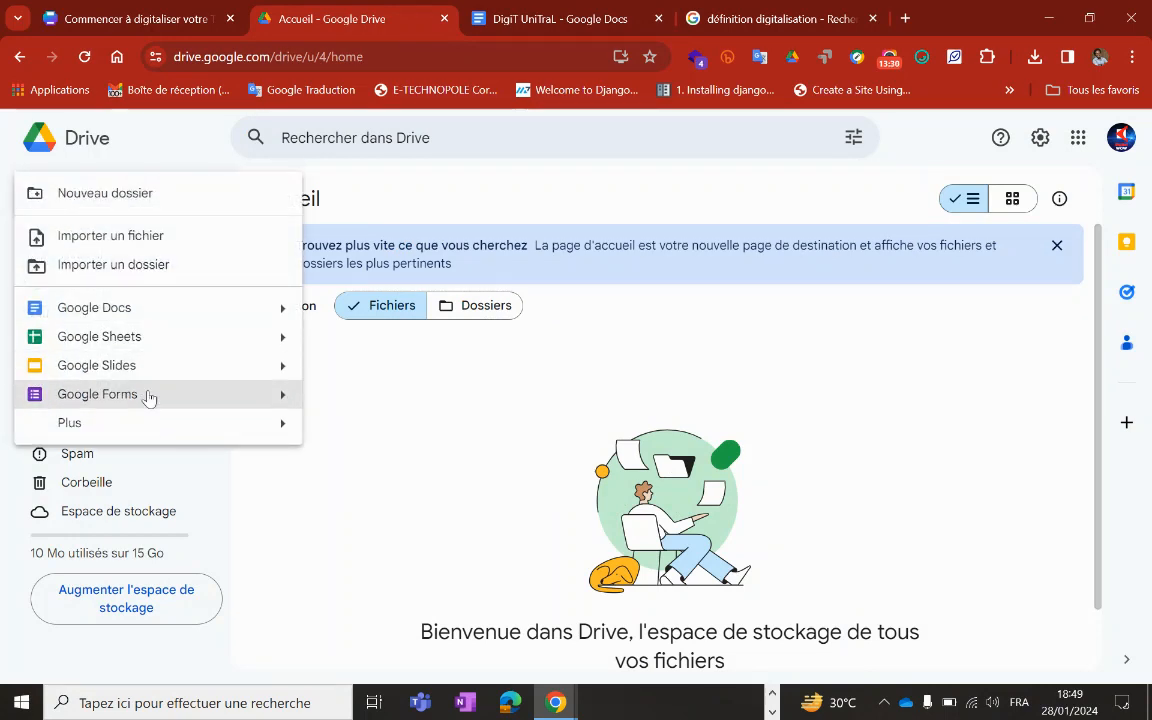
mouse_move(195, 426)
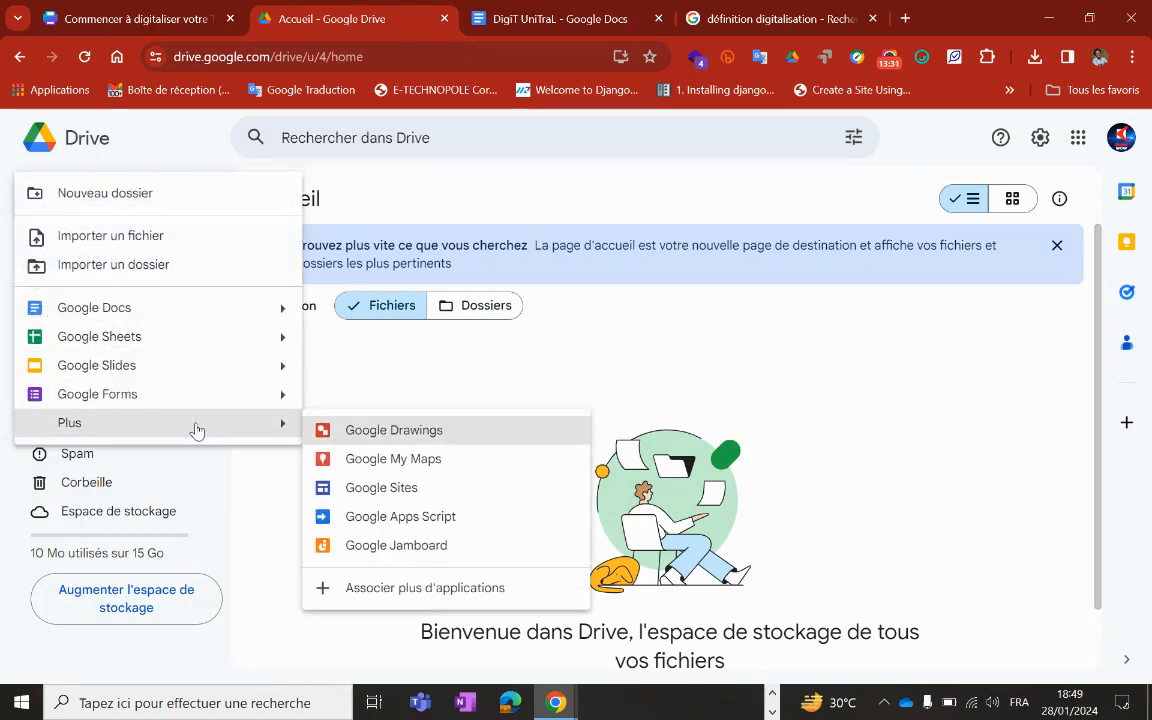
left_click(401, 548)
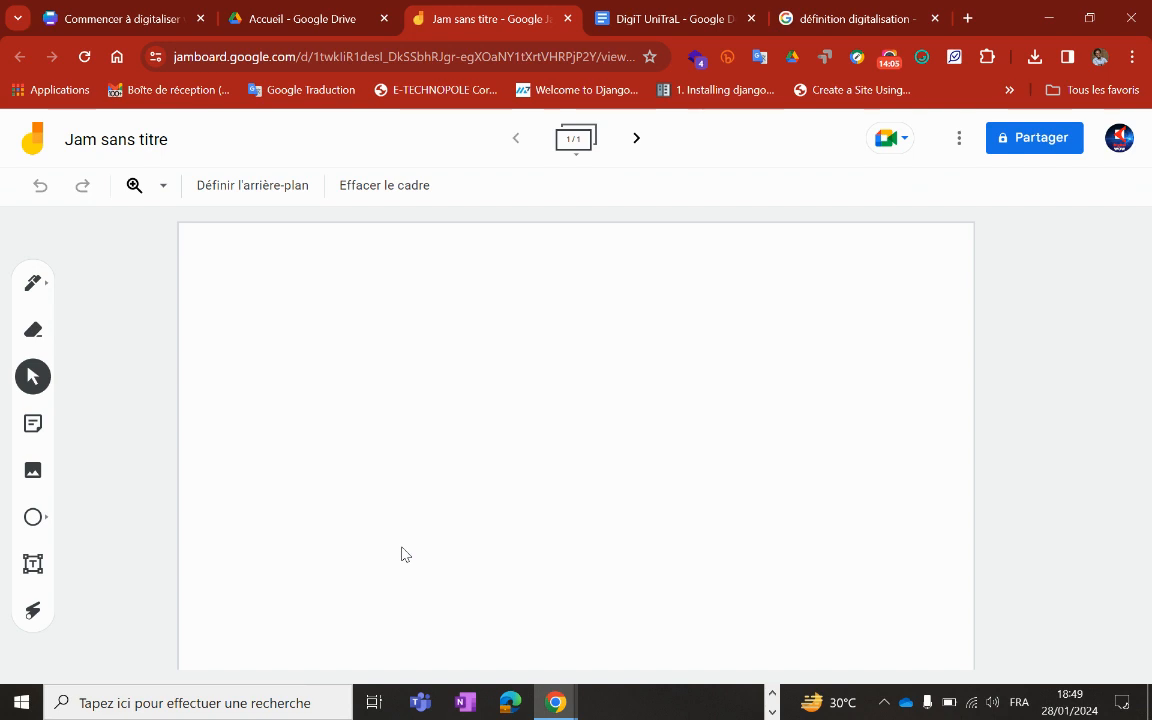
- Draw a circle in the upper-left area of the frame and add a text box reading "Achats et Approvisionnement" inside it
left_click(42, 519)
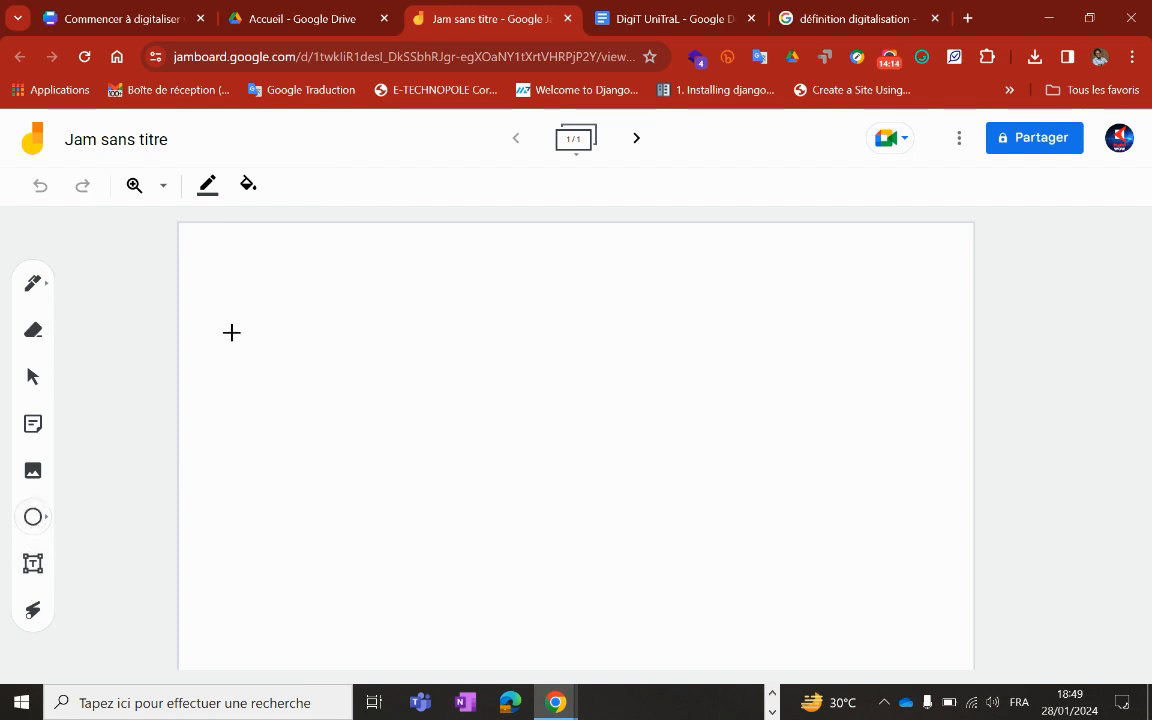
left_click_drag(231, 297, 352, 425)
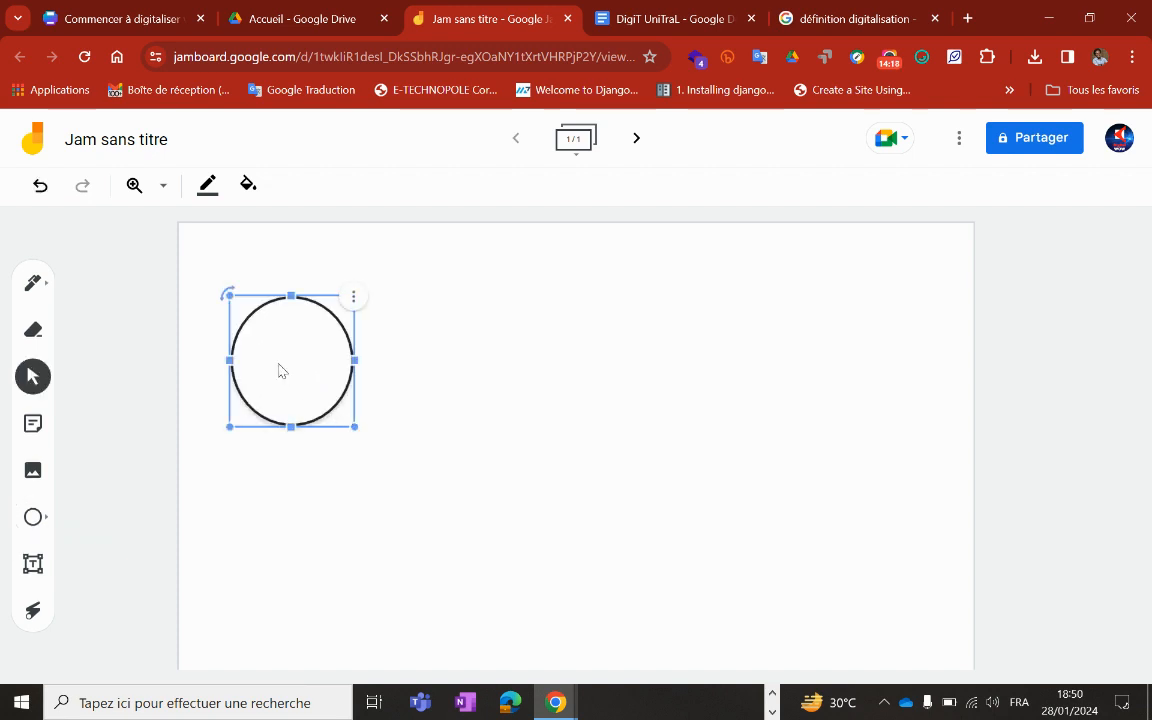
left_click(33, 564)
left_click(262, 340)
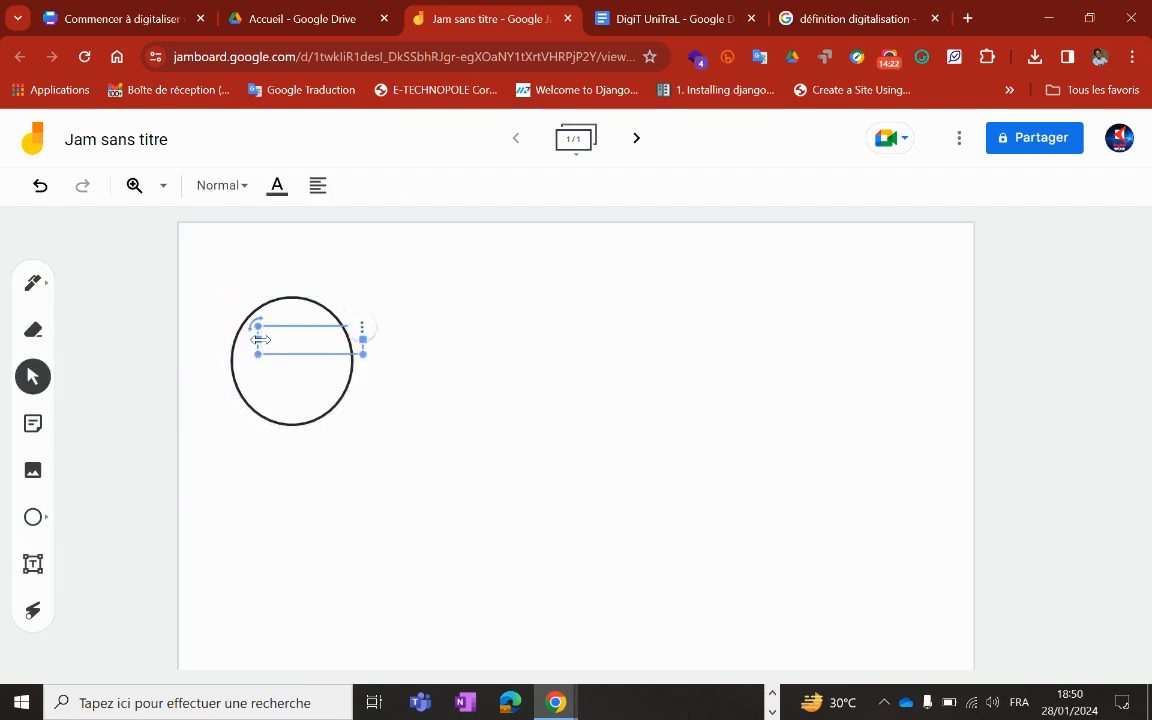
type("Achats et ")
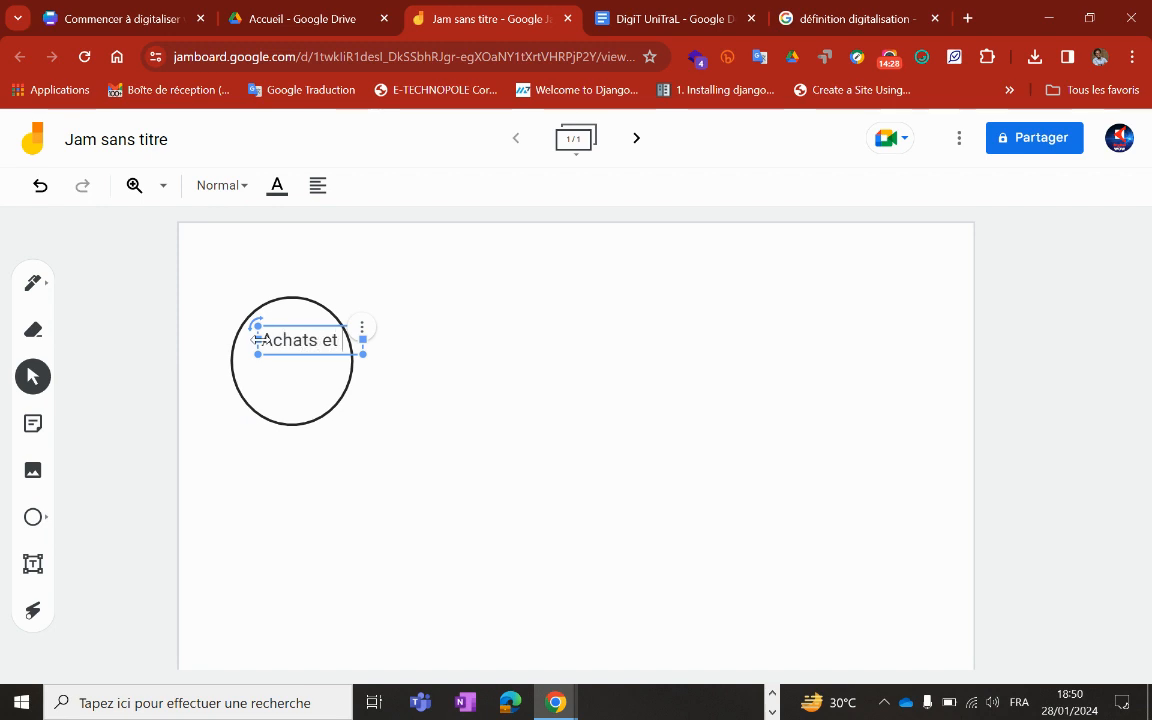
type("Appro")
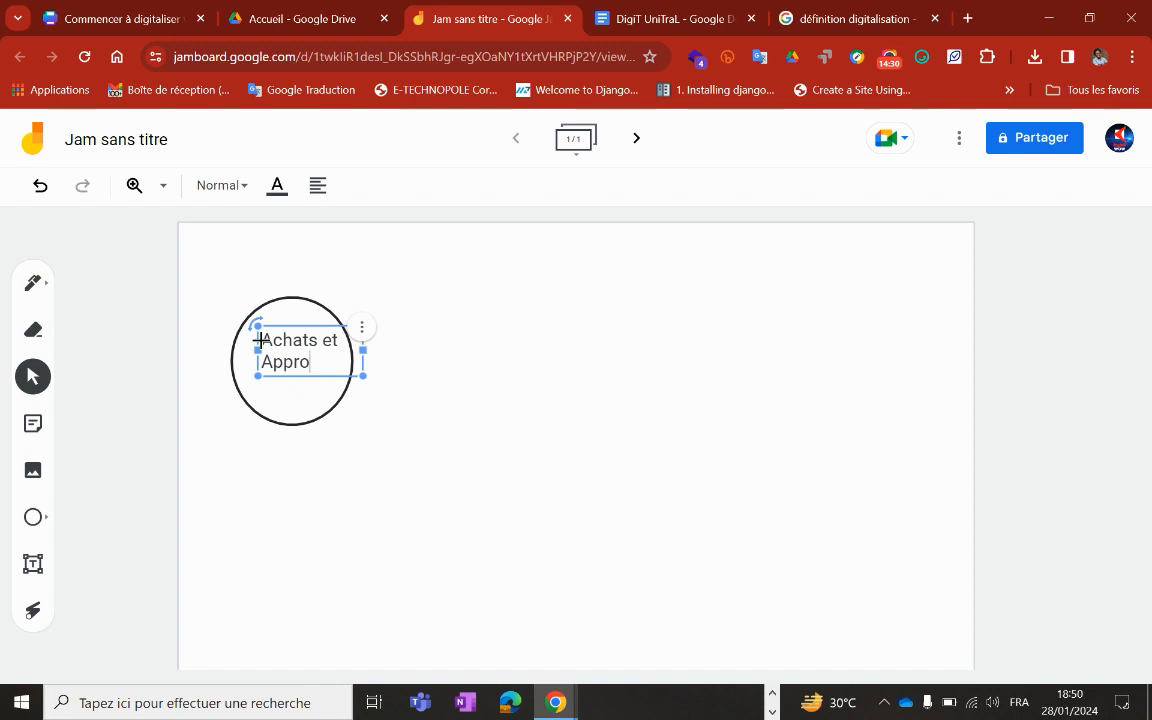
type("visionnement")
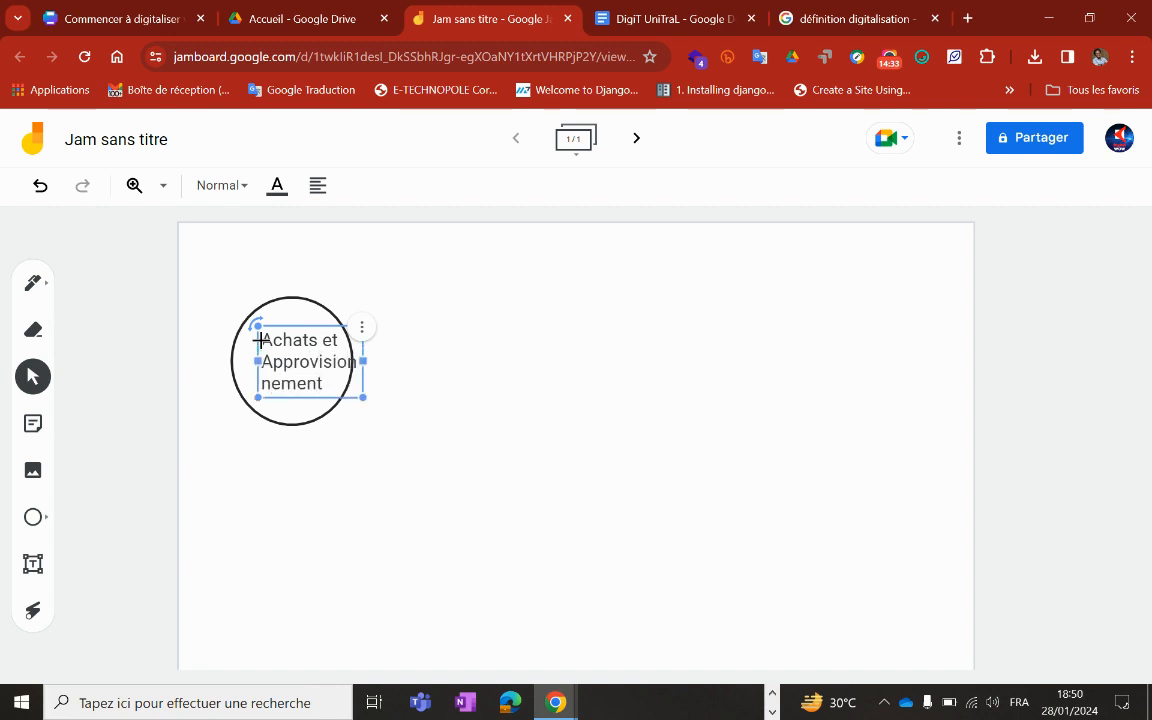
left_click(193, 370)
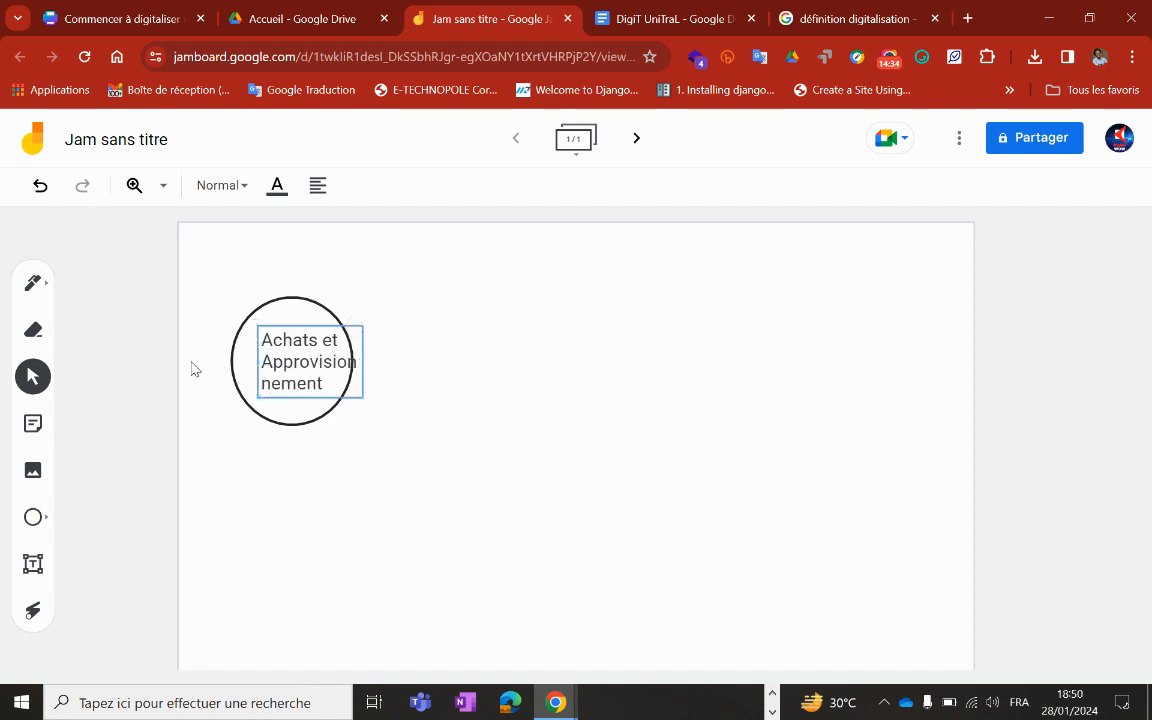
- Widen the "Achats et Approvisionnement" text box so the long word fits on one line, centre its text, and place it just below the circle
left_click(310, 358)
mouse_move(310, 358)
left_mouse_down()
mouse_move(279, 358)
mouse_move(292, 357)
left_mouse_up()
left_click_drag(347, 400, 412, 374)
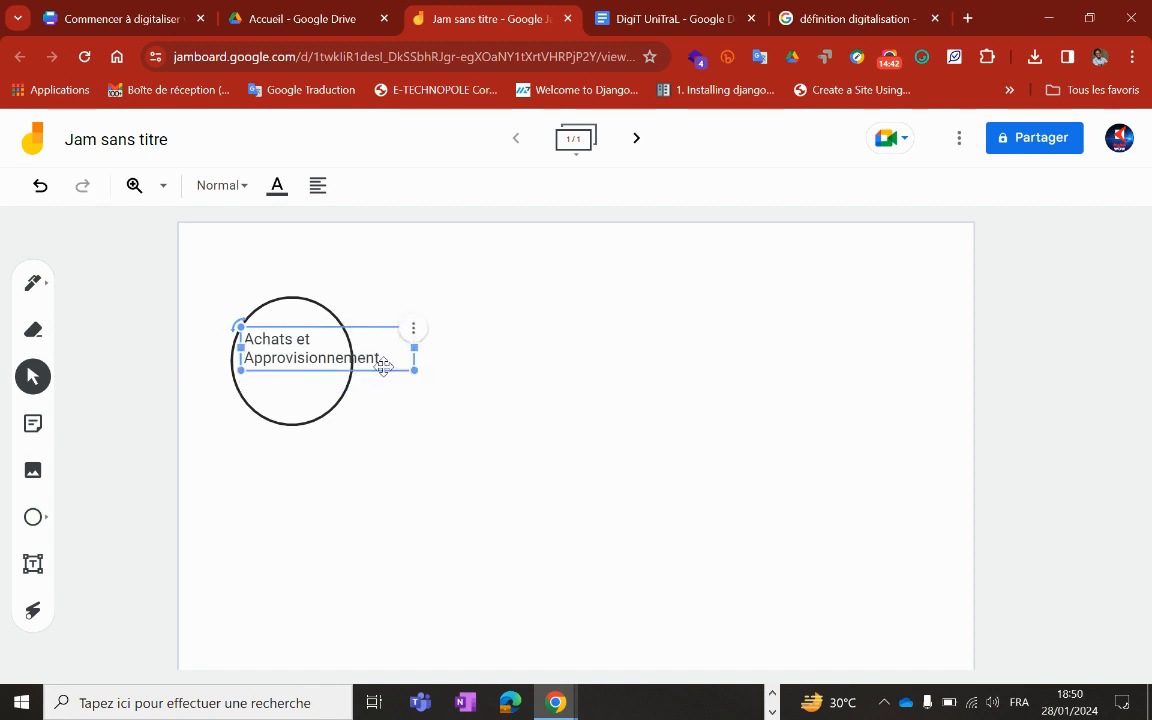
left_click(318, 185)
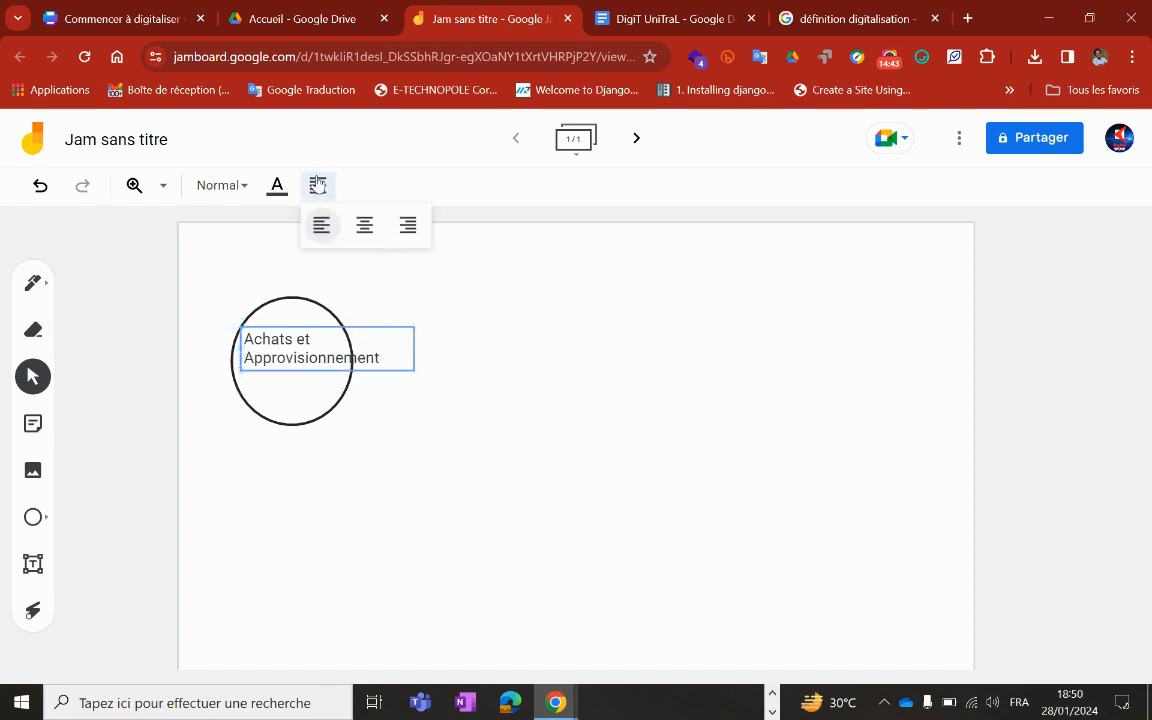
left_click(363, 229)
left_click_drag(334, 352, 301, 467)
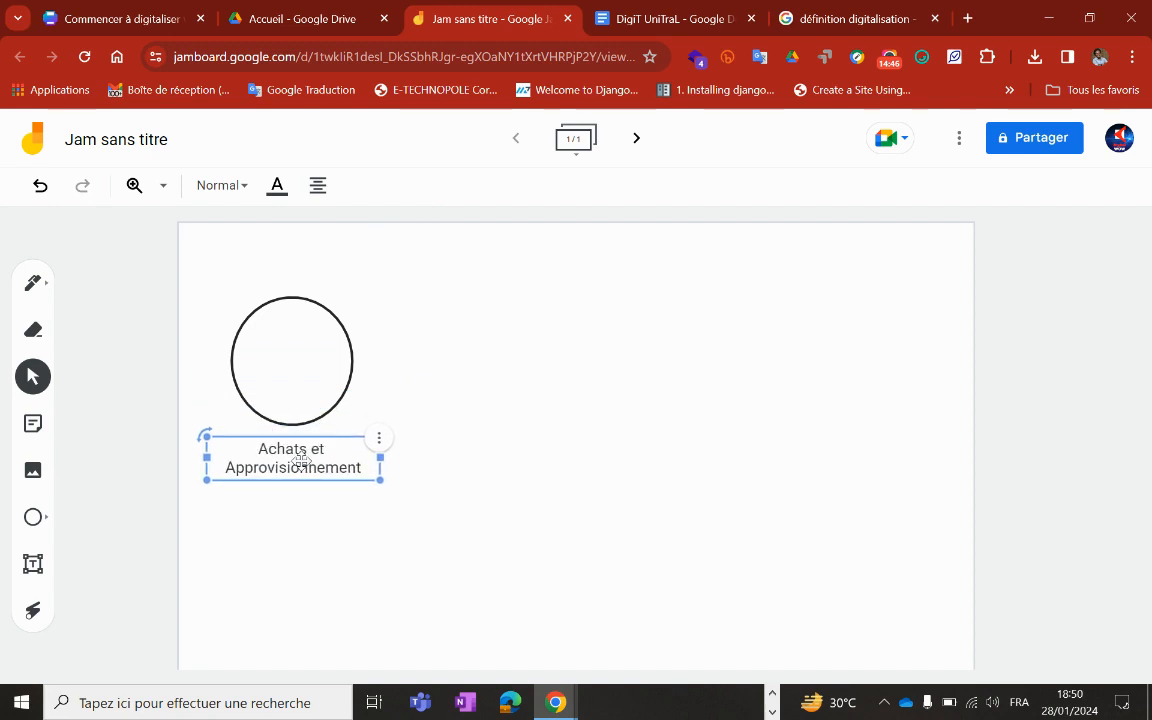
- Rename the untitled Jam as "Process UniTraL"
left_click(125, 142)
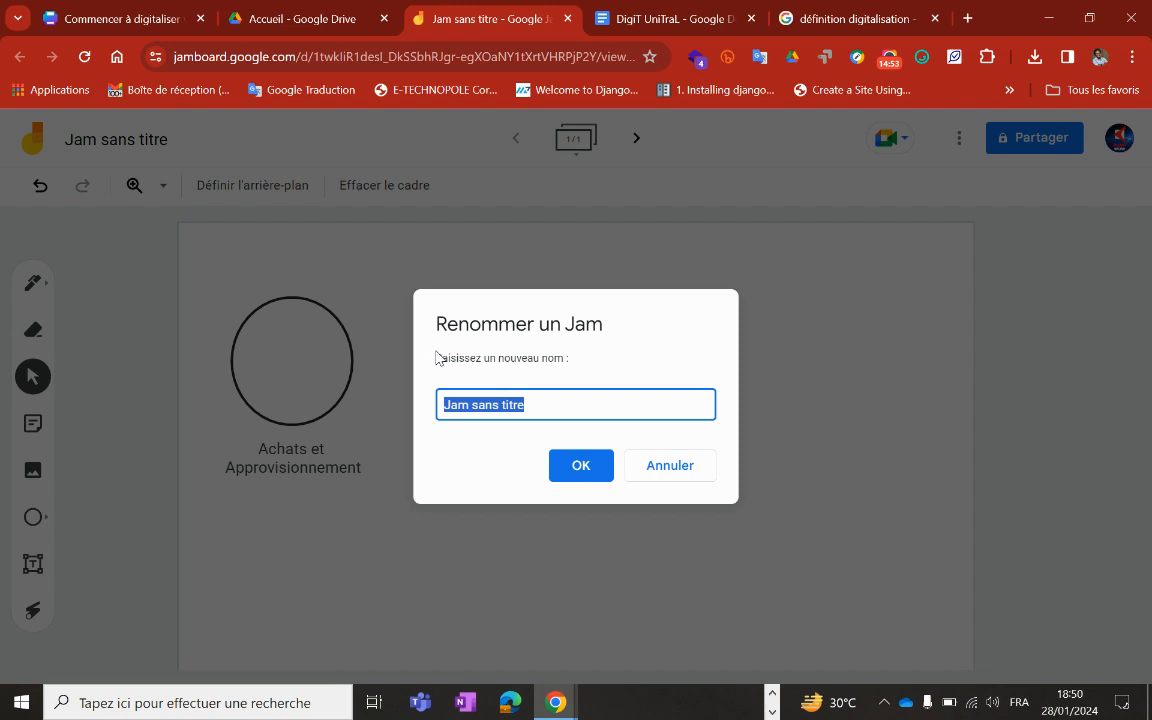
type("P")
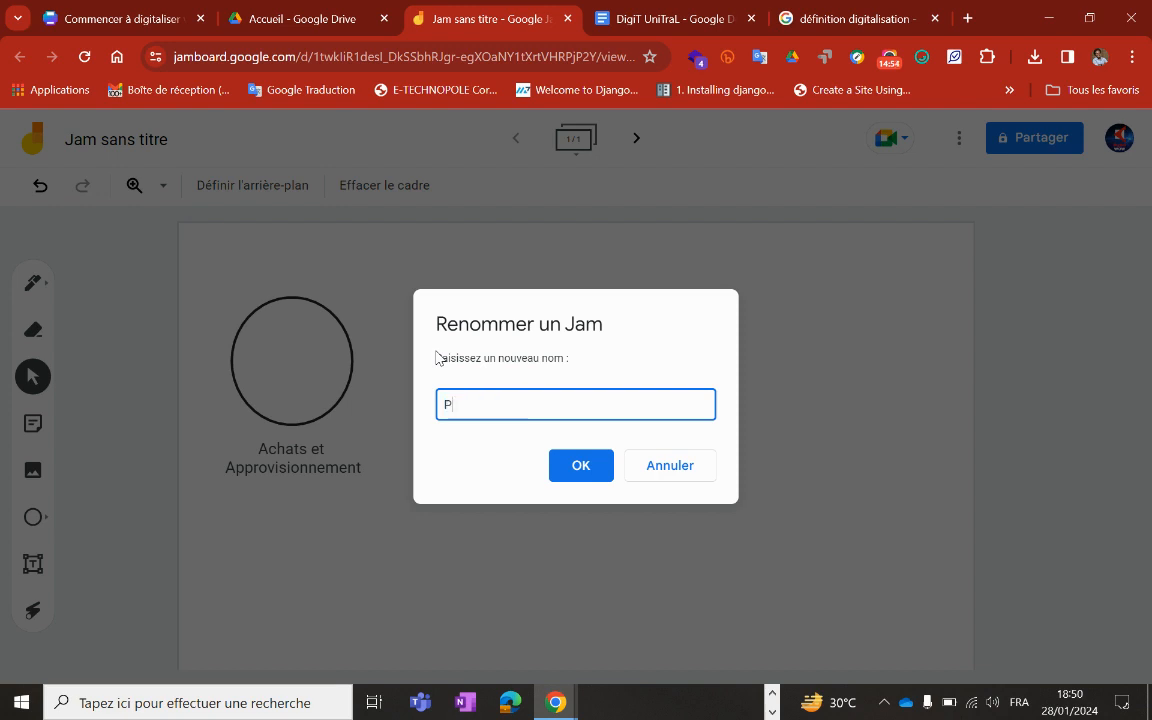
type("rocess UniTral")
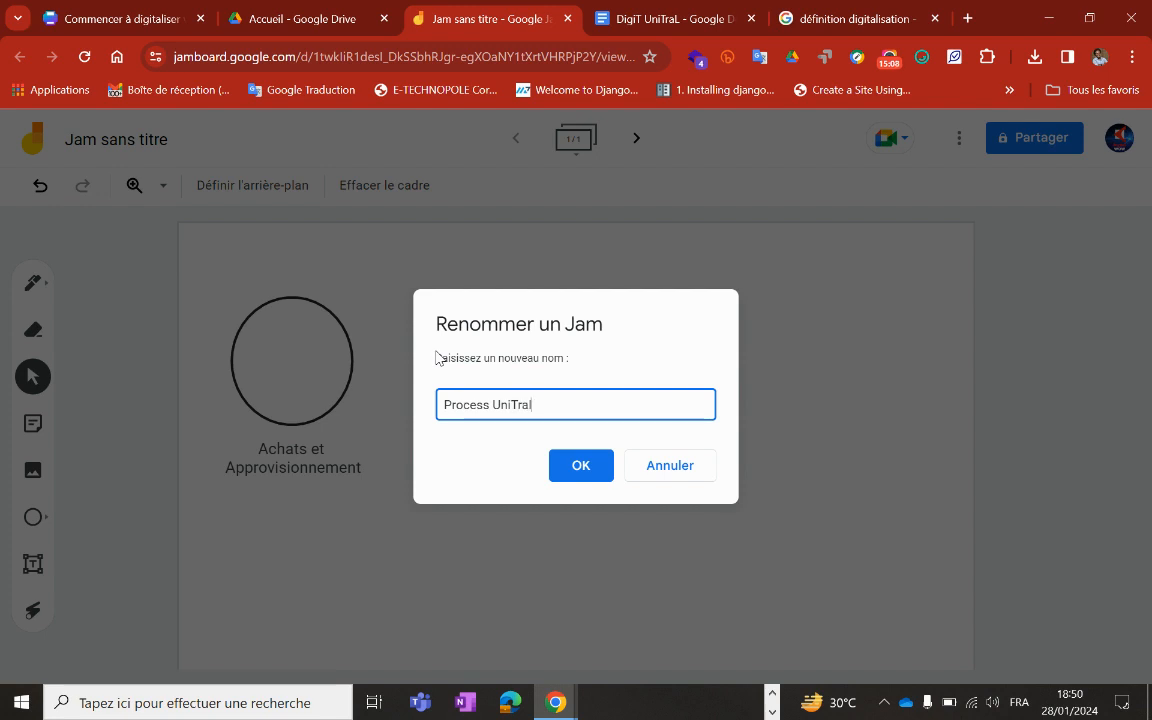
type("L")
left_click(598, 472)
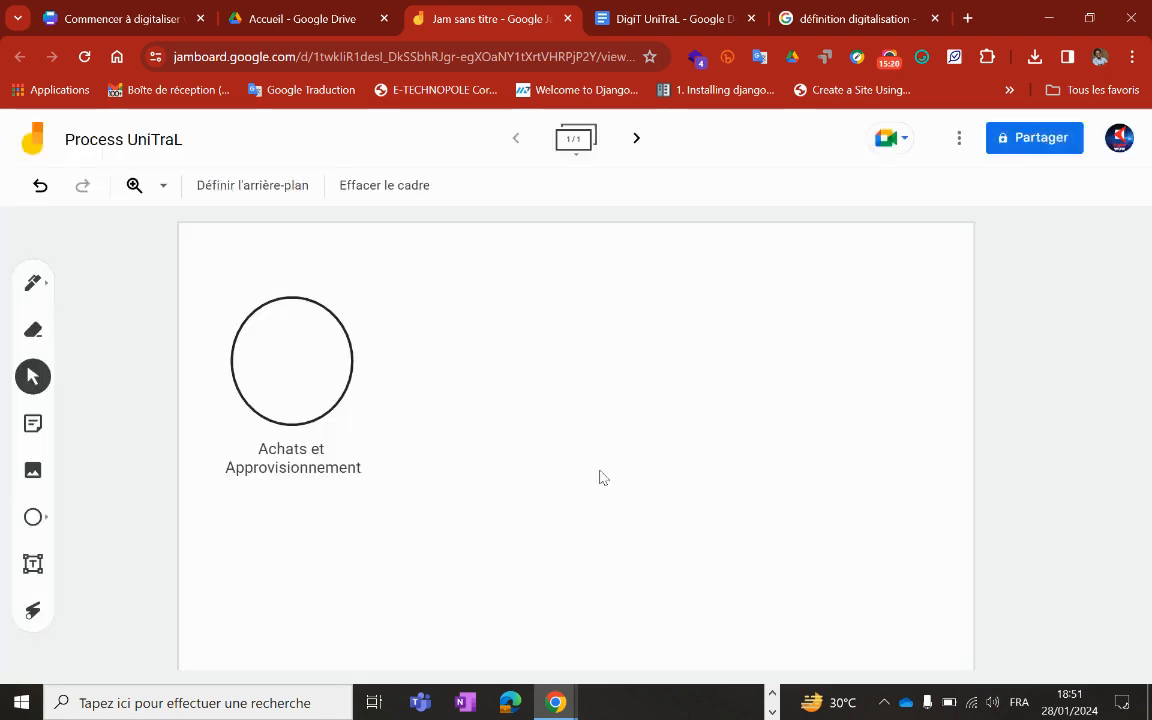
- Create a yellow sticky note reading "Produis Agricoles"
left_click(312, 351)
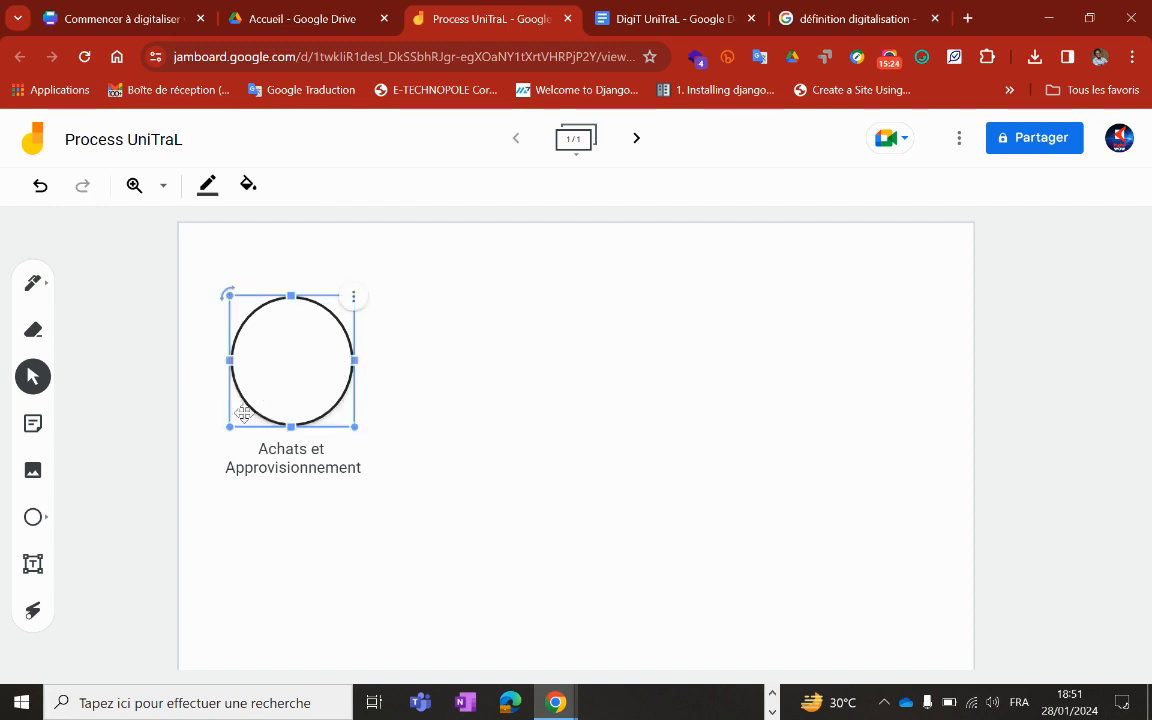
left_click(34, 433)
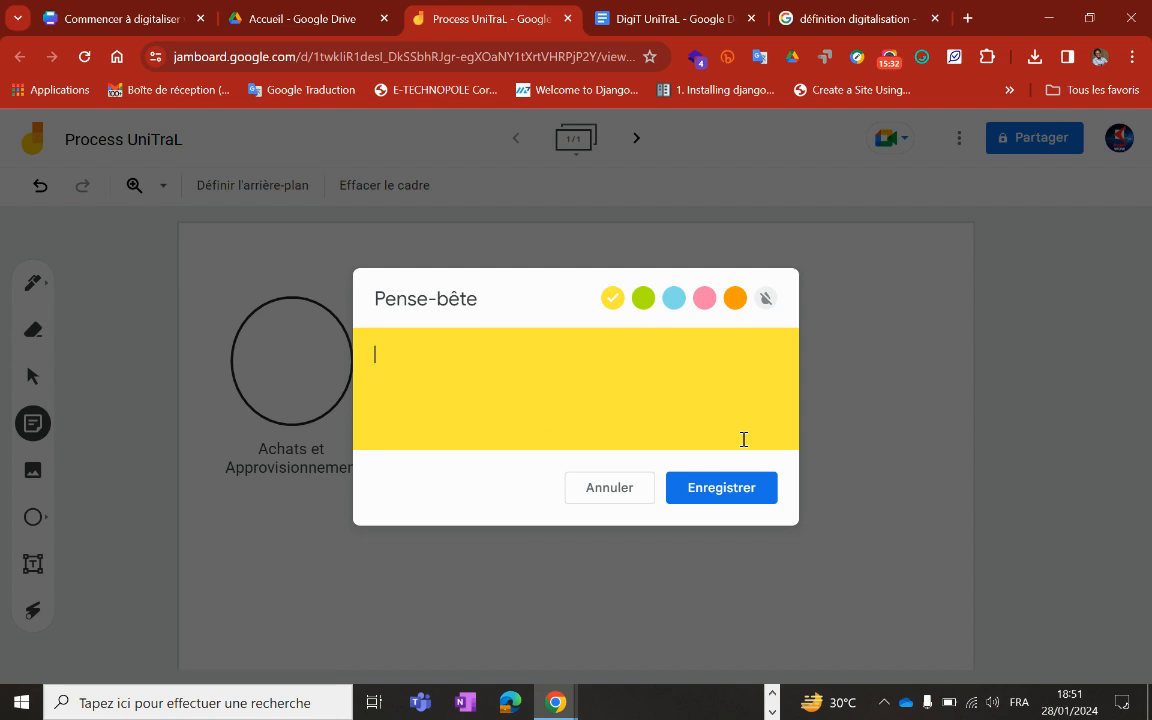
type("Produi")
type("s ")
type("Afi")
key("BackSpace")
key("BackSpace")
type("fr")
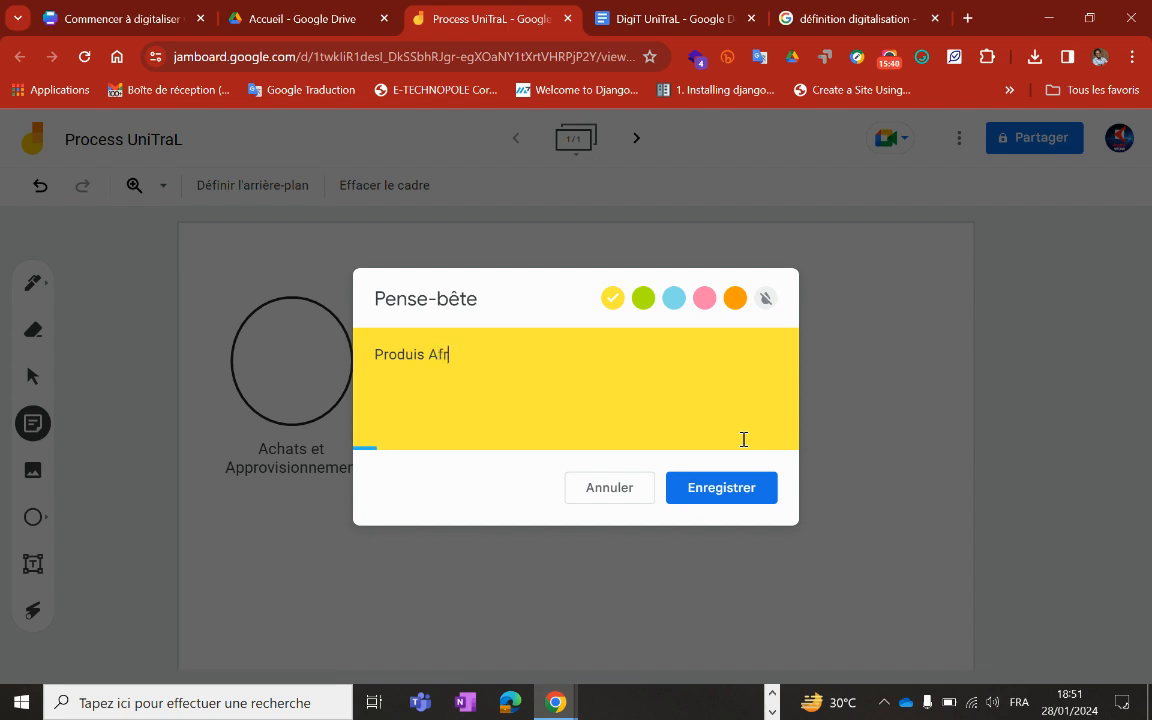
key("BackSpace")
key("BackSpace")
type("grico")
key("BackSpace")
type("oles")
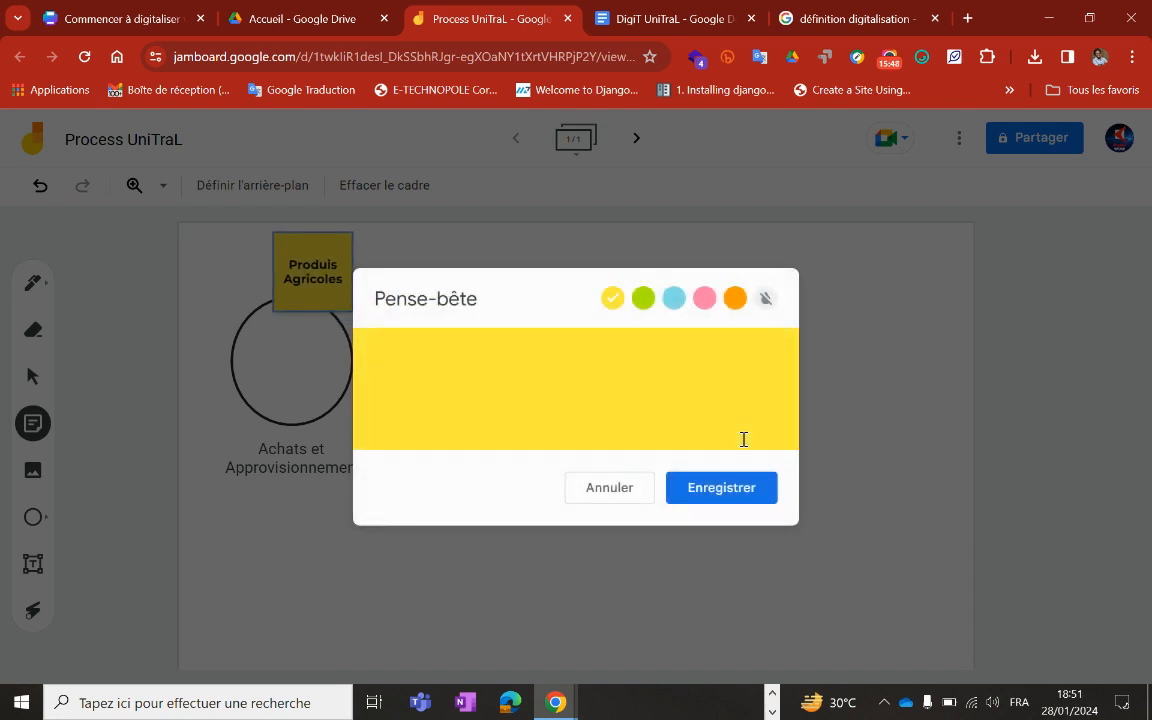
- Dismiss the empty follow-up sticky note and centre the "Produis Agricoles" note inside the circle
left_click(625, 494)
left_click_drag(306, 263, 285, 347)
left_click(297, 514)
left_click_drag(286, 352, 290, 357)
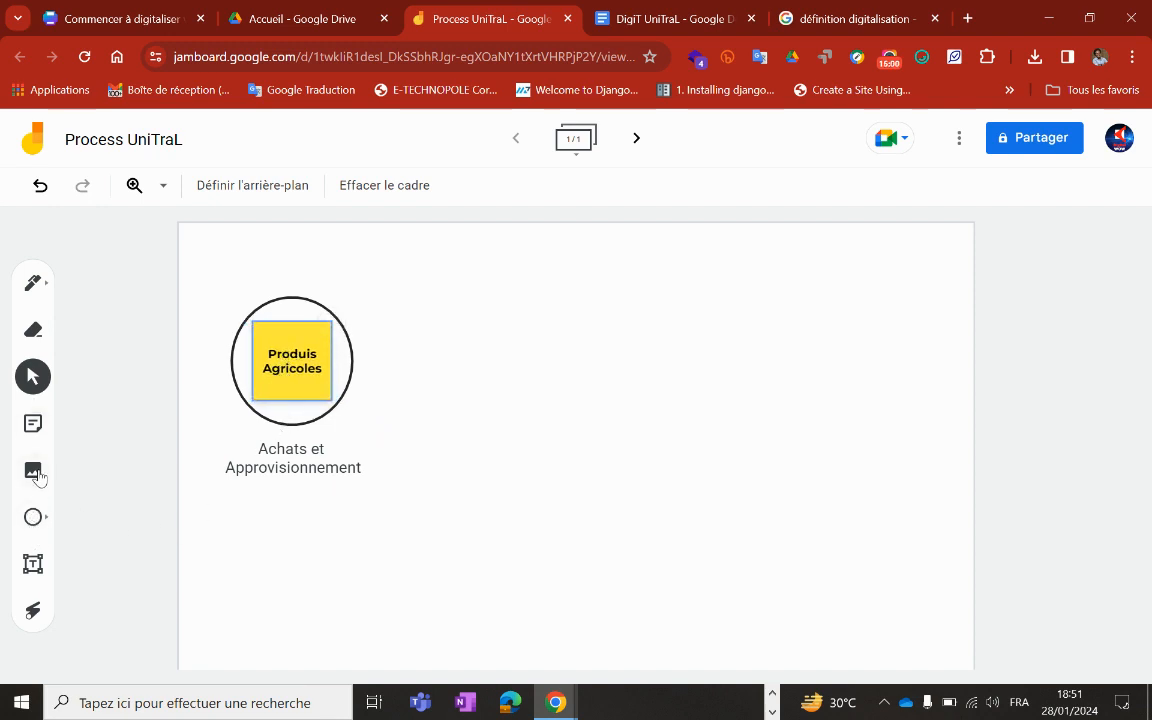
- Start a green sticky note listing "Soja, Karité, Ananas, Banane, Café, Cacao, Tamarin, Noix de Coco"
left_click(34, 425)
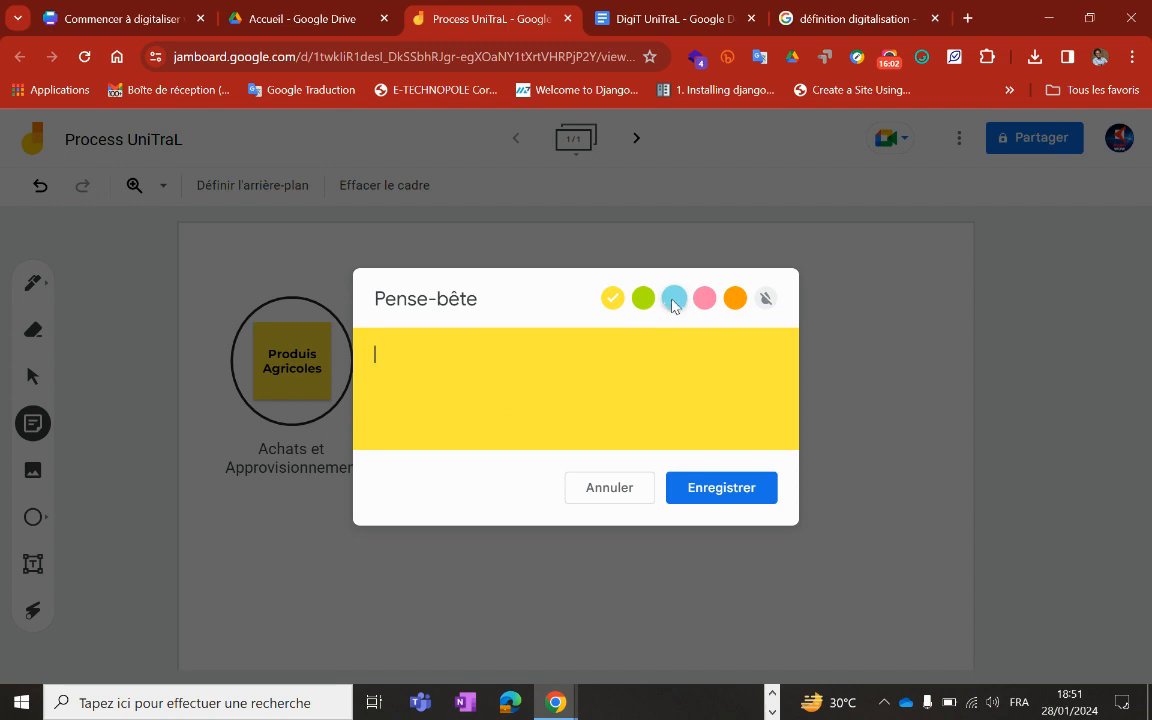
left_click(643, 299)
left_click(519, 363)
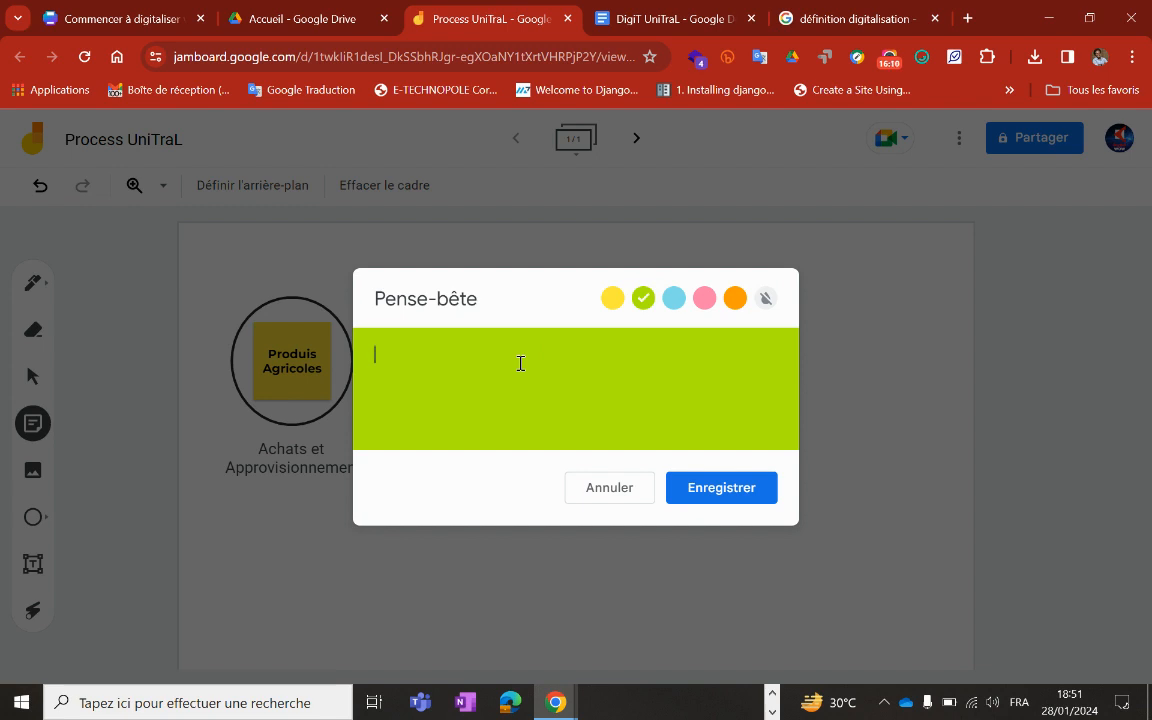
type("S")
type("oja")
type(".")
type(" Karit")
type("é")
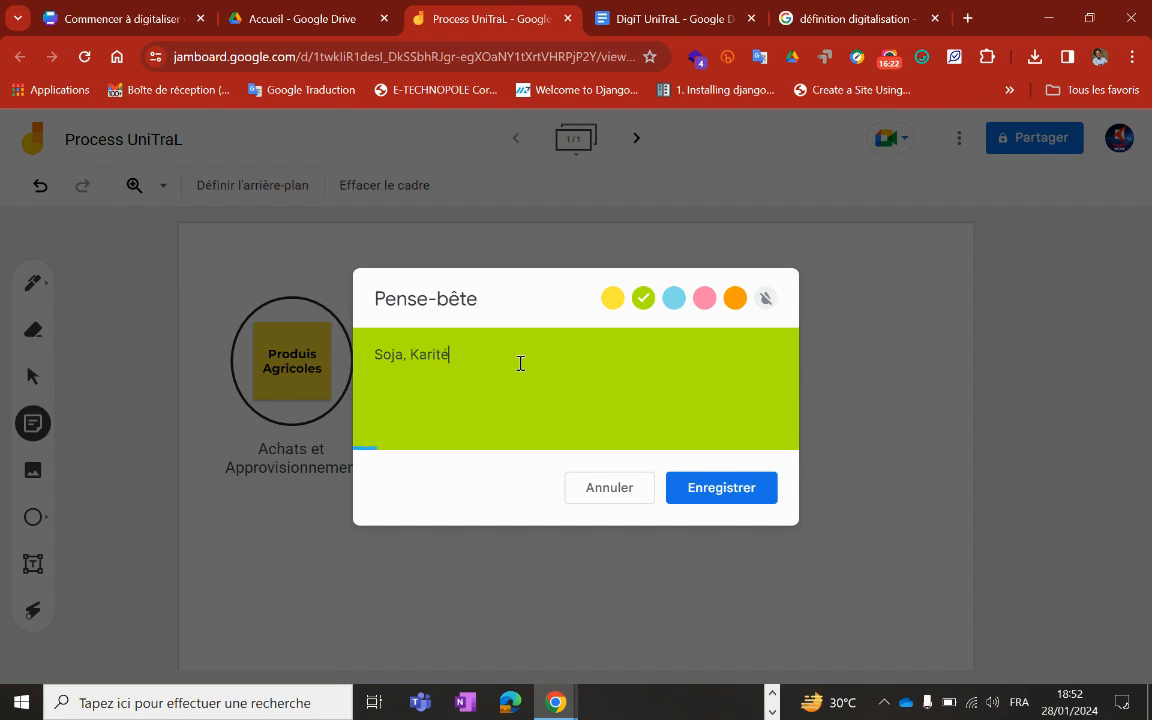
type(", Ananas, Banane, Café, Ca")
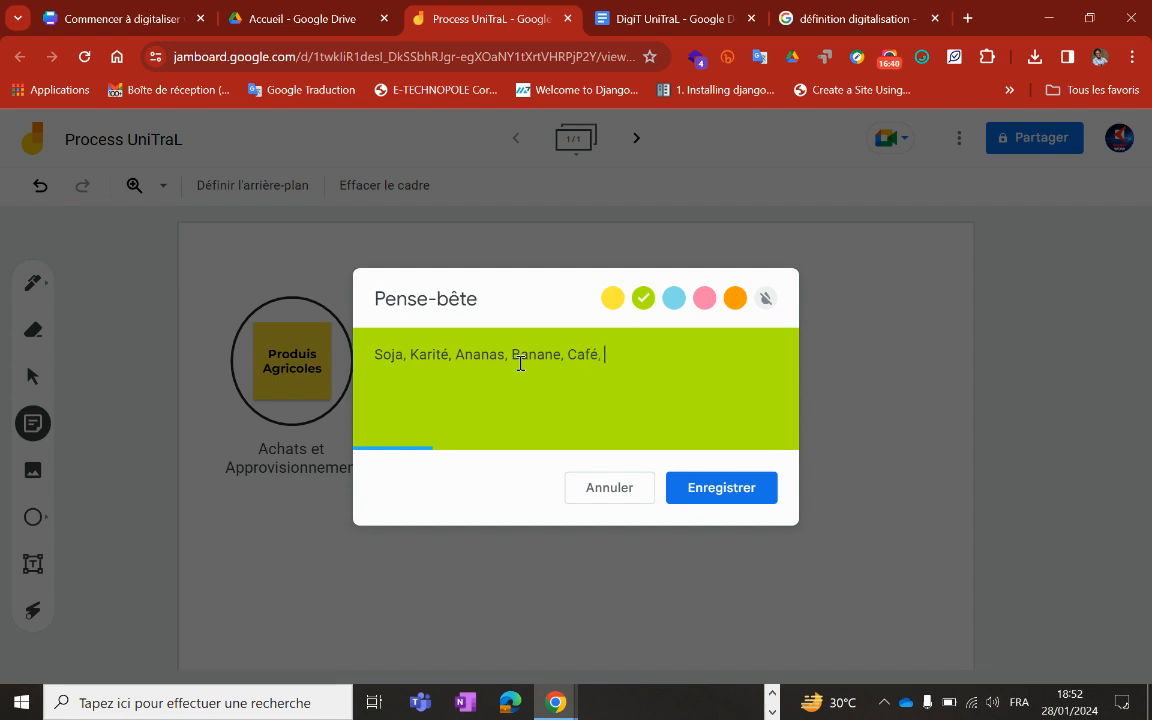
type("cao, Tamarin,")
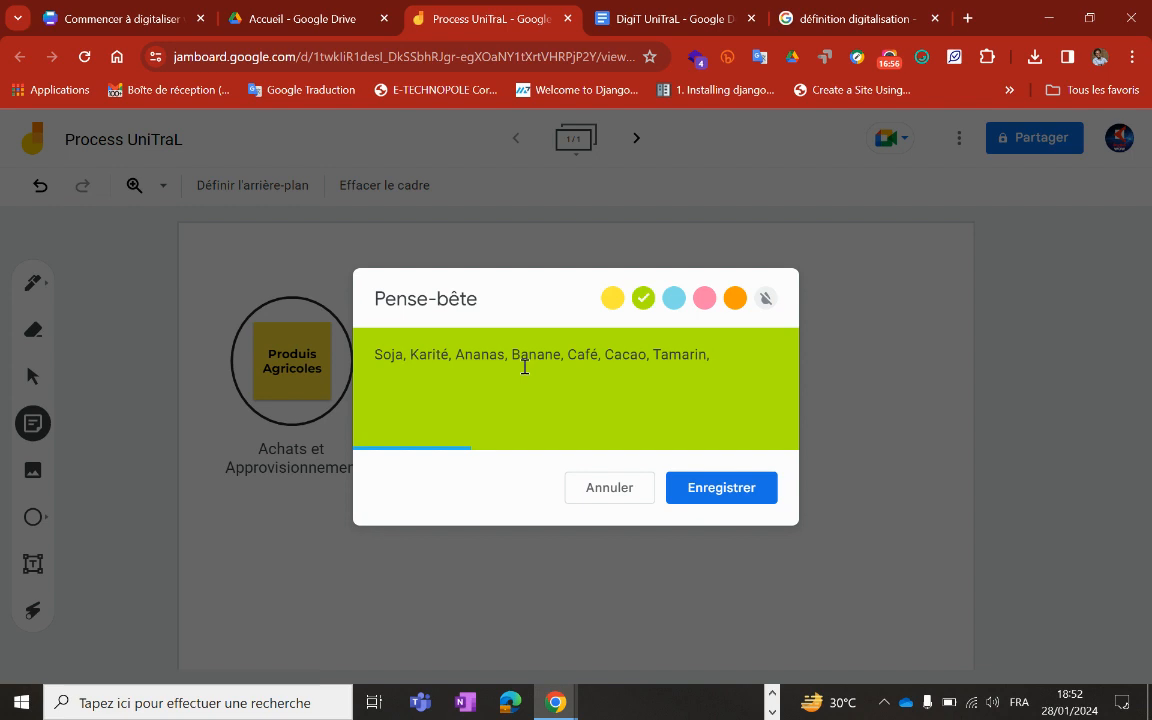
type("Noix de Coco")
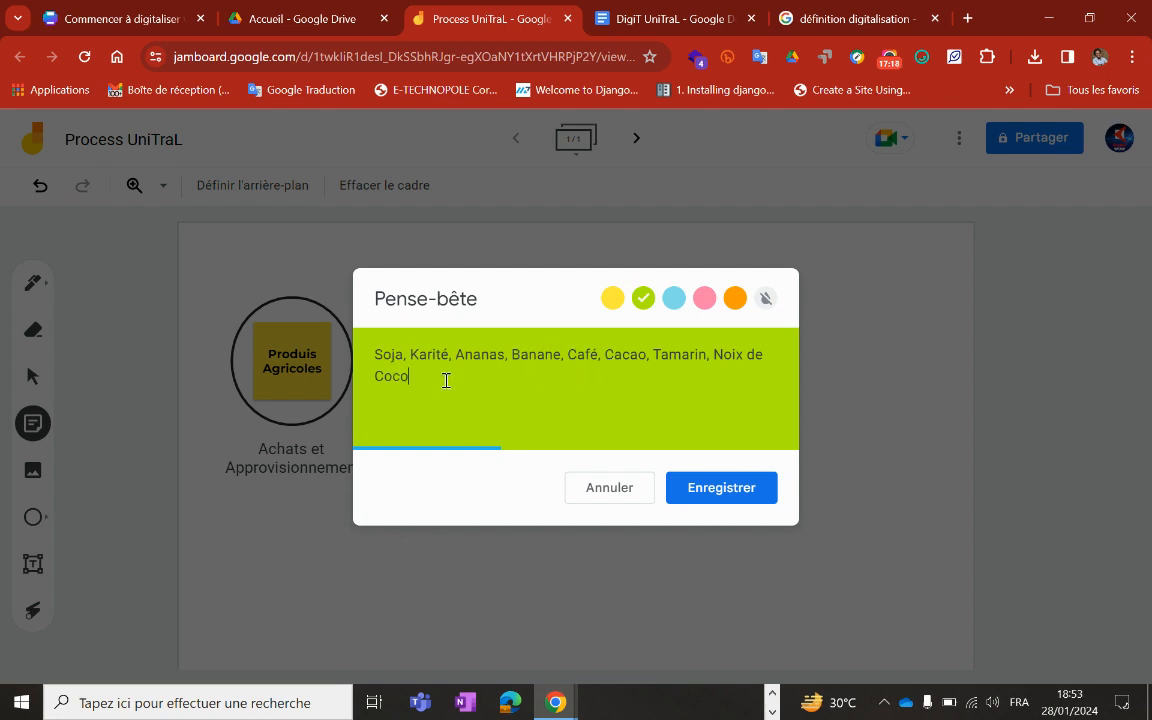
- Extend the green note's list with ", Orange, Citron, Avocat...", save it, and dismiss the empty follow-up note
type(", Or")
type("g")
type("nge")
type(", Citron")
type(", A")
type("vocat")
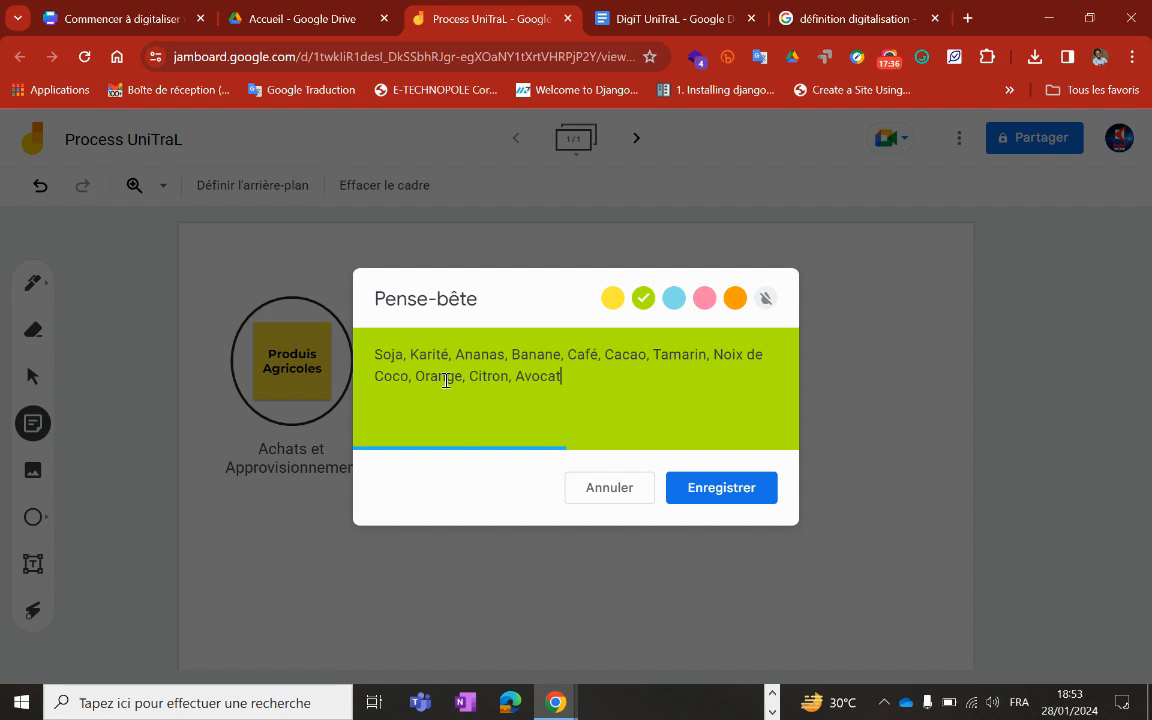
type(",G...")
left_click(695, 494)
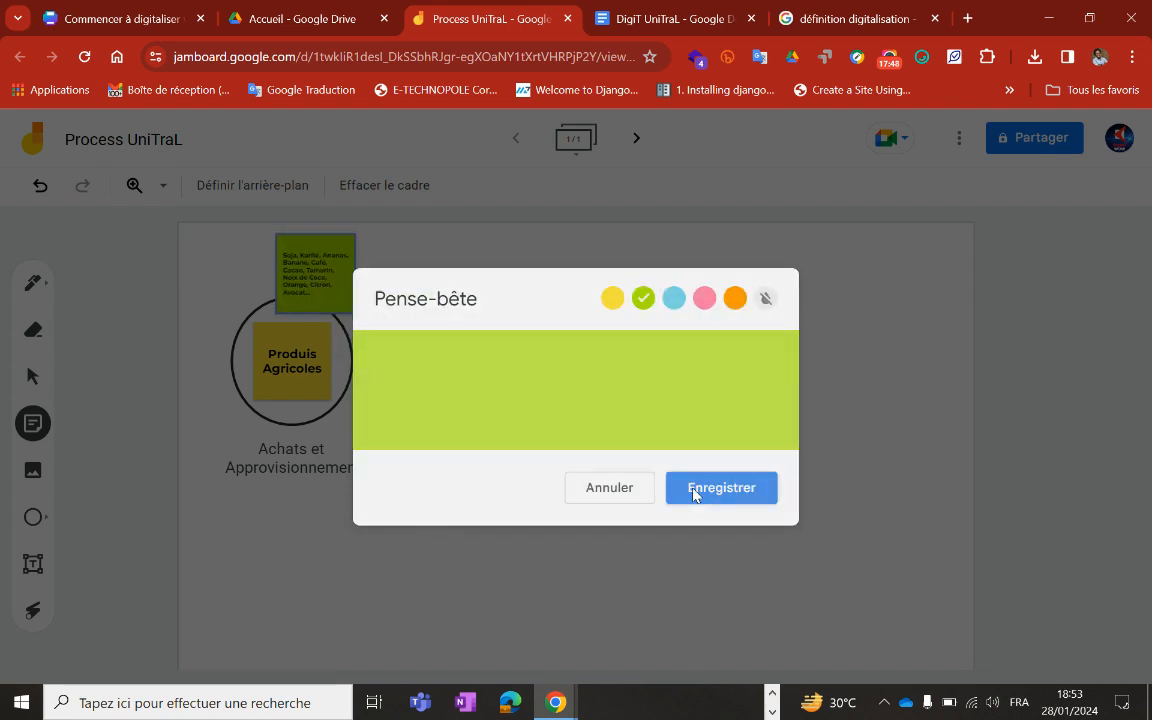
left_click(605, 487)
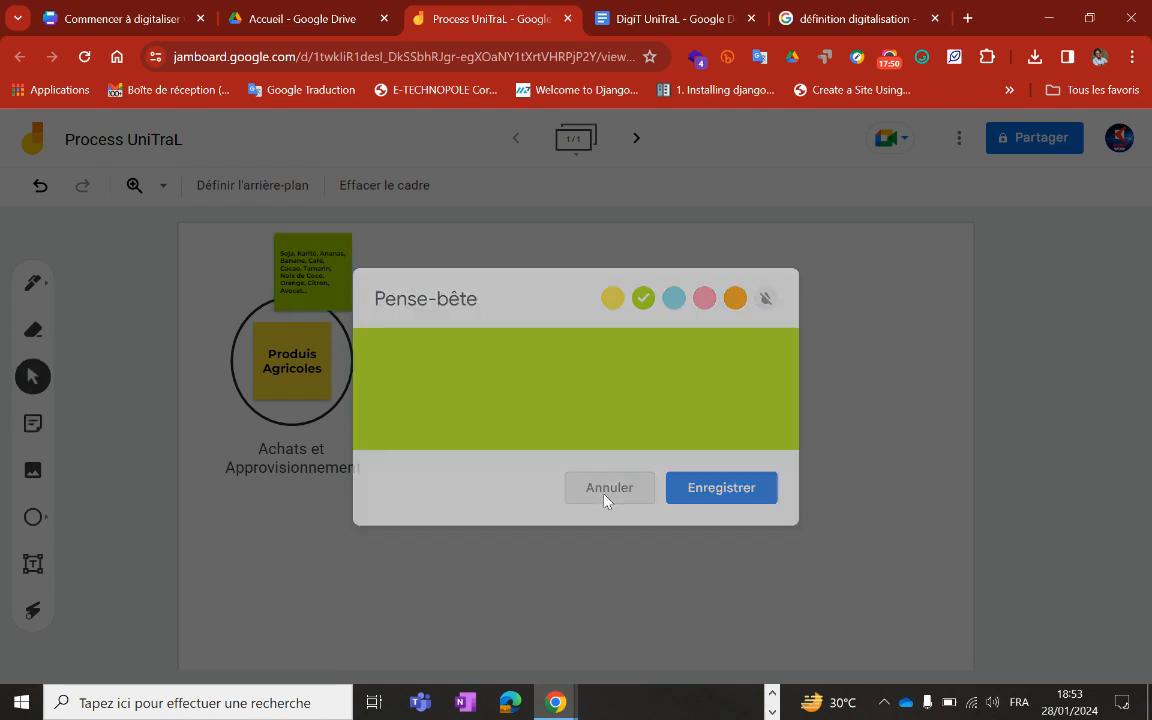
- Move the "Produis Agricoles" note up to the circle's top edge and place the green product list note inside the circle beneath it
left_click_drag(327, 275, 379, 375)
left_click_drag(291, 366, 296, 303)
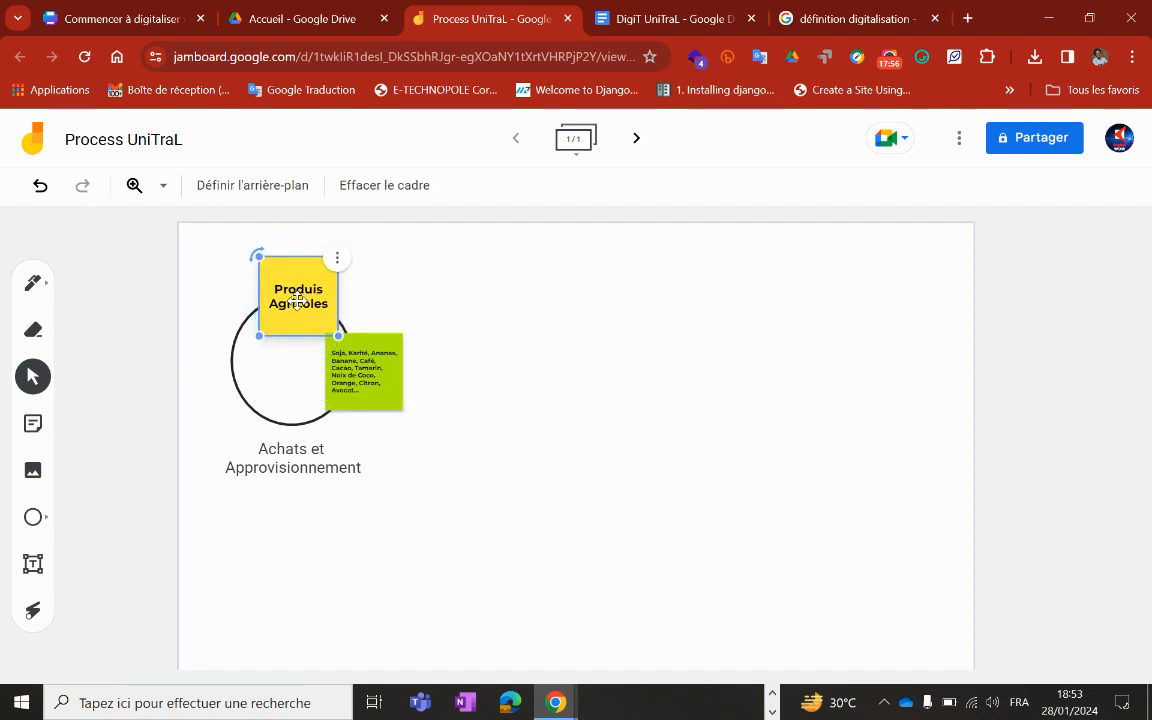
left_click_drag(363, 373, 289, 371)
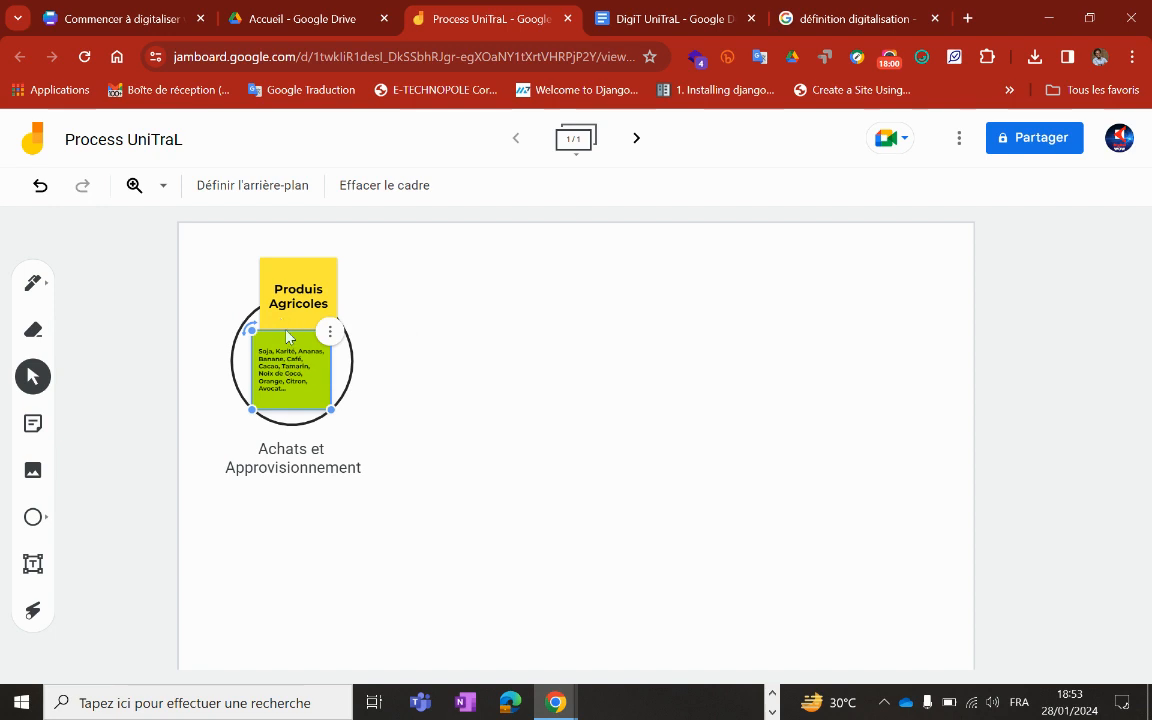
- Align the yellow "Produis Agricoles" note directly above the green product list note and deselect it
mouse_move(288, 280)
left_mouse_down()
mouse_move(281, 271)
mouse_move(281, 283)
left_mouse_up()
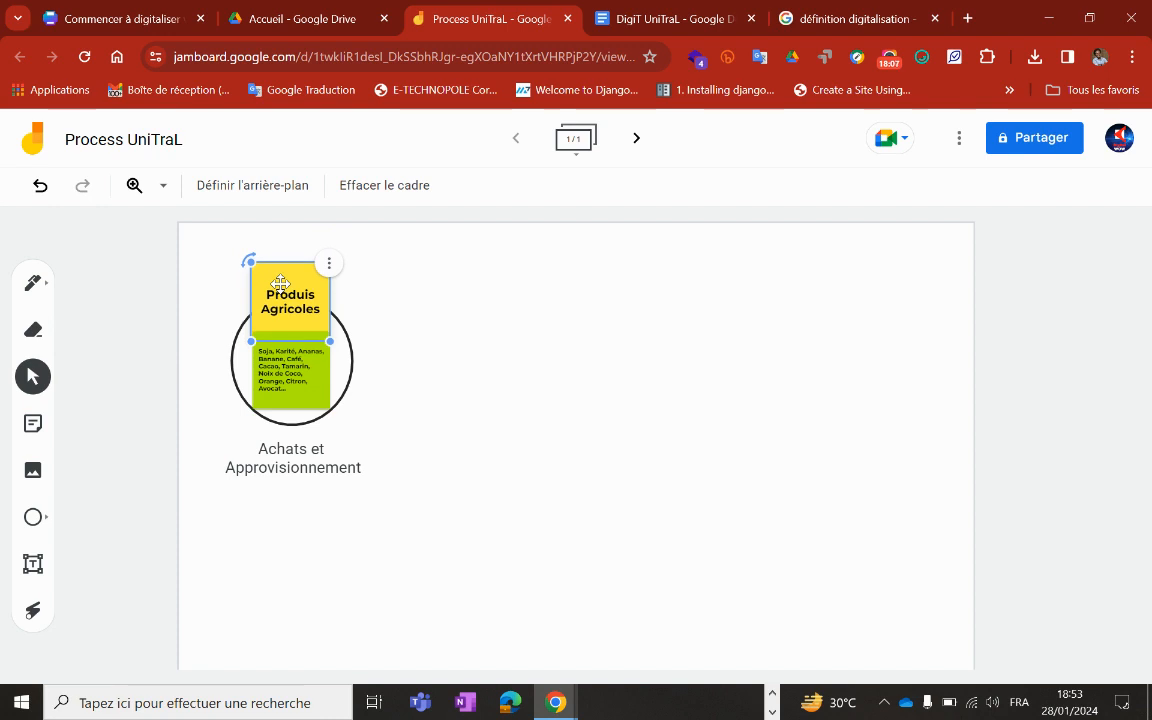
left_click(228, 512)
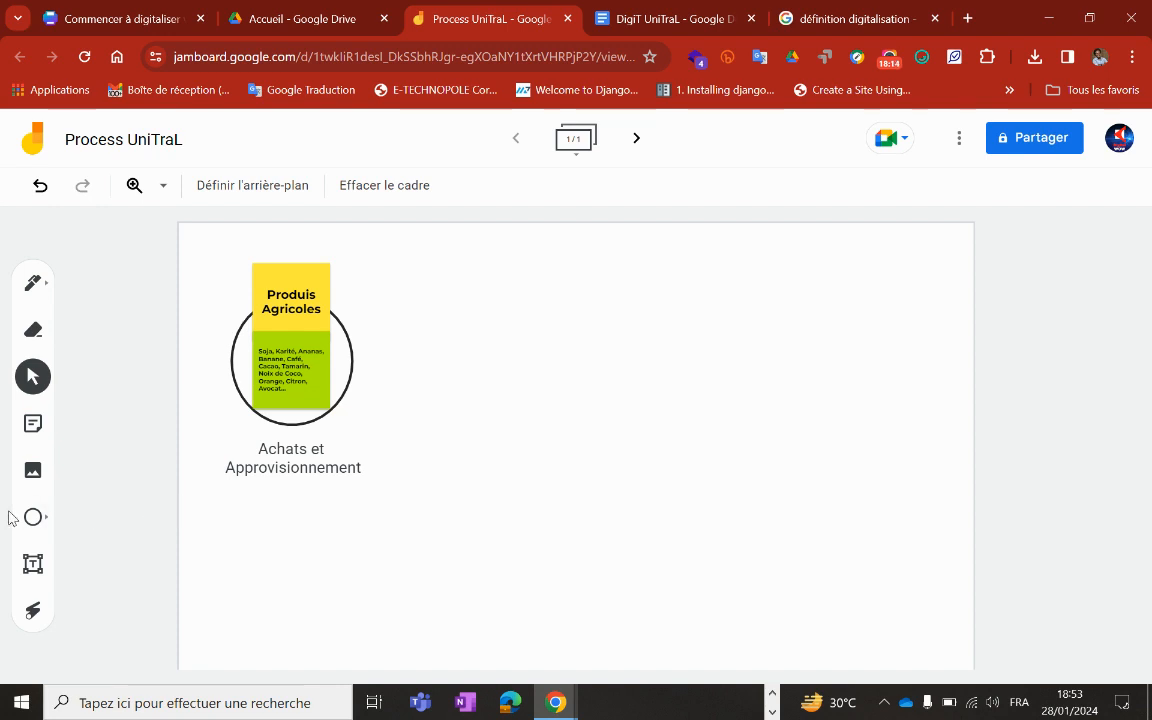
left_click(45, 521)
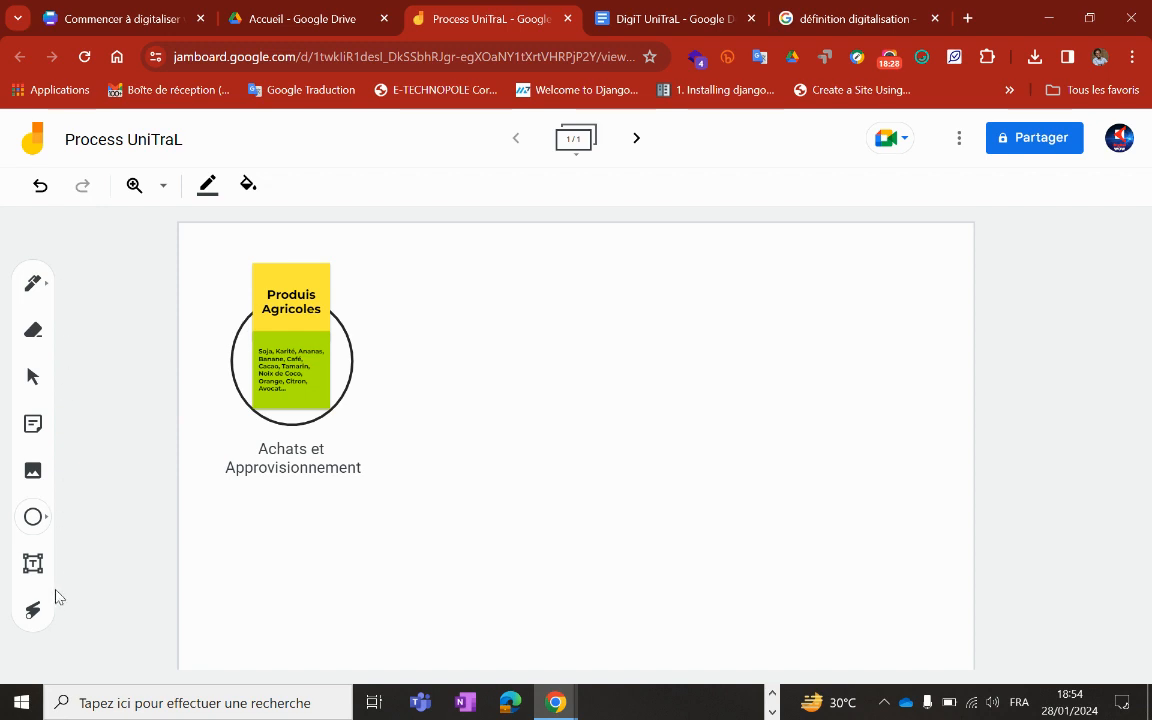
- Start inserting an image and search Google Images for "unité de transformation agroalimentaire"
left_click(33, 472)
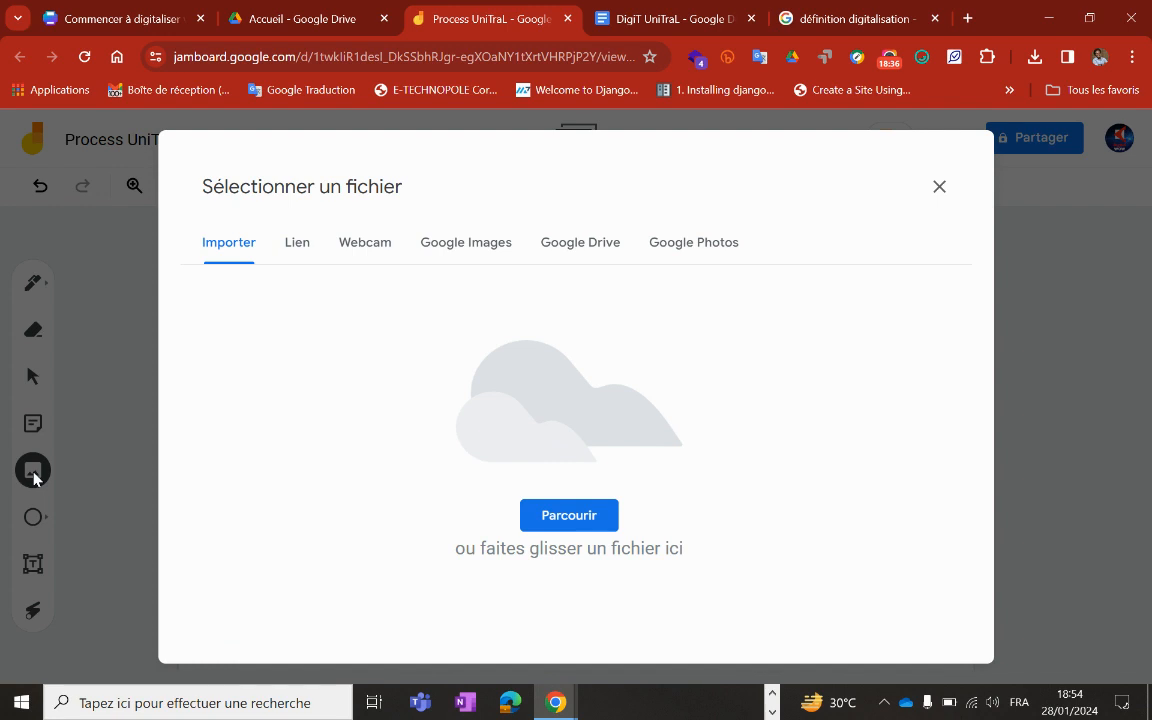
left_click(432, 252)
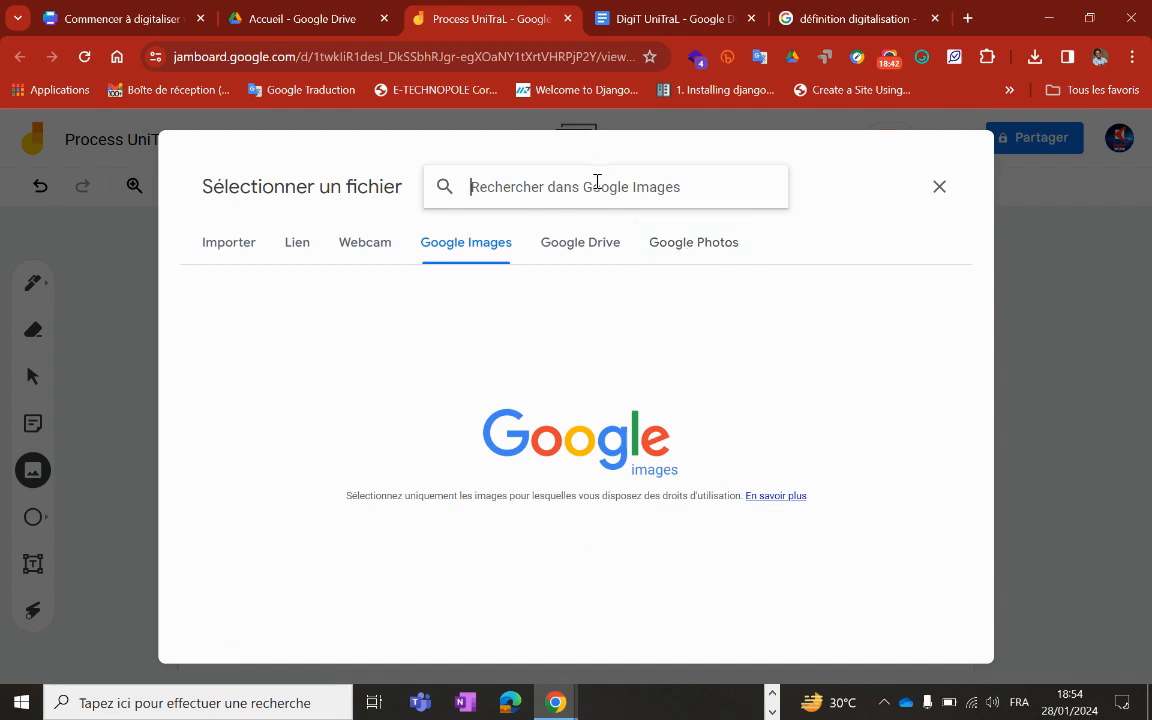
type("u")
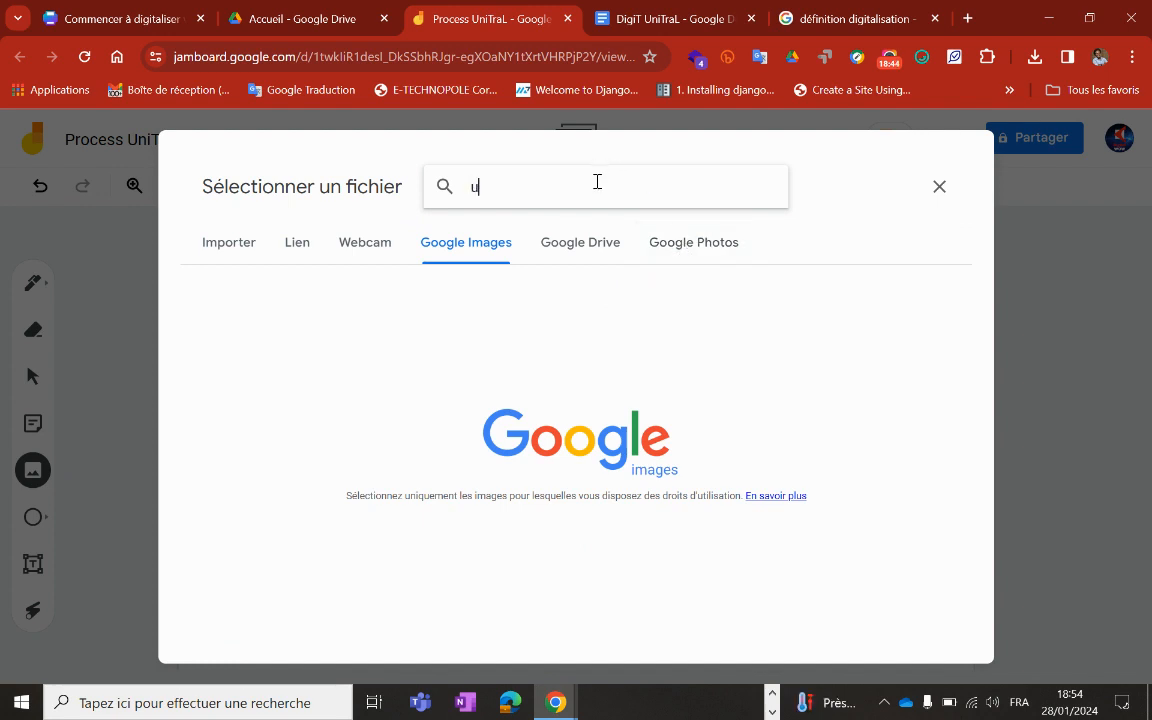
type("nité de ra")
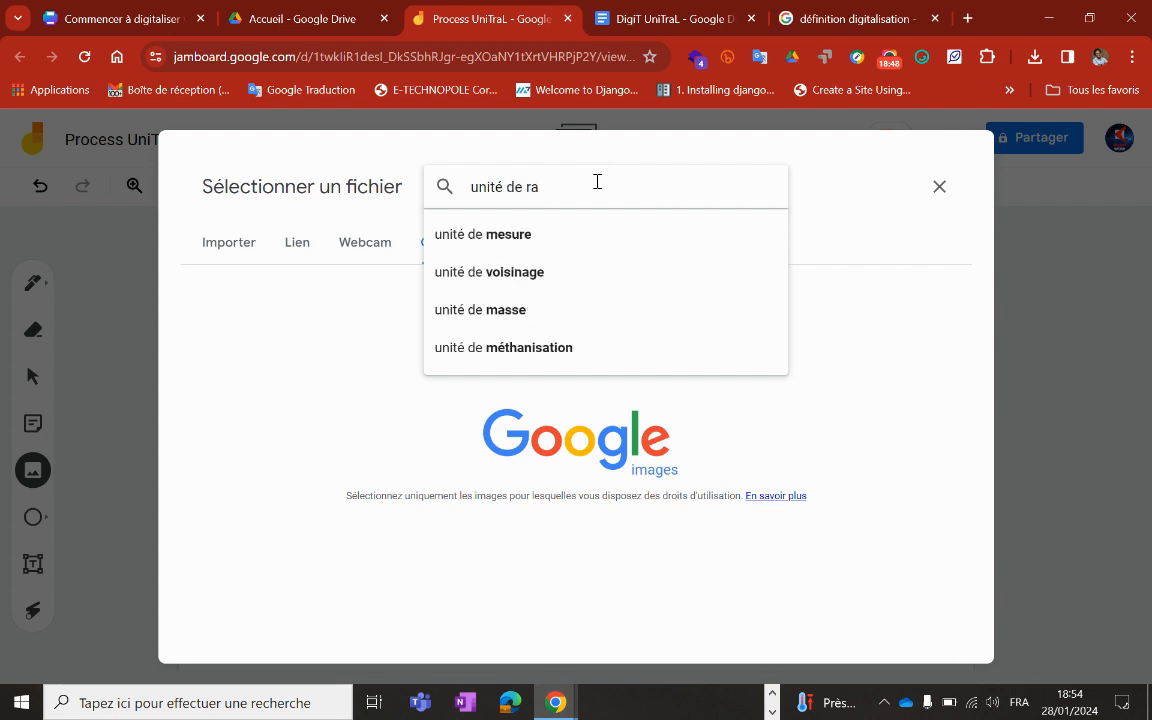
key("BackSpace")
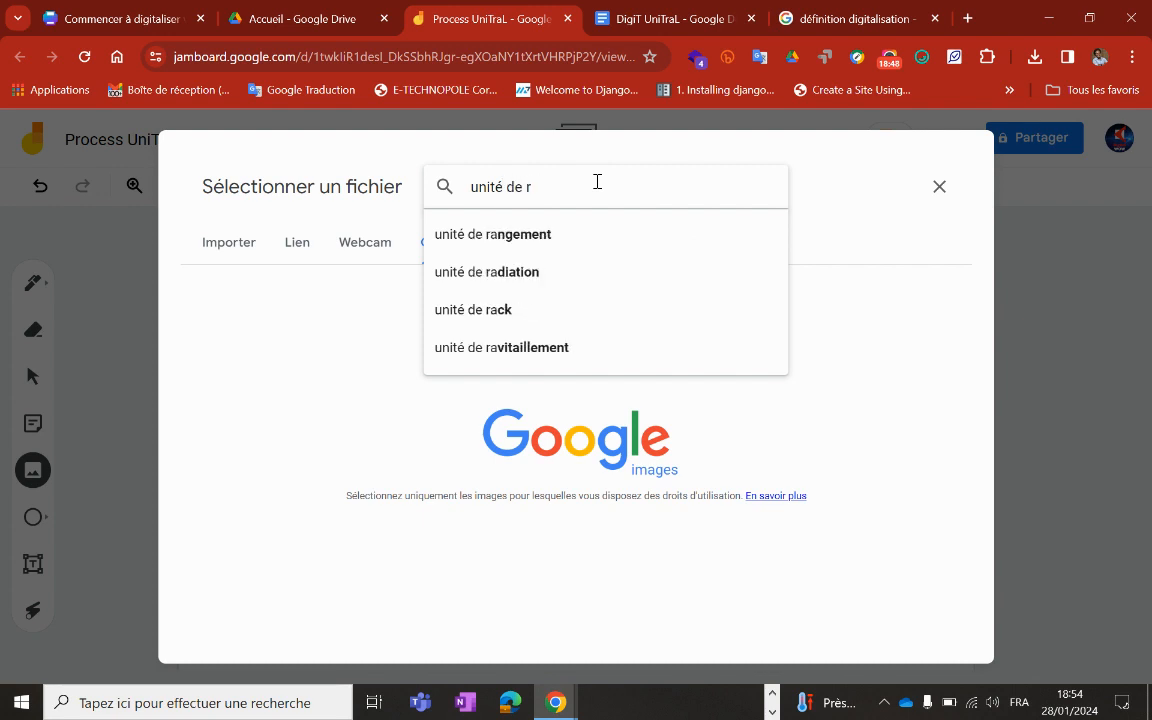
type("ransf")
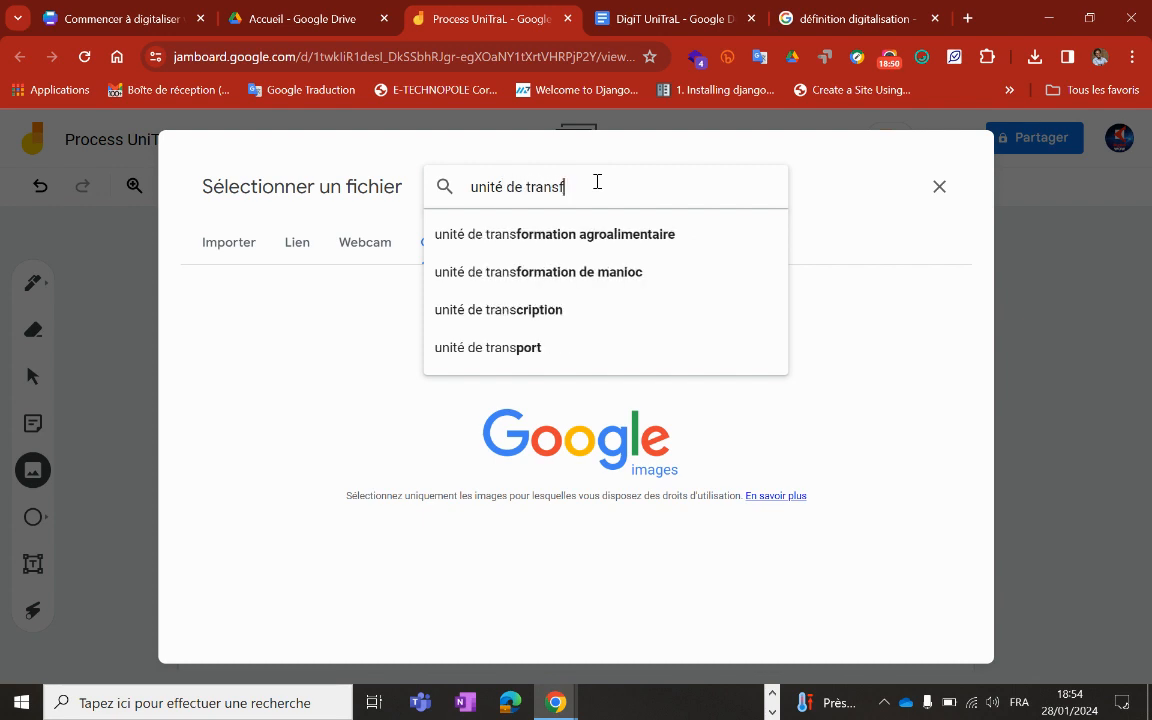
left_click(572, 233)
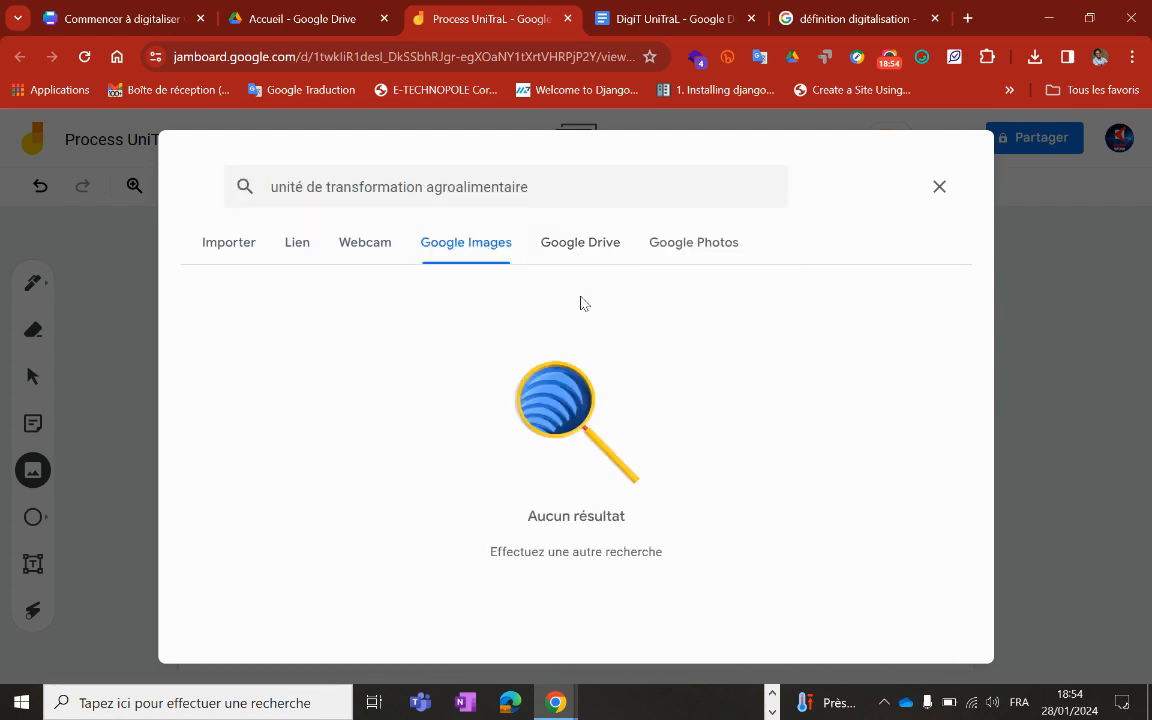
- Check Google Photos for pictures, then search Google Images for "usine agroalimentaire"
left_click(691, 248)
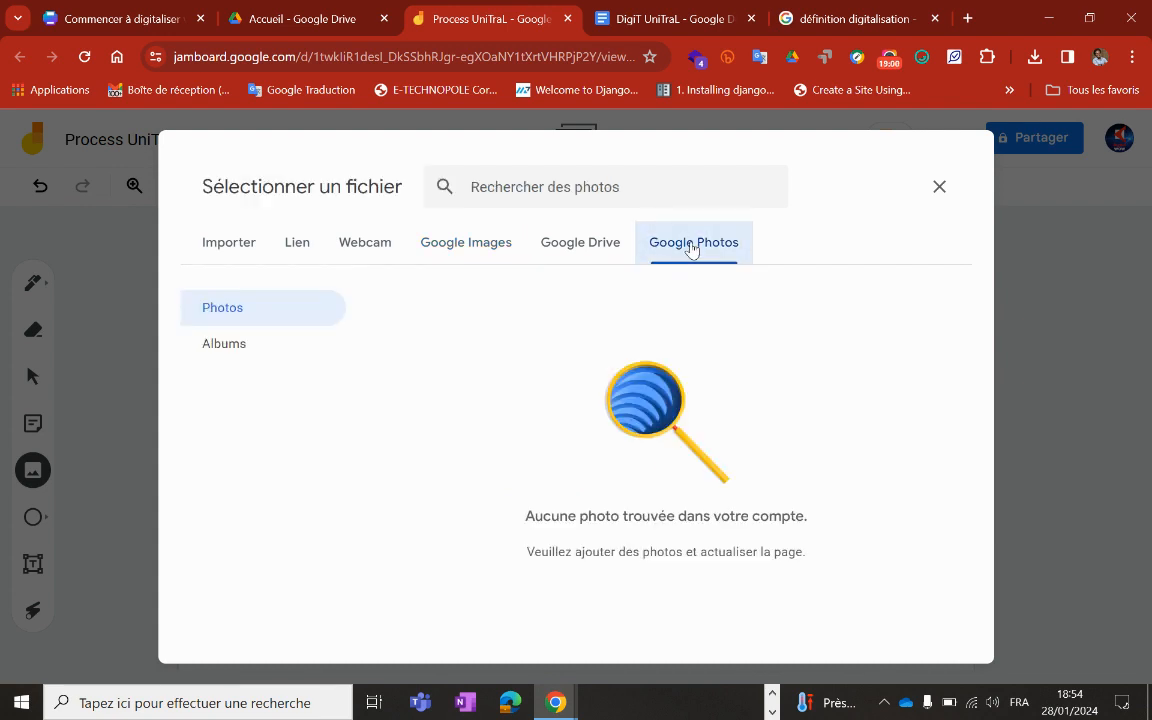
left_click(455, 252)
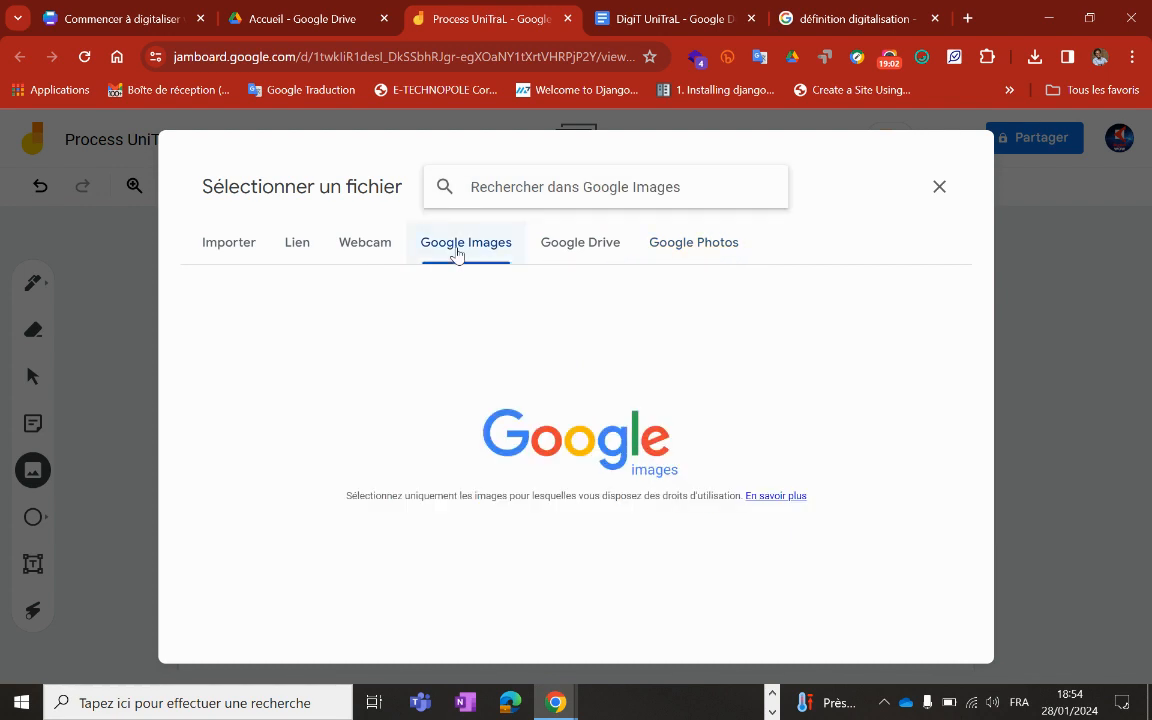
left_click(657, 473)
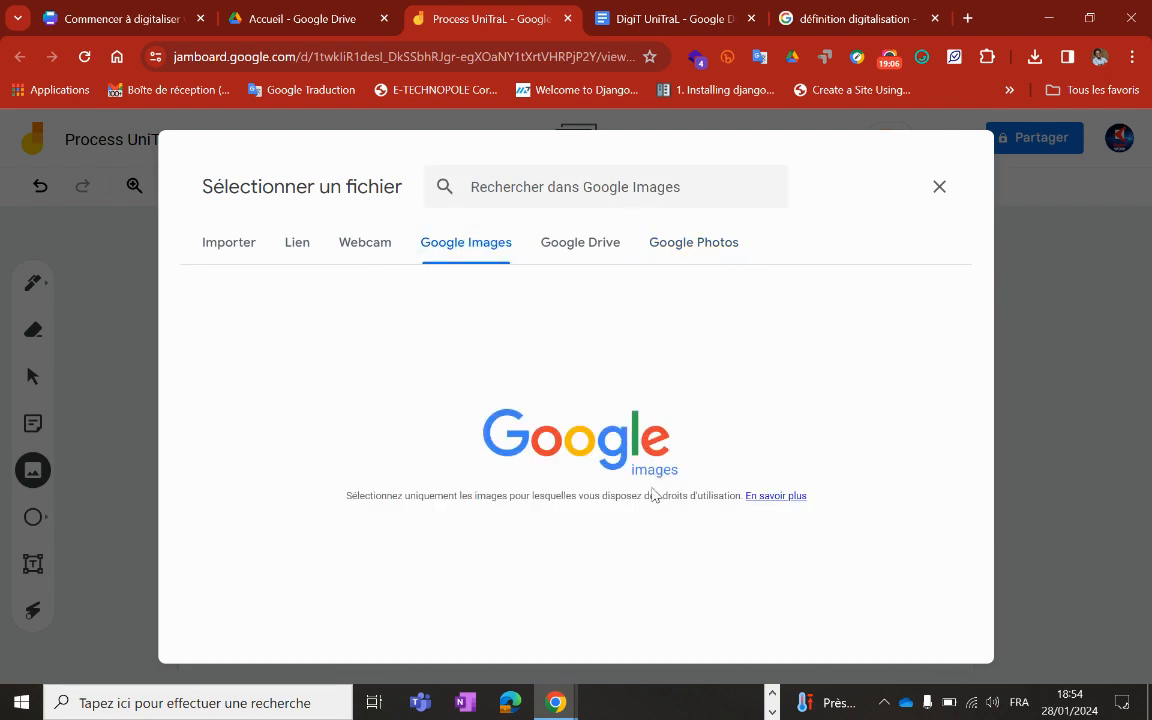
left_click(562, 187)
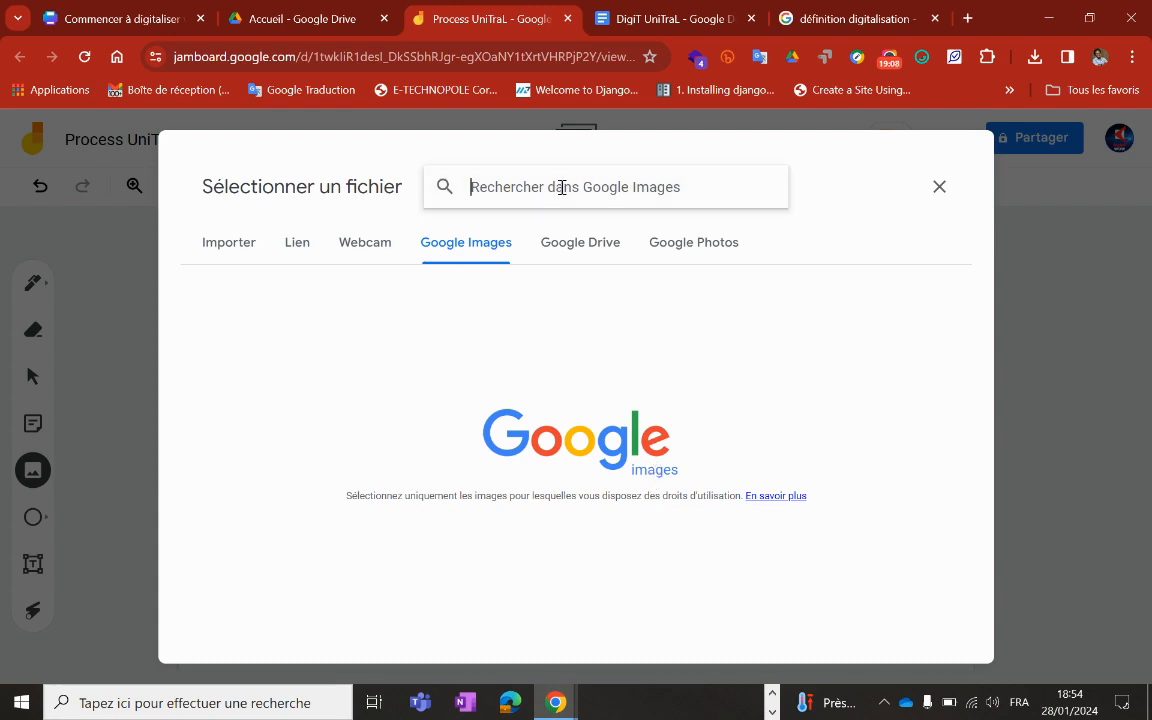
type("us")
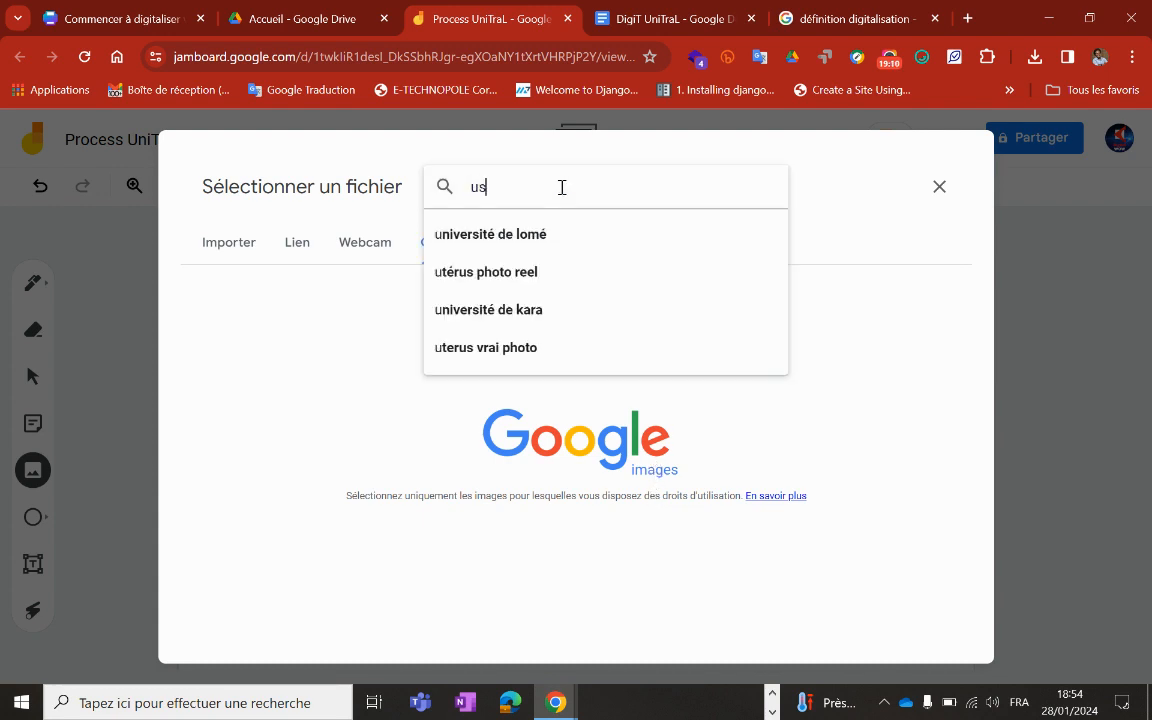
type("ine ag")
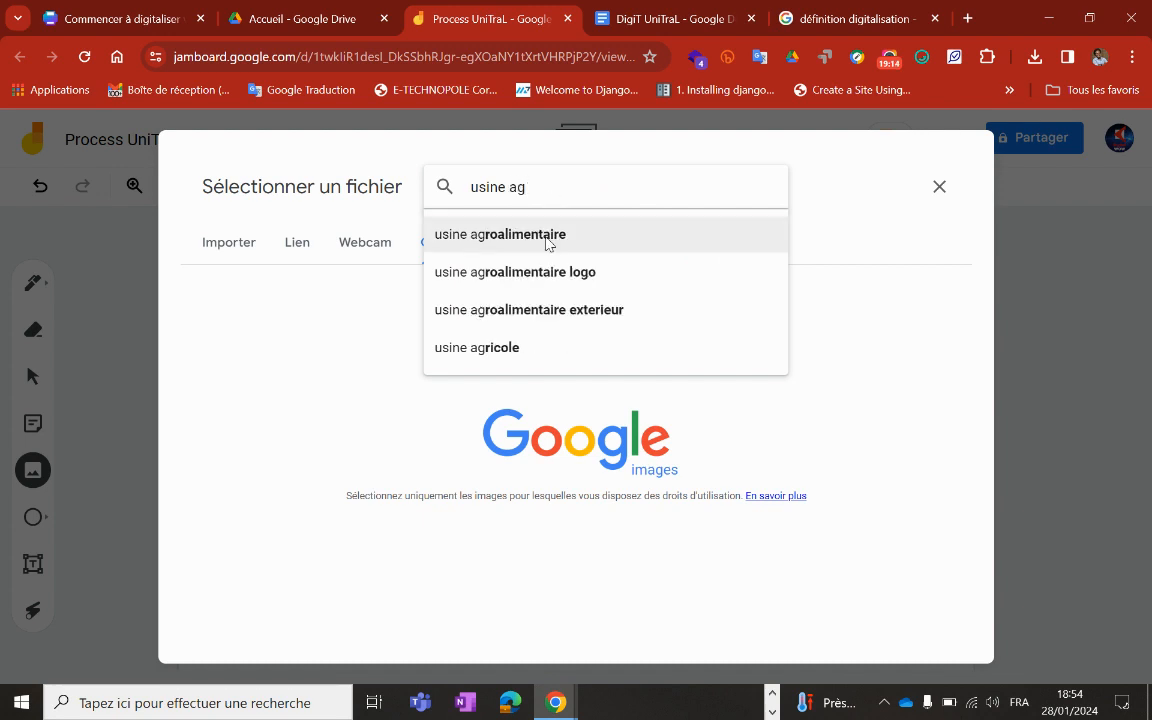
left_click(505, 234)
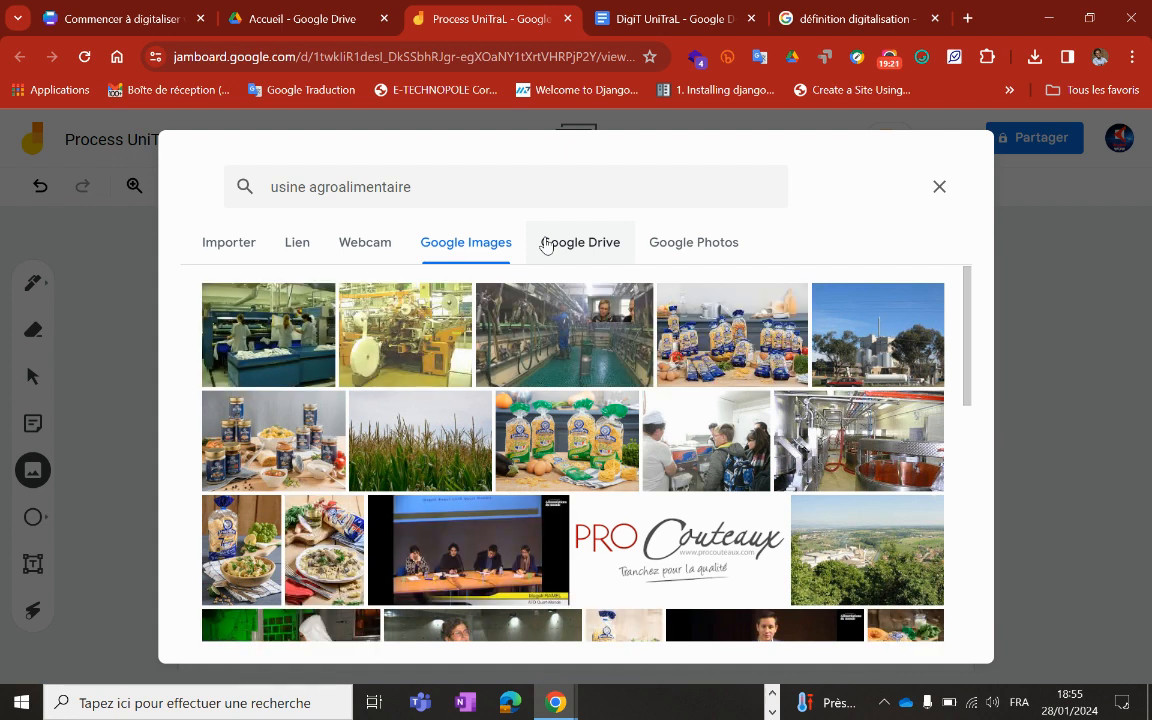
- Browse the "usine agroalimentaire" image results for a suitable picture of a processing plant
scroll(517, 392, "down", 2)
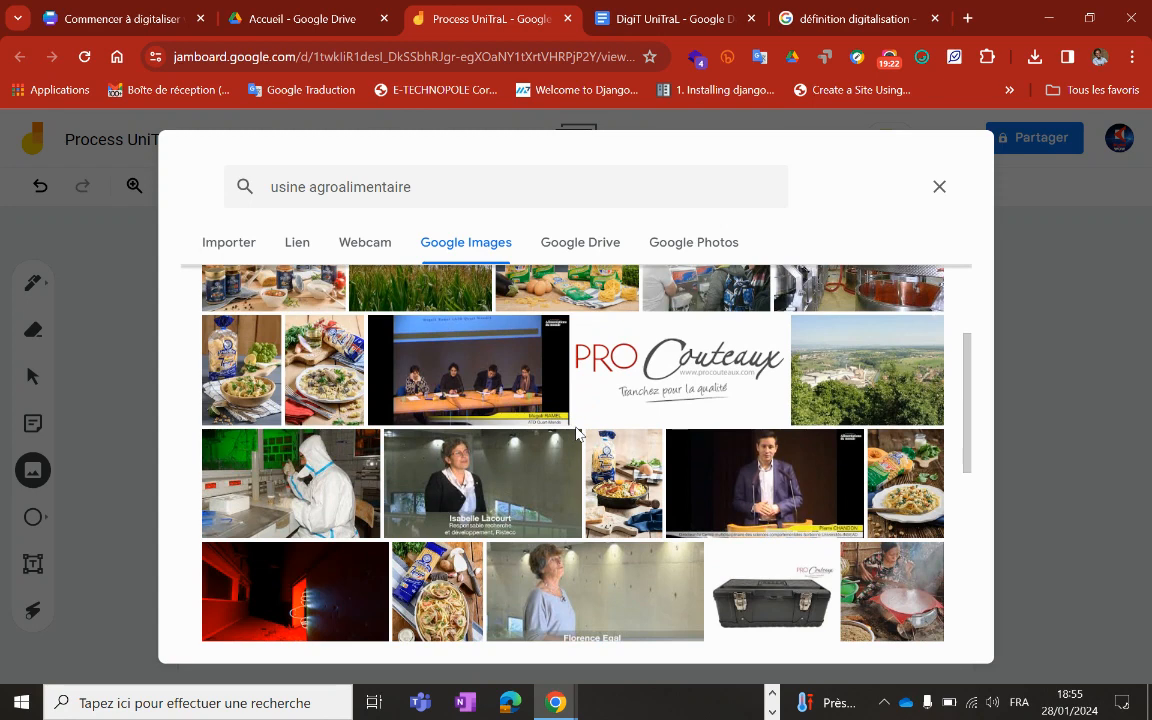
scroll(576, 432, "down", 3)
scroll(576, 432, "up", 5)
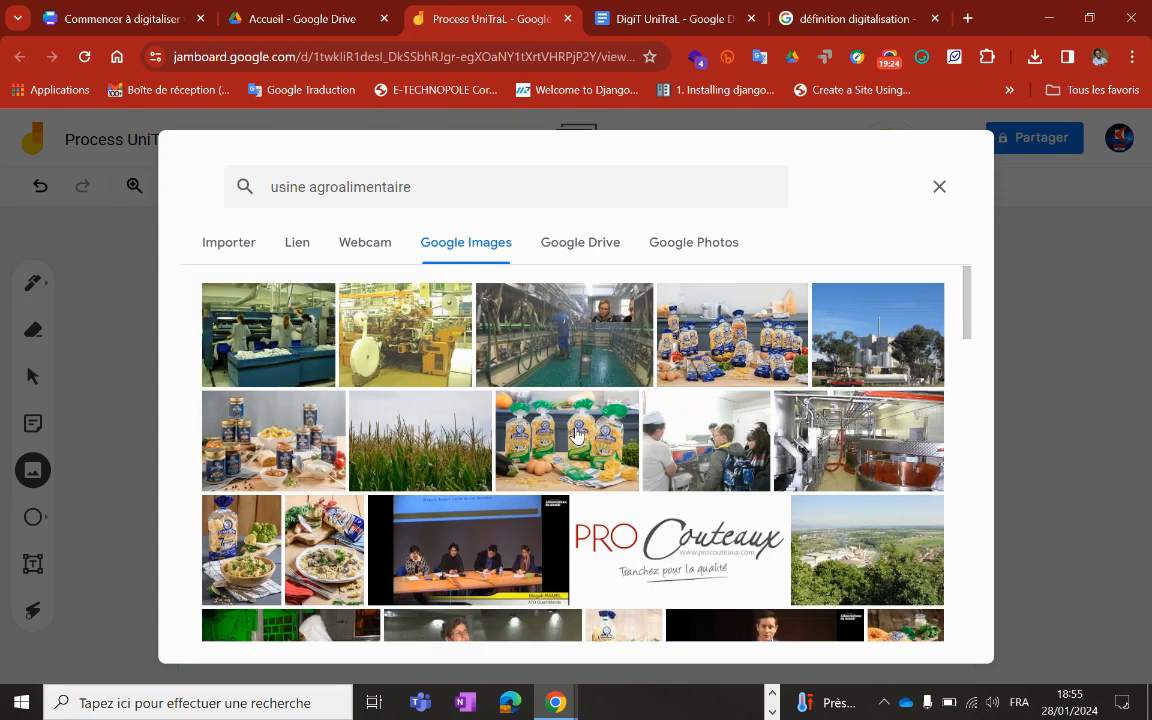
scroll(576, 432, "down", 4)
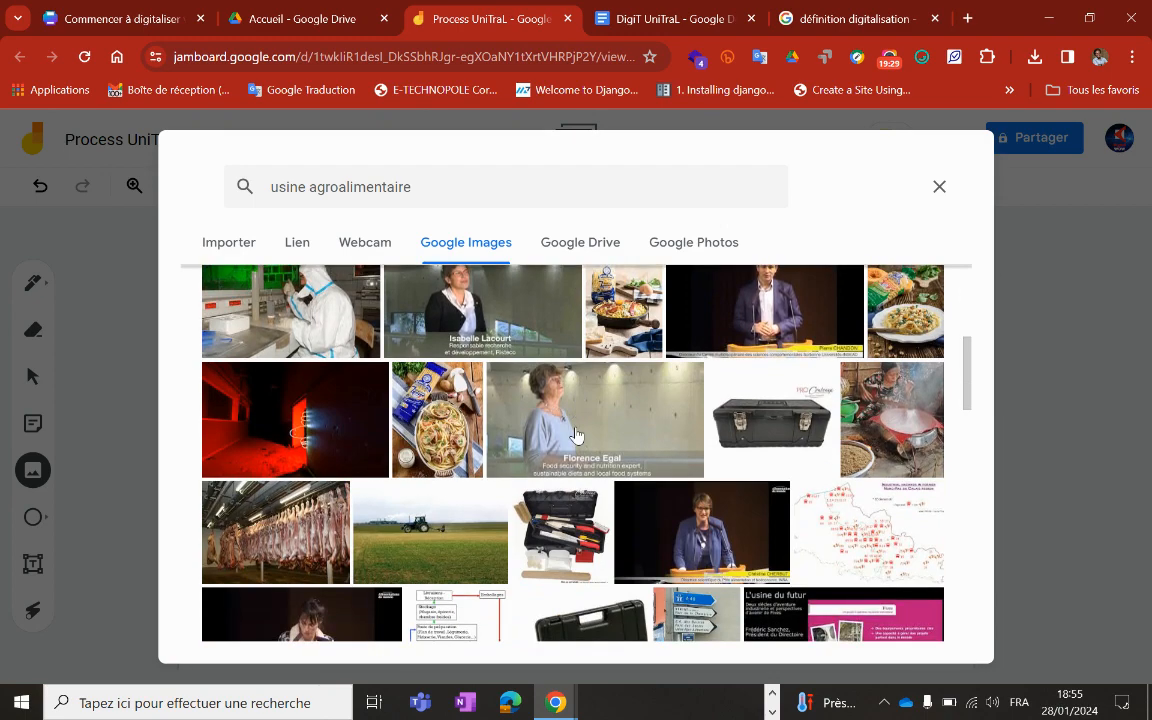
scroll(576, 435, "down", 4)
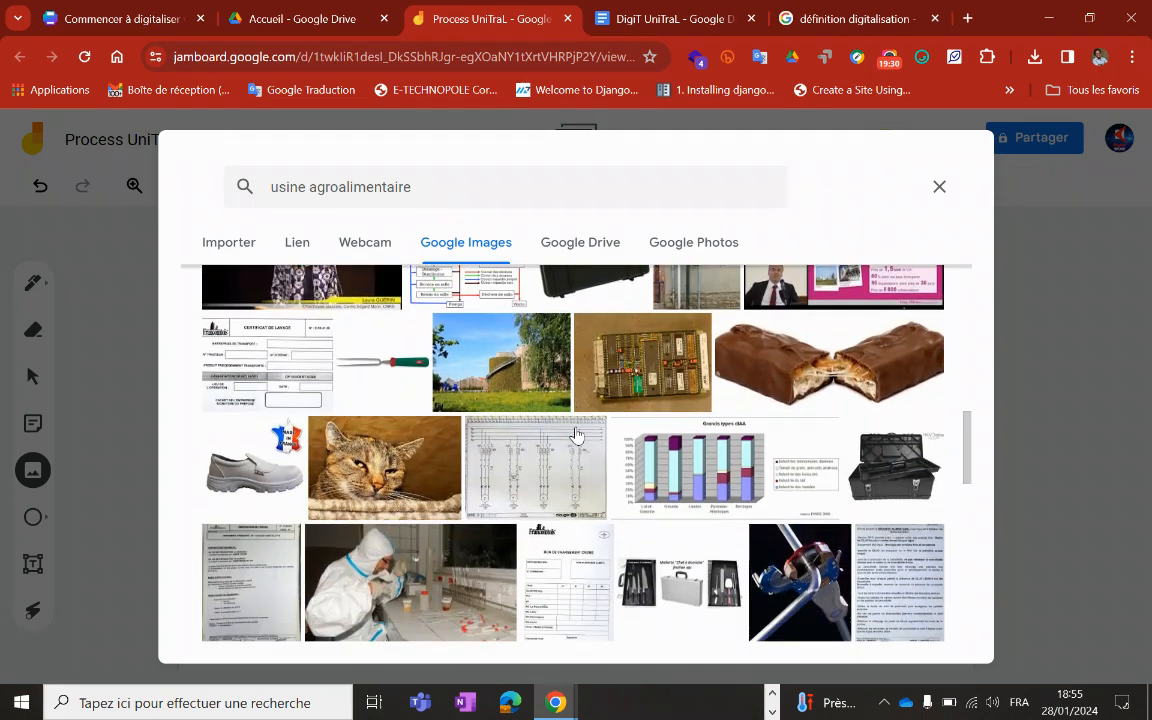
scroll(576, 434, "down", 7)
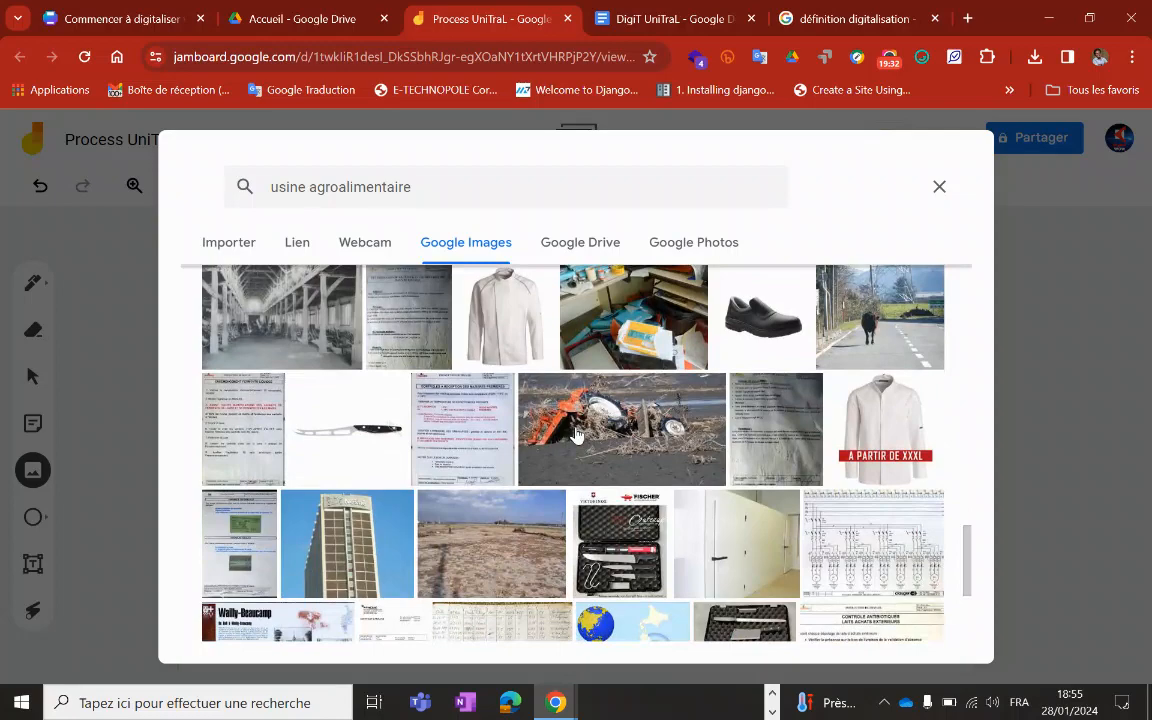
scroll(576, 434, "down", 6)
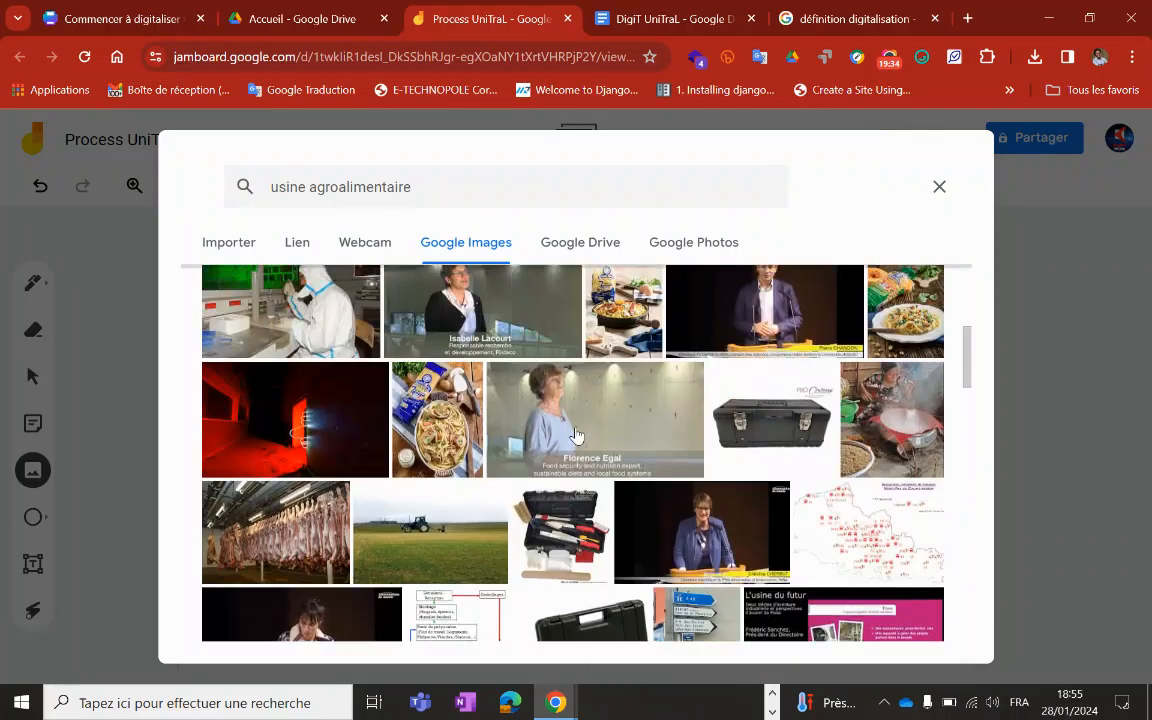
scroll(576, 435, "up", 4)
- Narrow the image search to "petite usine agroalimentaire"
left_click(512, 186)
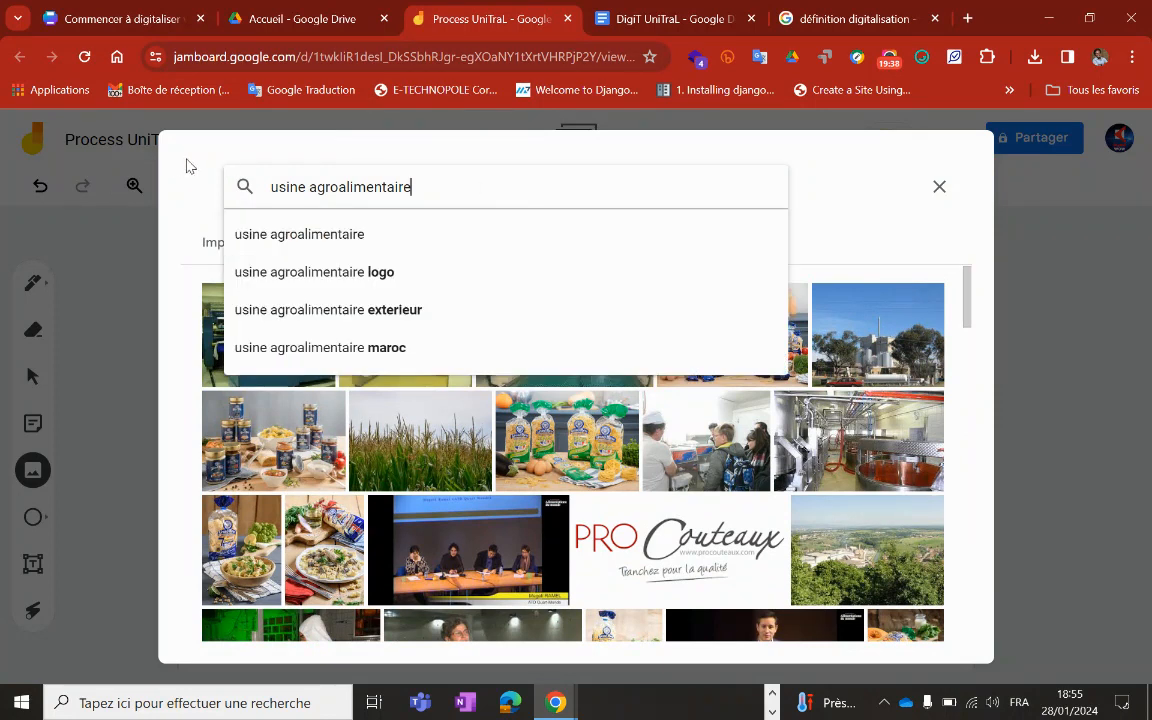
left_click(273, 189)
type("petite")
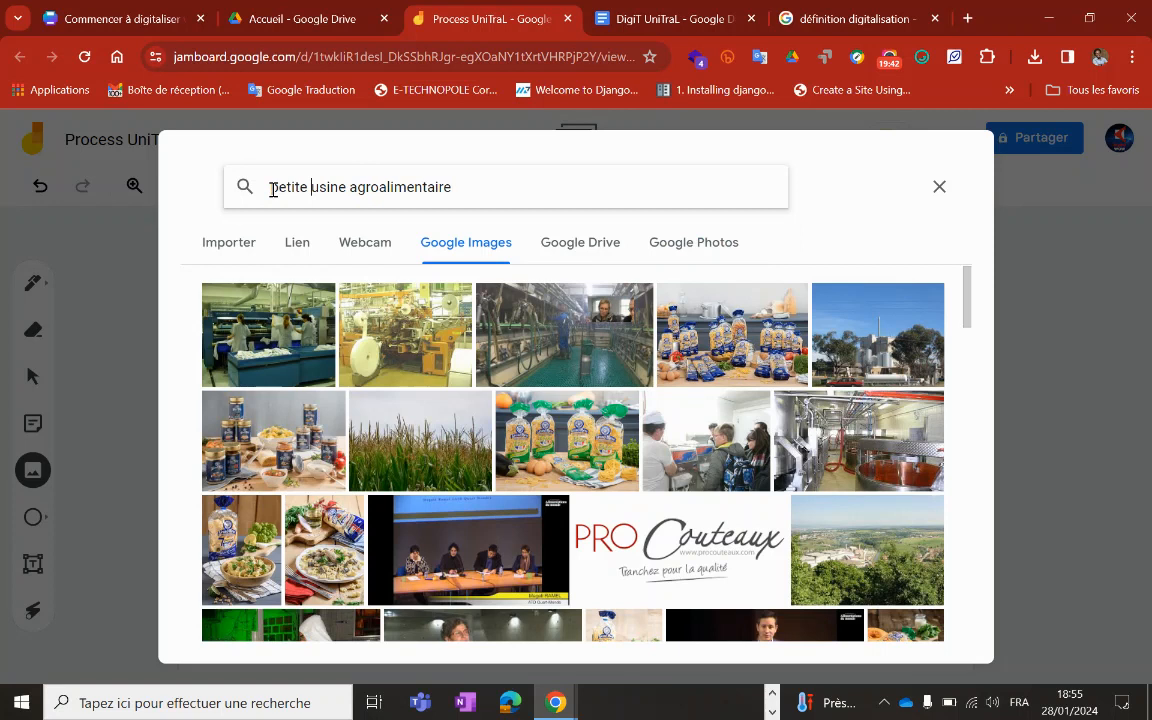
key("Return")
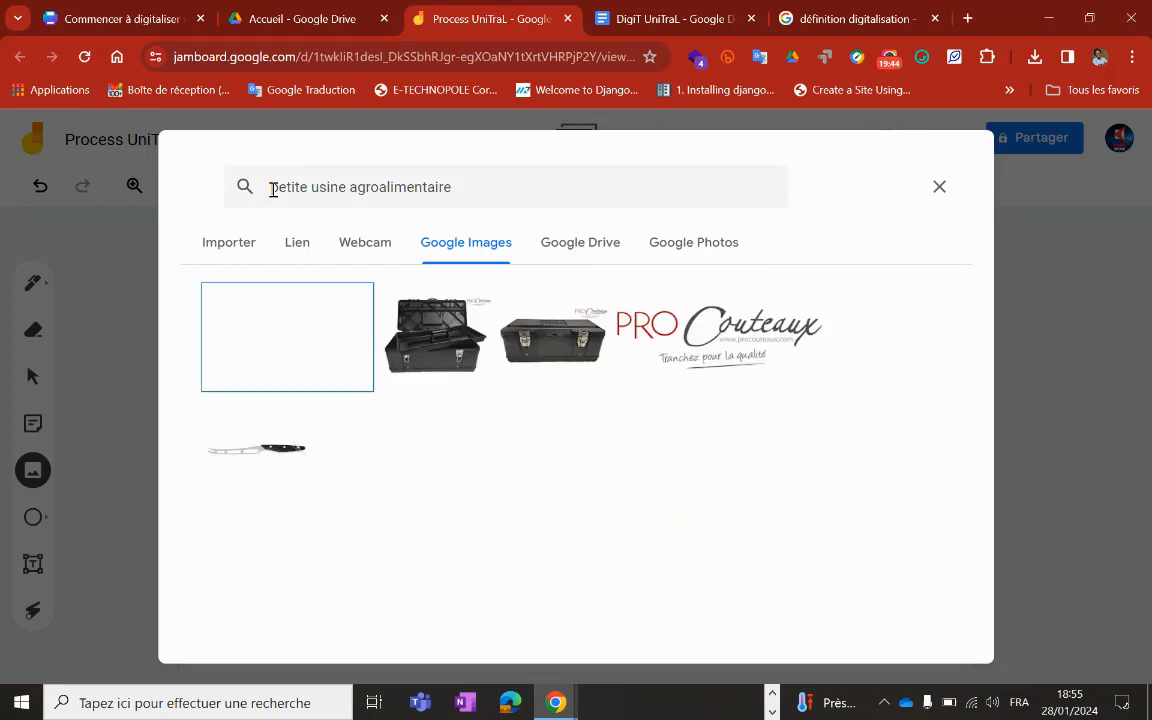
- Replace "usine" in the image search with "unité" to search for "petite unité agroalimentaire"
double_click(323, 187)
type("unité")
key("Return")
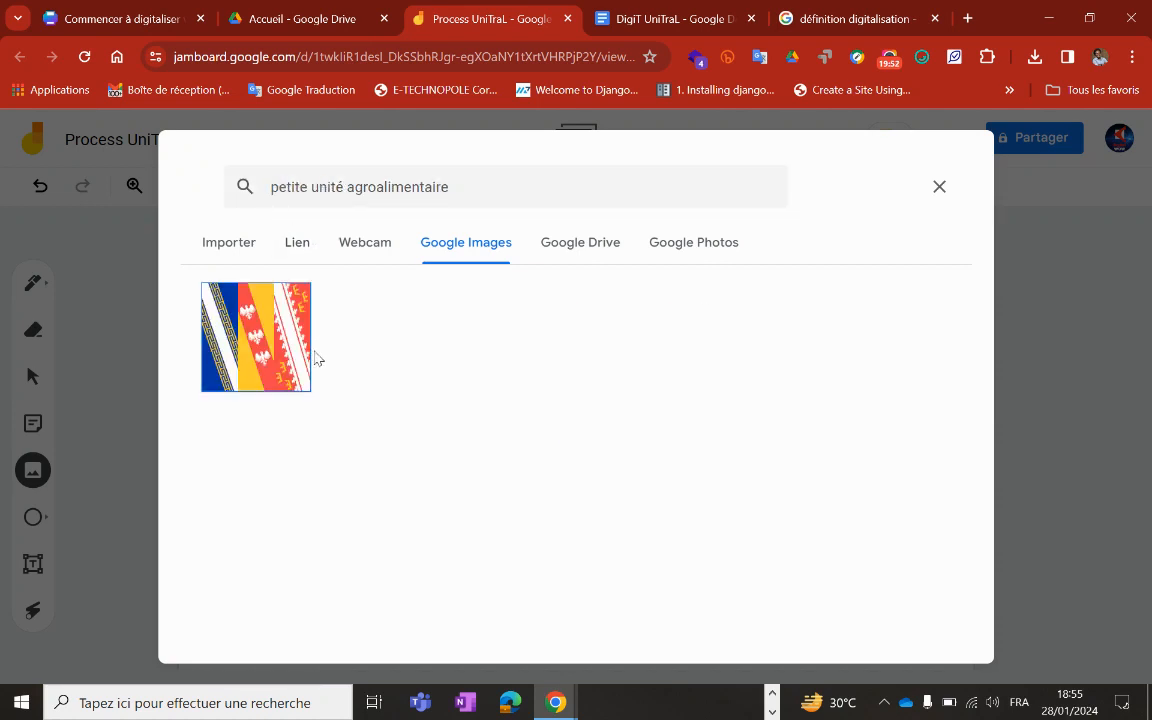
- Search Google Images for "unité agroalimentaire" and insert the photo of the blue-framed Pieralisi processing machinery
double_click(283, 187)
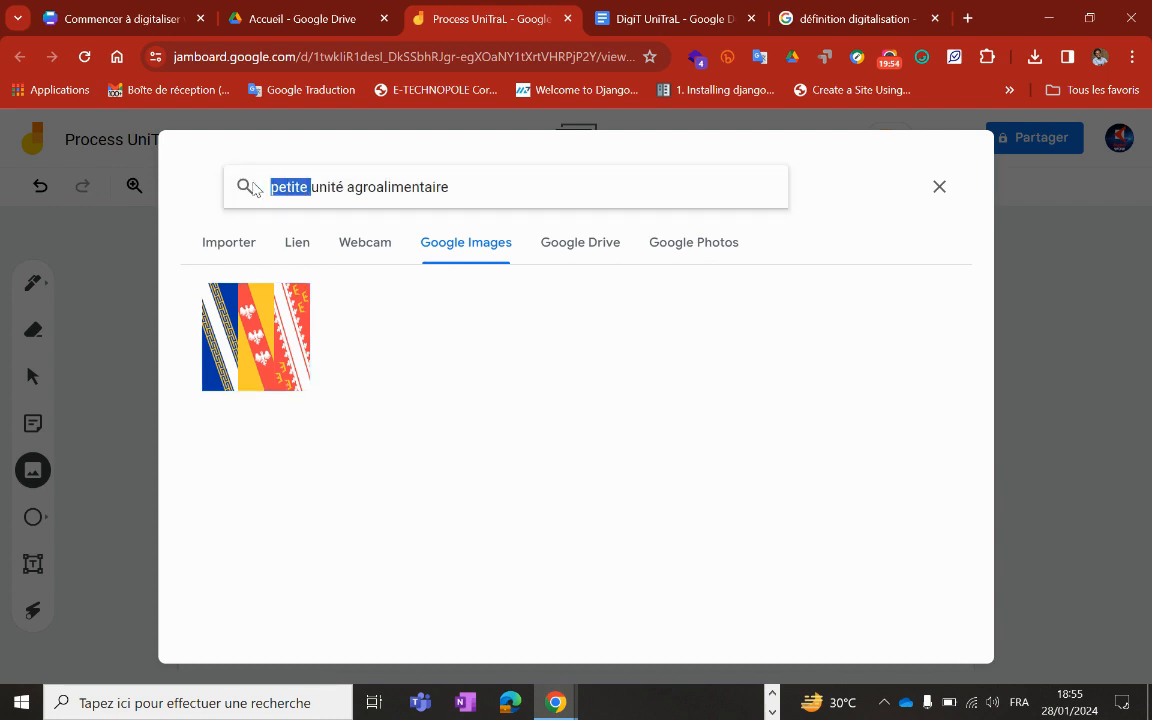
key("BackSpace")
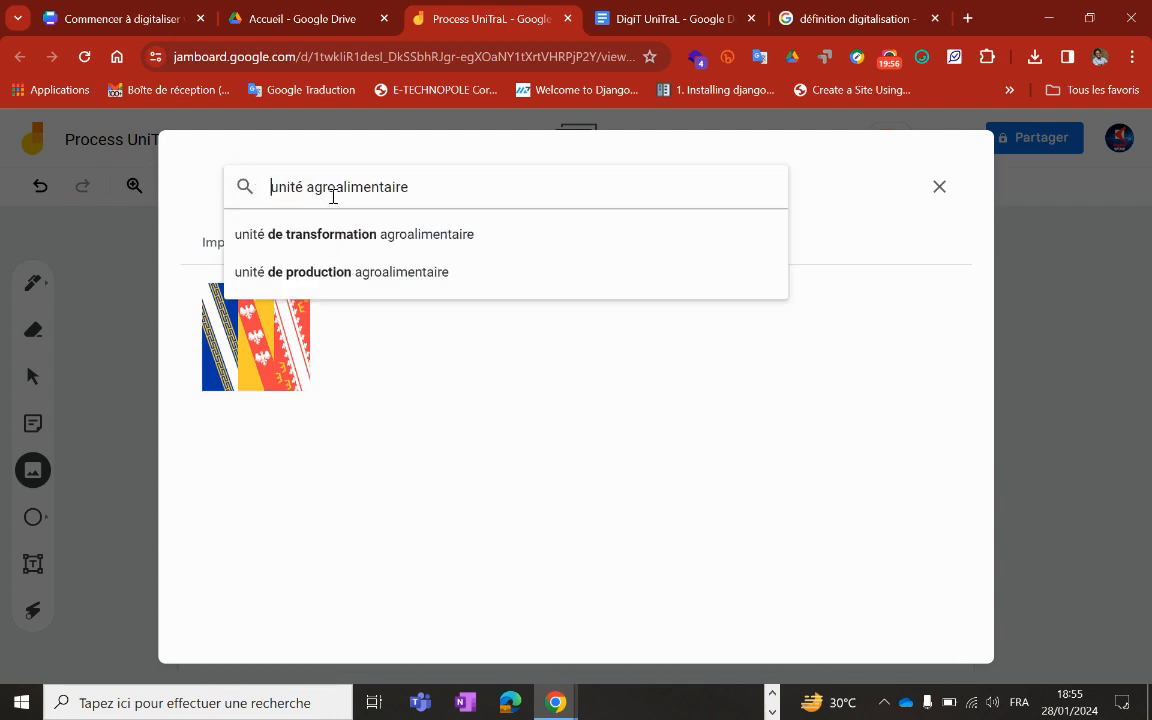
left_click(439, 194)
key("Return")
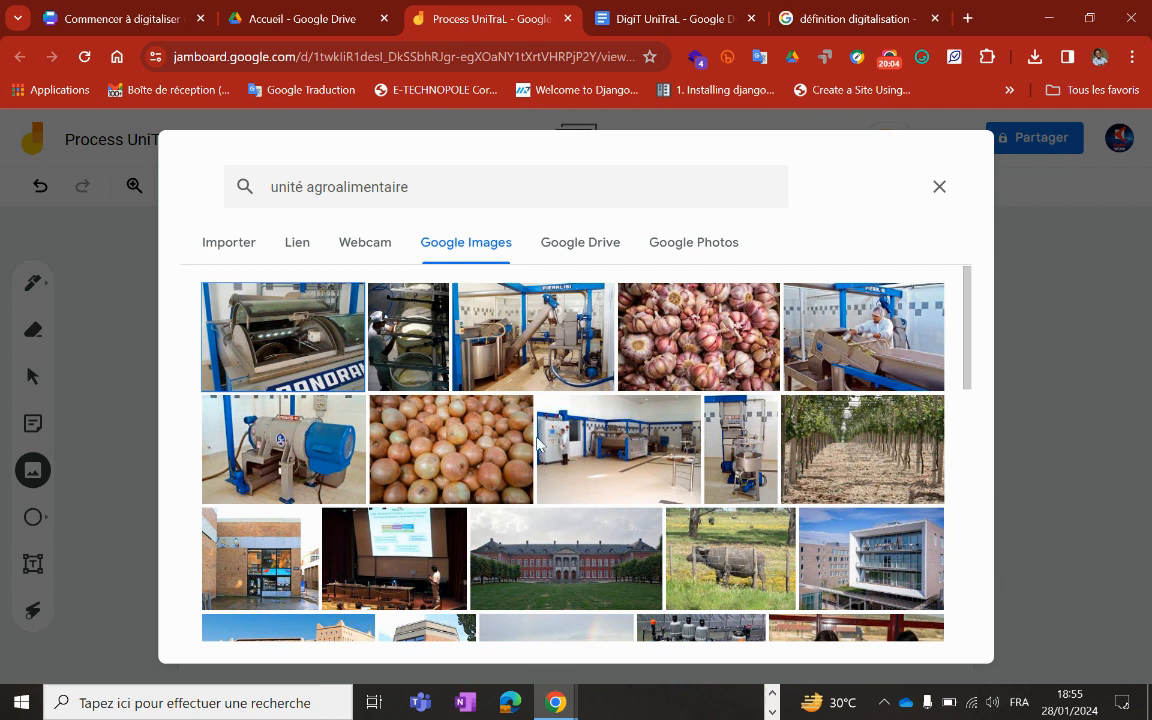
left_click(527, 318)
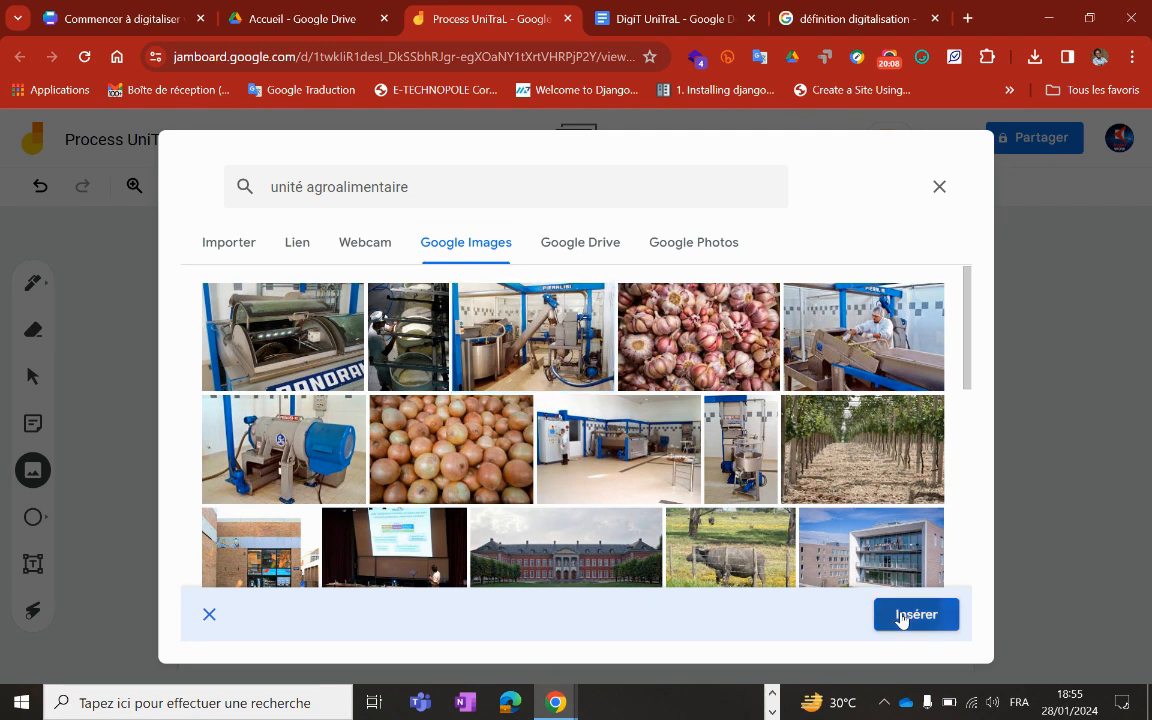
left_click(900, 615)
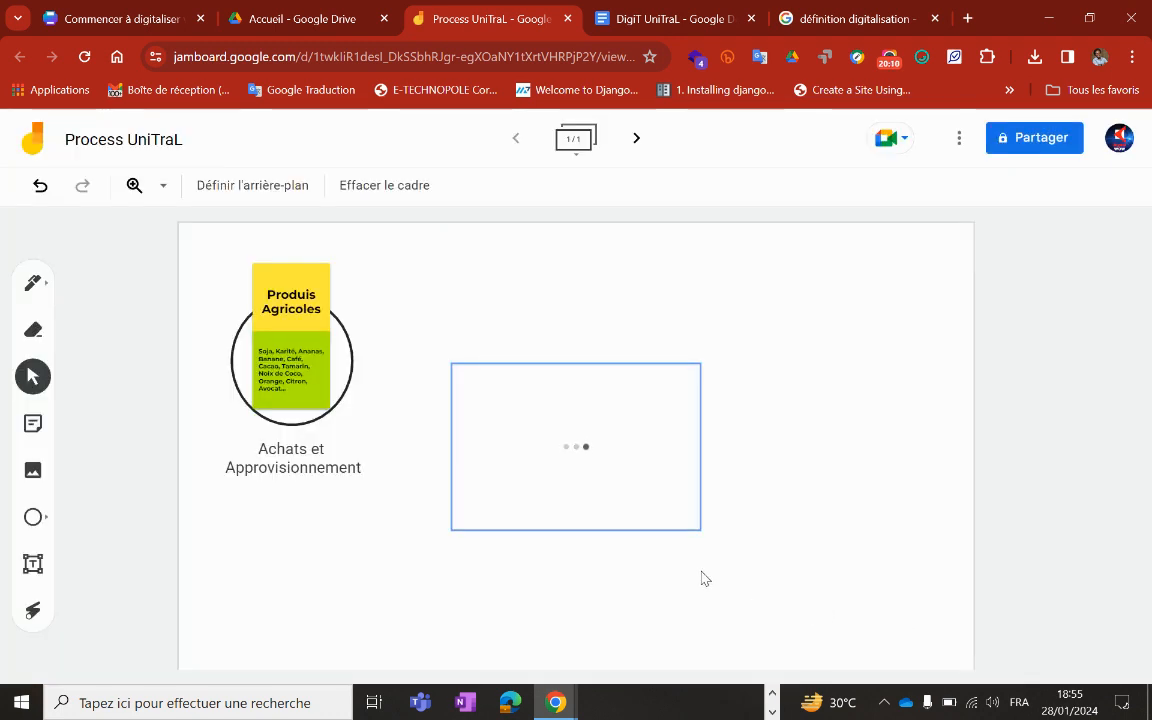
- Position the machinery photo to the right of the "Achats et Approvisionnement" circle, level with it, and deselect it
left_click(573, 484)
left_click_drag(571, 465, 549, 389)
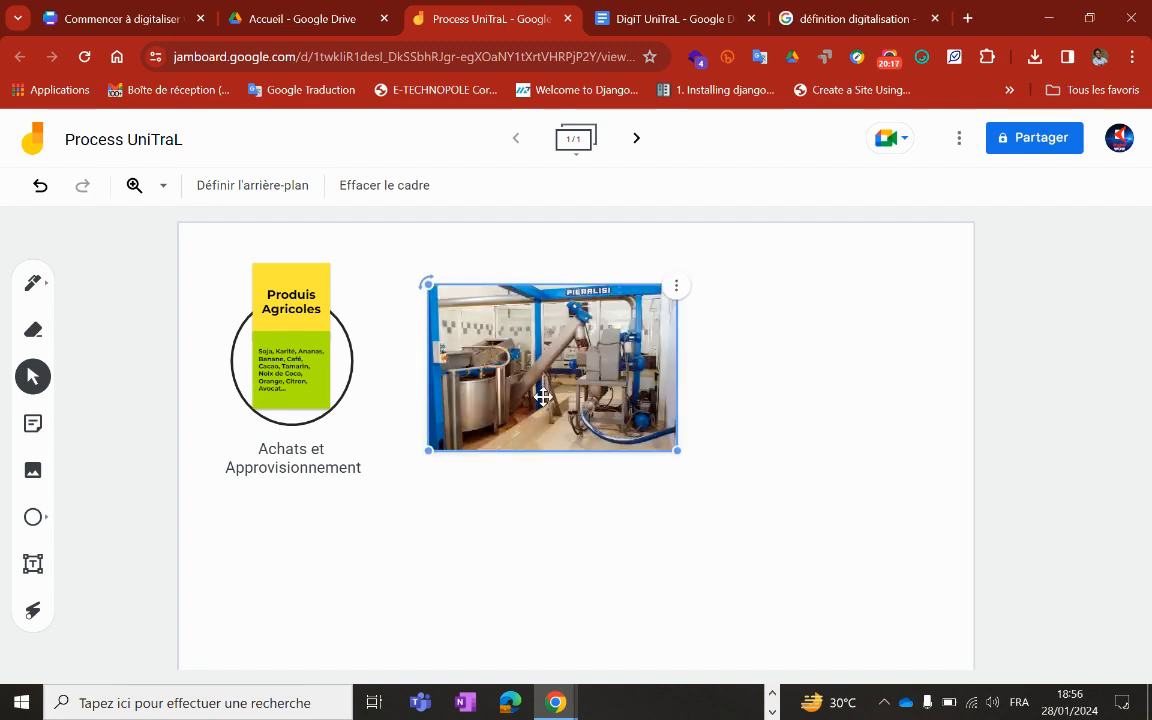
mouse_move(542, 396)
left_mouse_down()
mouse_move(533, 360)
mouse_move(541, 396)
mouse_move(560, 406)
left_mouse_up()
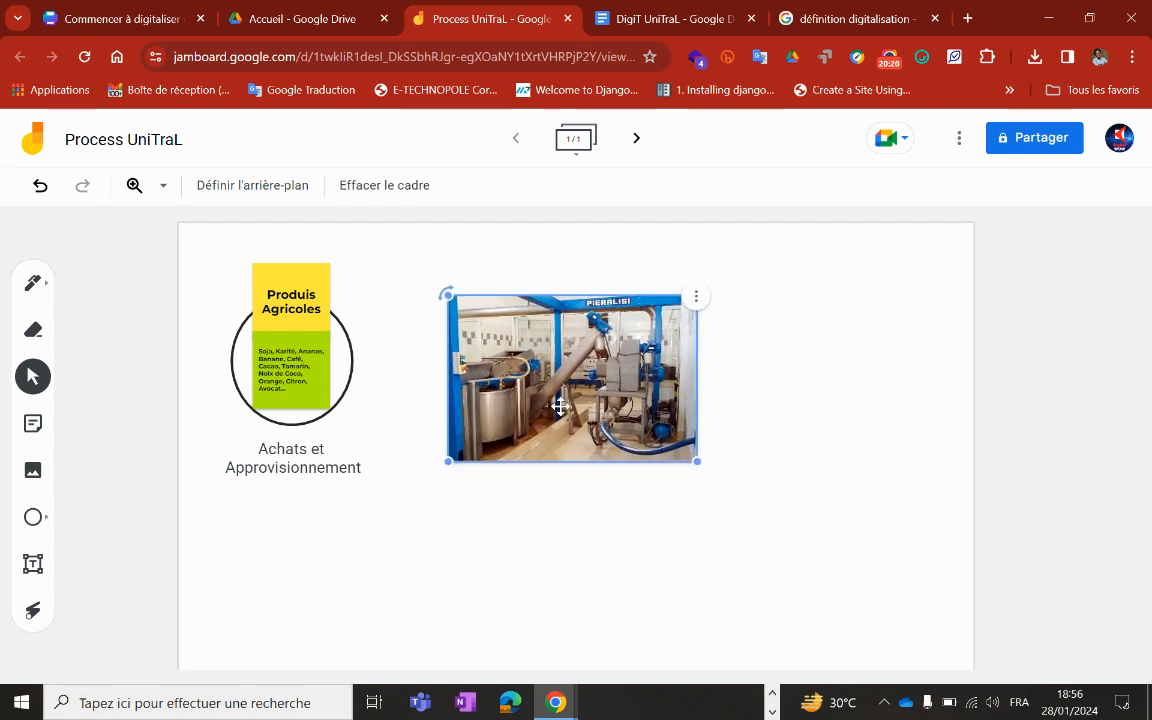
left_click(540, 547)
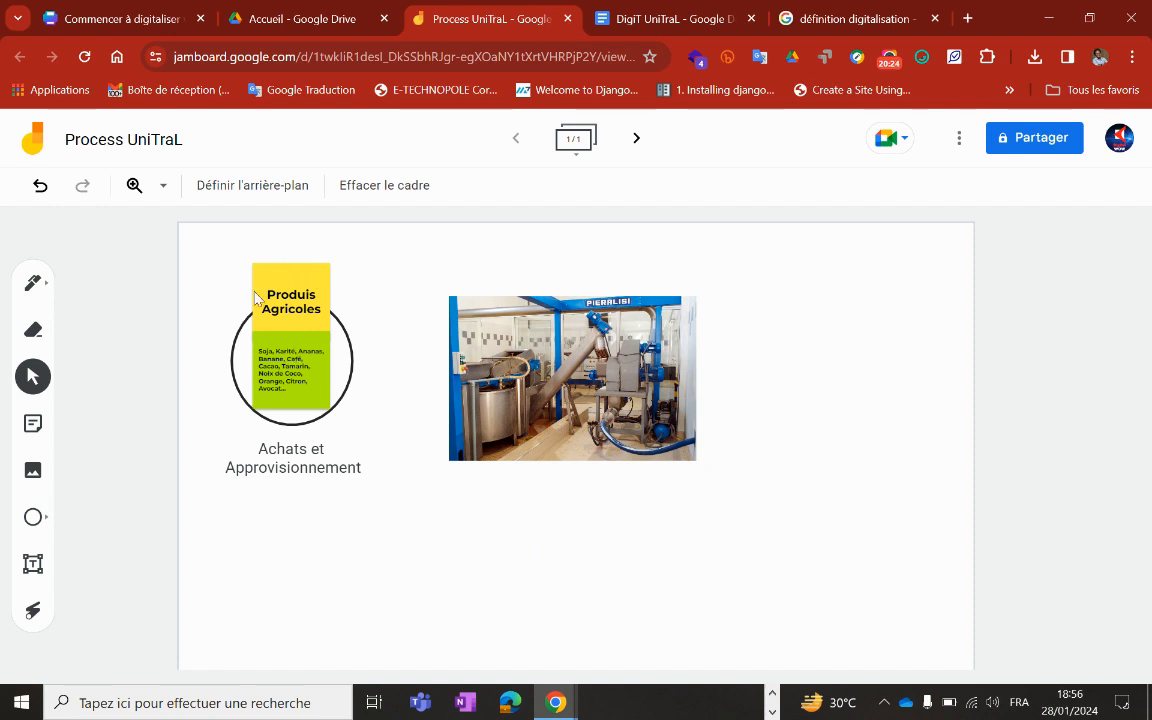
- Correct the text of the yellow sticky note to "Produits Agricoles" and save it
double_click(318, 313)
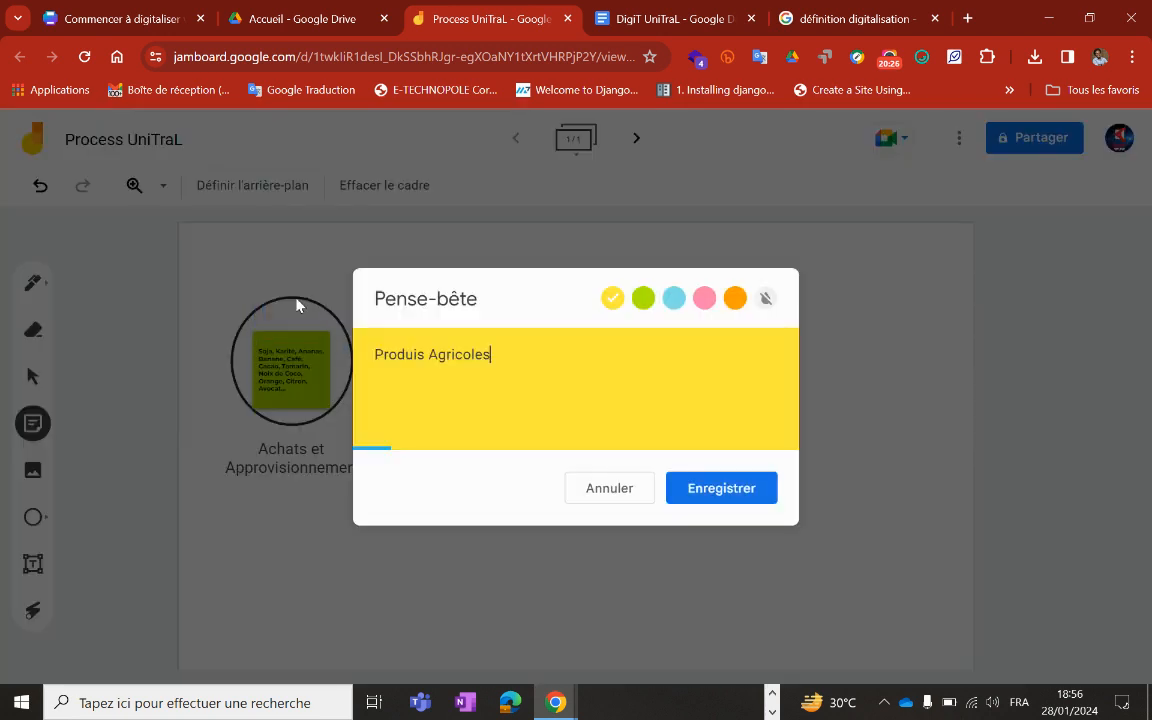
left_click(420, 354)
type("s")
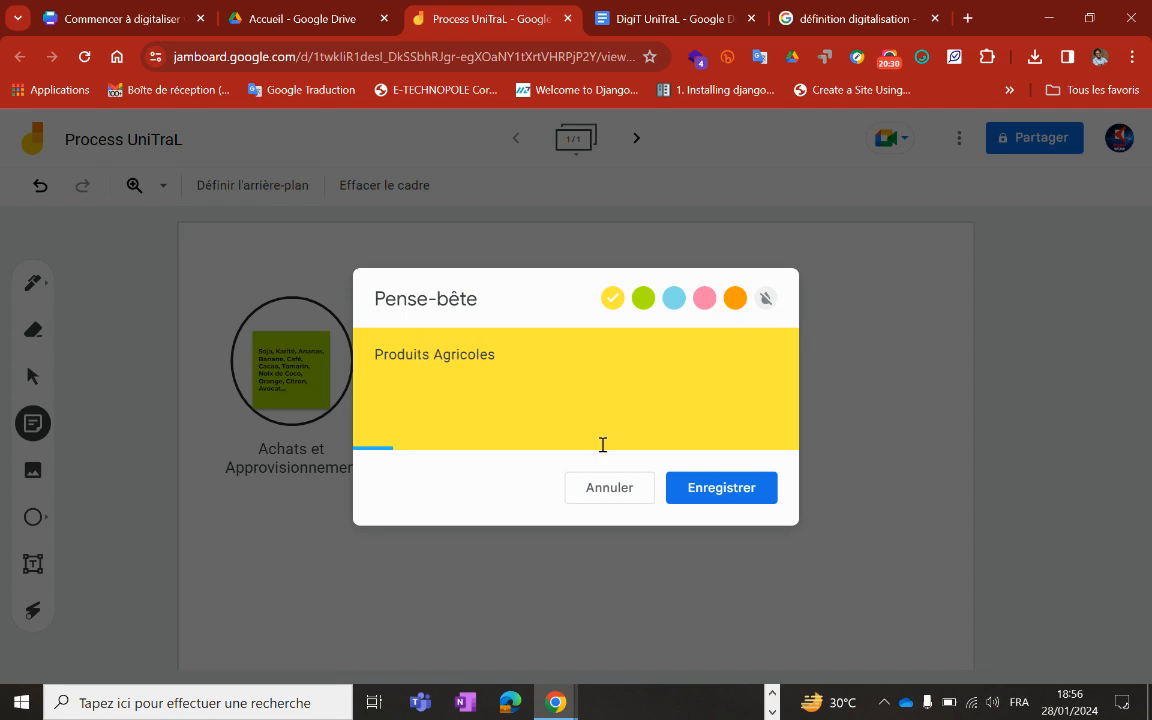
left_click(737, 493)
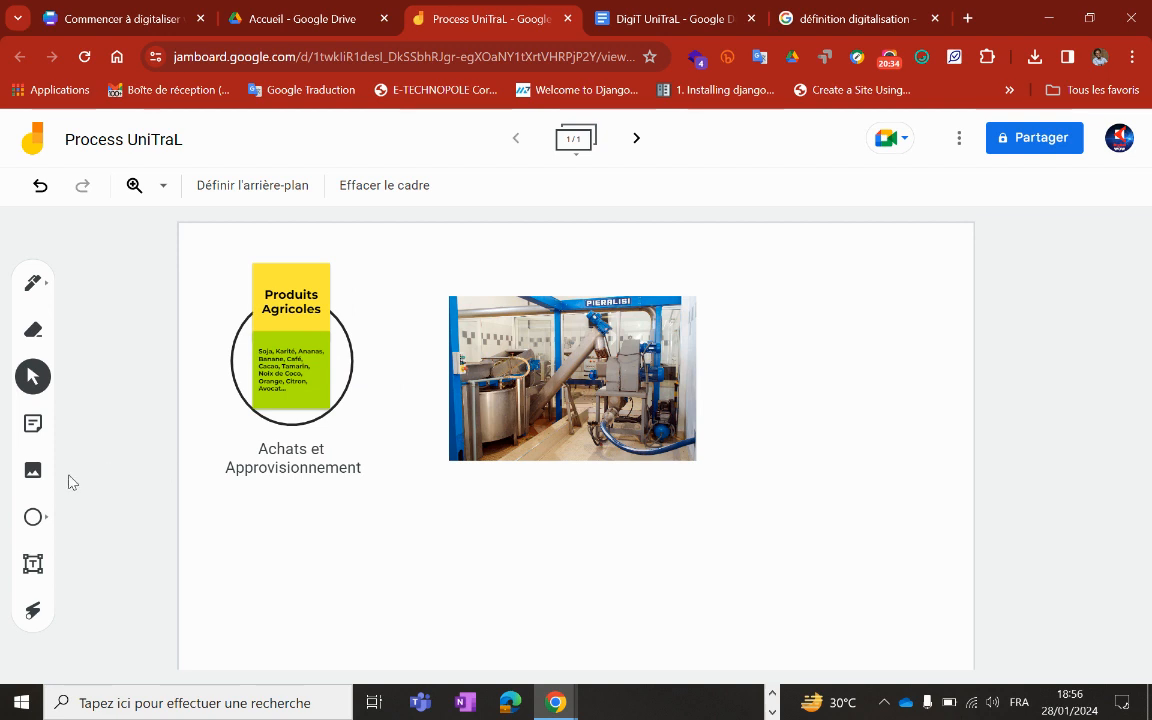
- Add a text box below the machinery photo and start its caption with "Unité de"
left_click(33, 563)
left_click(524, 489)
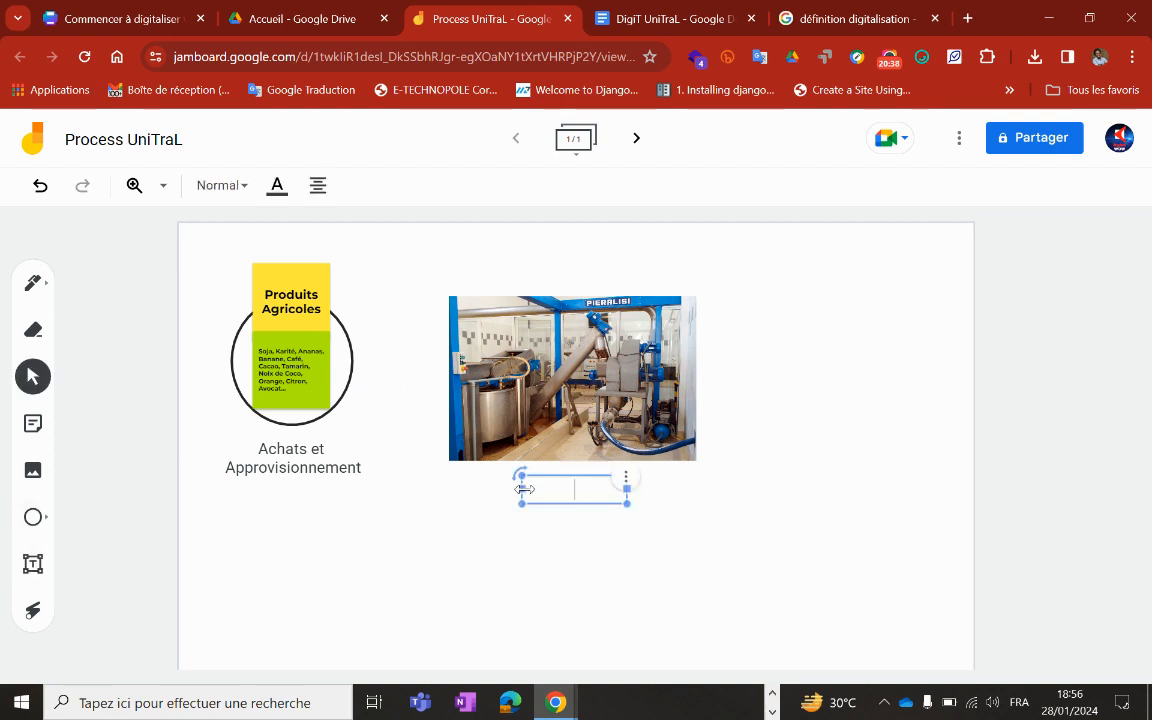
type("Unit")
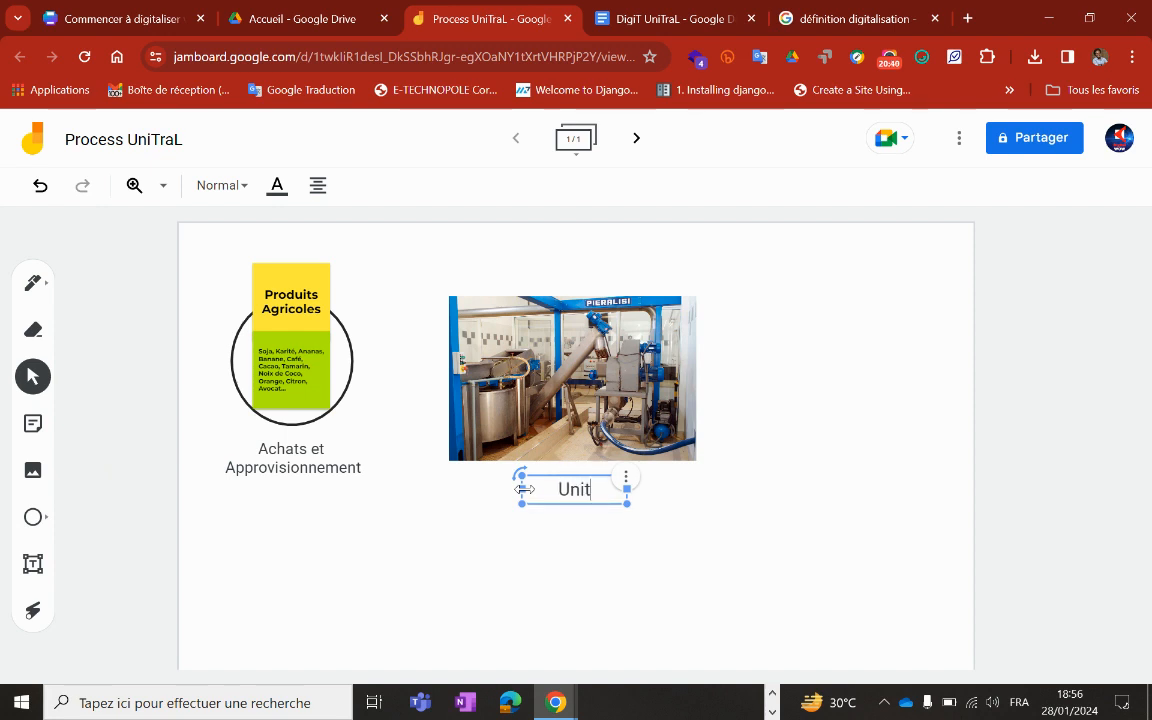
type("é de")
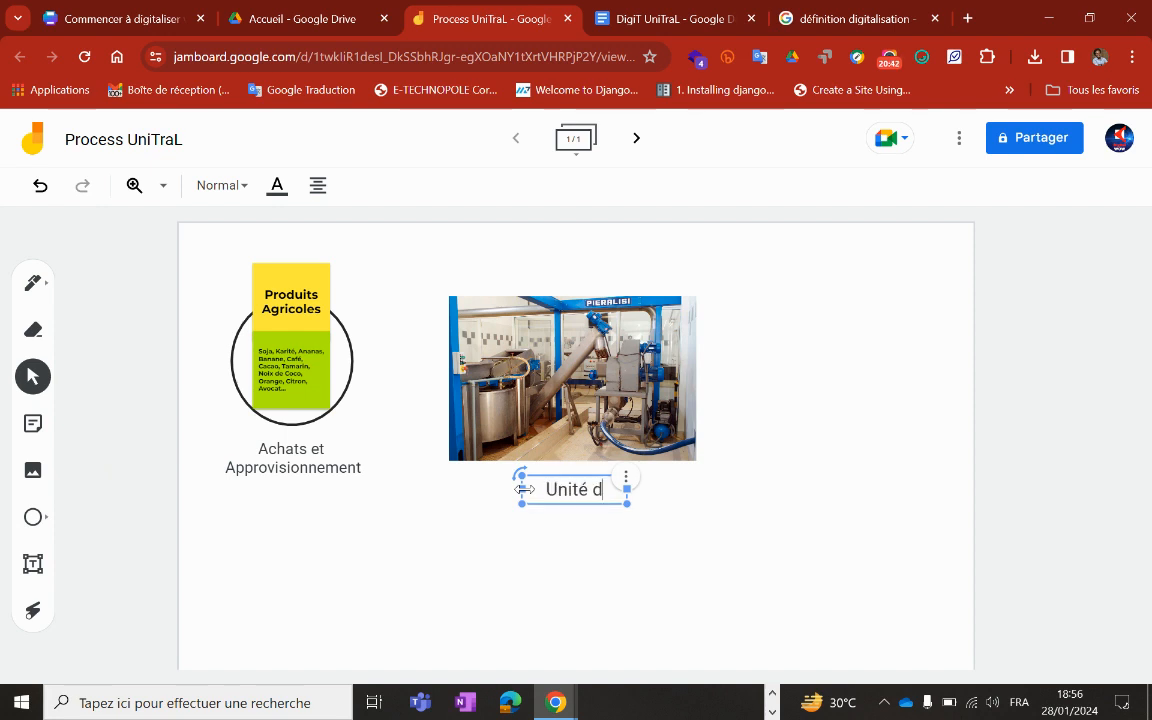
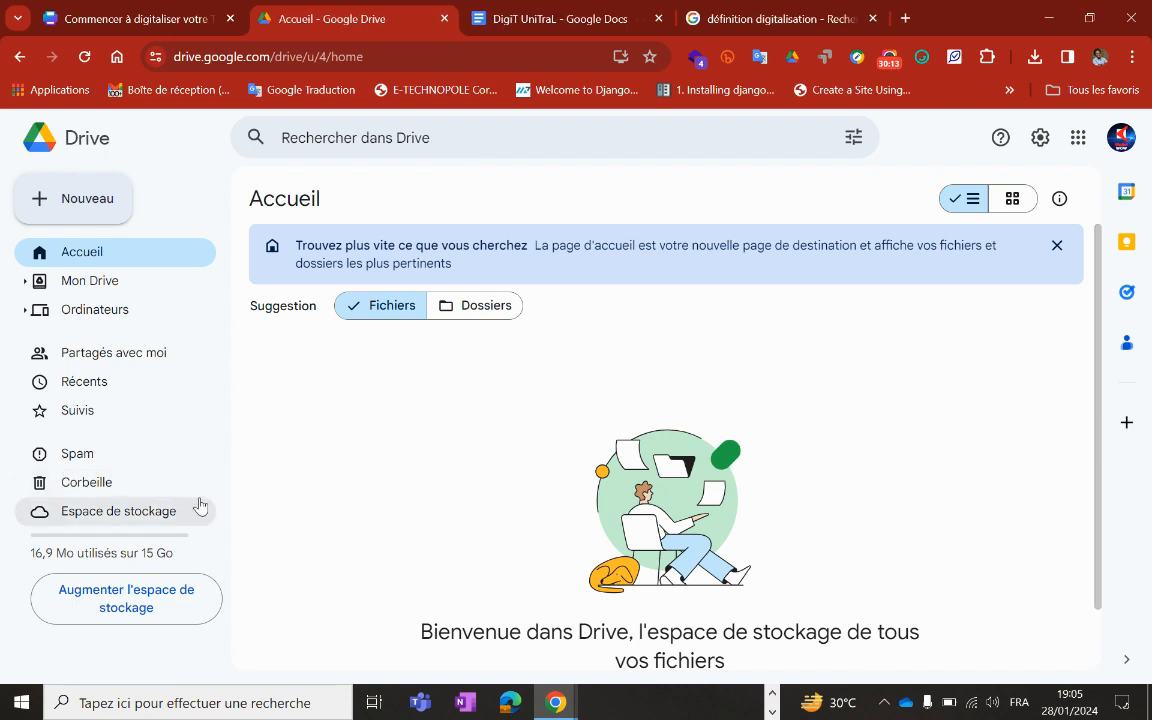
- Refresh the Drive home page, switch to the DigiT UniTraL document and review the digitalisation definition, highlighting "outils du digital"
left_click(86, 62)
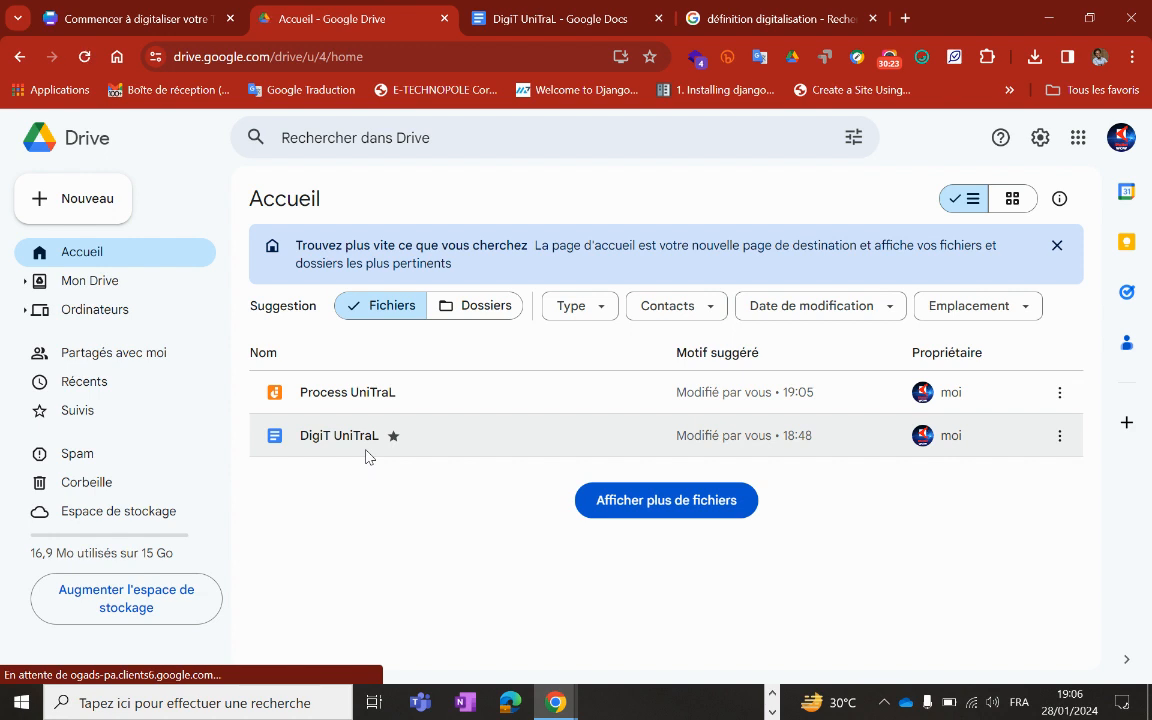
left_click(524, 18)
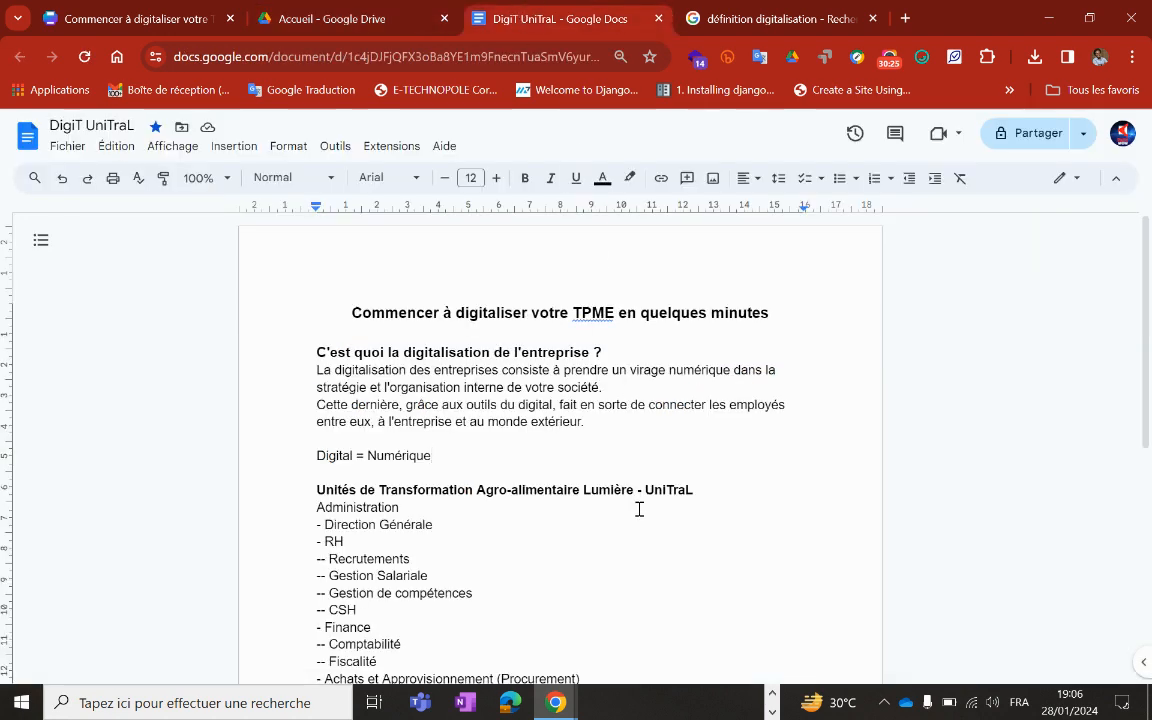
scroll(638, 507, "down", 5)
scroll(639, 511, "up", 5)
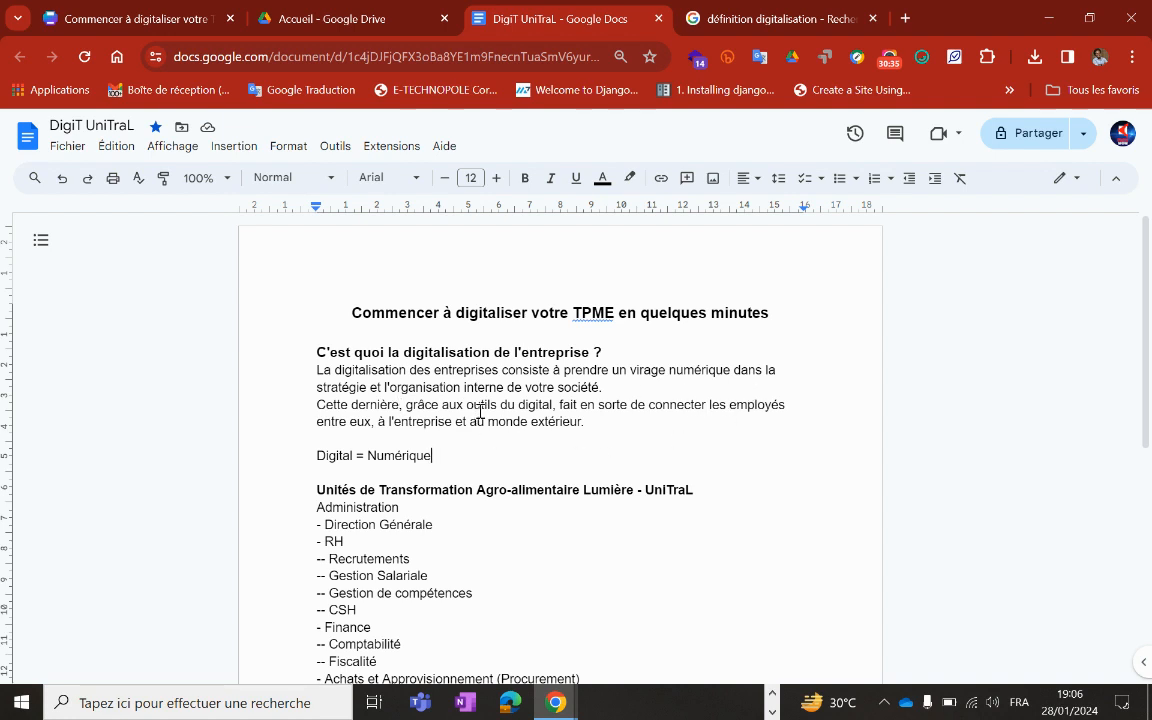
left_click_drag(551, 405, 469, 407)
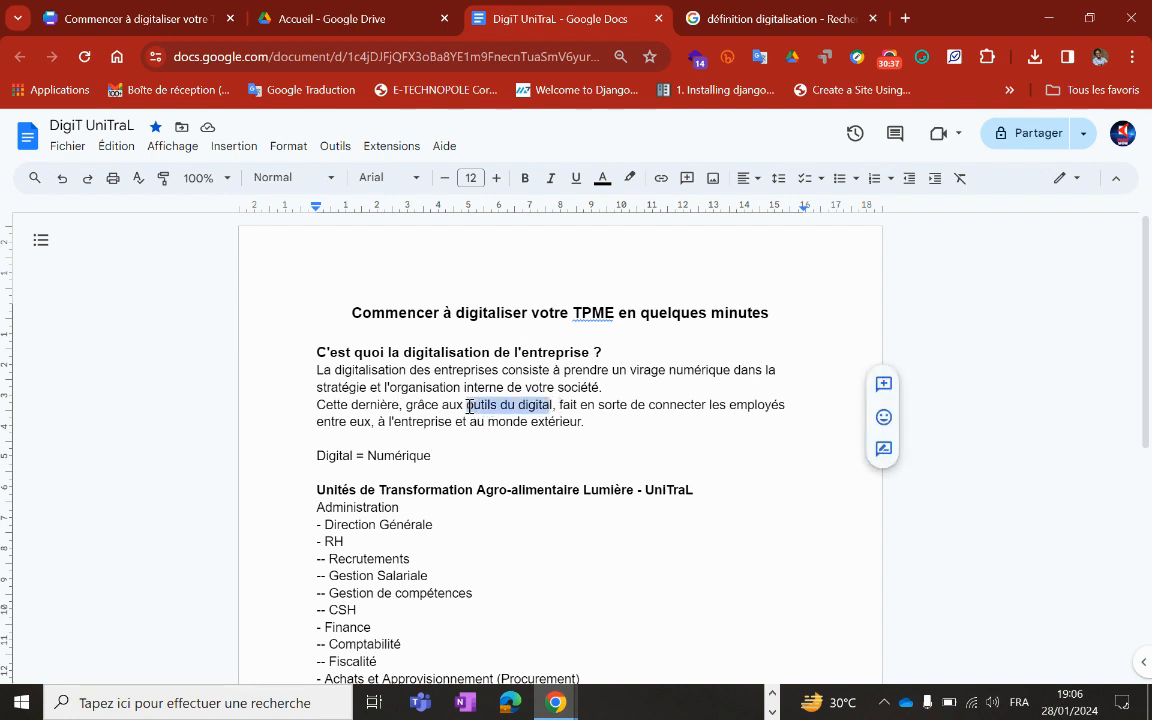
left_click(553, 405)
left_click_drag(553, 405, 467, 406)
left_click(674, 378)
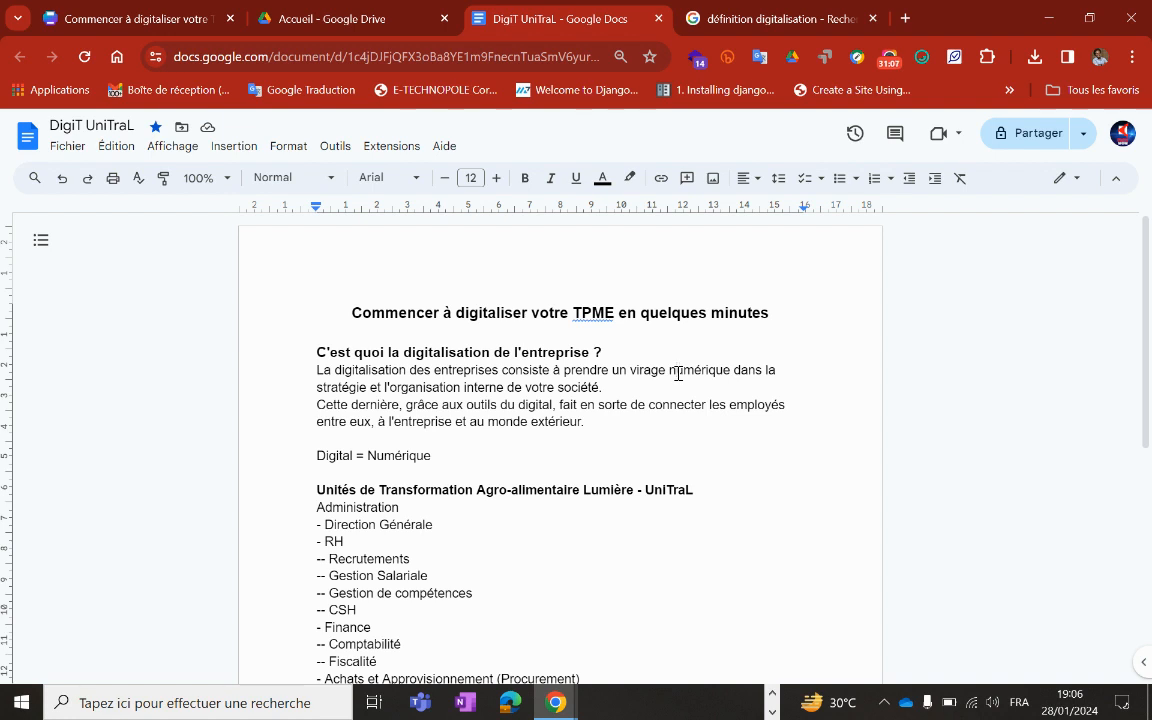
- Add the line "Process UniTraL" below "Digital = Numérique", separated by one blank line
left_click(485, 456)
key("Return")
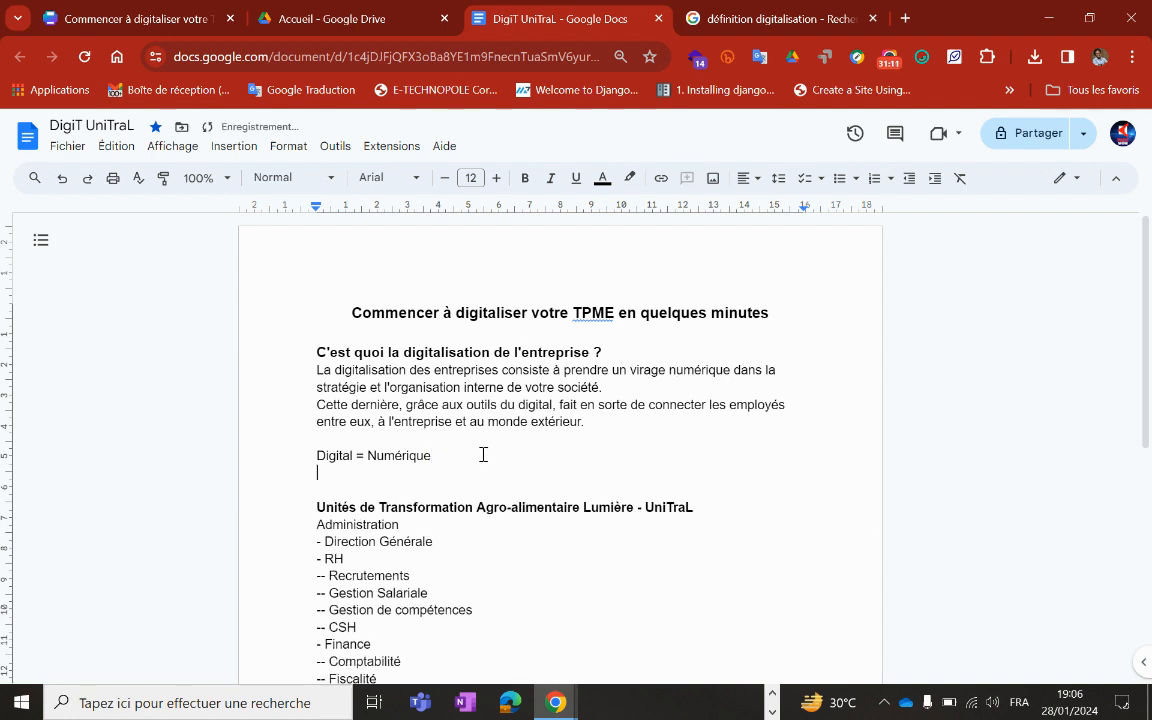
key("Return")
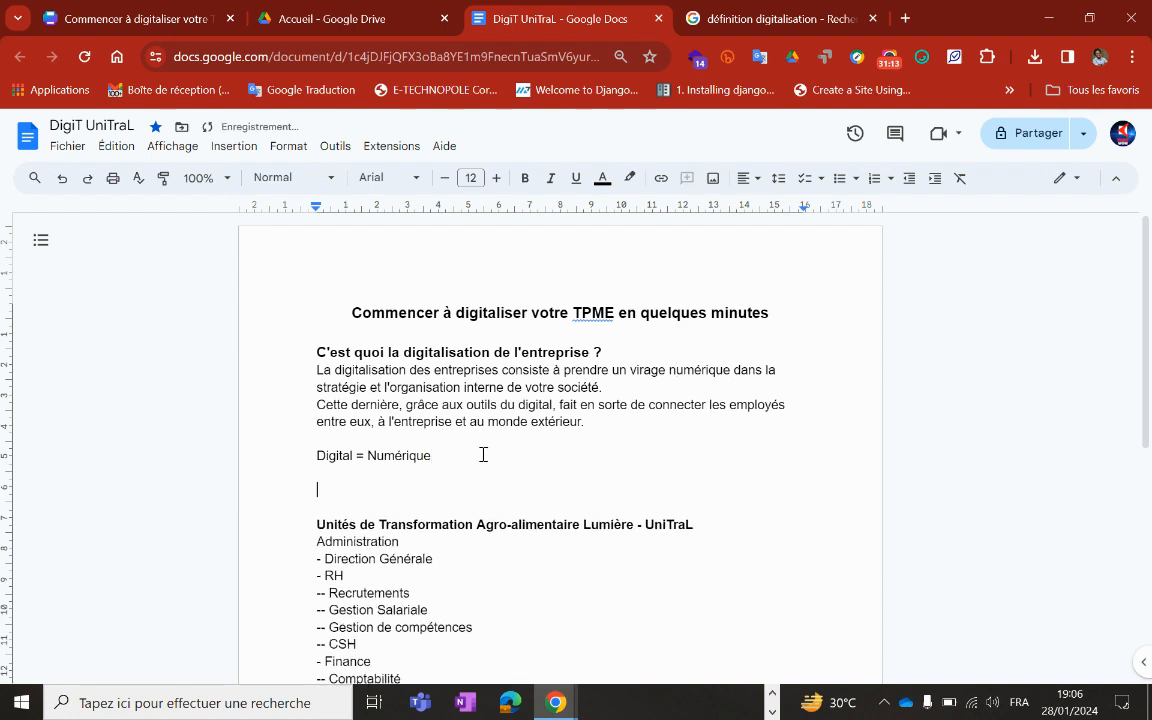
type("Process Uni")
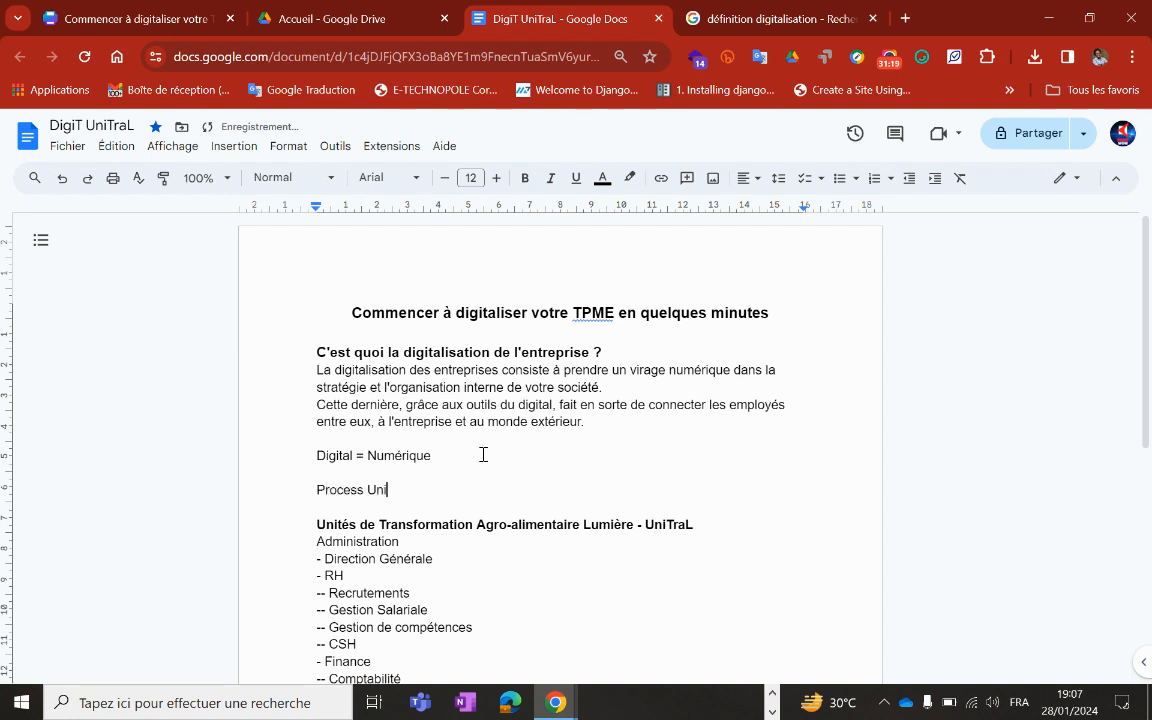
type("TraL")
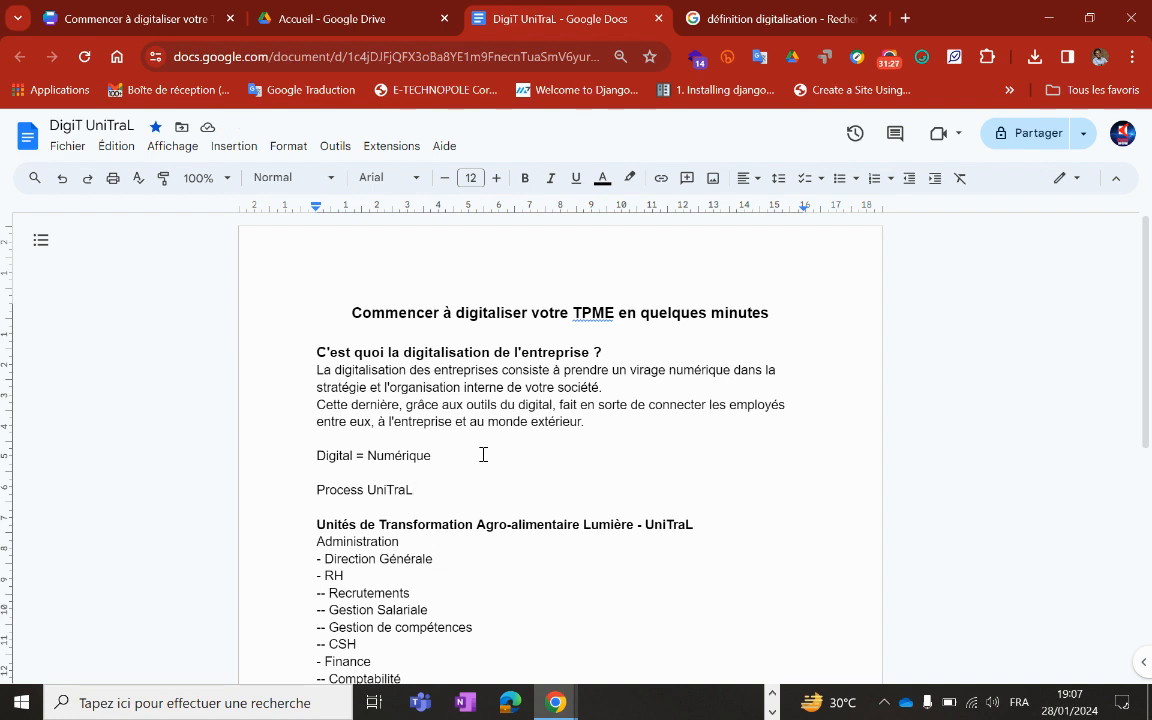
- Below "Process UniTraL", write the line "Vision : transformer des produits agricoles bio en produits agroalimentaire et cosmétiques"
key("Return")
type("Vision : produire")
key("BackSpace")
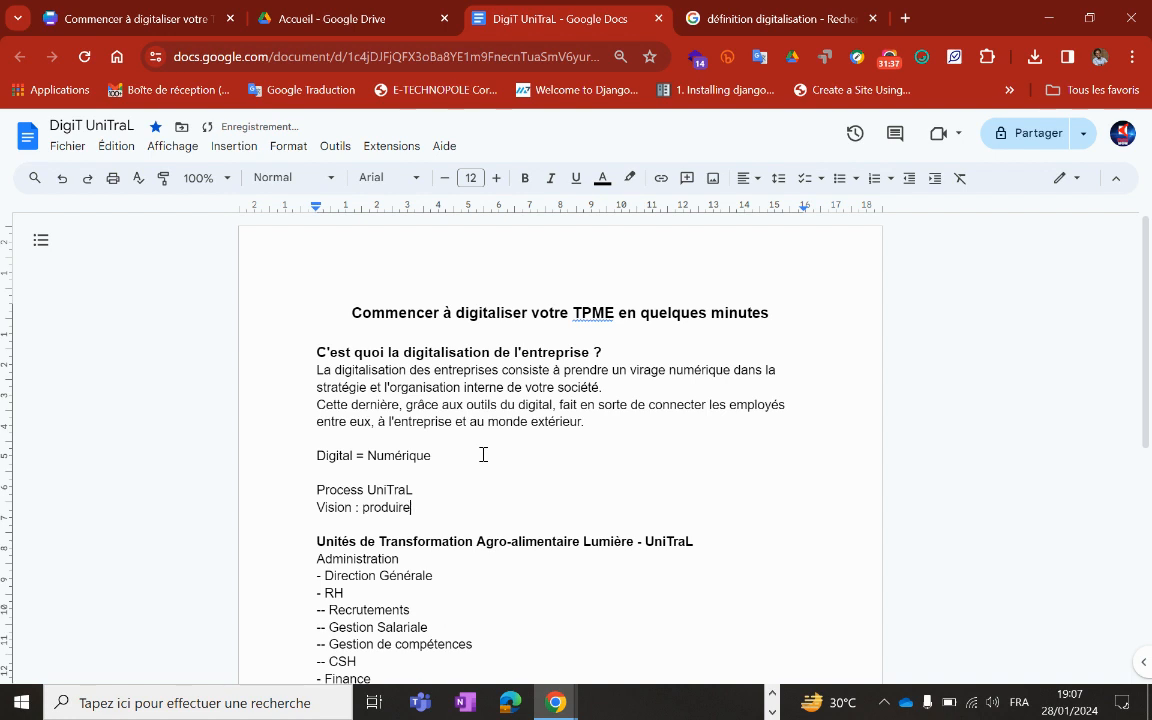
key("BackSpace")
key("BackSpace")
key("BackSpace")
key("BackSpace")
key("BackSpace")
key("BackSpace")
key("BackSpace")
key("BackSpace")
type("transformer des ")
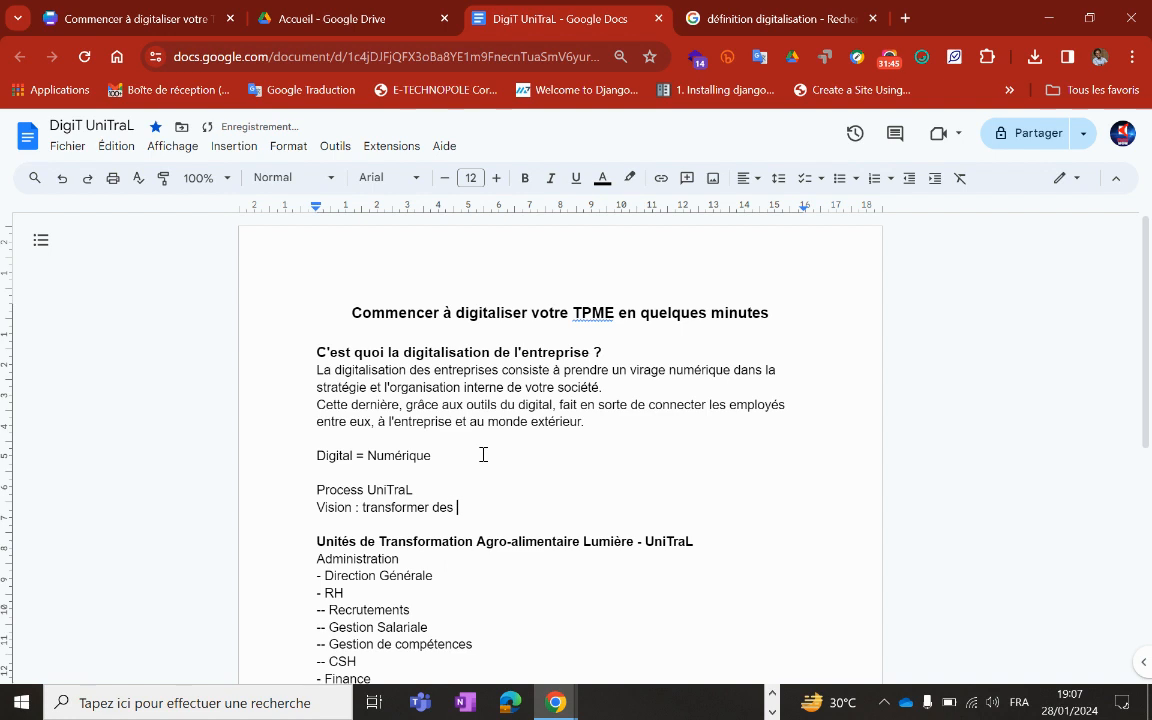
type("produits agricoles bio en ")
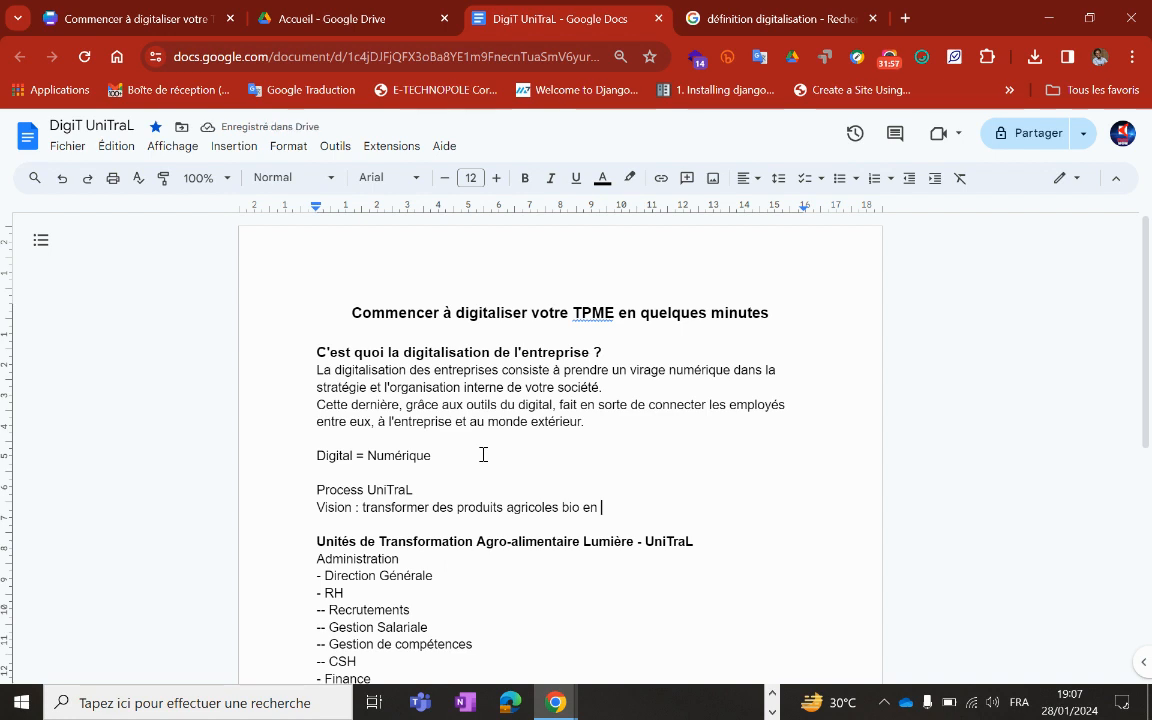
type("produits a")
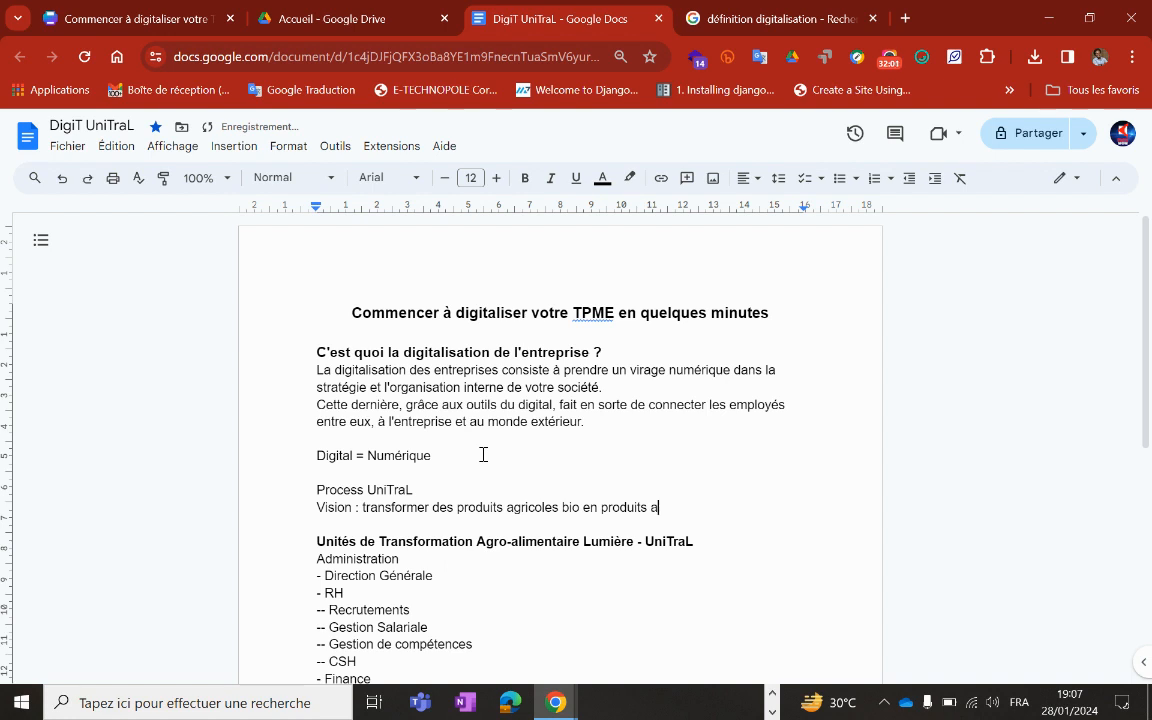
type("groalimentaire et cos")
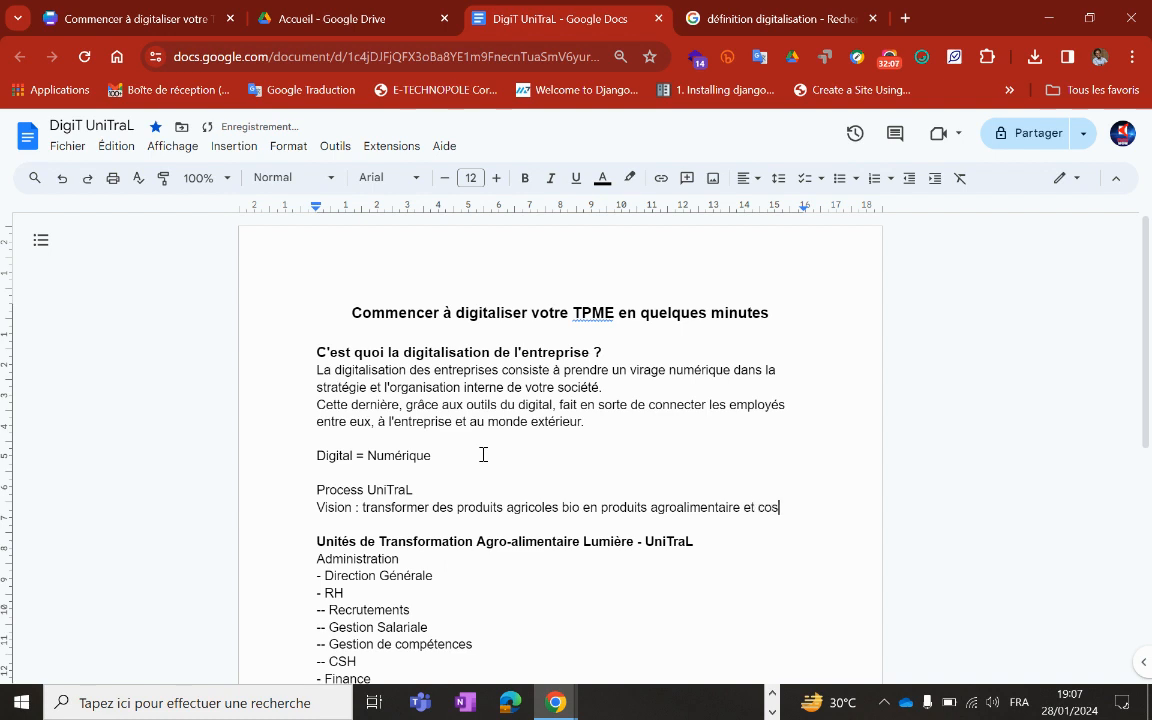
type("métiques")
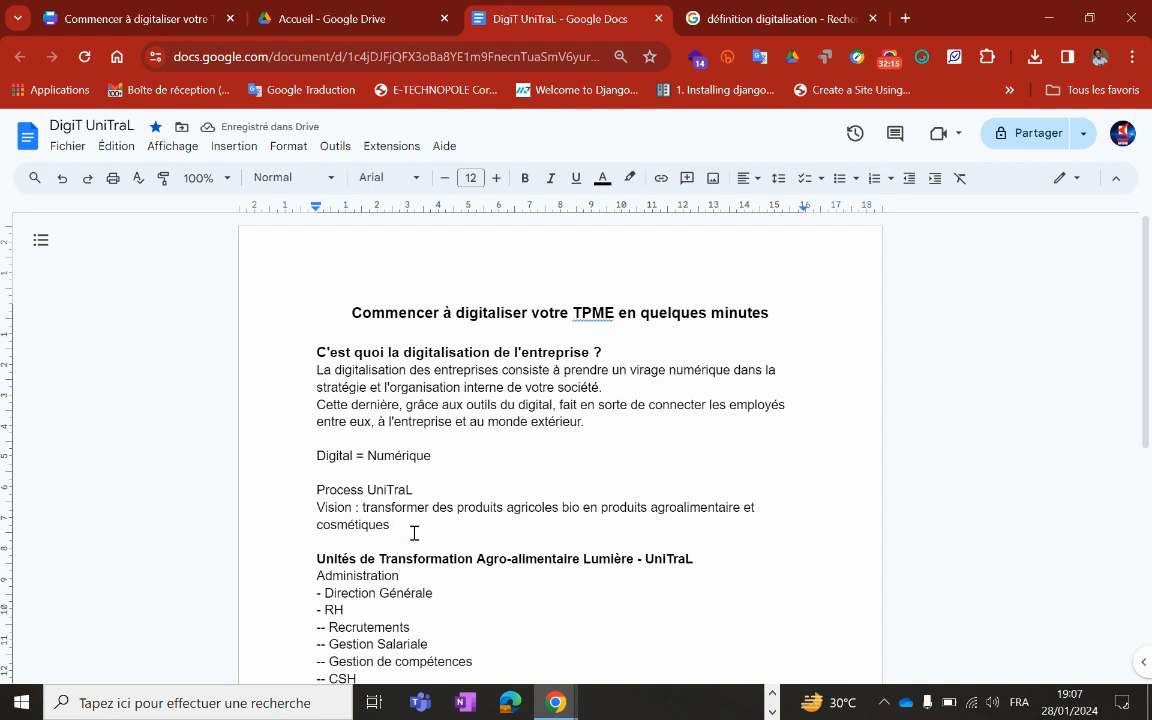
- Below the vision, write "Produits en vente : Jus, Farine, Produits cosmétiques" and apply the suggested spelling correction to "Produits"
key("Return")
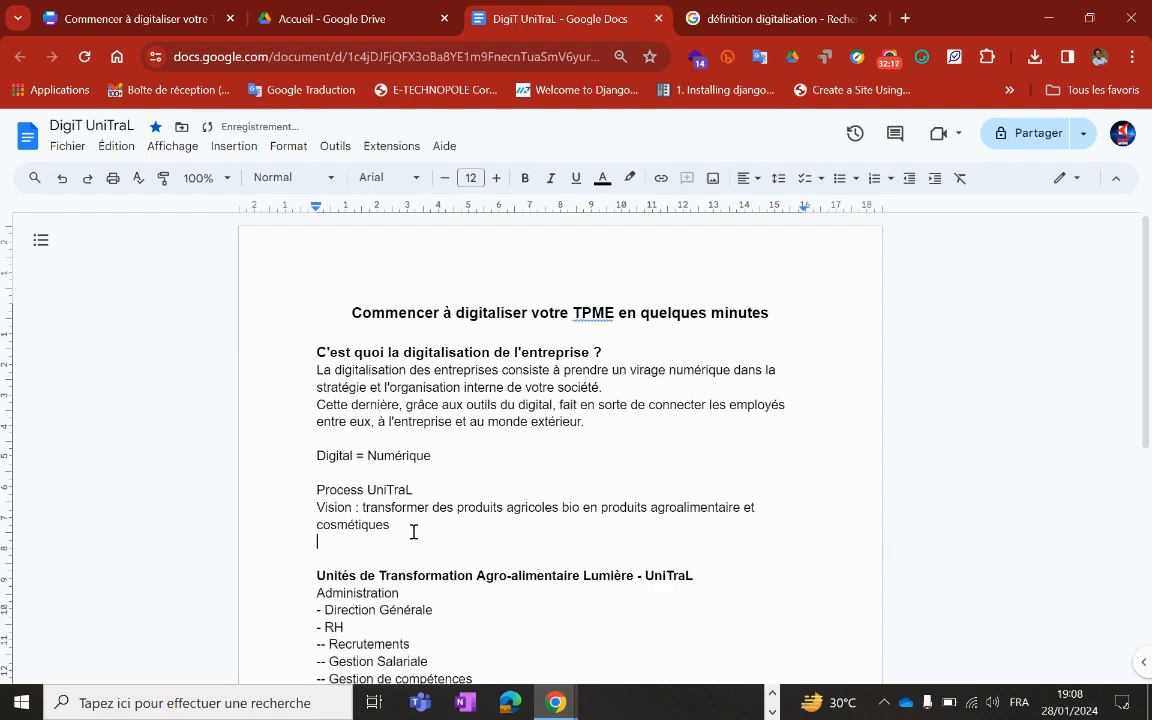
type("Pr")
type("uit")
key("BackSpace")
key("BackSpace")
type("du")
key("BackSpace")
key("BackSpace")
key("BackSpace")
type("oduits en vent")
key("BackSpace")
type("te ")
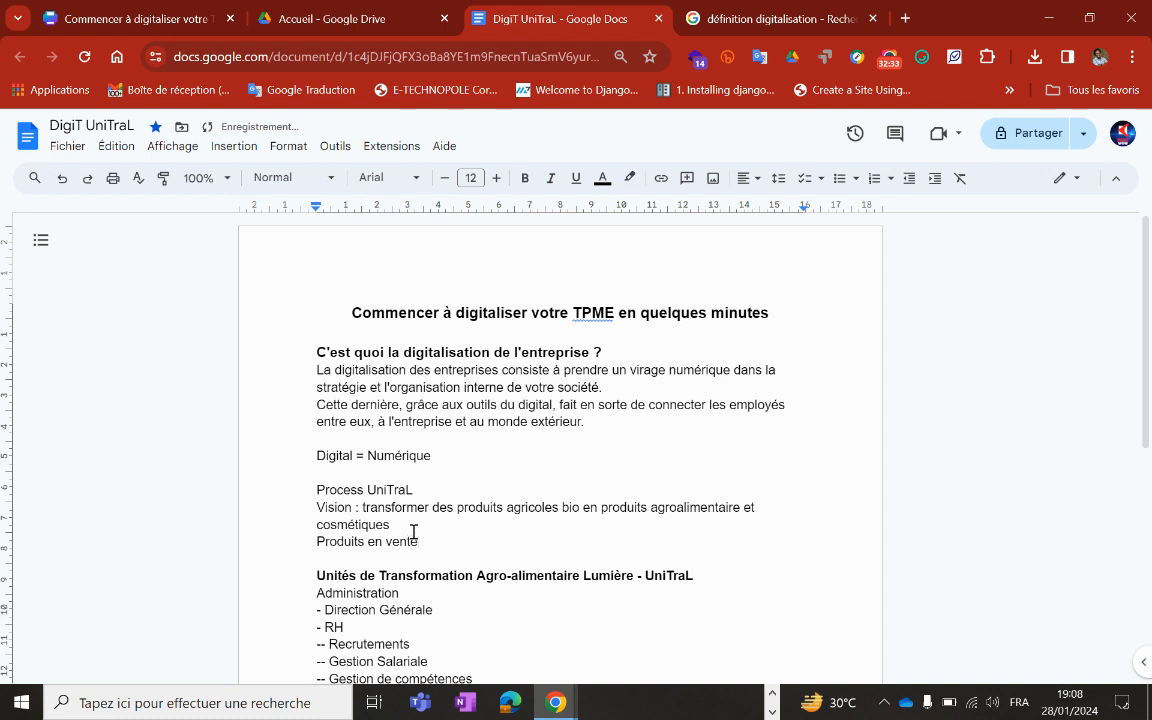
type(":")
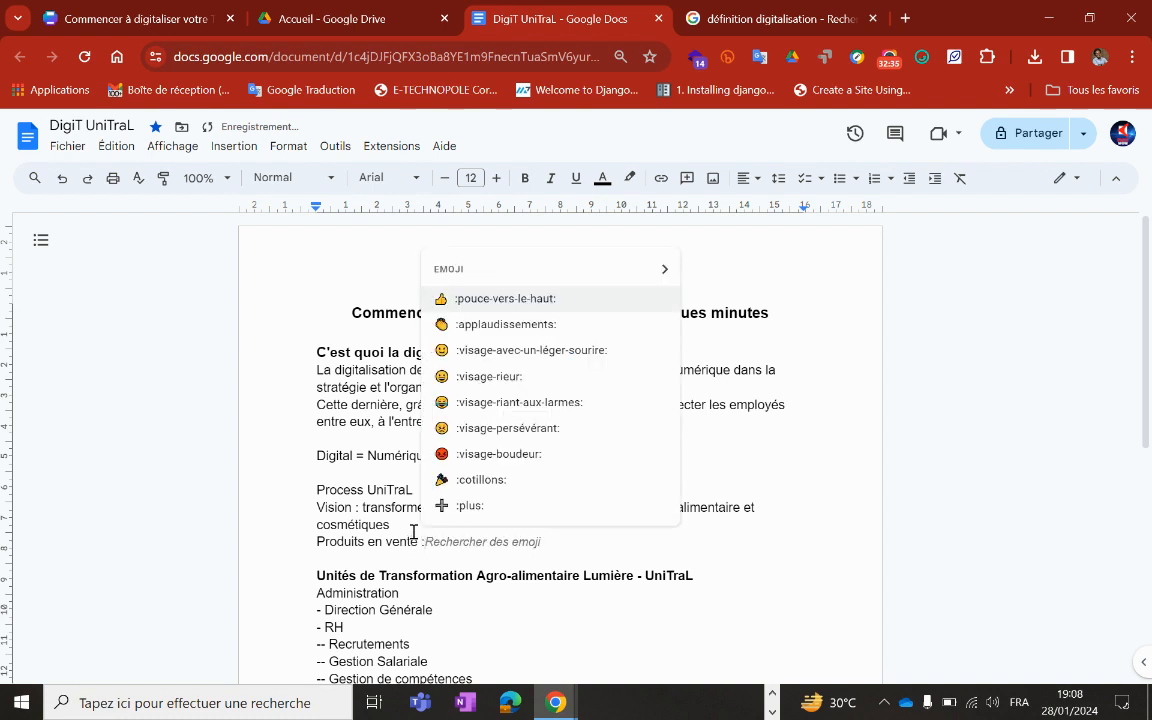
type(" Jus, Farine")
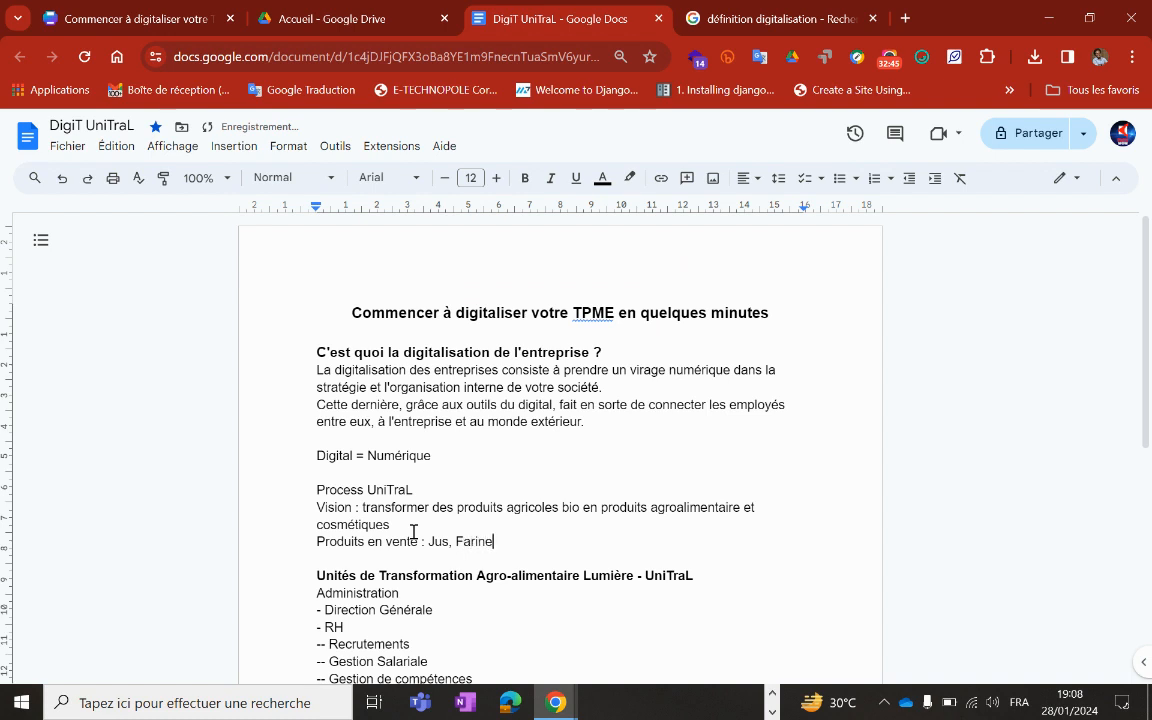
type(", Produits cosmétiques")
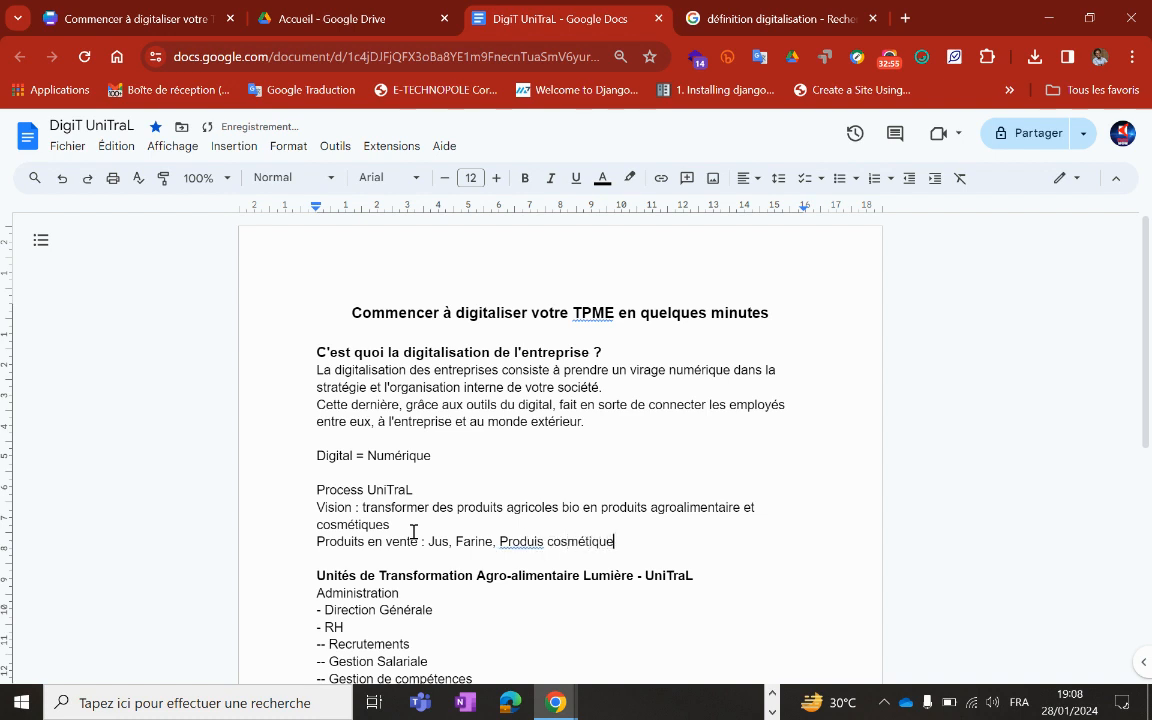
left_click(539, 541)
left_click(531, 519)
- Append "bio (Pommade corp & Cheveux" to the end of the "Produits en vente" line
left_click(697, 537)
type("b")
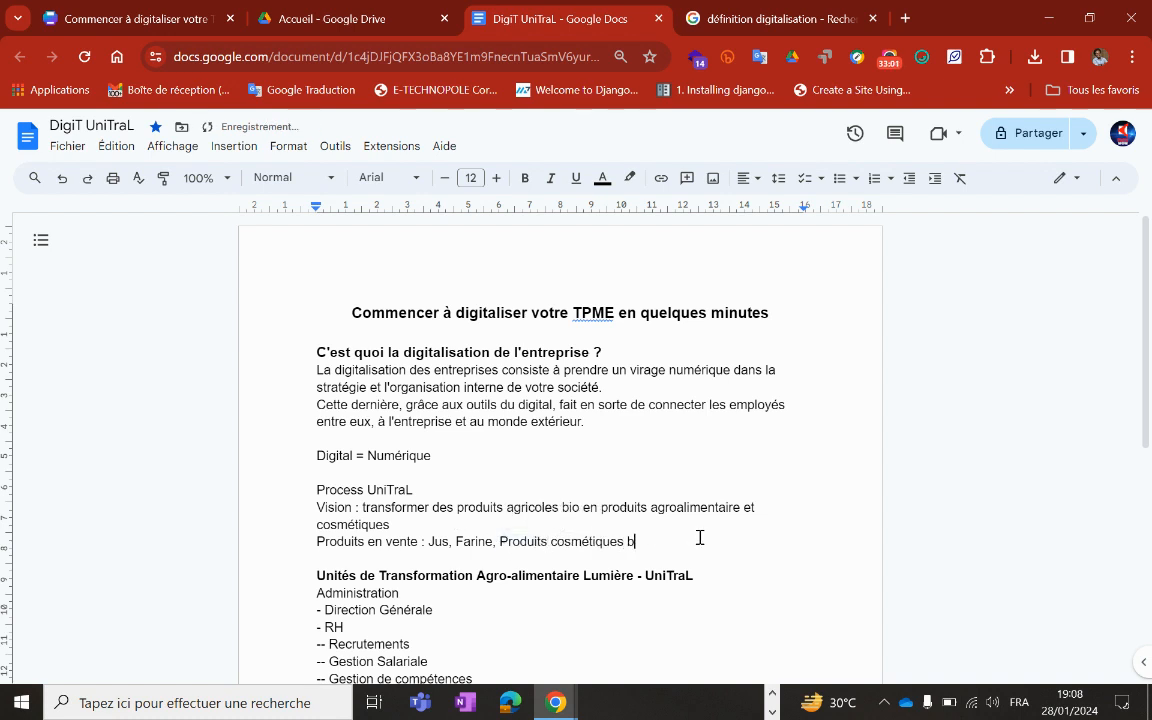
type("io (Pommade corp & C")
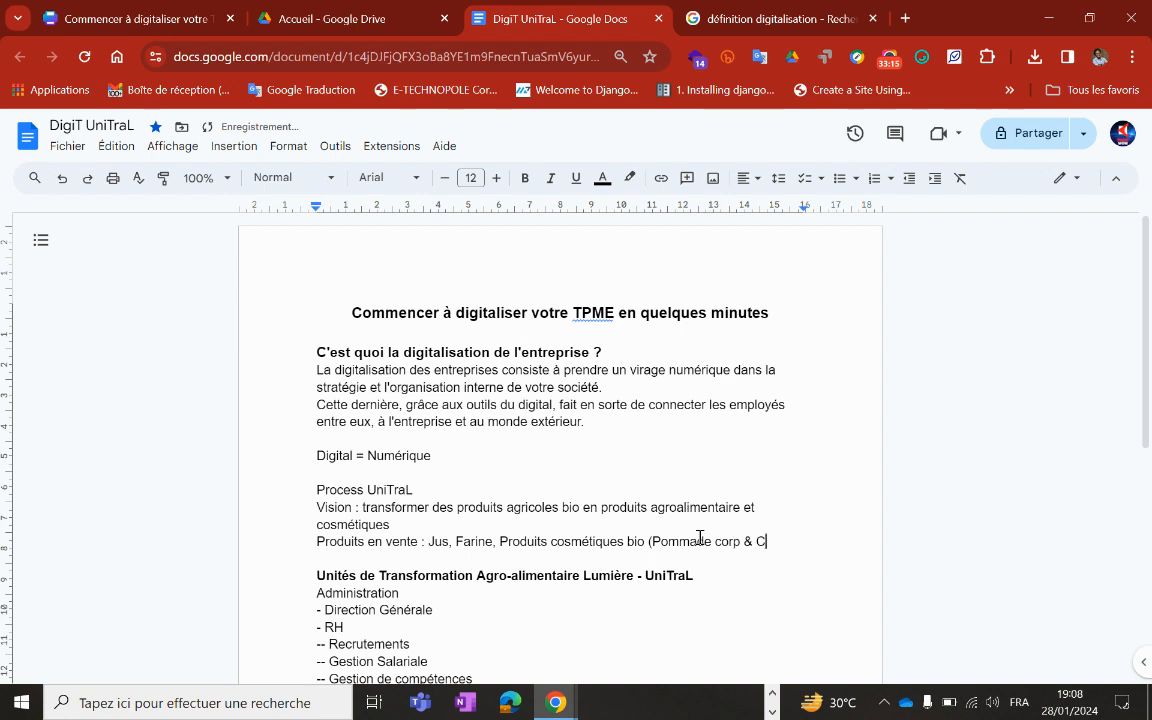
type("heveux")
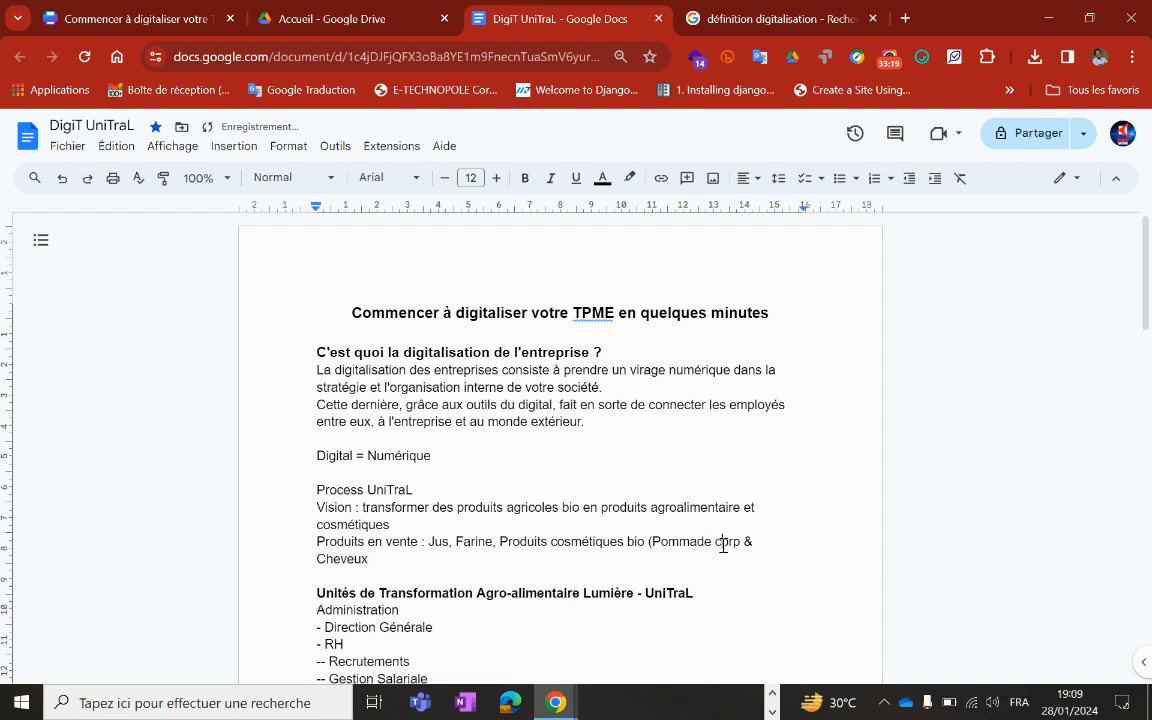
- Reword the bracketed text in the "Produits en vente" line to "Pommades pour Corps & Cheveux" and close the parenthesis
left_click(716, 541)
type("s")
left_click(716, 541)
type("pour")
key("Delete")
type("C")
left_click(416, 558)
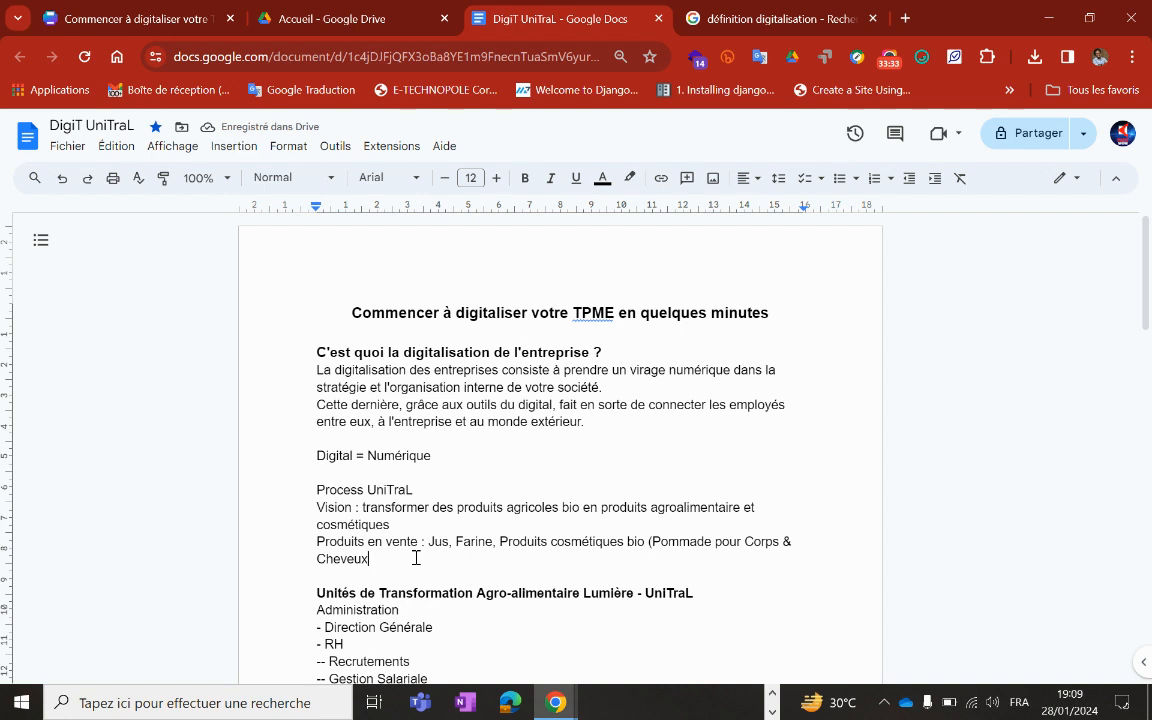
type(")")
type("s")
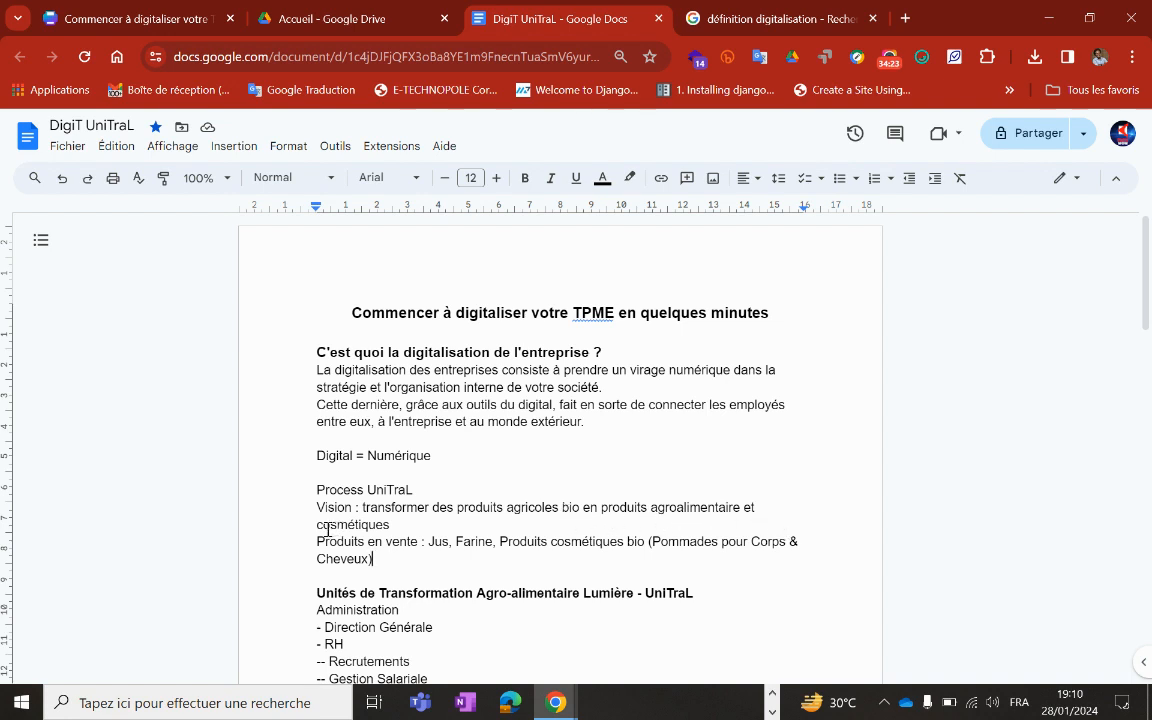
- Underline the word "Vision" at the start of the vision line
left_click(350, 509)
double_click(344, 511)
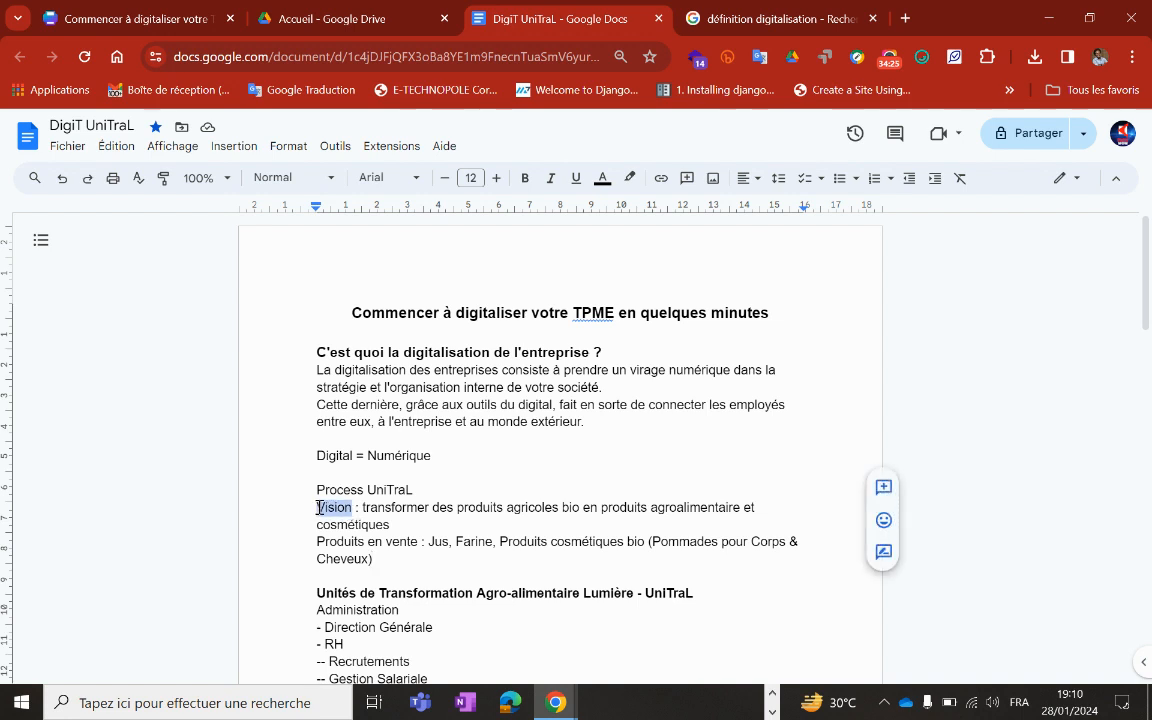
left_click(576, 178)
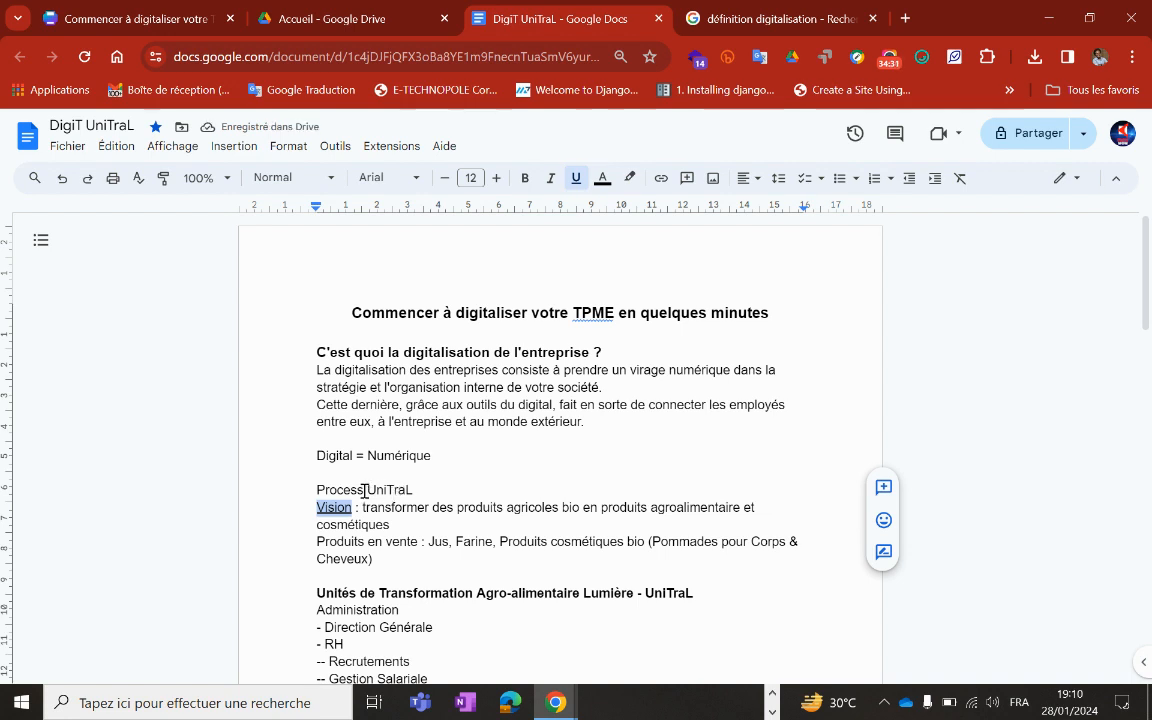
- Switch to Google Drive and copy the sharing link of the Process UniTraL file
left_click_drag(363, 490, 318, 490)
right_click(320, 490)
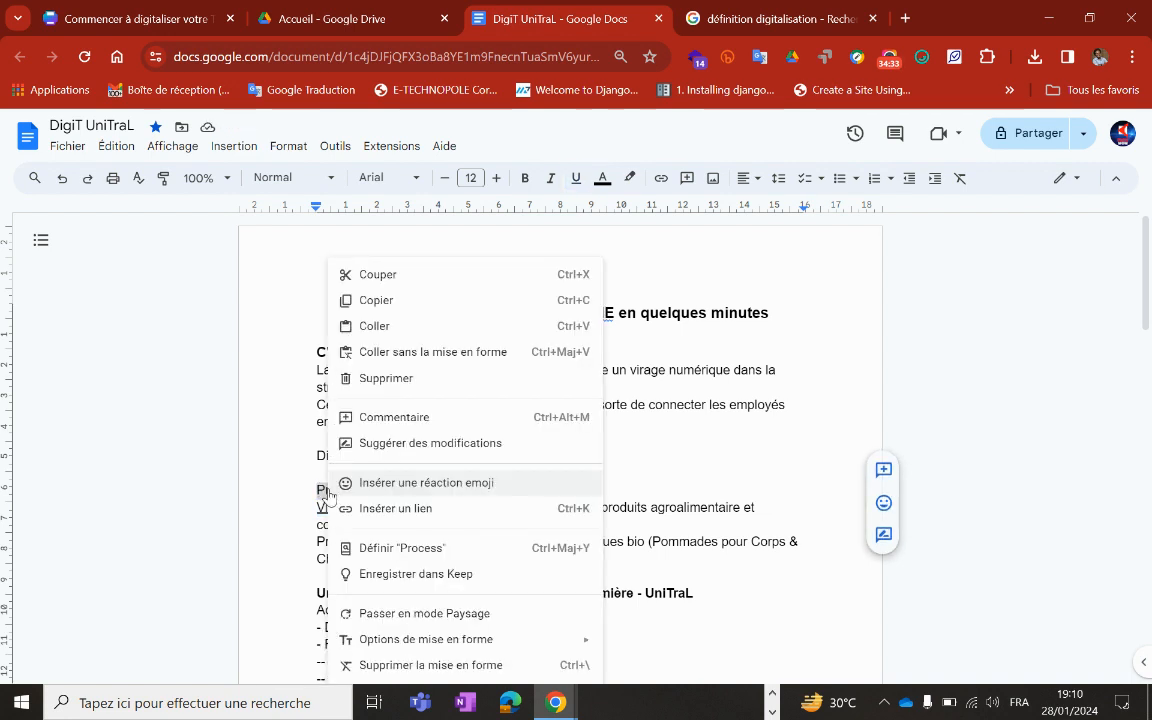
left_click(429, 7)
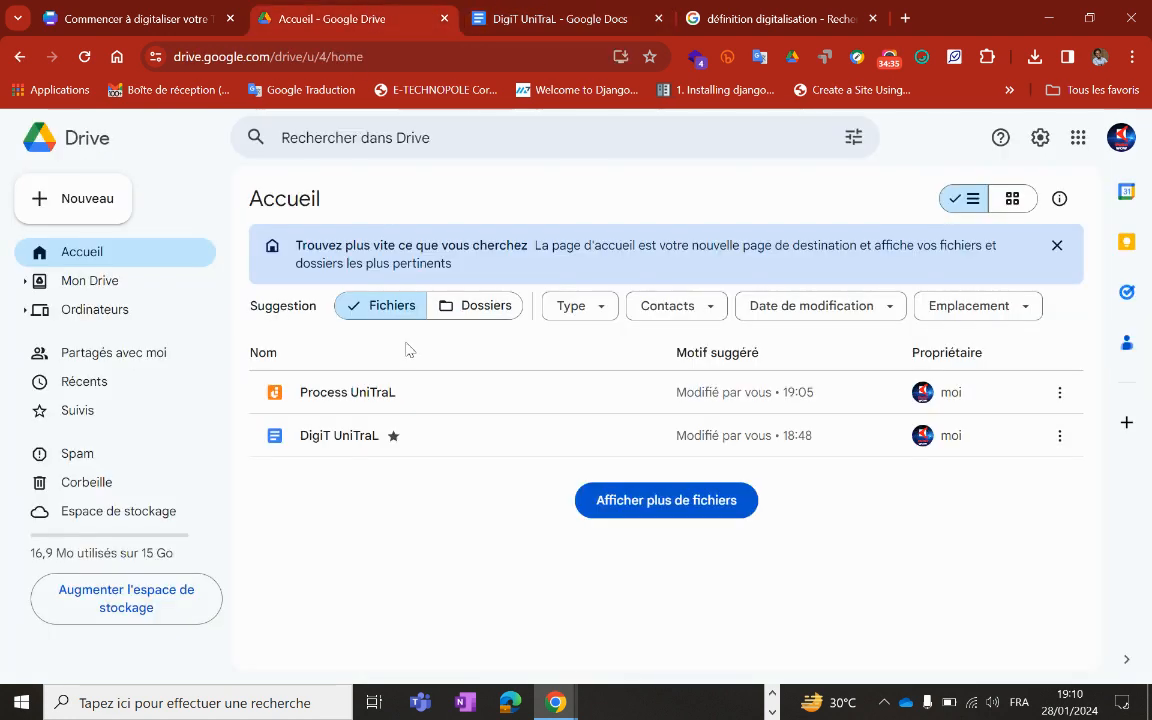
right_click(612, 394)
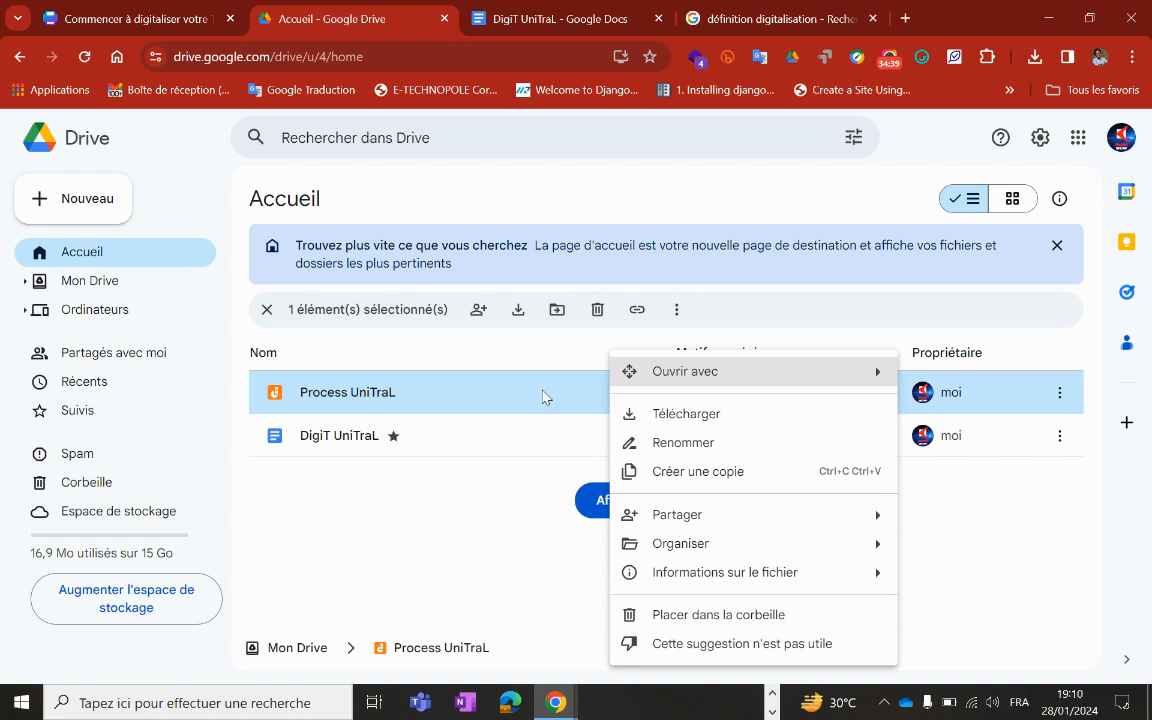
mouse_move(842, 527)
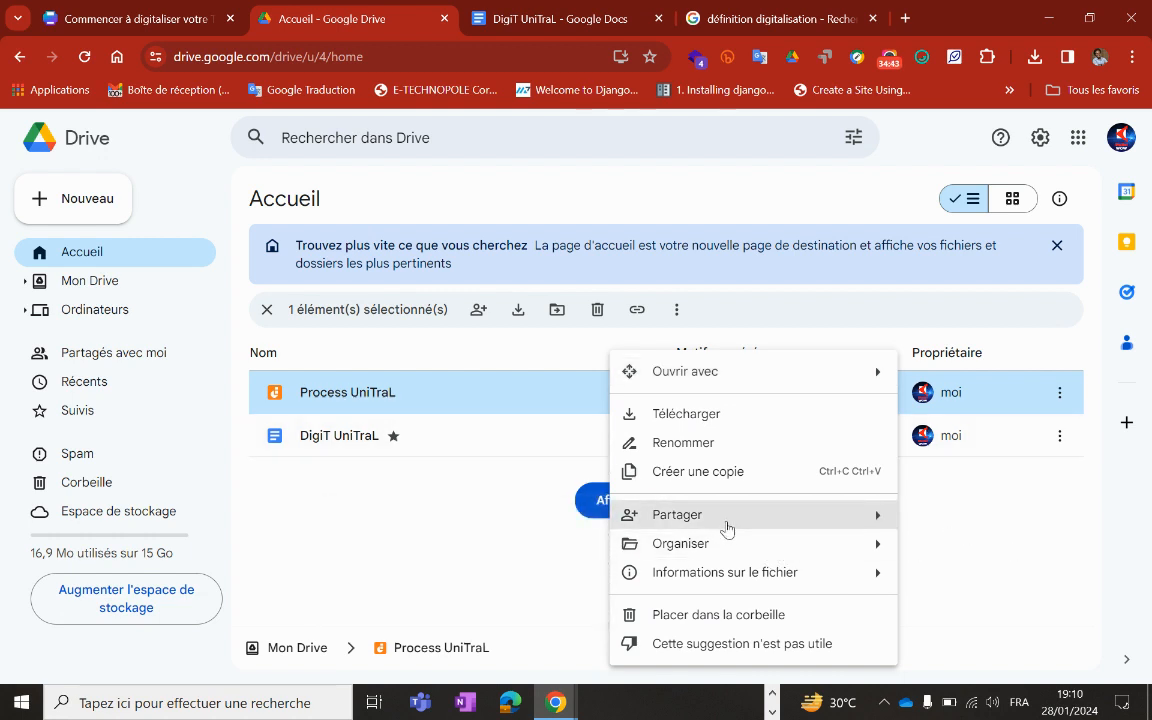
right_click(313, 388)
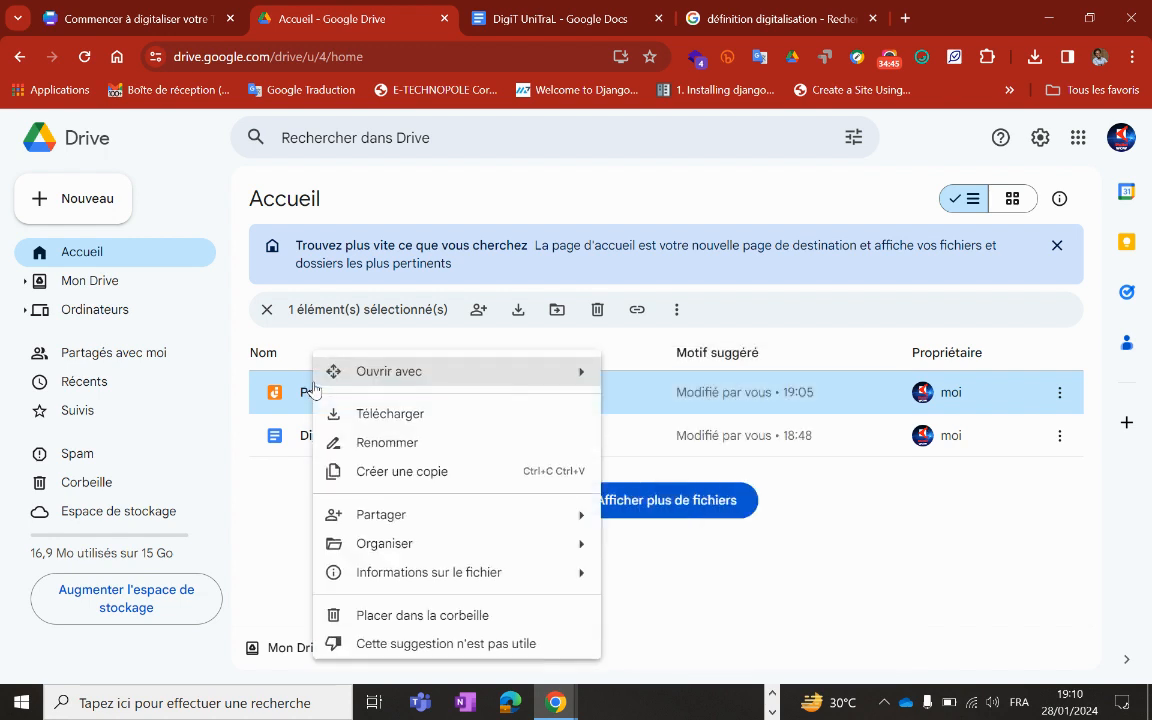
mouse_move(313, 388)
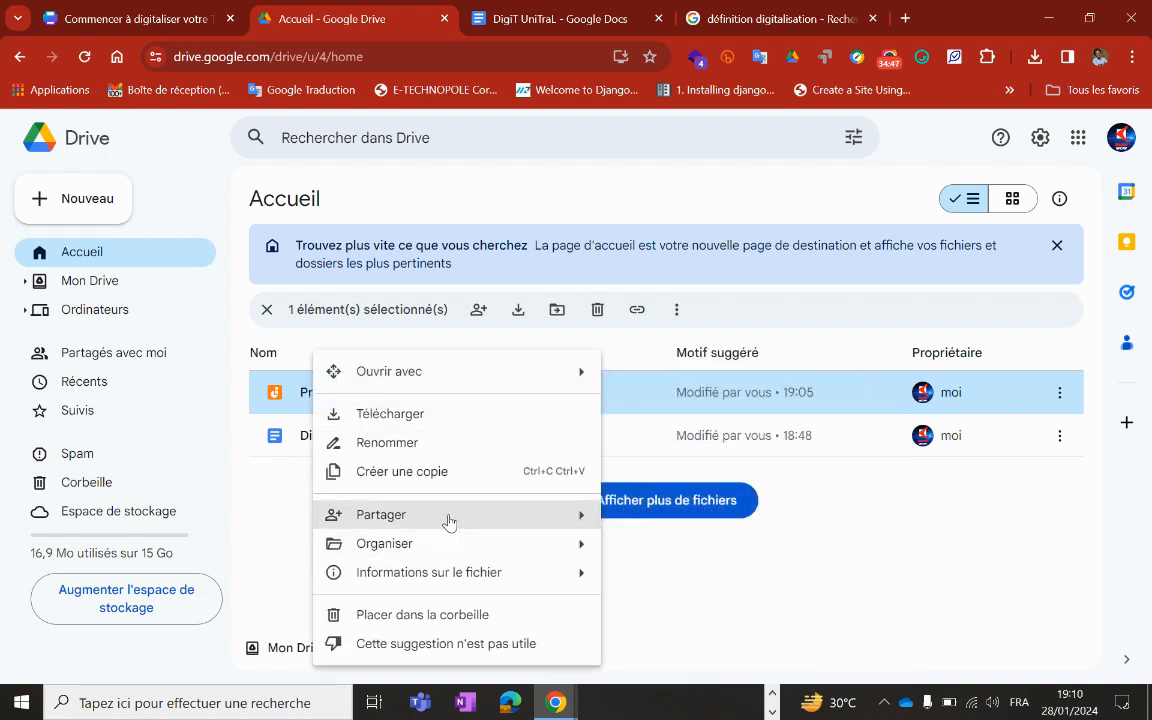
mouse_move(450, 517)
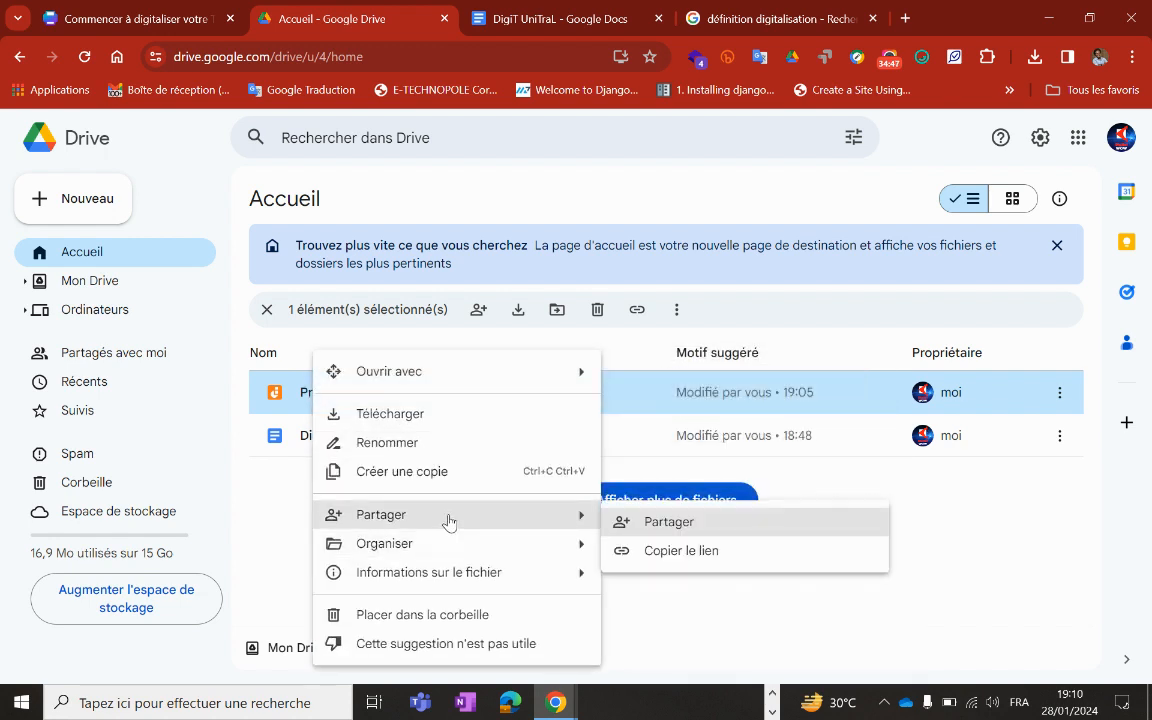
left_click(630, 552)
- Back in the DigiT UniTraL document, turn the word "Process" before "UniTraL" into a hyperlink to the copied file link
key("ctrl+Tab")
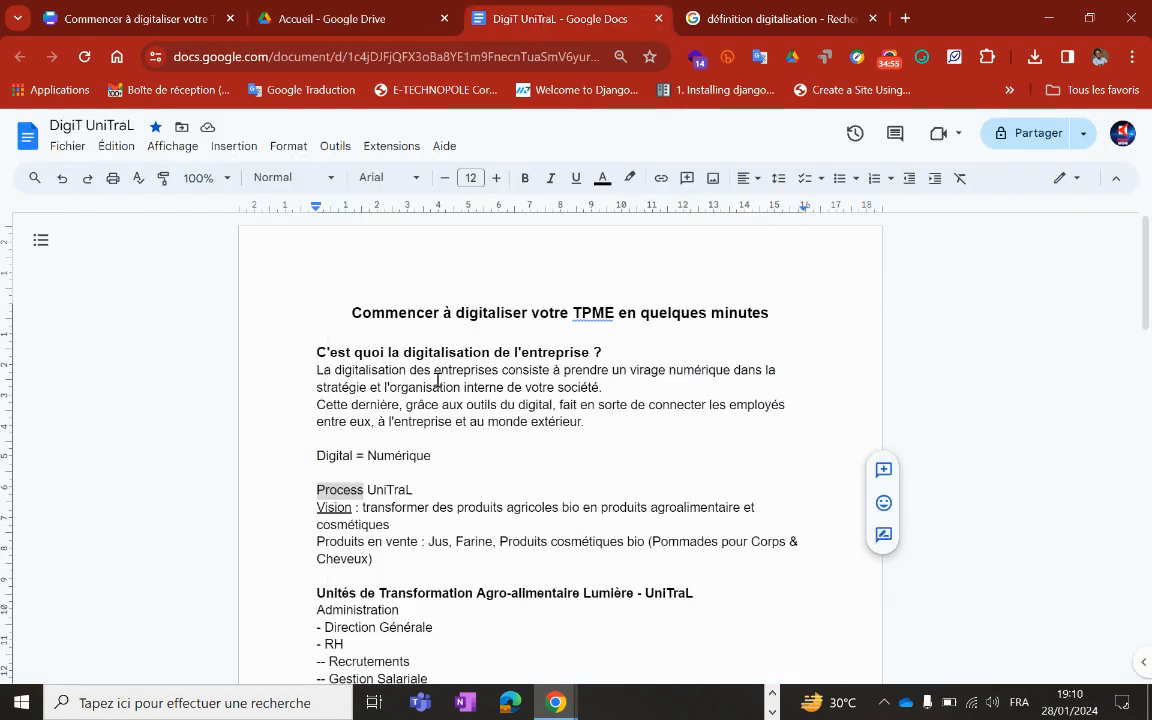
right_click(345, 490)
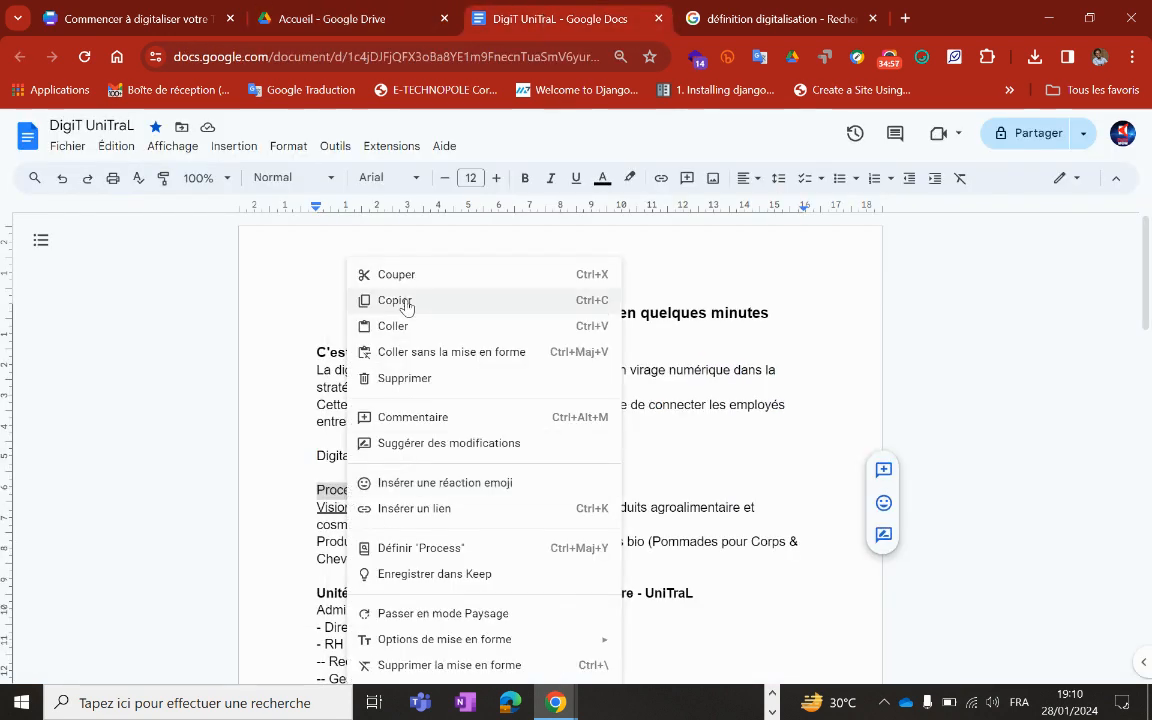
left_click(414, 510)
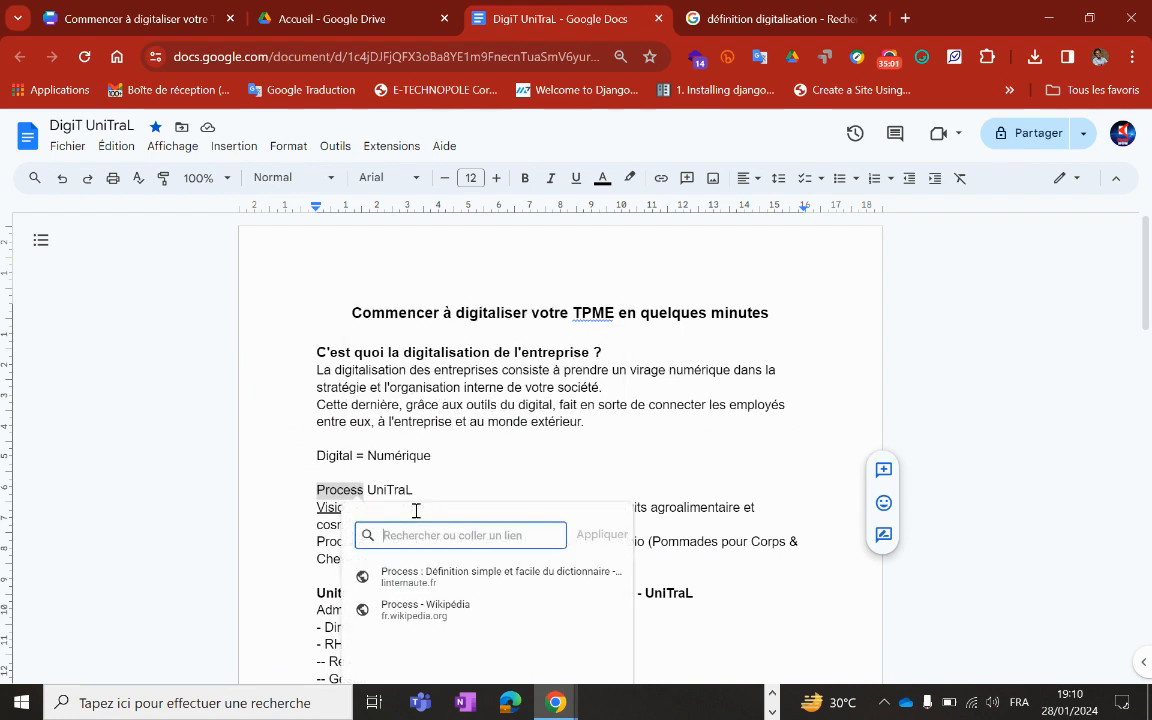
key("ctrl+v")
left_click(600, 535)
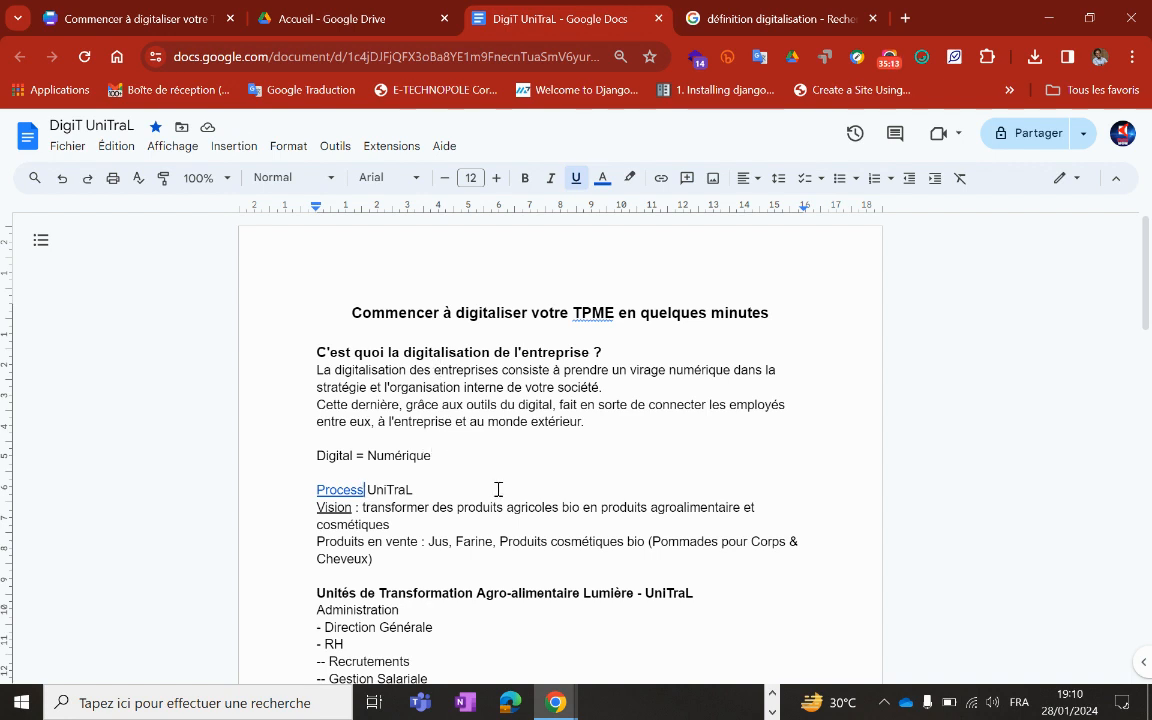
- Underline the words "Produits en vente" at the start of the products line
left_click_drag(418, 542, 310, 542)
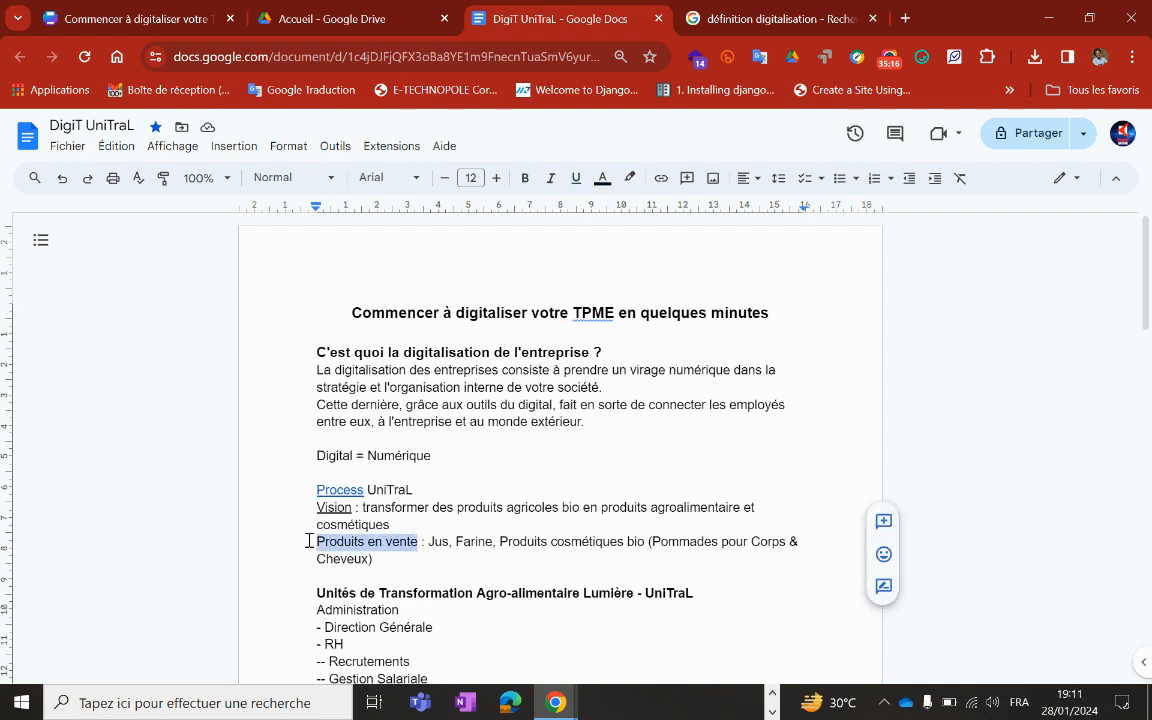
left_click(577, 180)
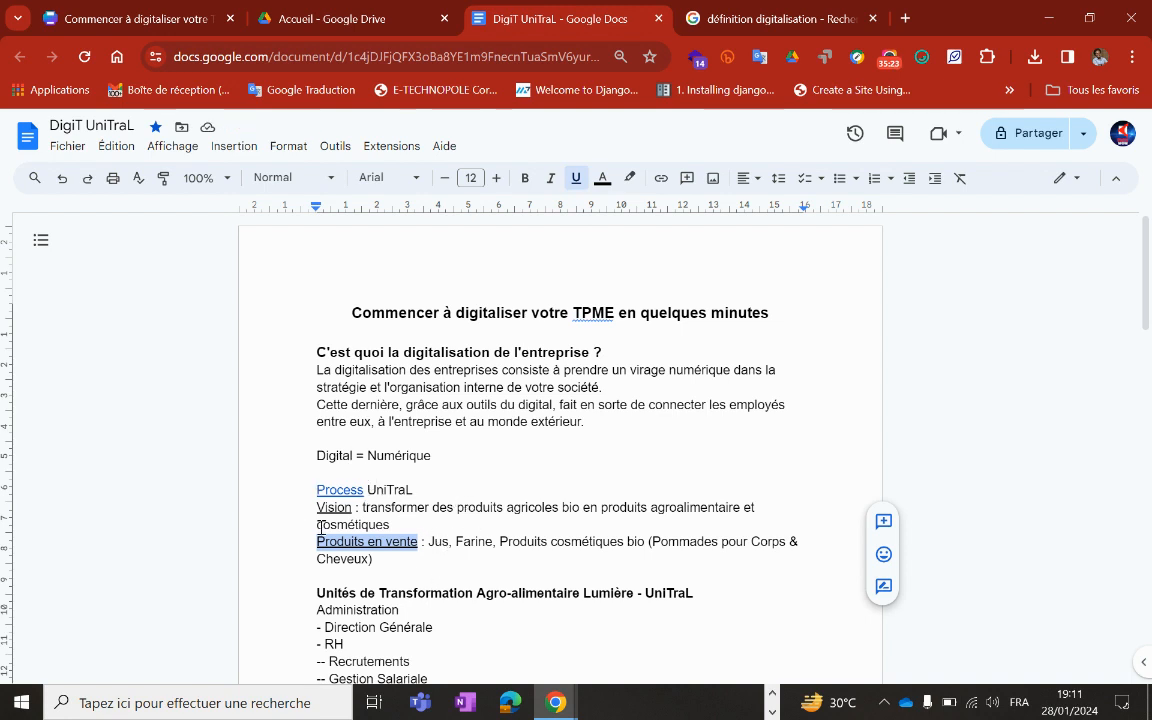
- Review the UniTraL organisation outline, from Administration and Opérations to Pôle d'innovation and Autres
scroll(400, 568, "down", 1)
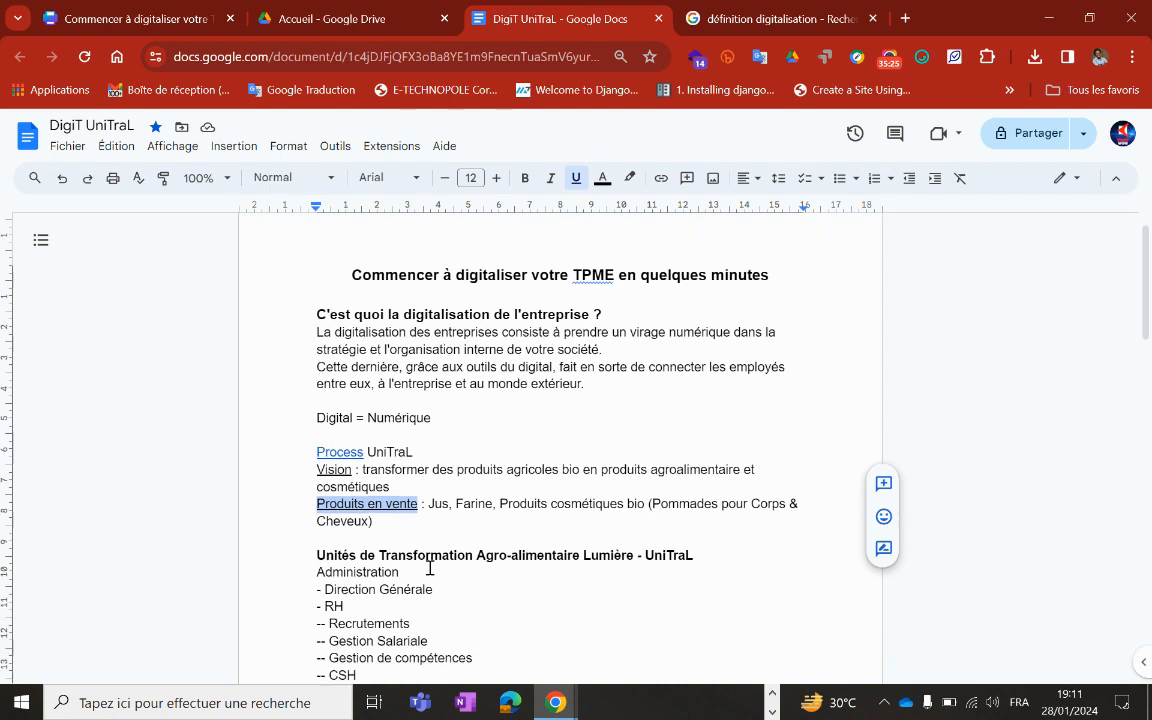
scroll(428, 566, "down", 5)
scroll(419, 553, "up", 2)
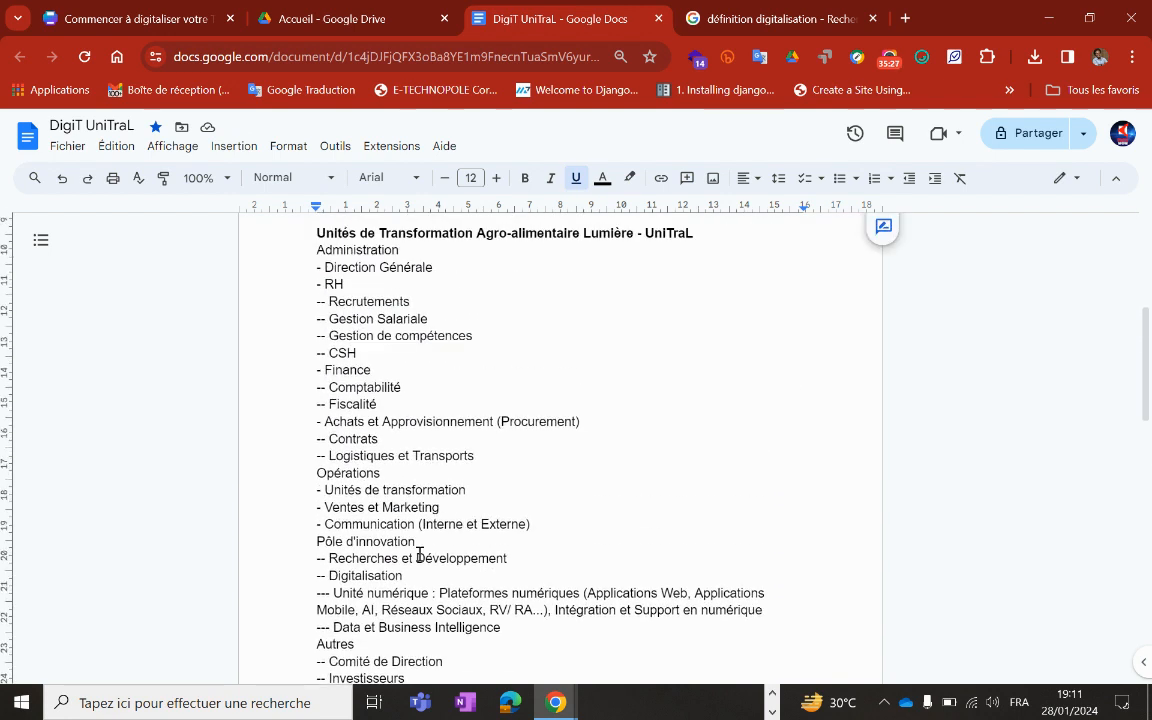
scroll(417, 548, "up", 2)
scroll(417, 547, "down", 4)
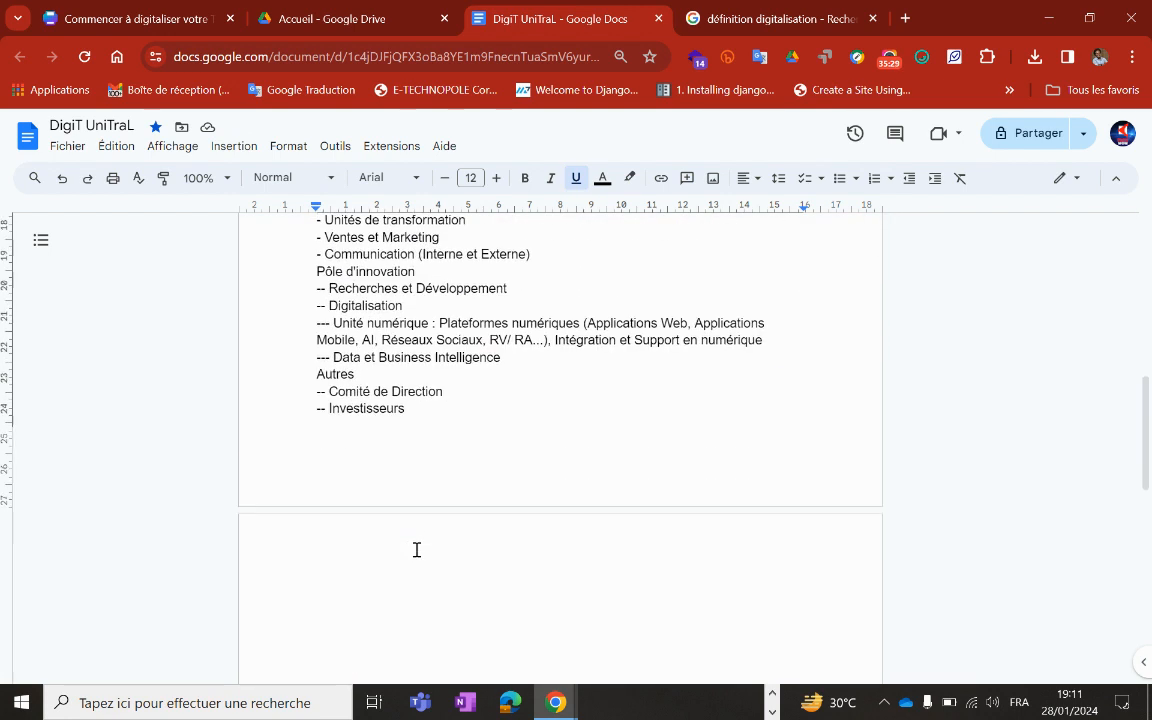
scroll(419, 478, "up", 4)
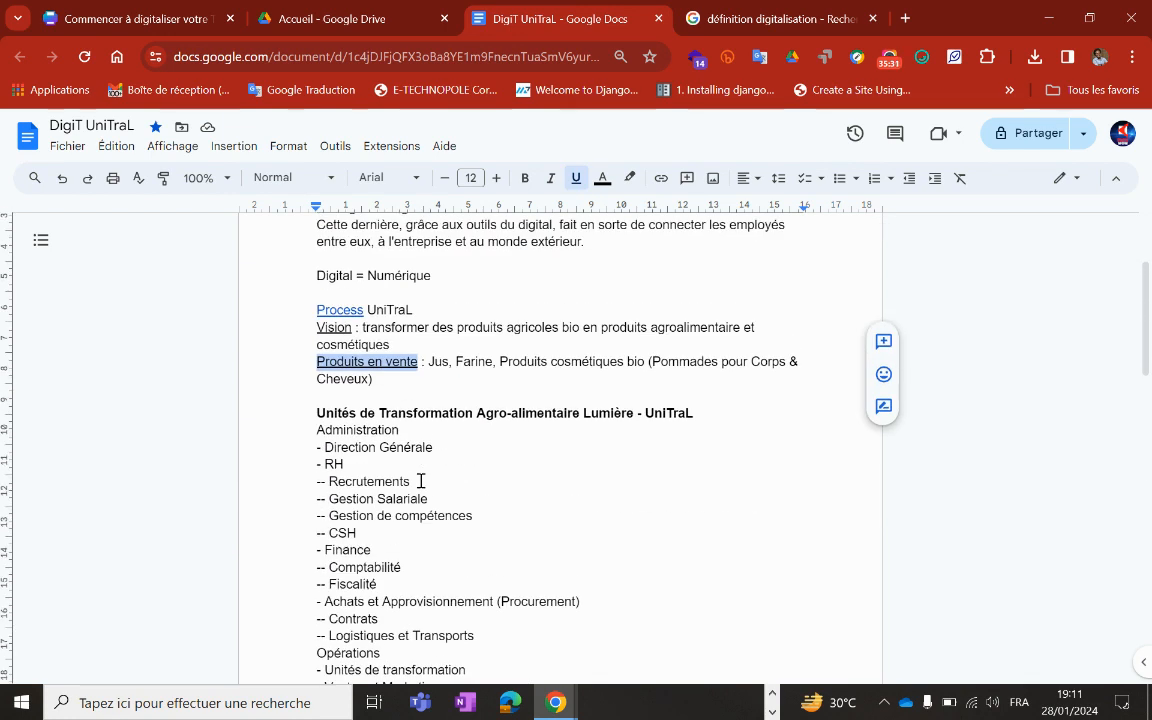
scroll(421, 481, "down", 6)
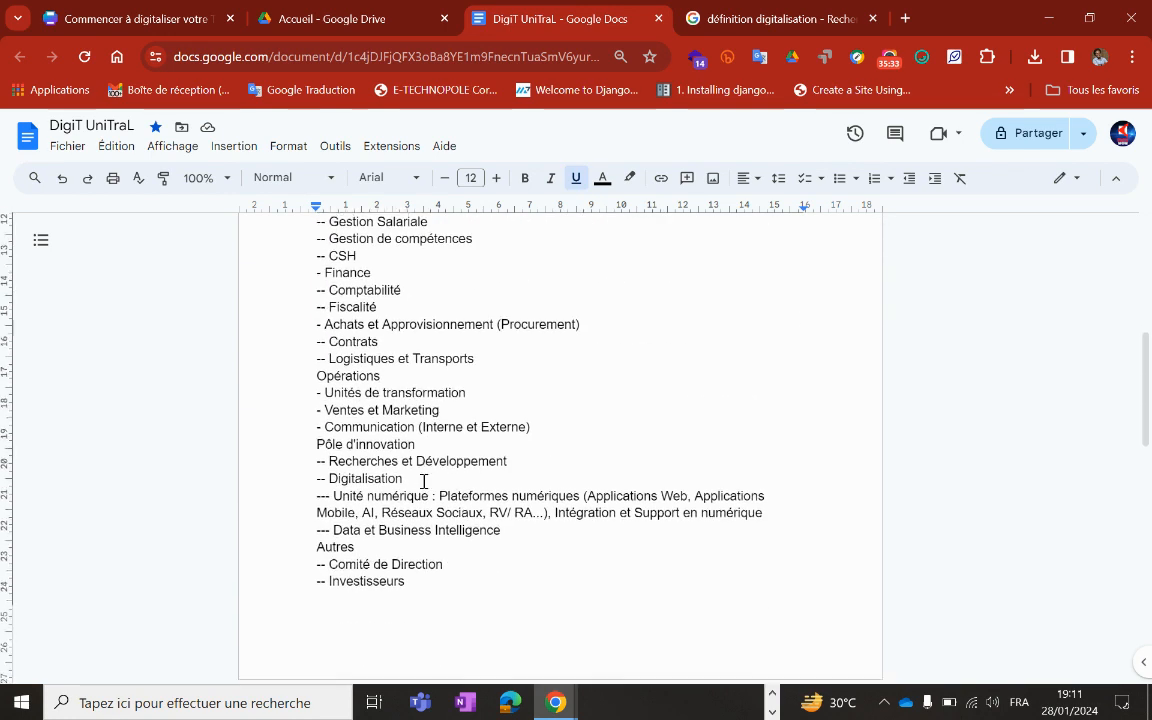
scroll(430, 460, "up", 1)
scroll(437, 441, "up", 1)
- Insert a page break after the "Investisseurs" line that ends the organisation outline
left_click(446, 408)
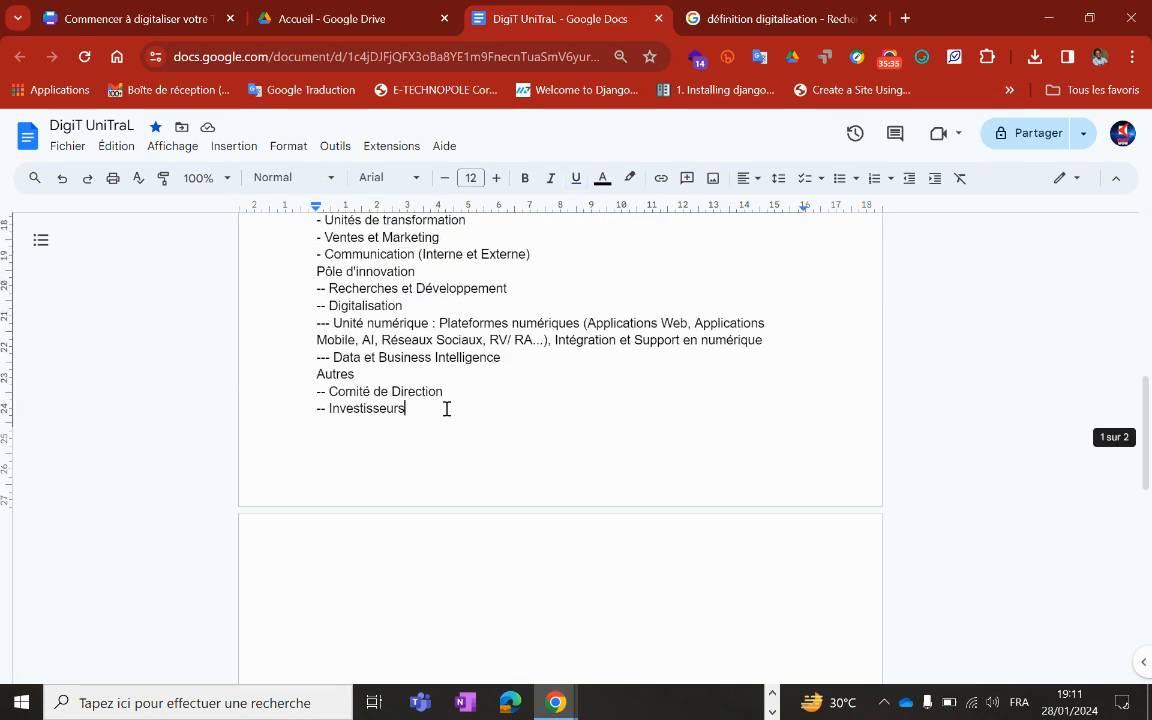
scroll(446, 408, "up", 2)
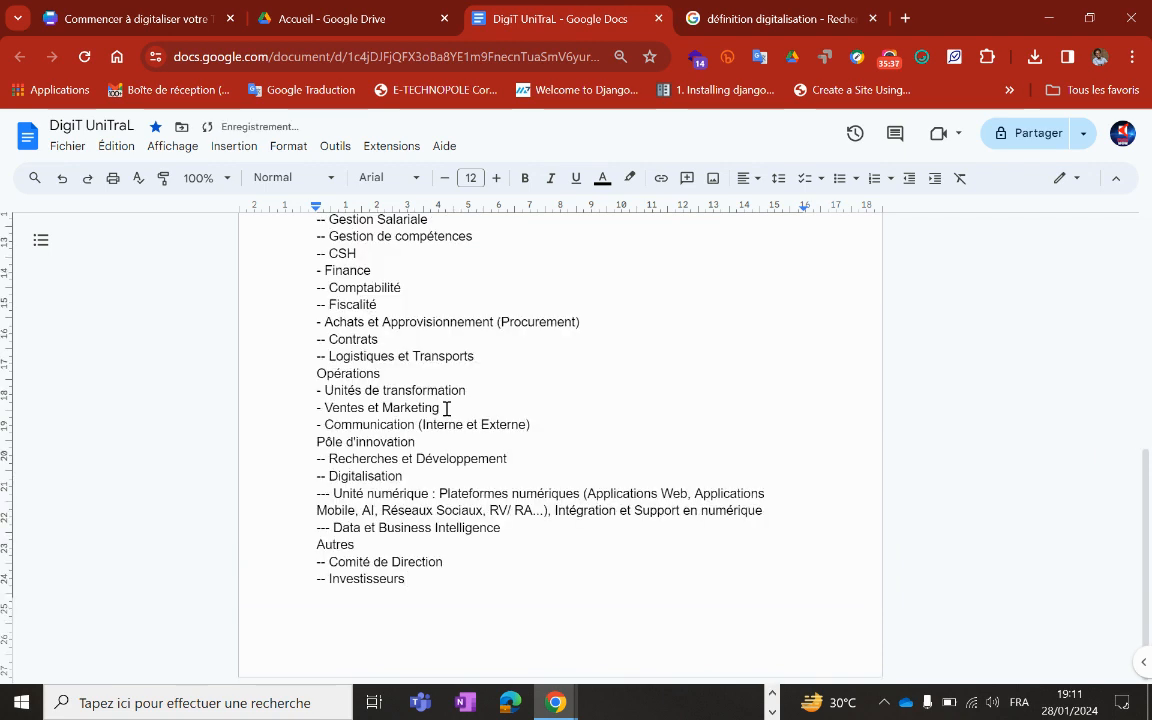
scroll(446, 408, "up", 5)
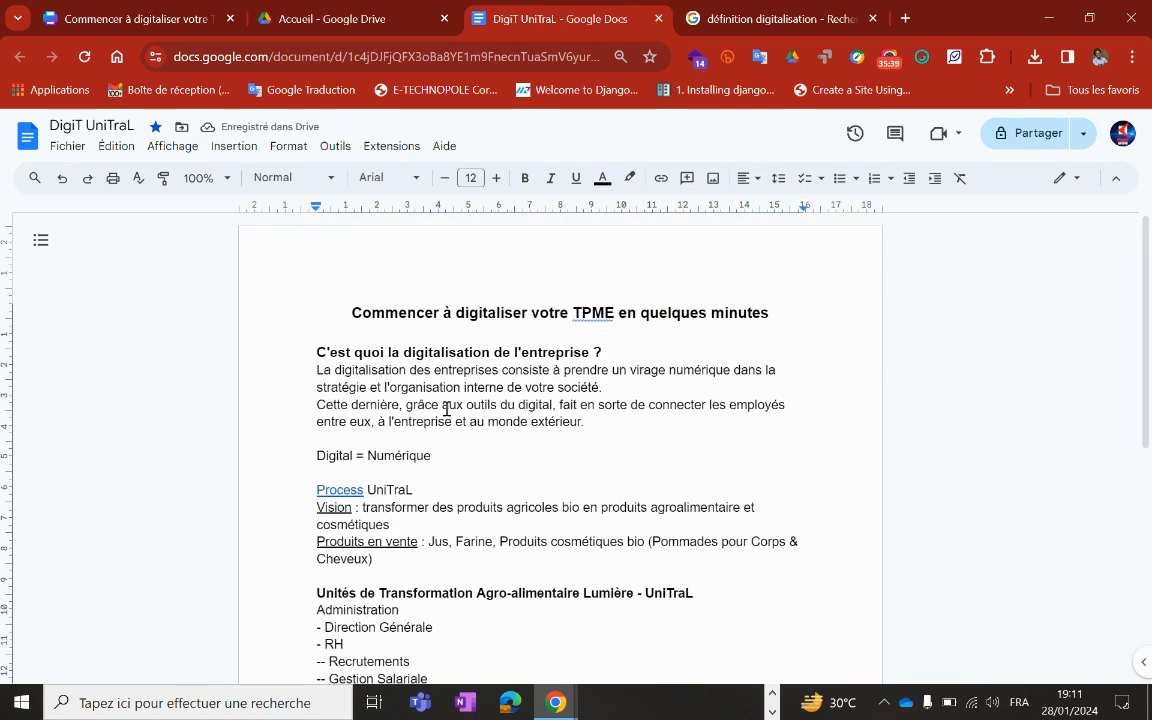
scroll(446, 408, "down", 4)
scroll(446, 408, "down", 1)
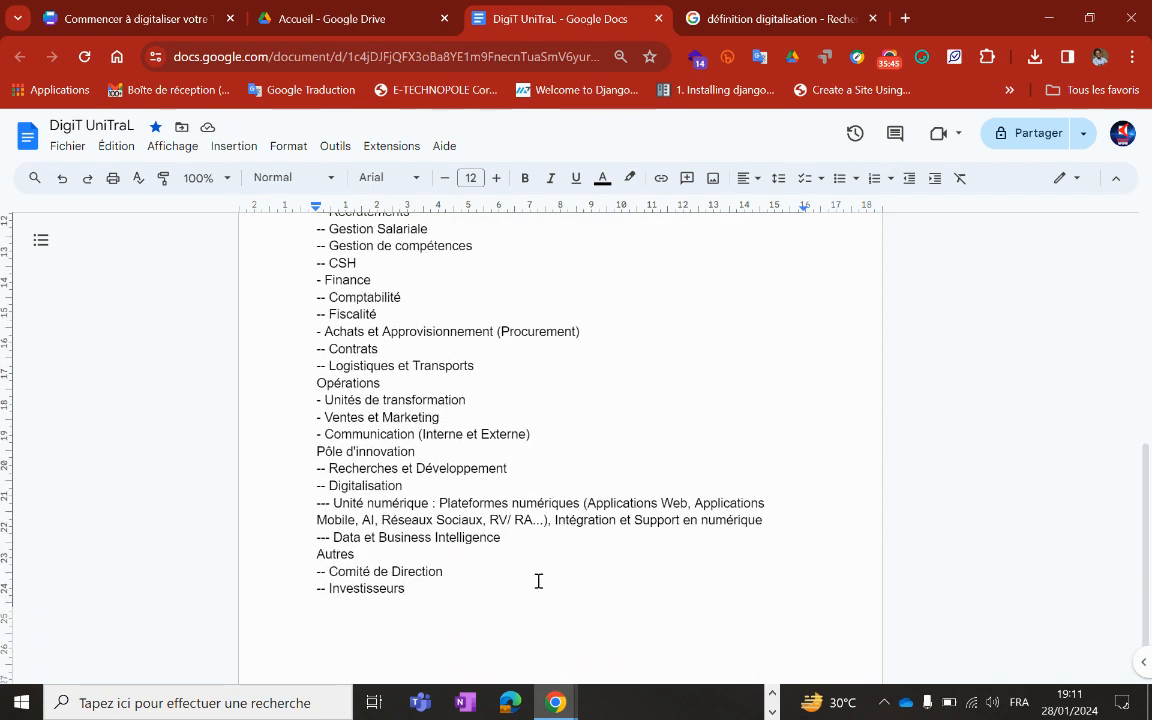
key("ctrl+Return")
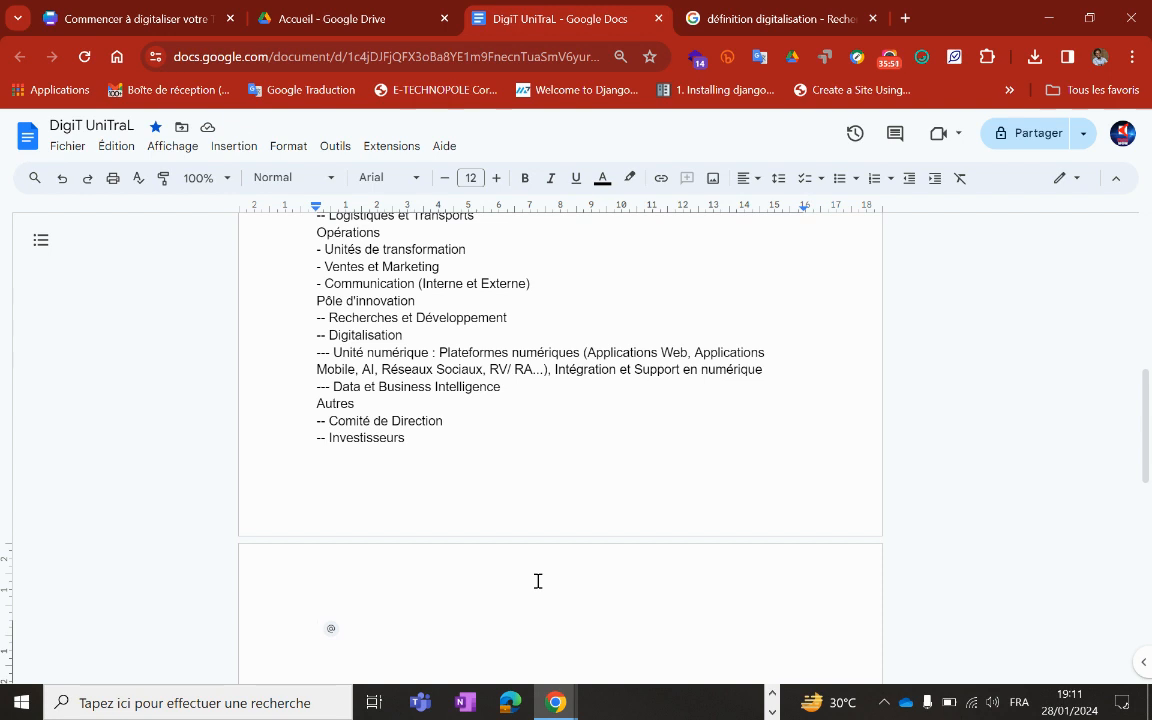
- On the new page, write "GED : Gestion Electronique des Documents (Documentaire)" and apply the suggested spelling correction to "Documents"
type("GED /")
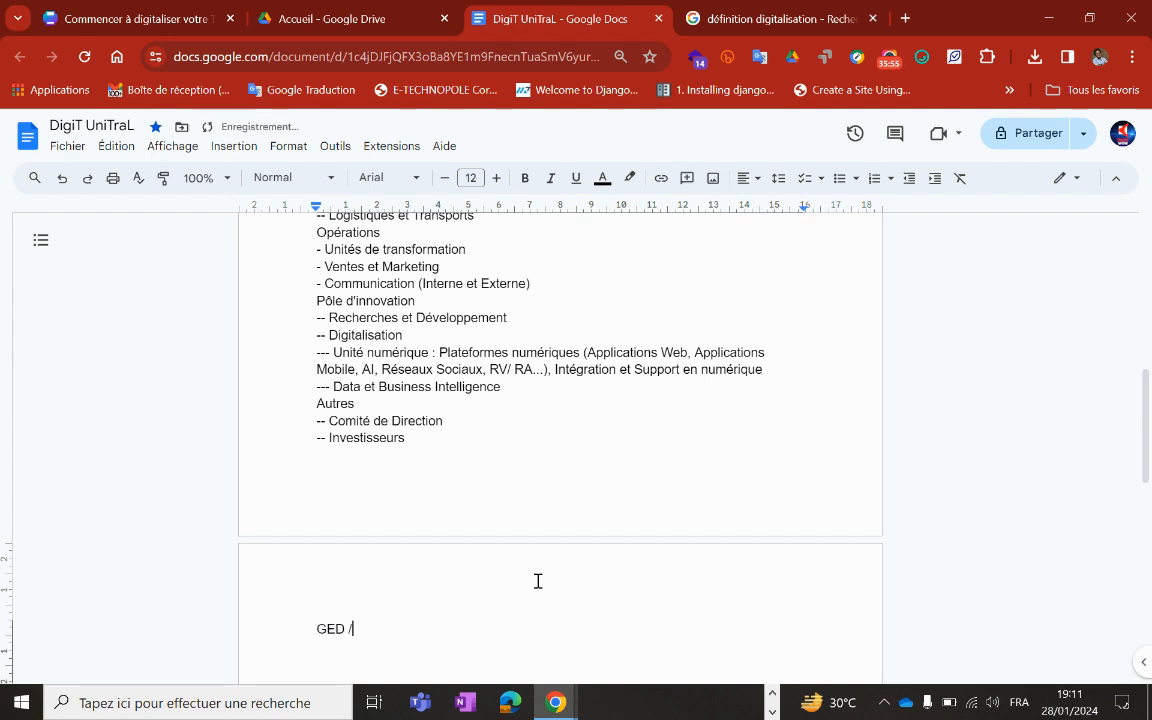
key("BackSpace")
type(":")
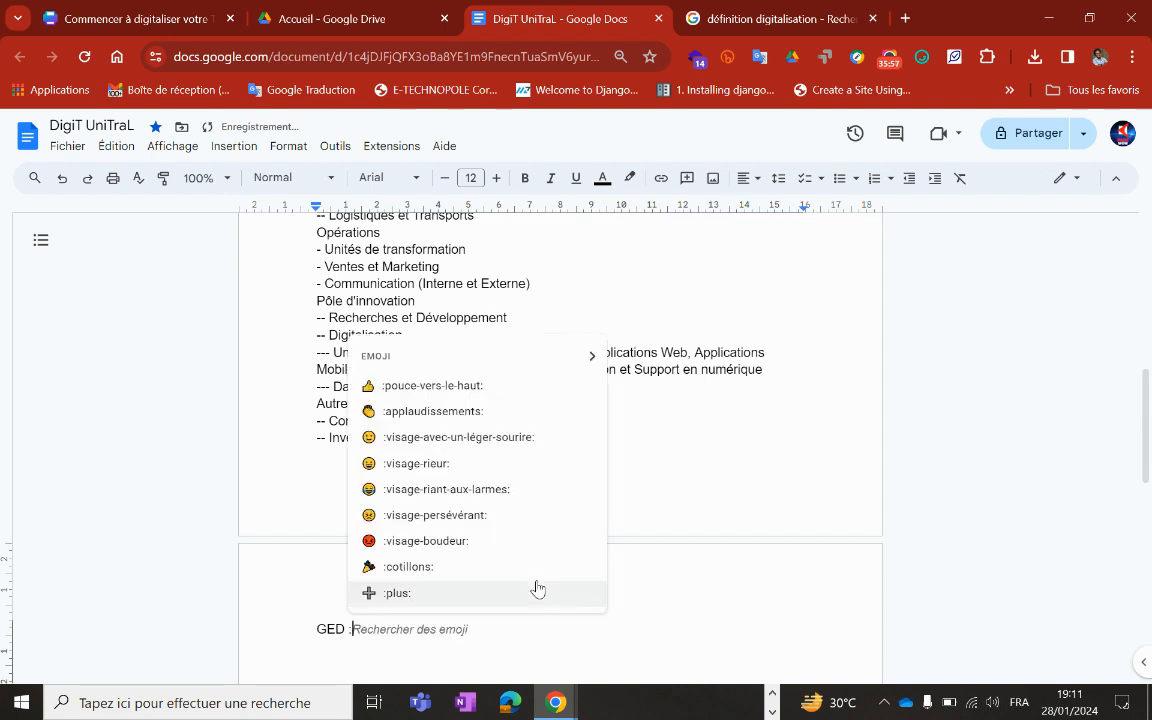
type(" Gestio")
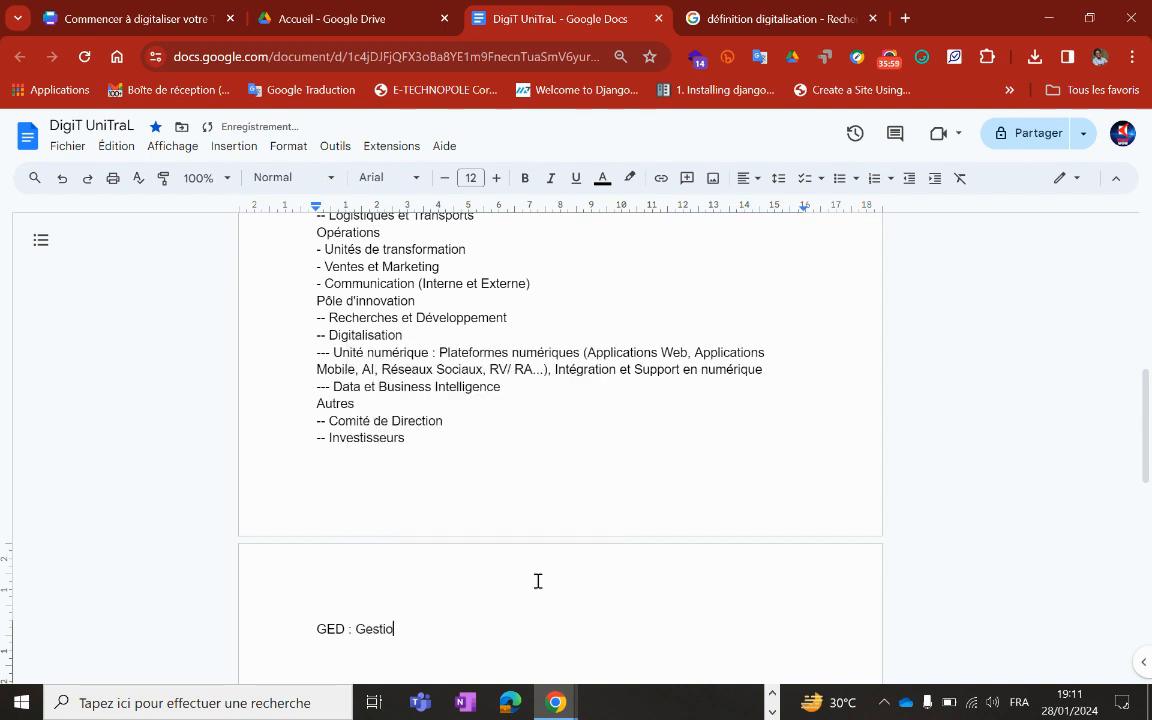
type("n Electronique des Doments")
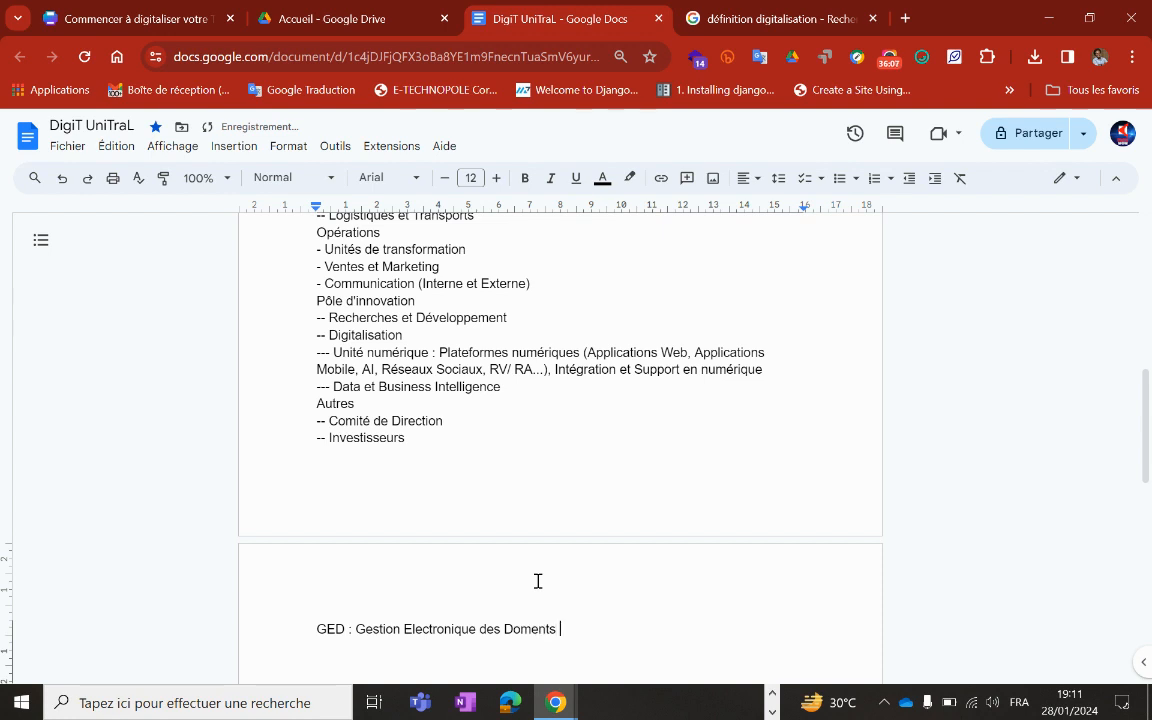
type(" (Document")
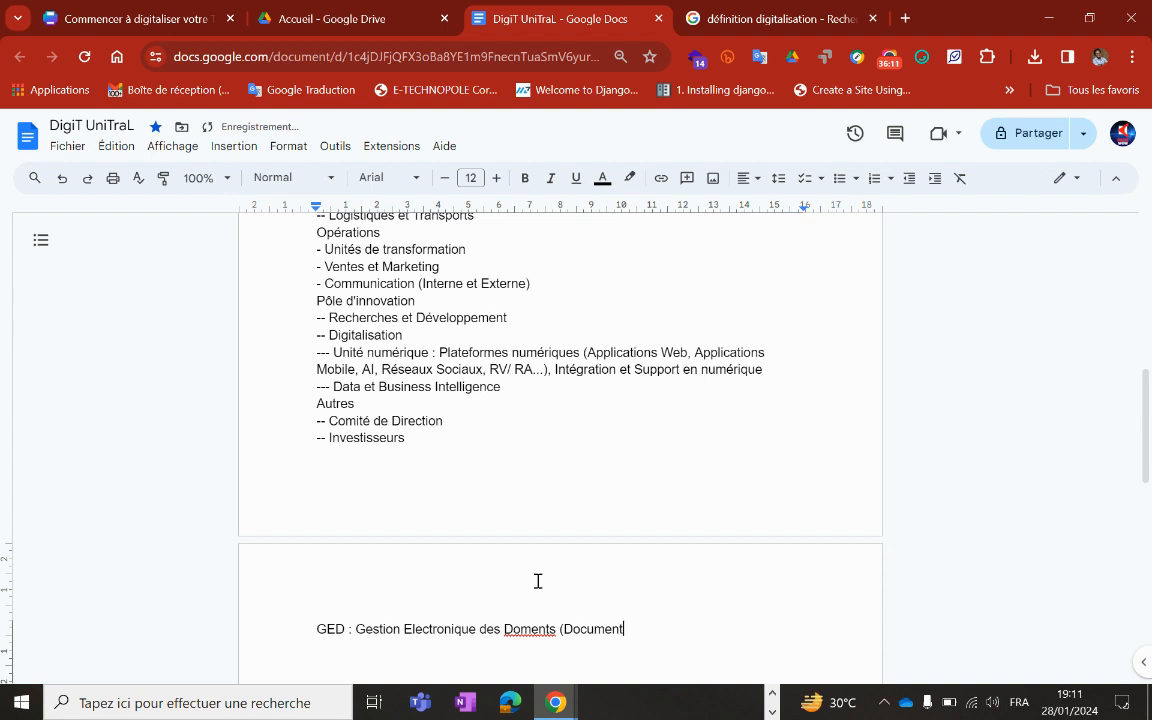
type("aire)")
left_click(517, 628)
left_click(540, 604)
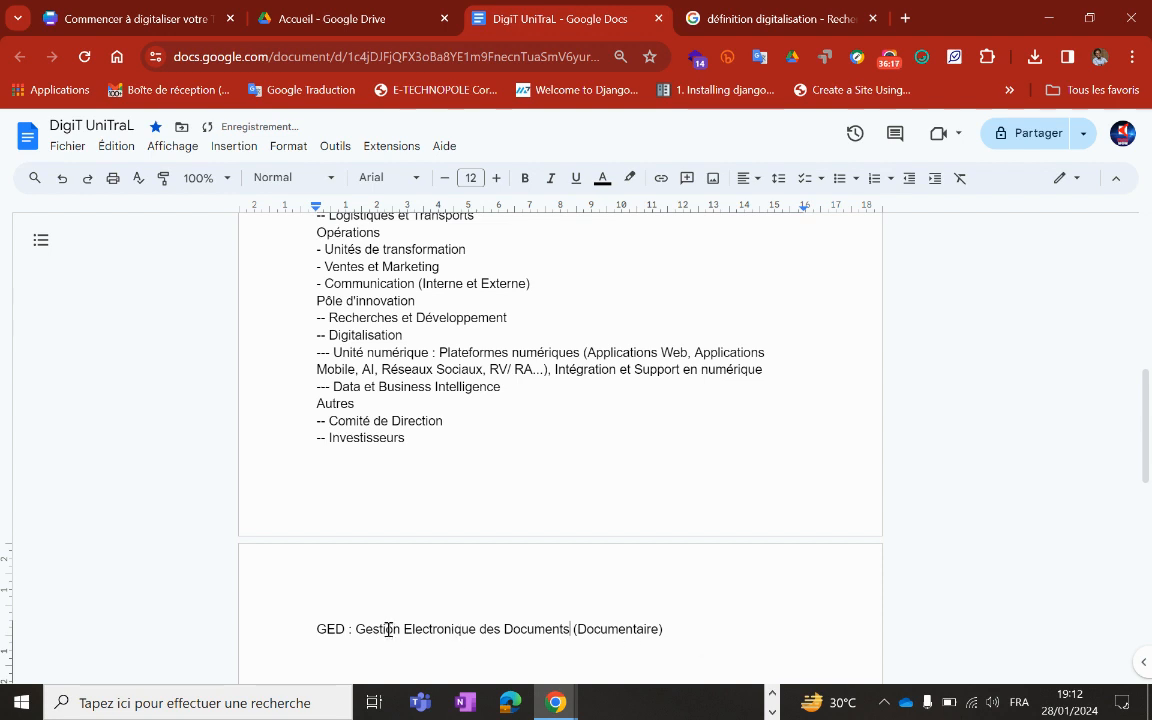
- Below the GED line, add the line "Création de dossier selon les départements, services, activités"
scroll(375, 485, "up", 3)
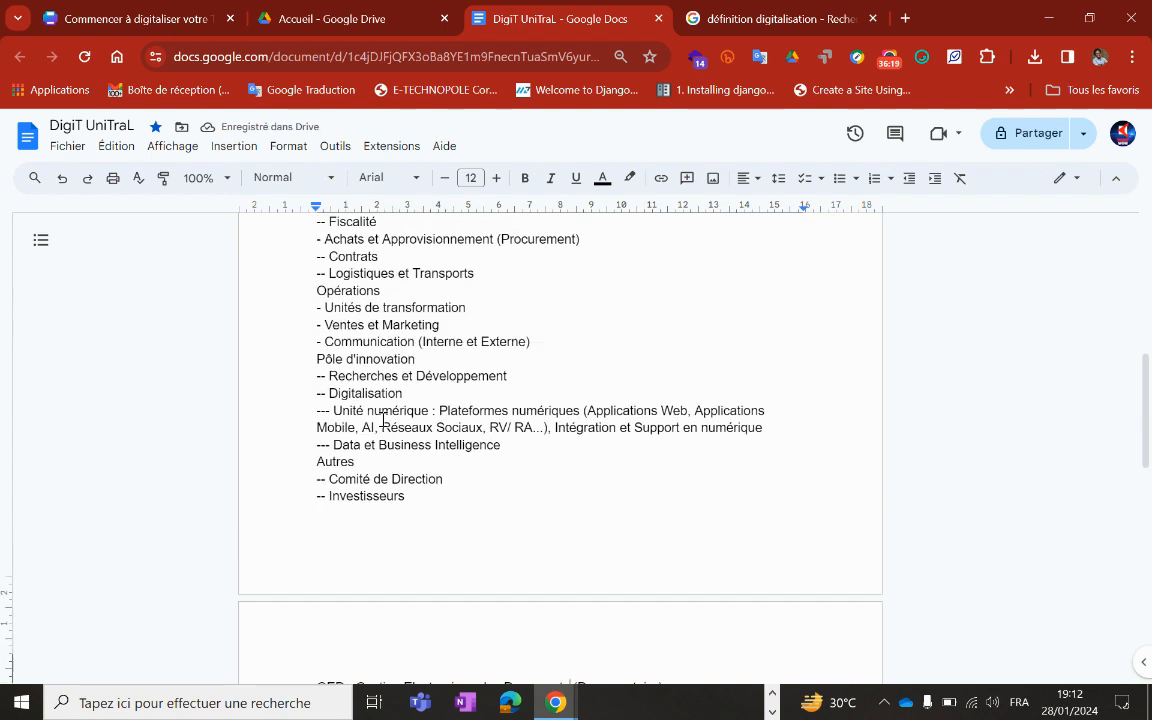
scroll(372, 560, "down", 4)
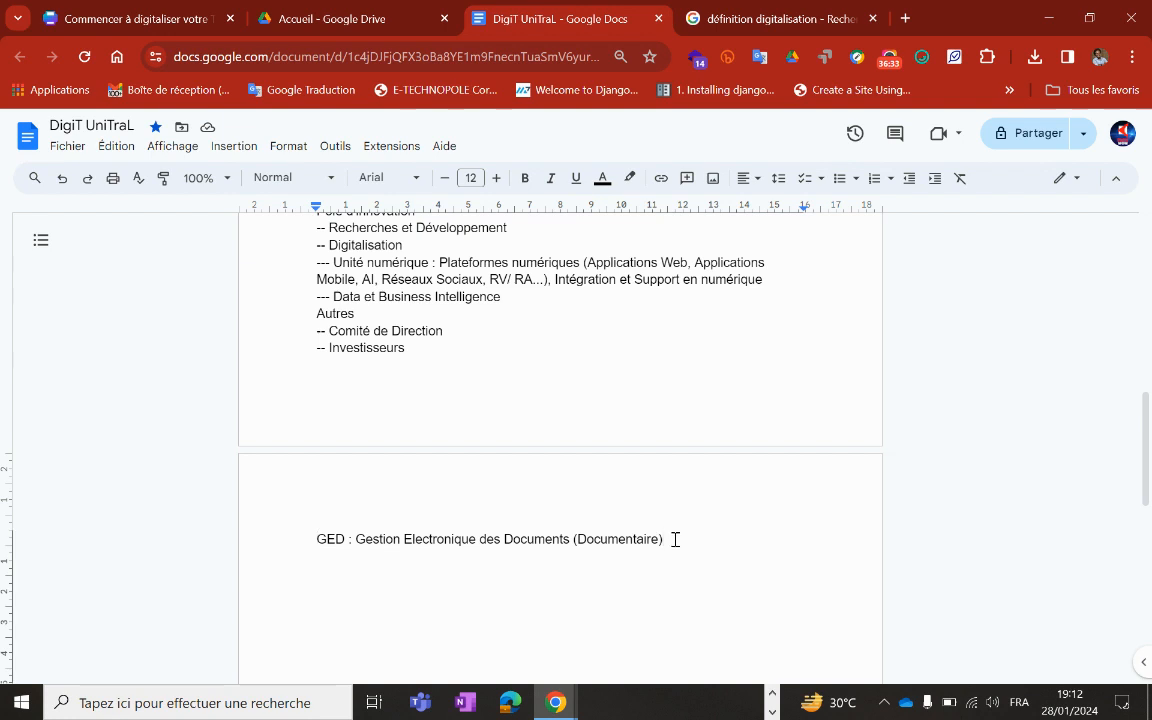
key("Return")
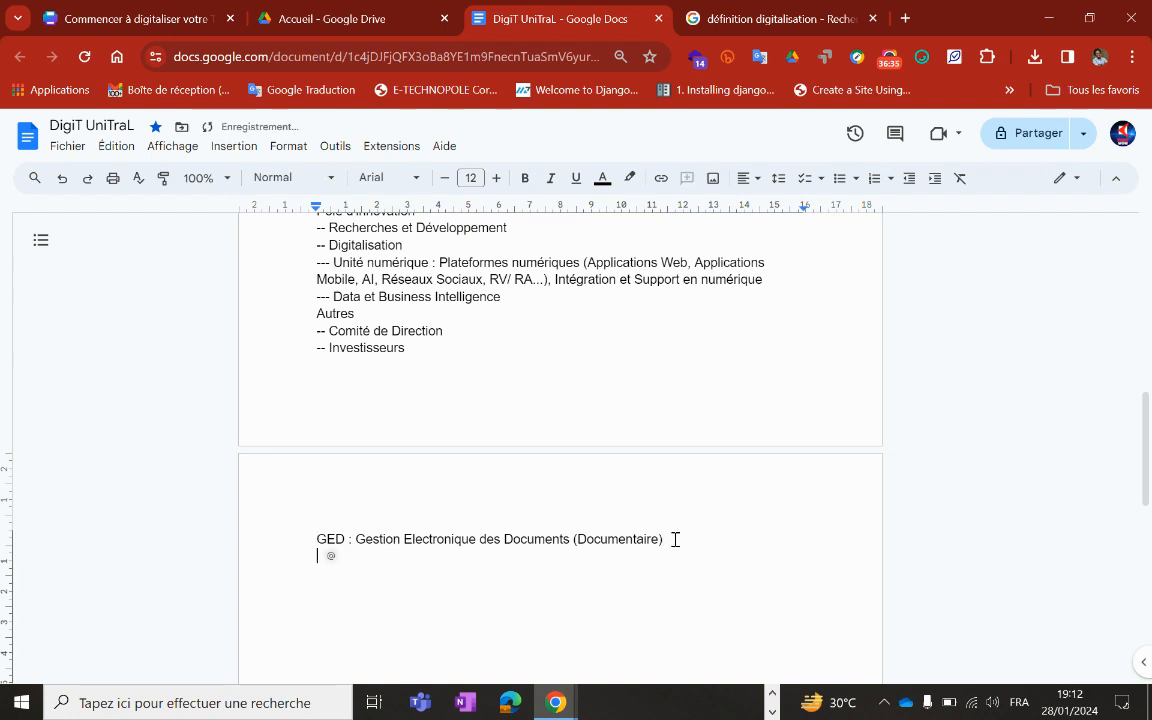
type("Création de dos")
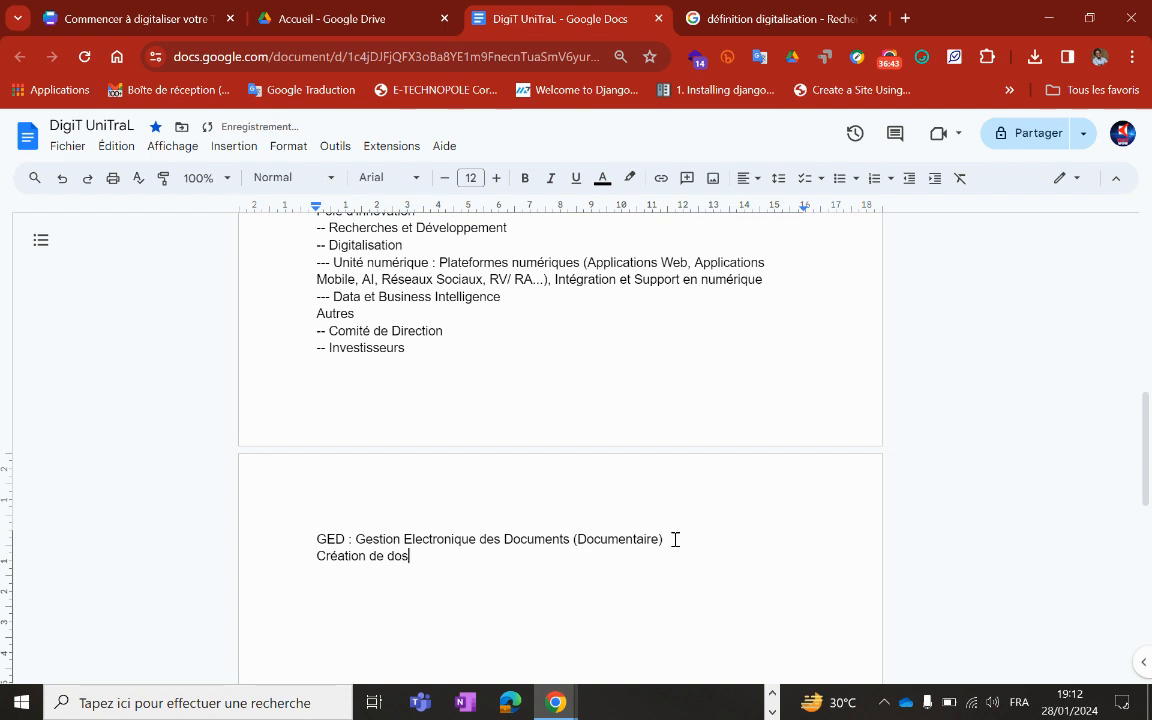
type("sier selon les départements,")
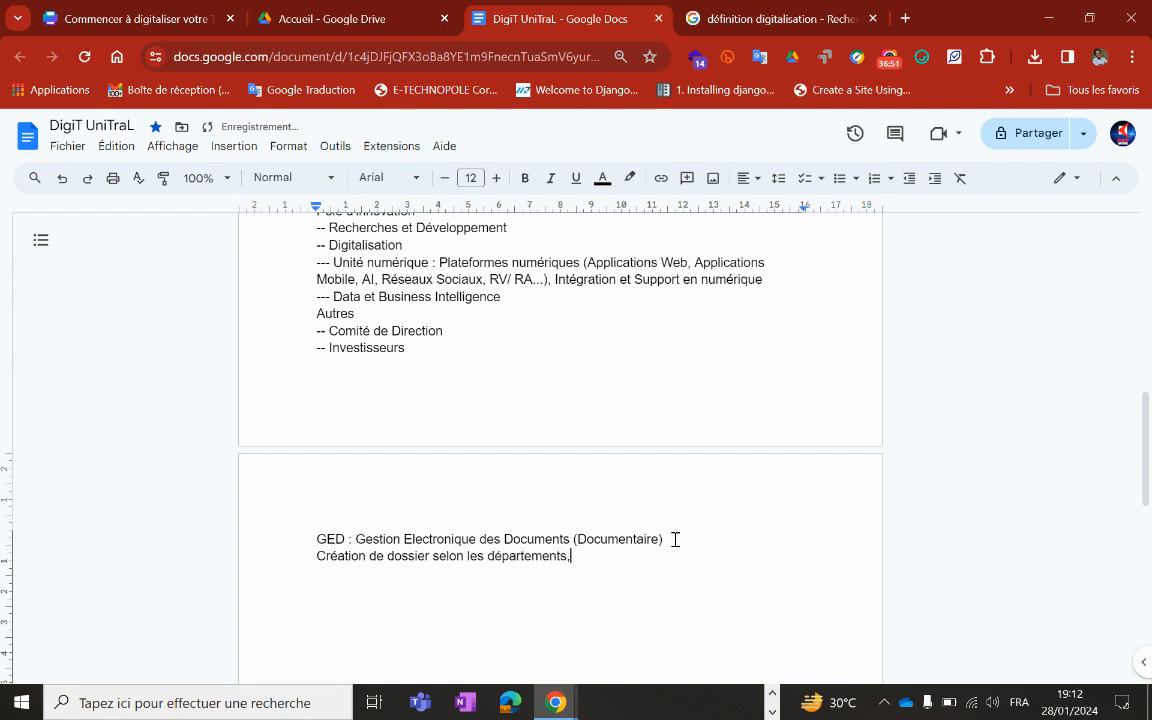
type("services, activités")
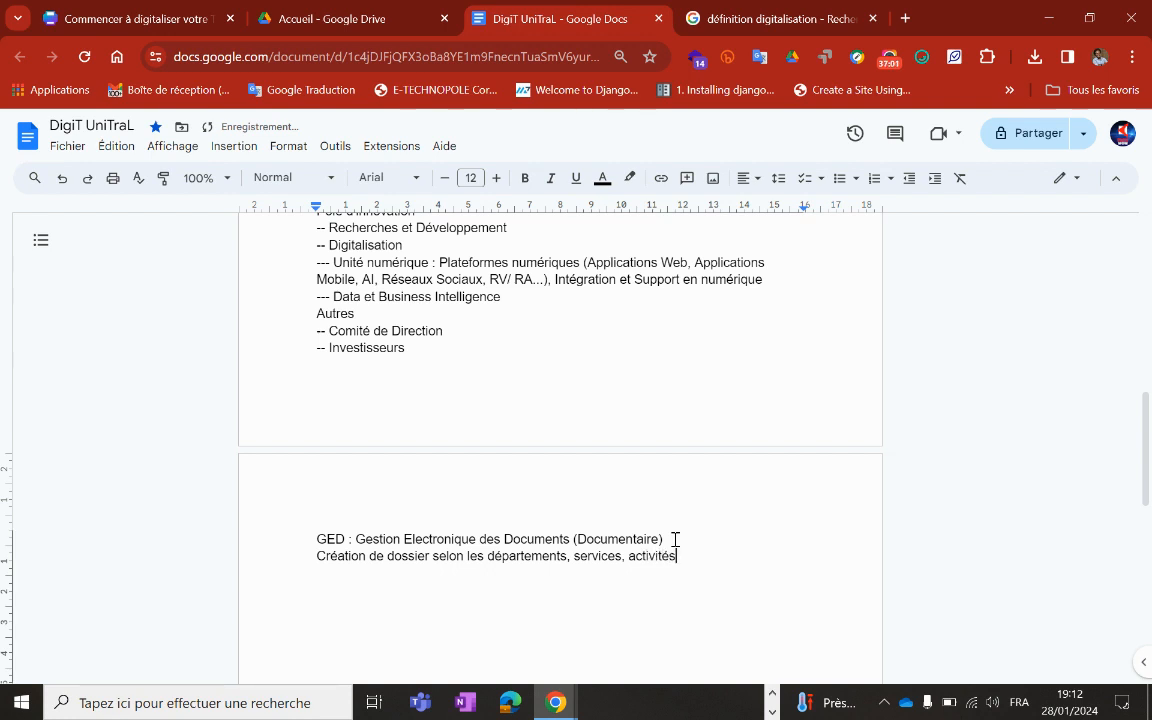
- Extend the folder creation line with ", les tâches..." and apply the suggested spelling correction to "tâches"
type(", les ta")
type("ch")
key("BackSpace")
key("BackSpace")
type("aches")
key("BackSpace")
type("...")
right_click(719, 557)
left_click(793, 378)
- Insert the heading line "Etape 1" above the GED line and make it bold
left_click(316, 539)
type("Etape")
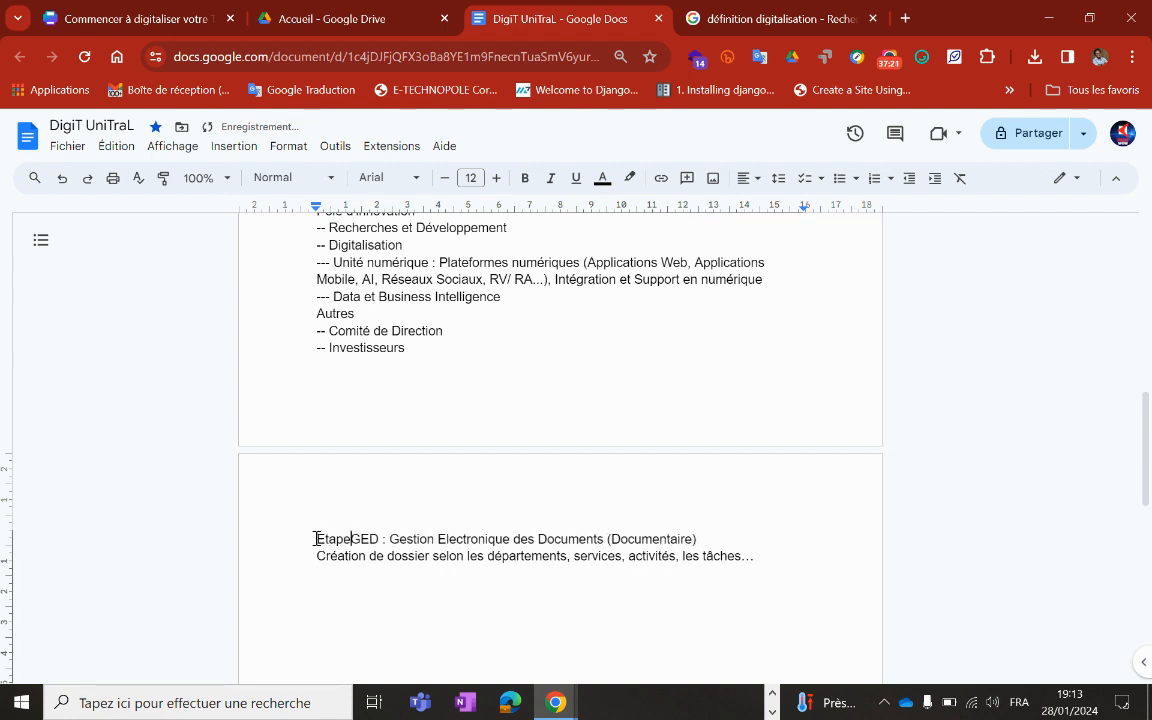
type(" 1")
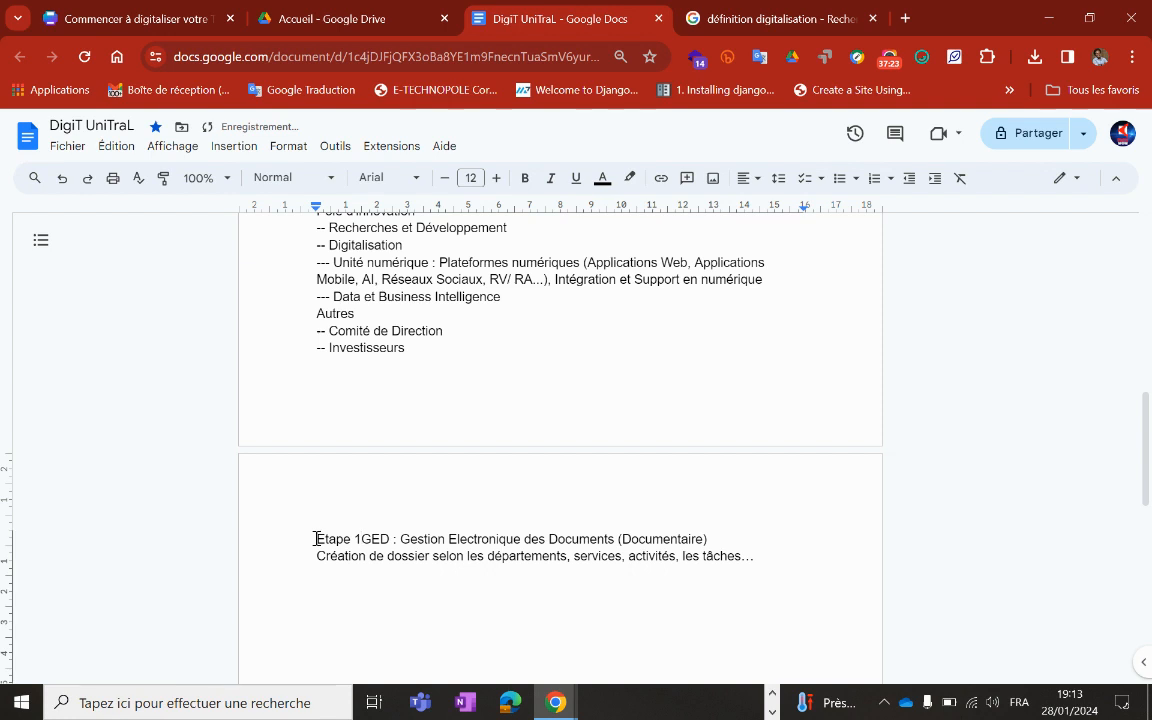
key("Return")
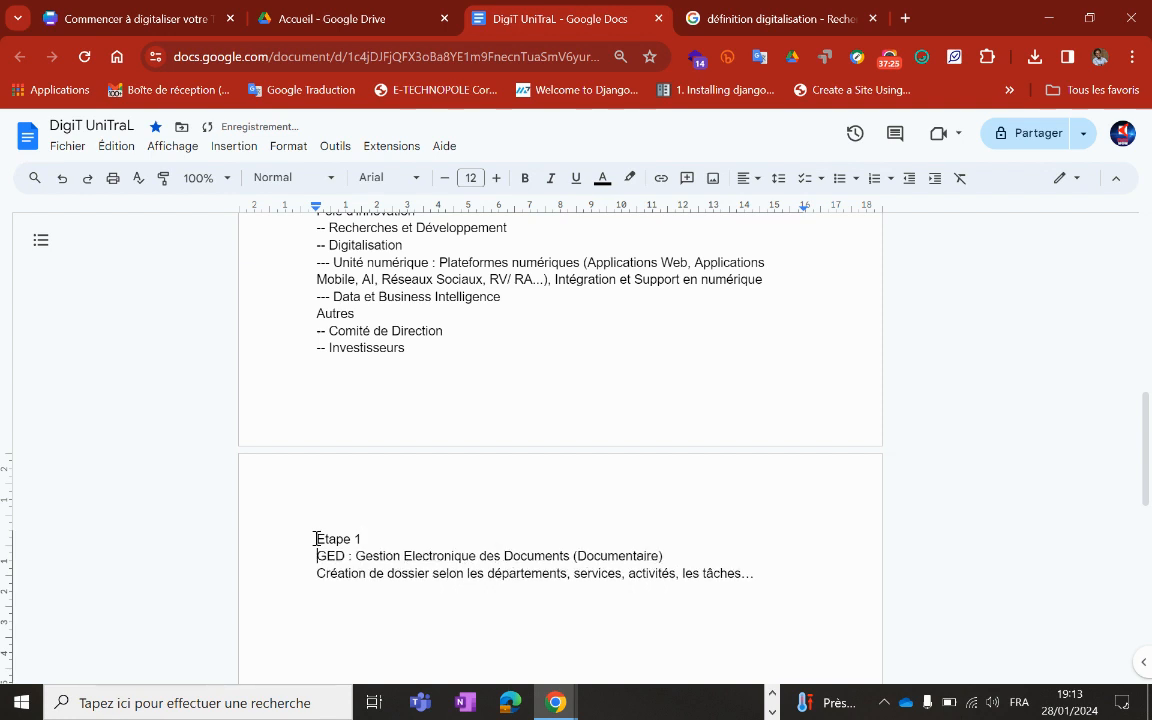
left_click_drag(372, 537, 302, 544)
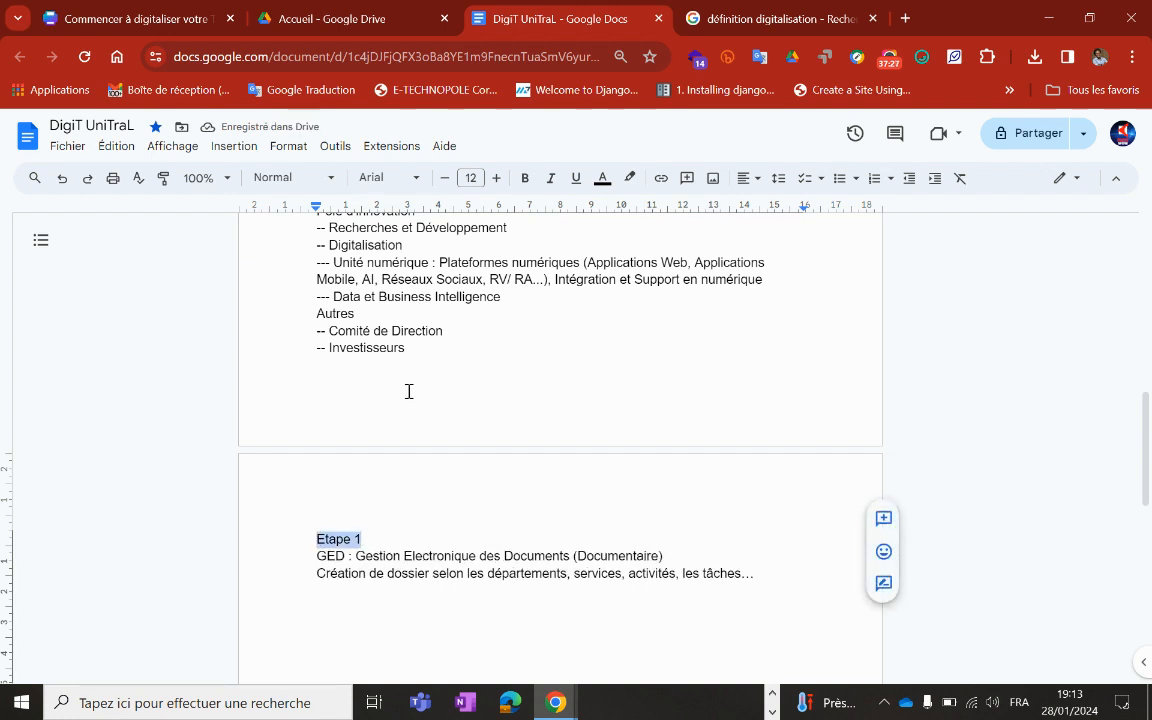
left_click(527, 181)
left_click(409, 537)
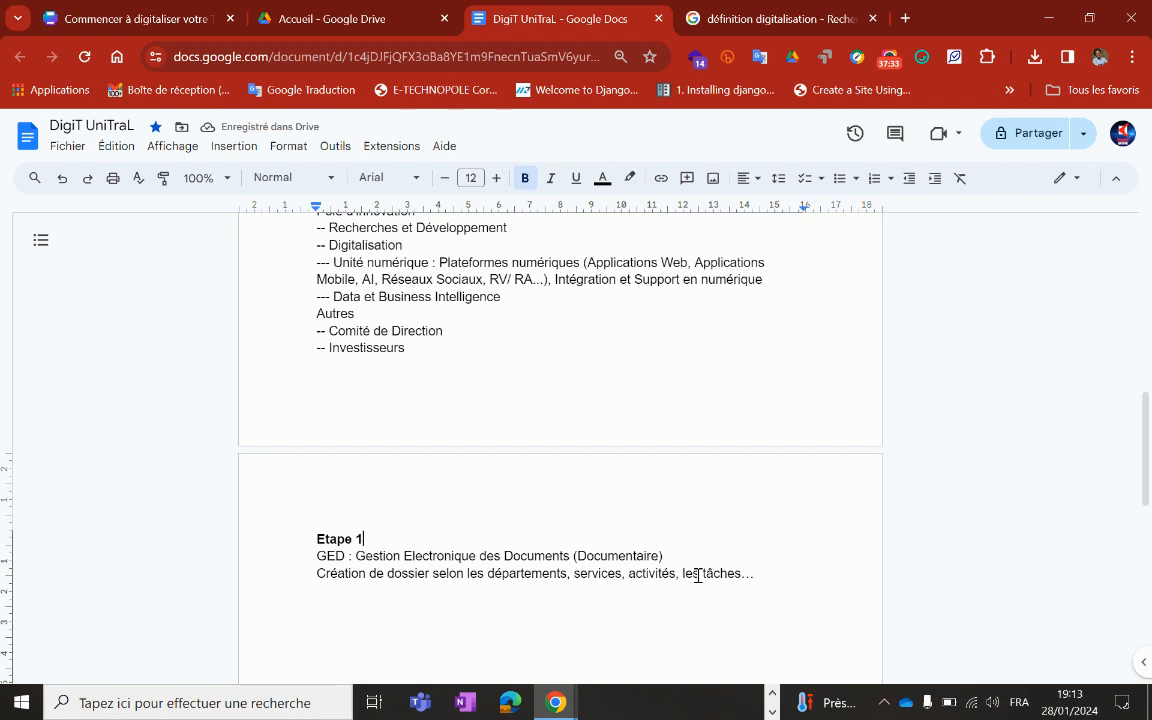
- In the folder creation line, change "dossier" to "dossiers" and remove "les" before "tâches"
left_click(431, 573)
type("s")
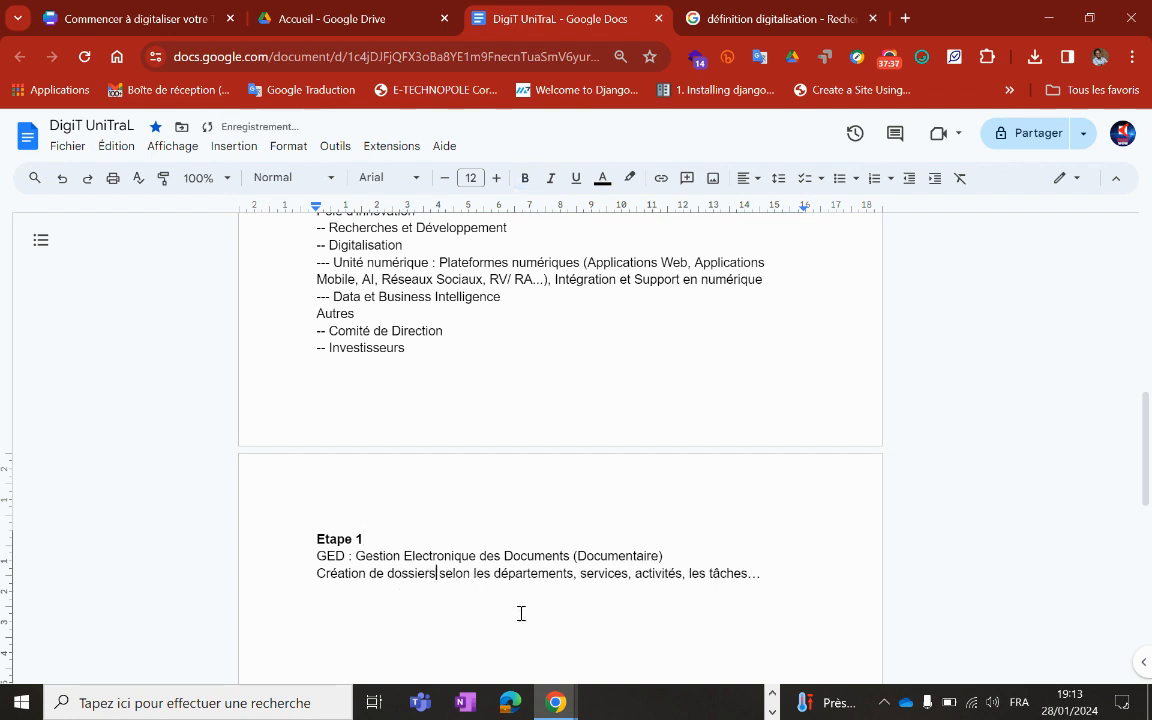
left_click(703, 573)
key("BackSpace")
key("BackSpace")
- Add an empty line below the folder creation line and another between "Etape 1" and the GED line
double_click(752, 574)
left_click(670, 566)
key("Return")
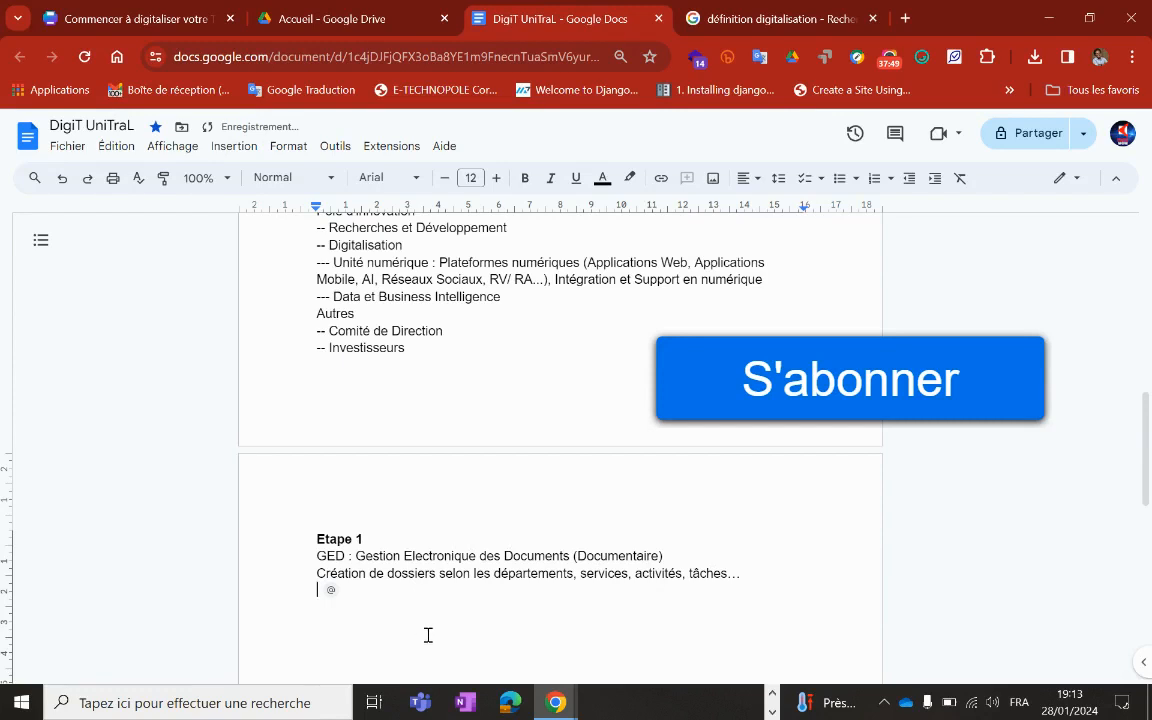
left_click(309, 555)
key("Return")
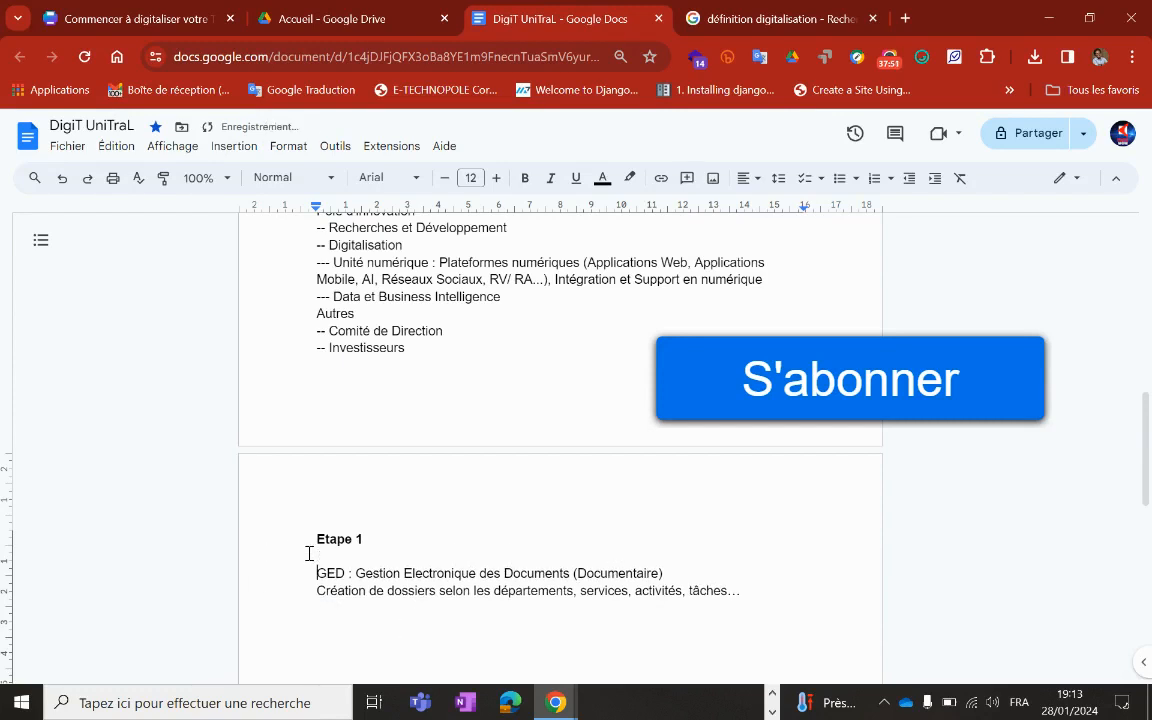
left_click(310, 609)
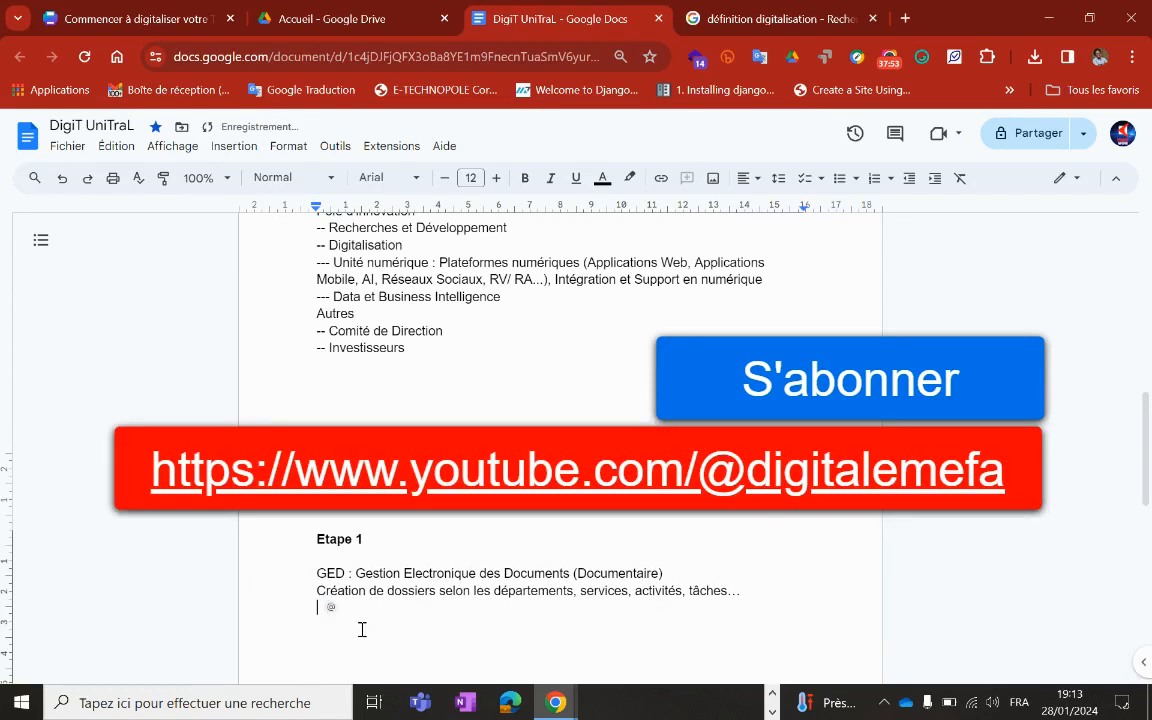